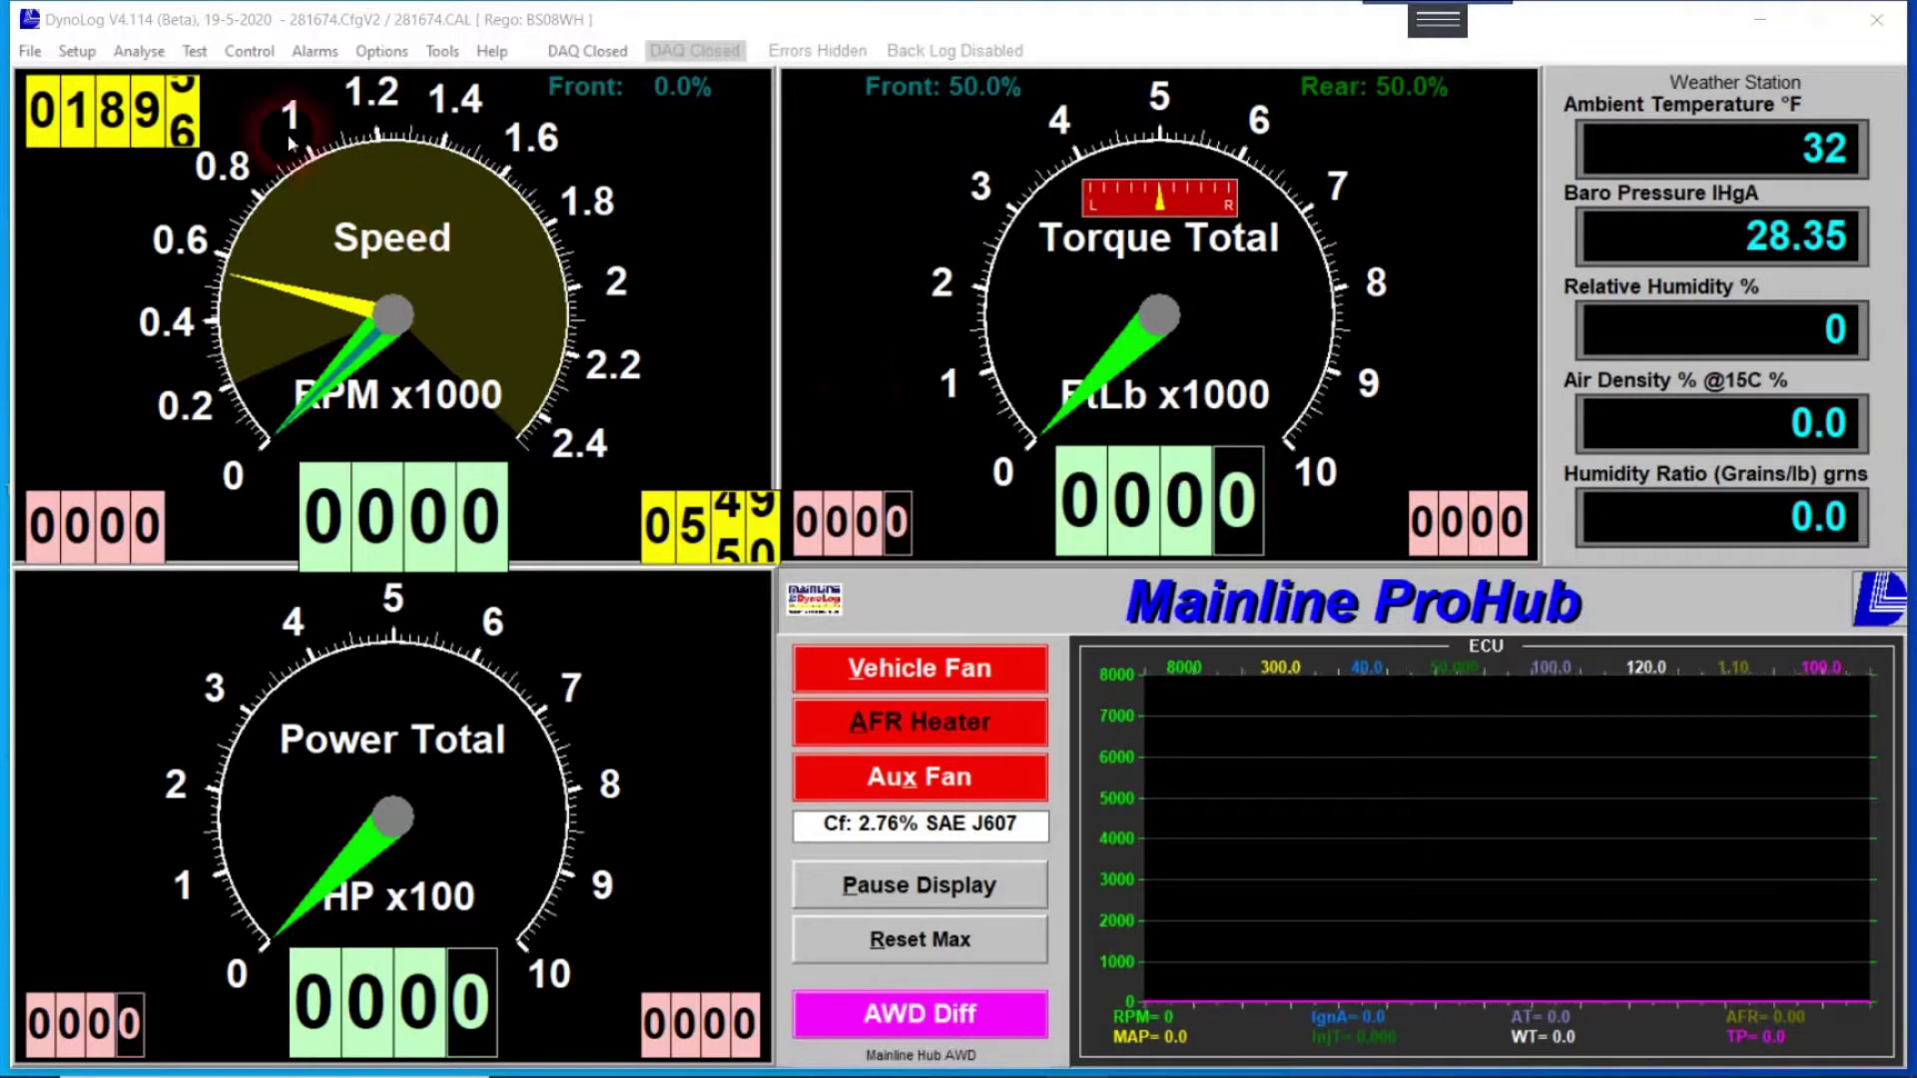
- Open the ramp test and bring up its setup to review the ramp rate, start speed and end speed
left_click(195, 51)
left_click(218, 88)
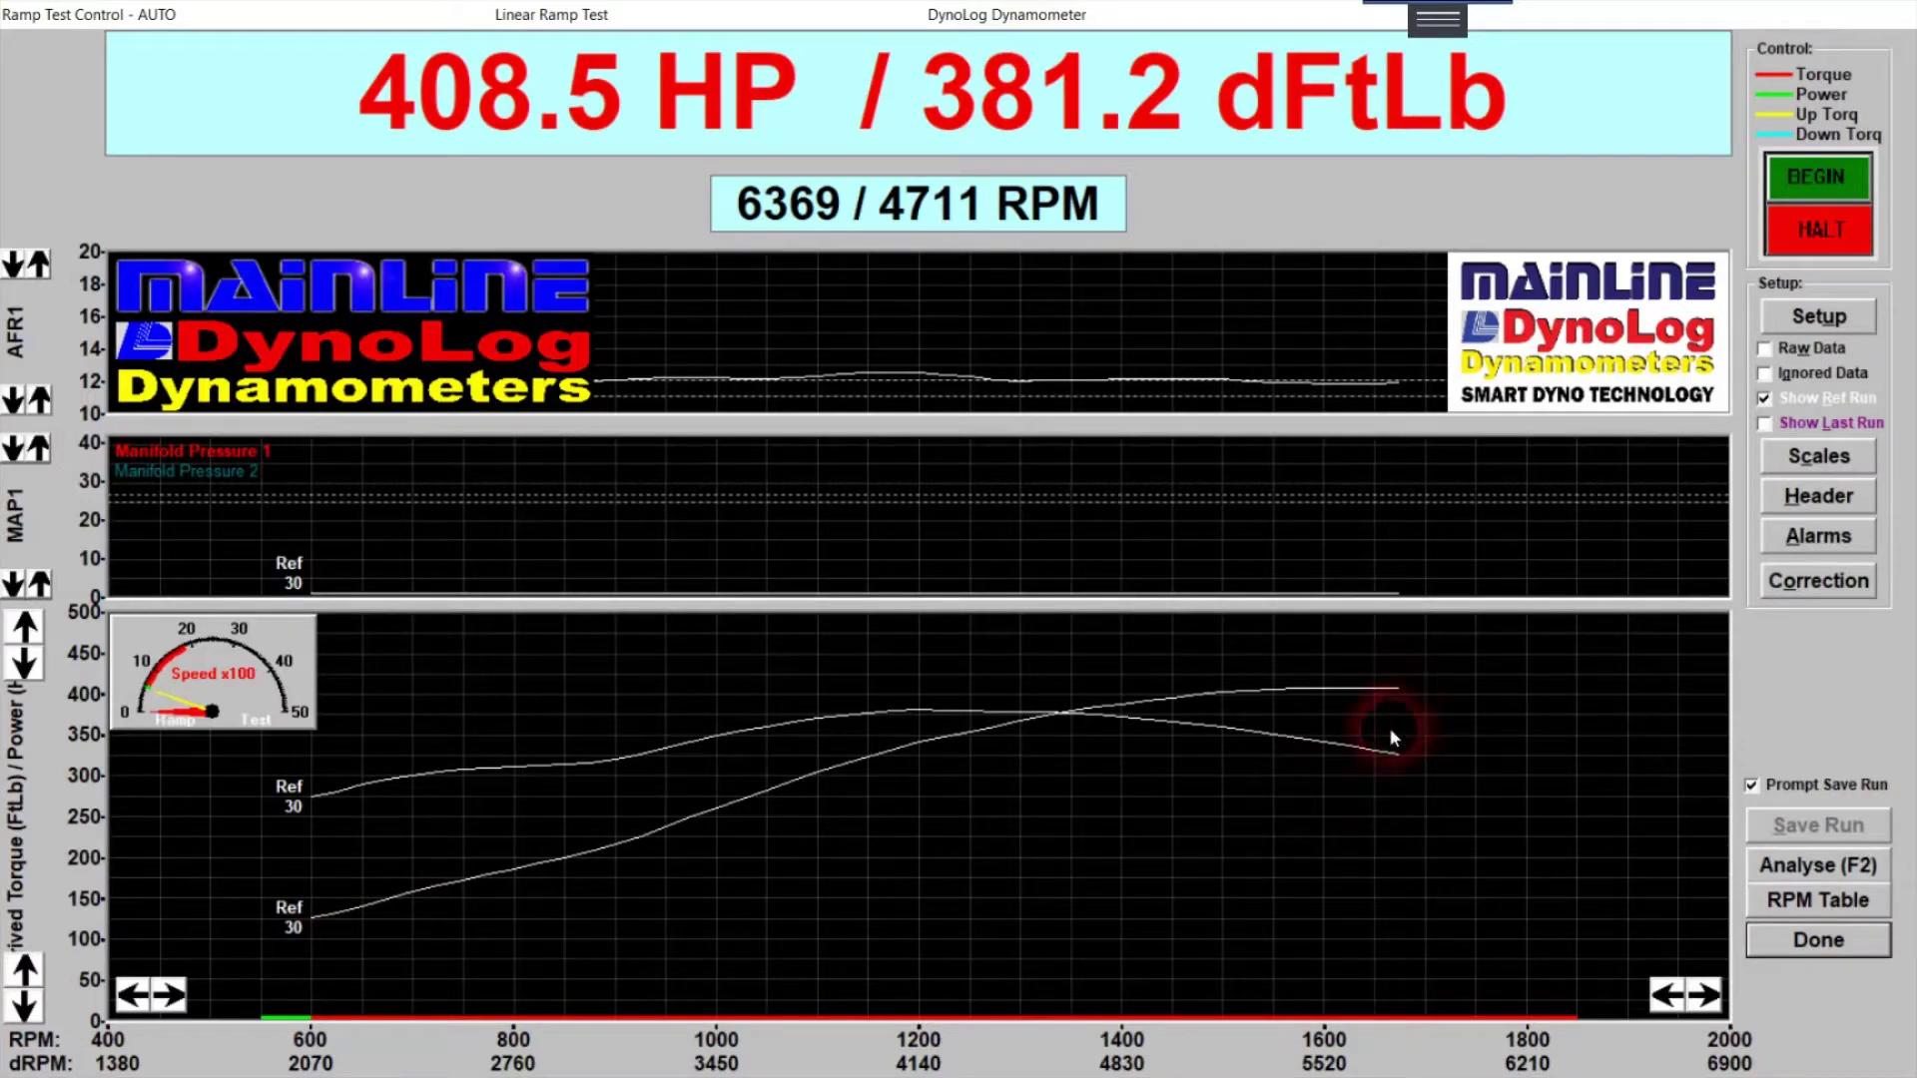
left_click(1812, 318)
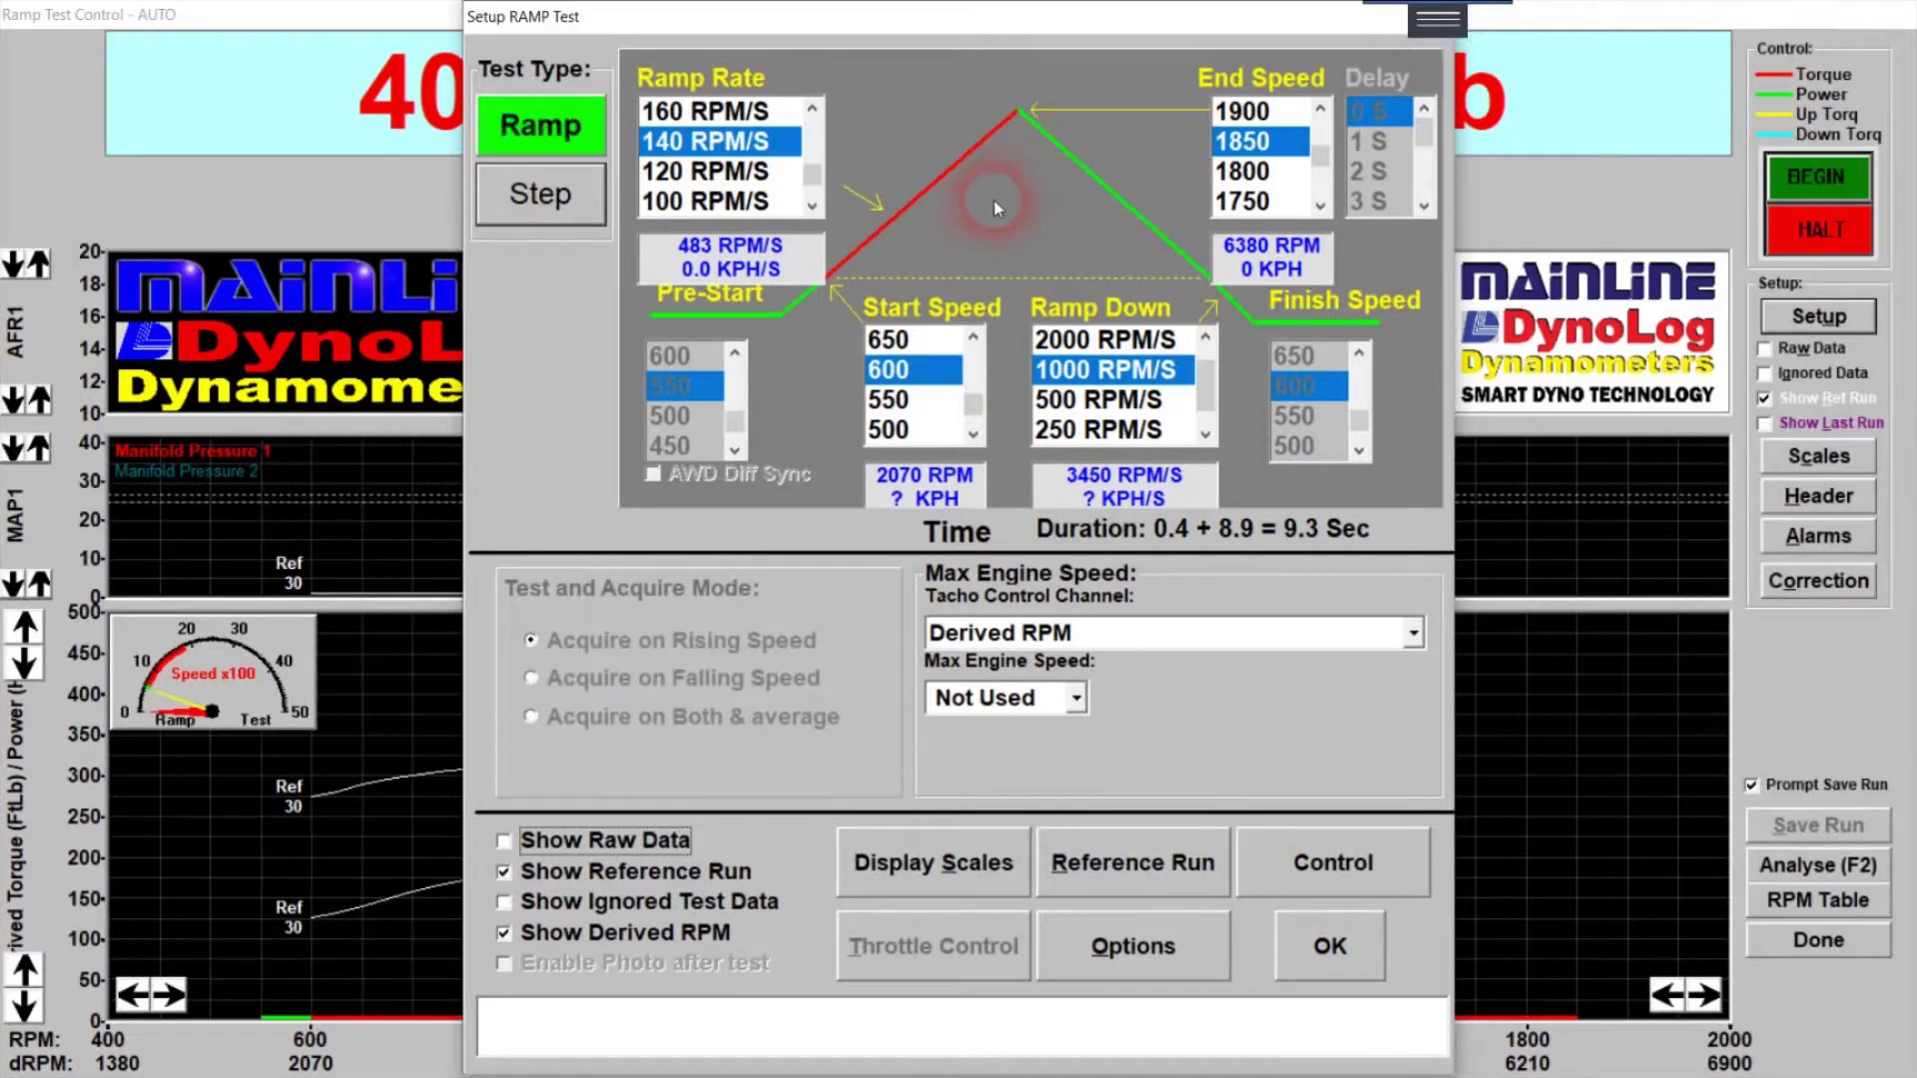
mouse_move(976, 377)
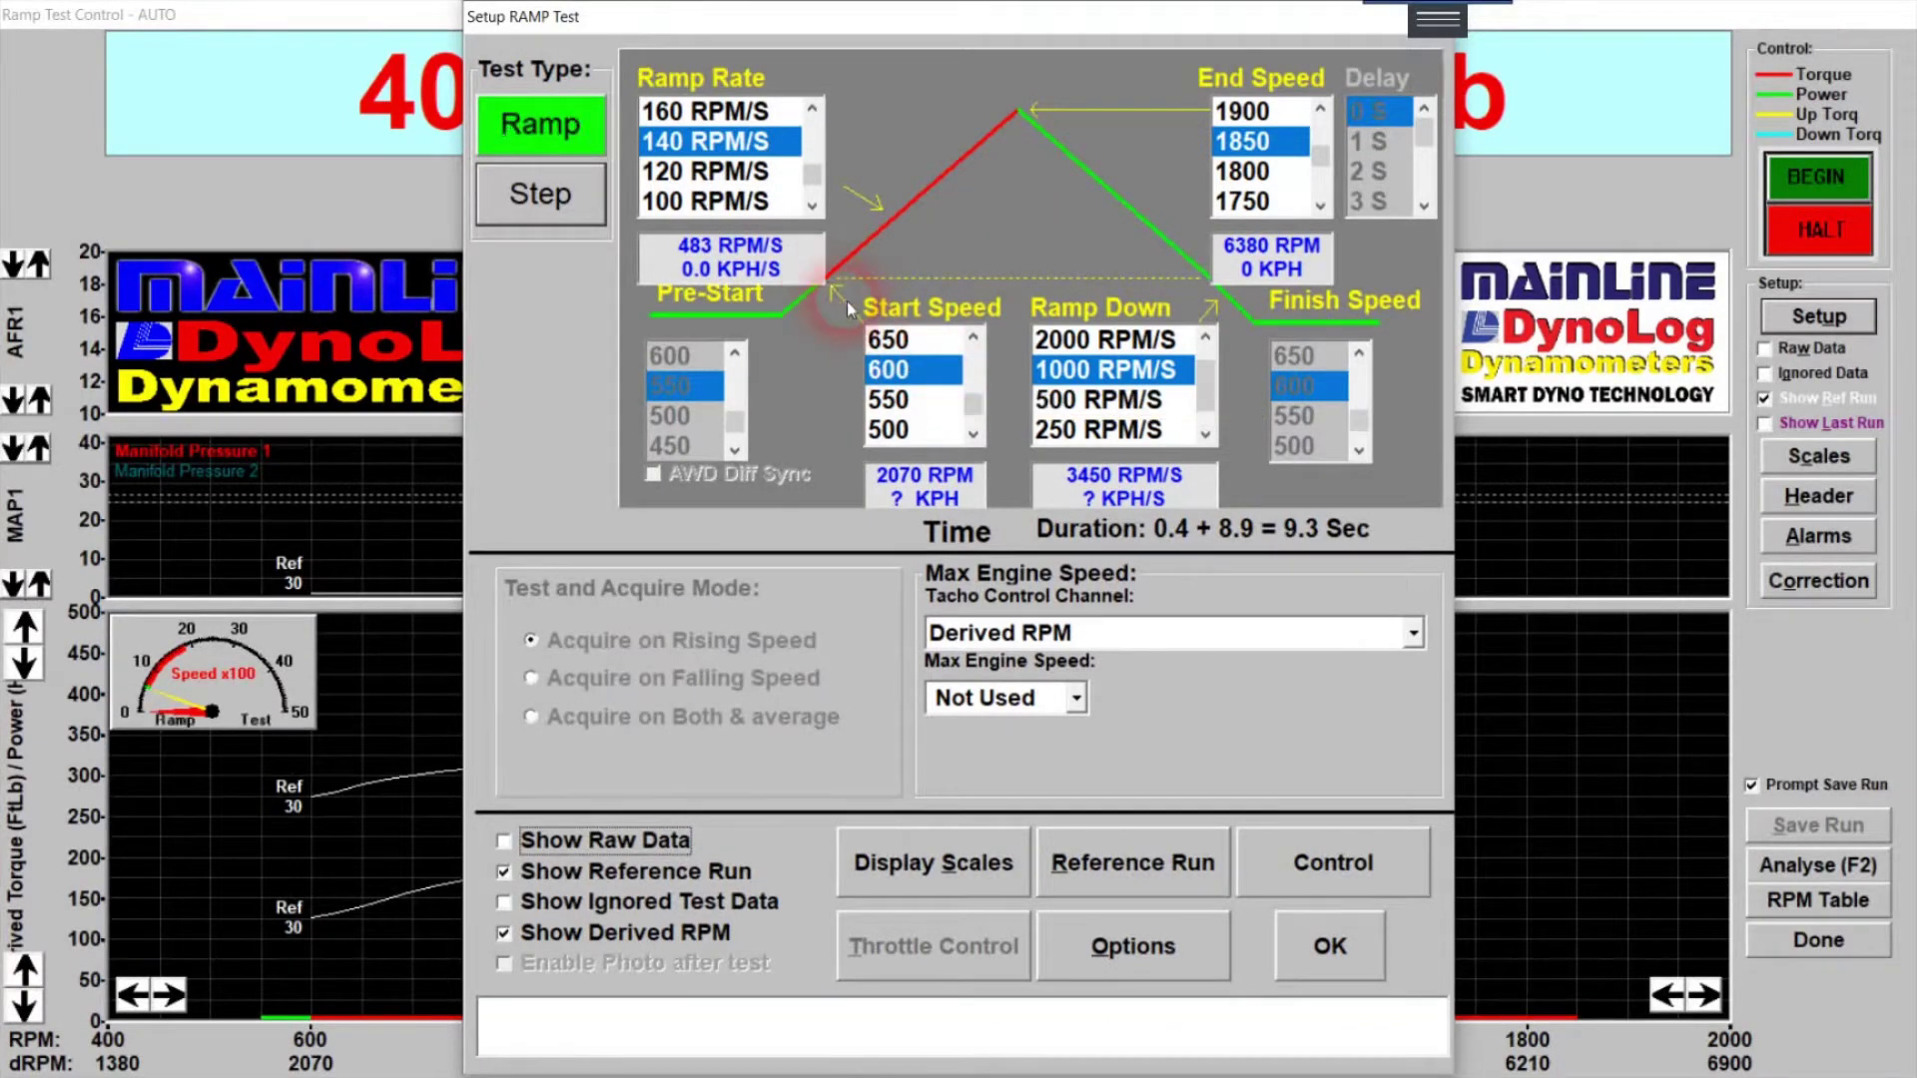
mouse_move(1235, 145)
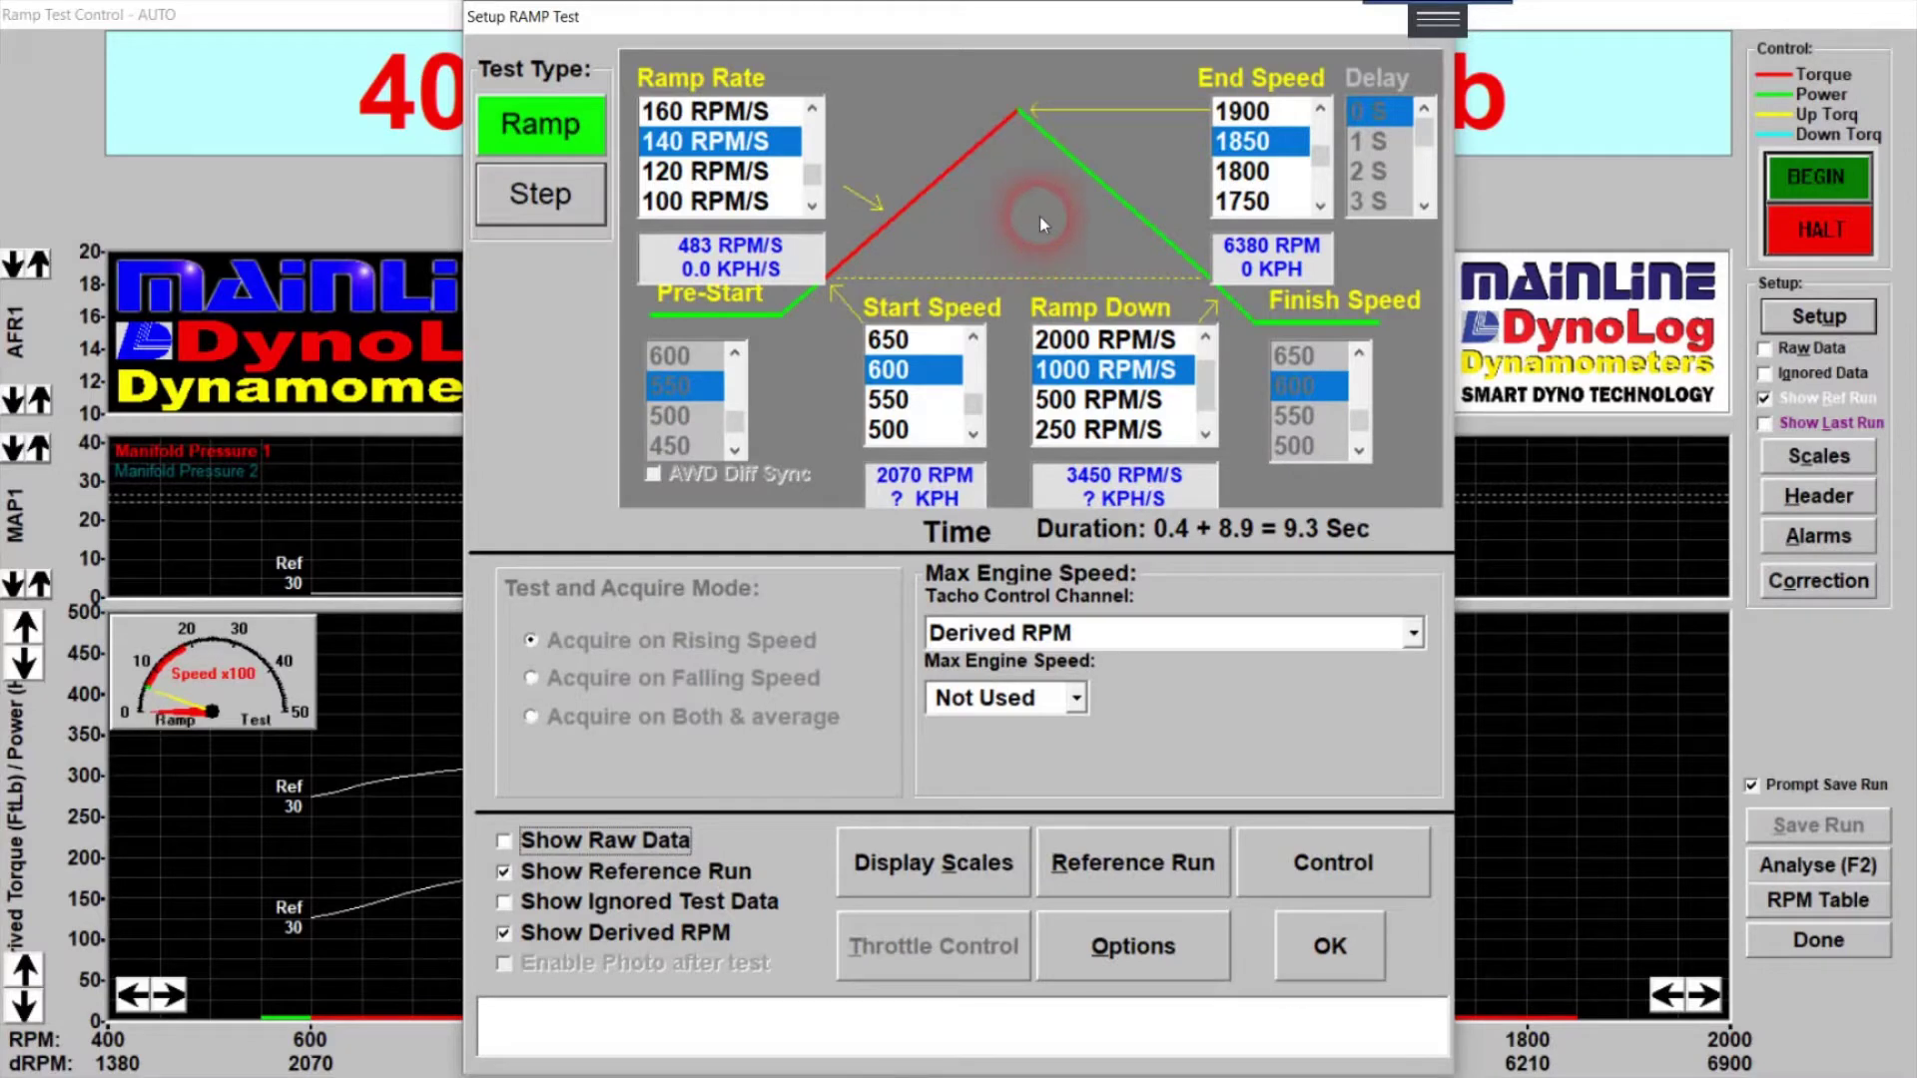
mouse_move(723, 150)
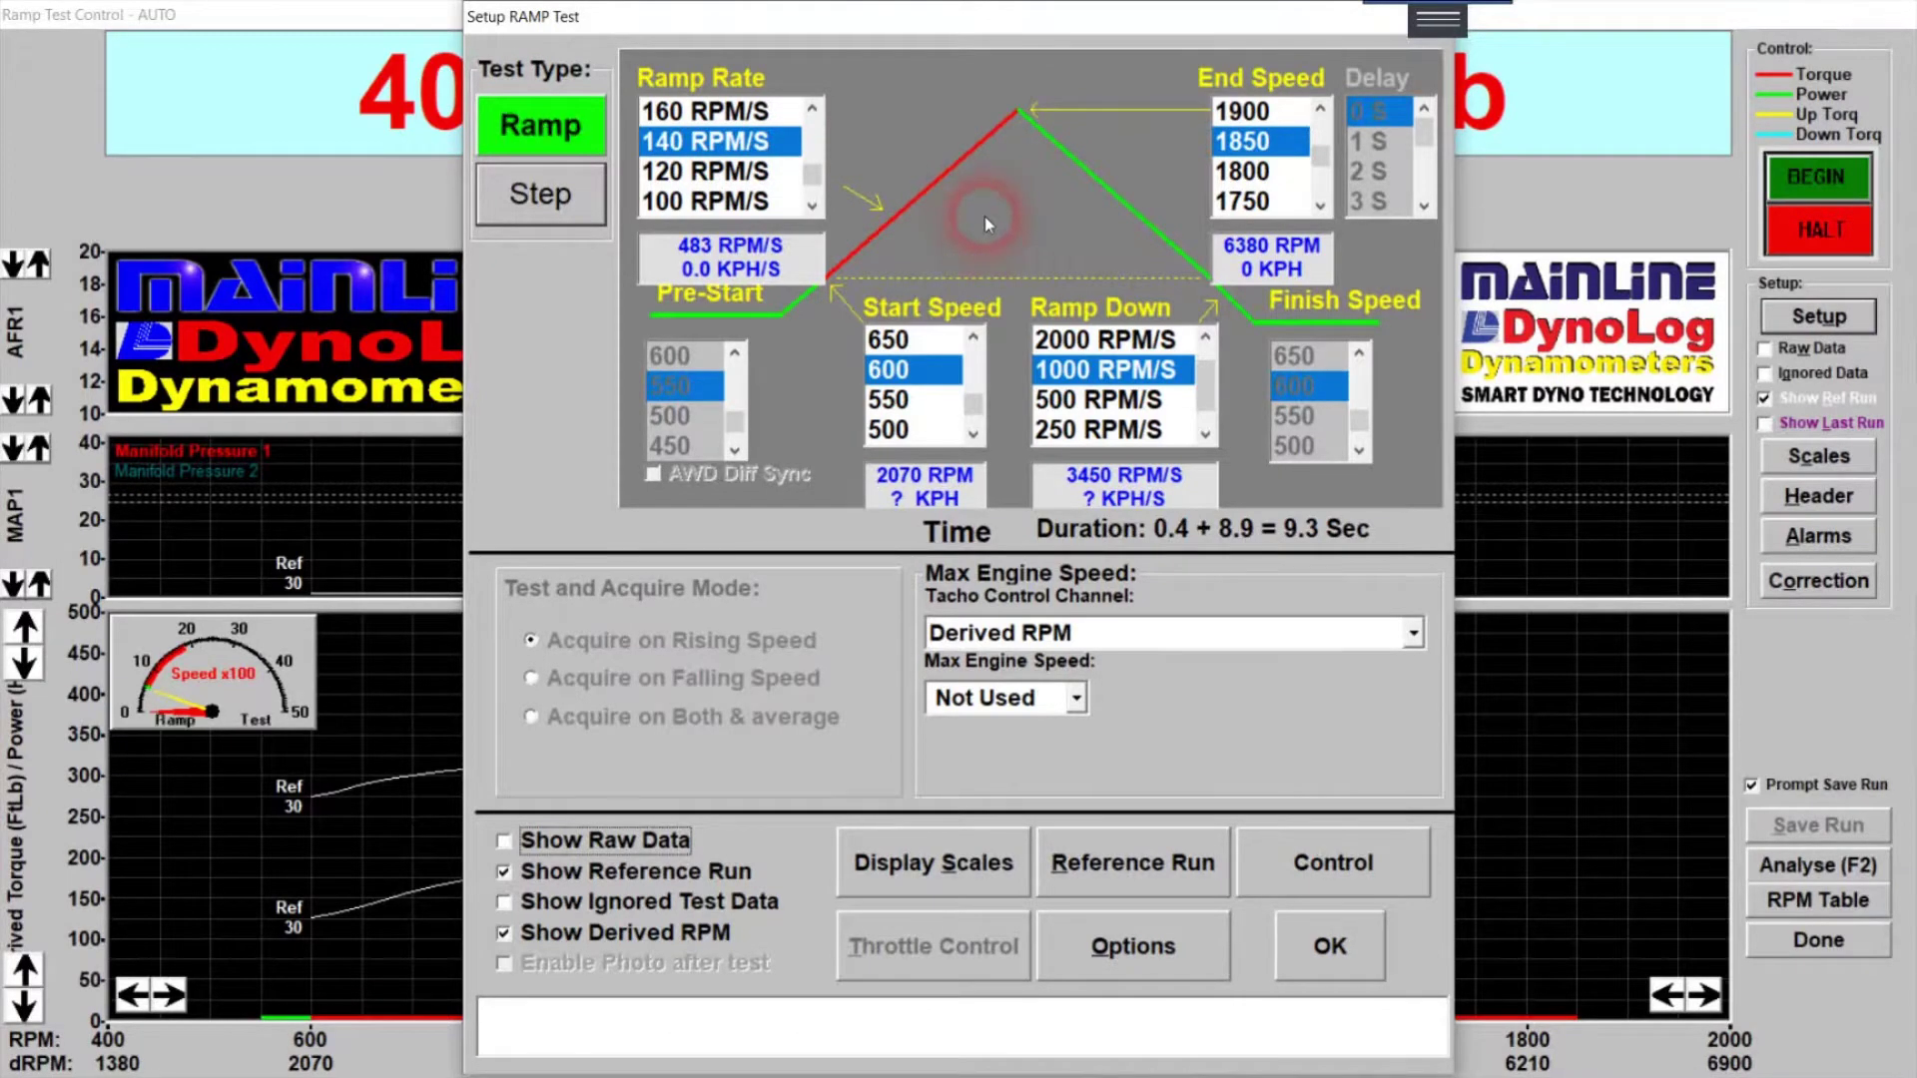
- Raise the ramp test's start speed to 750
left_click(973, 338)
left_click(973, 337)
left_click(973, 338)
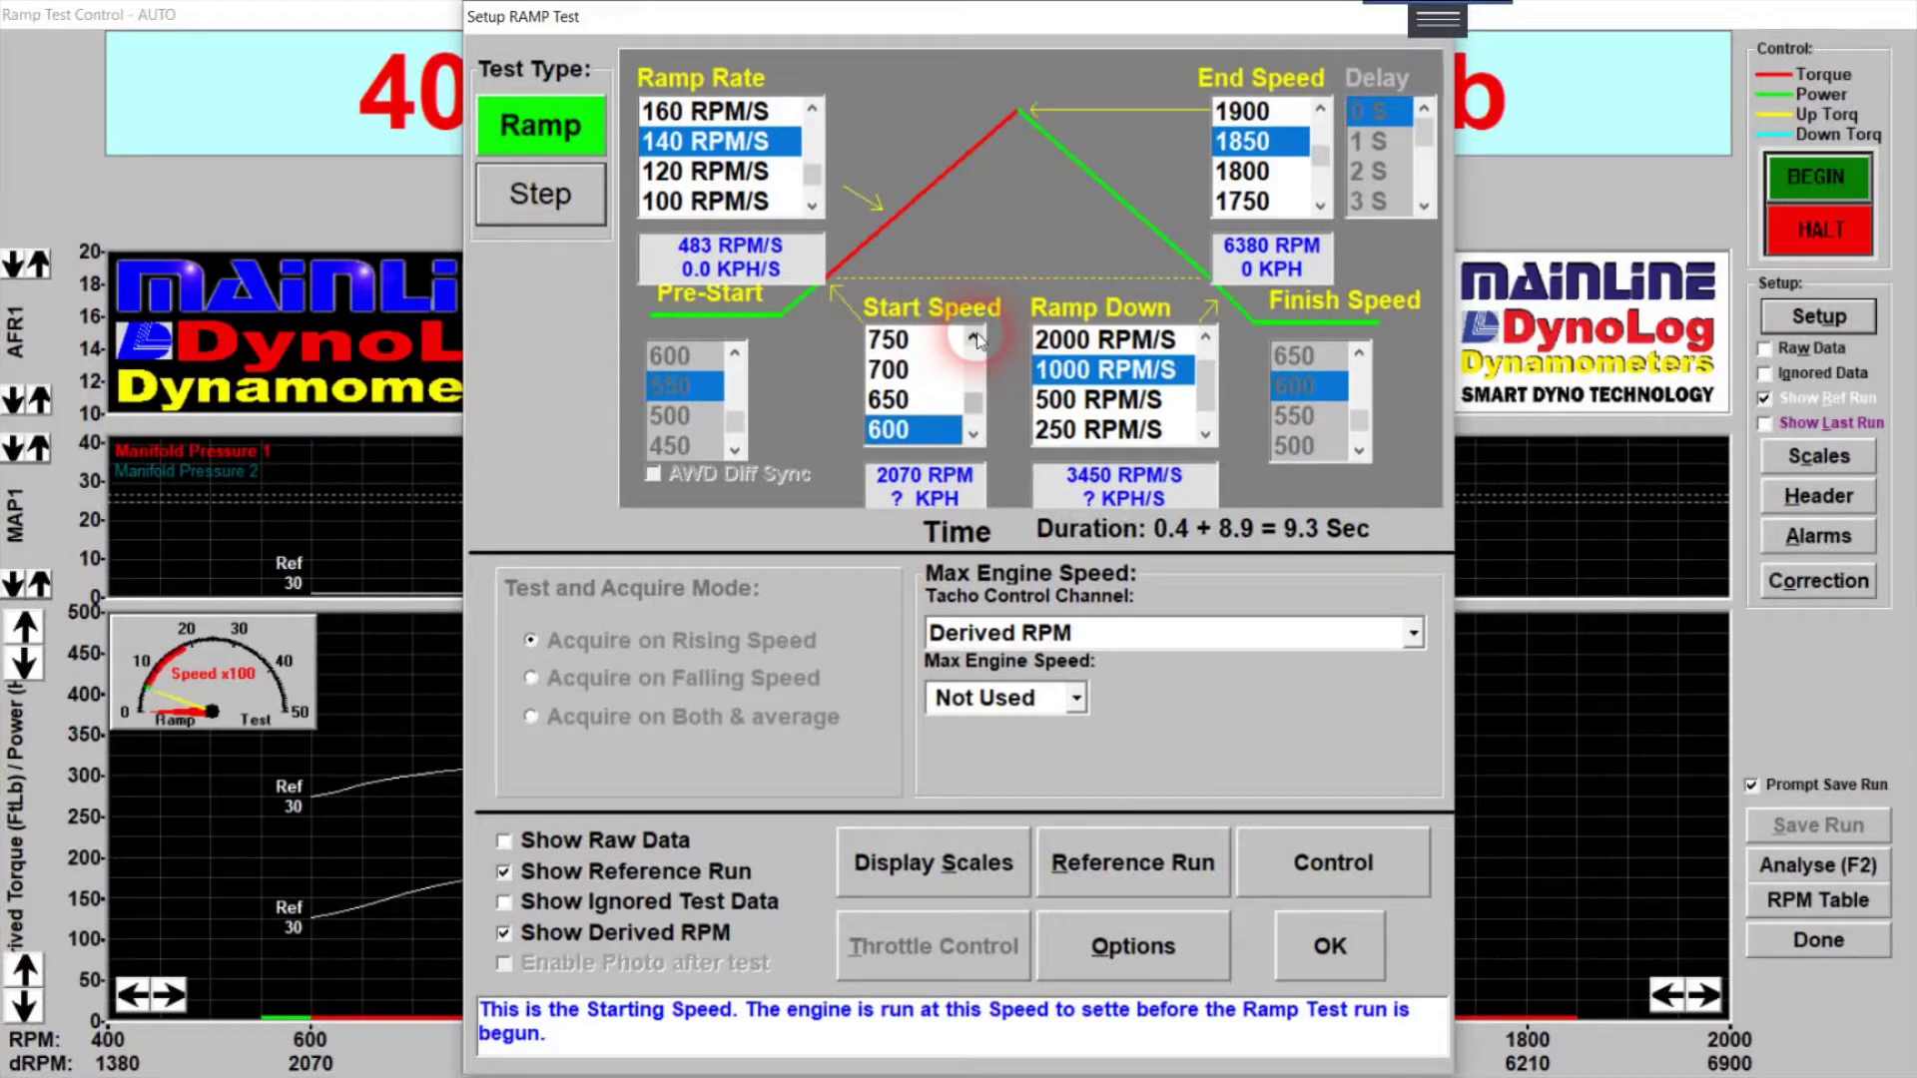
left_click(925, 344)
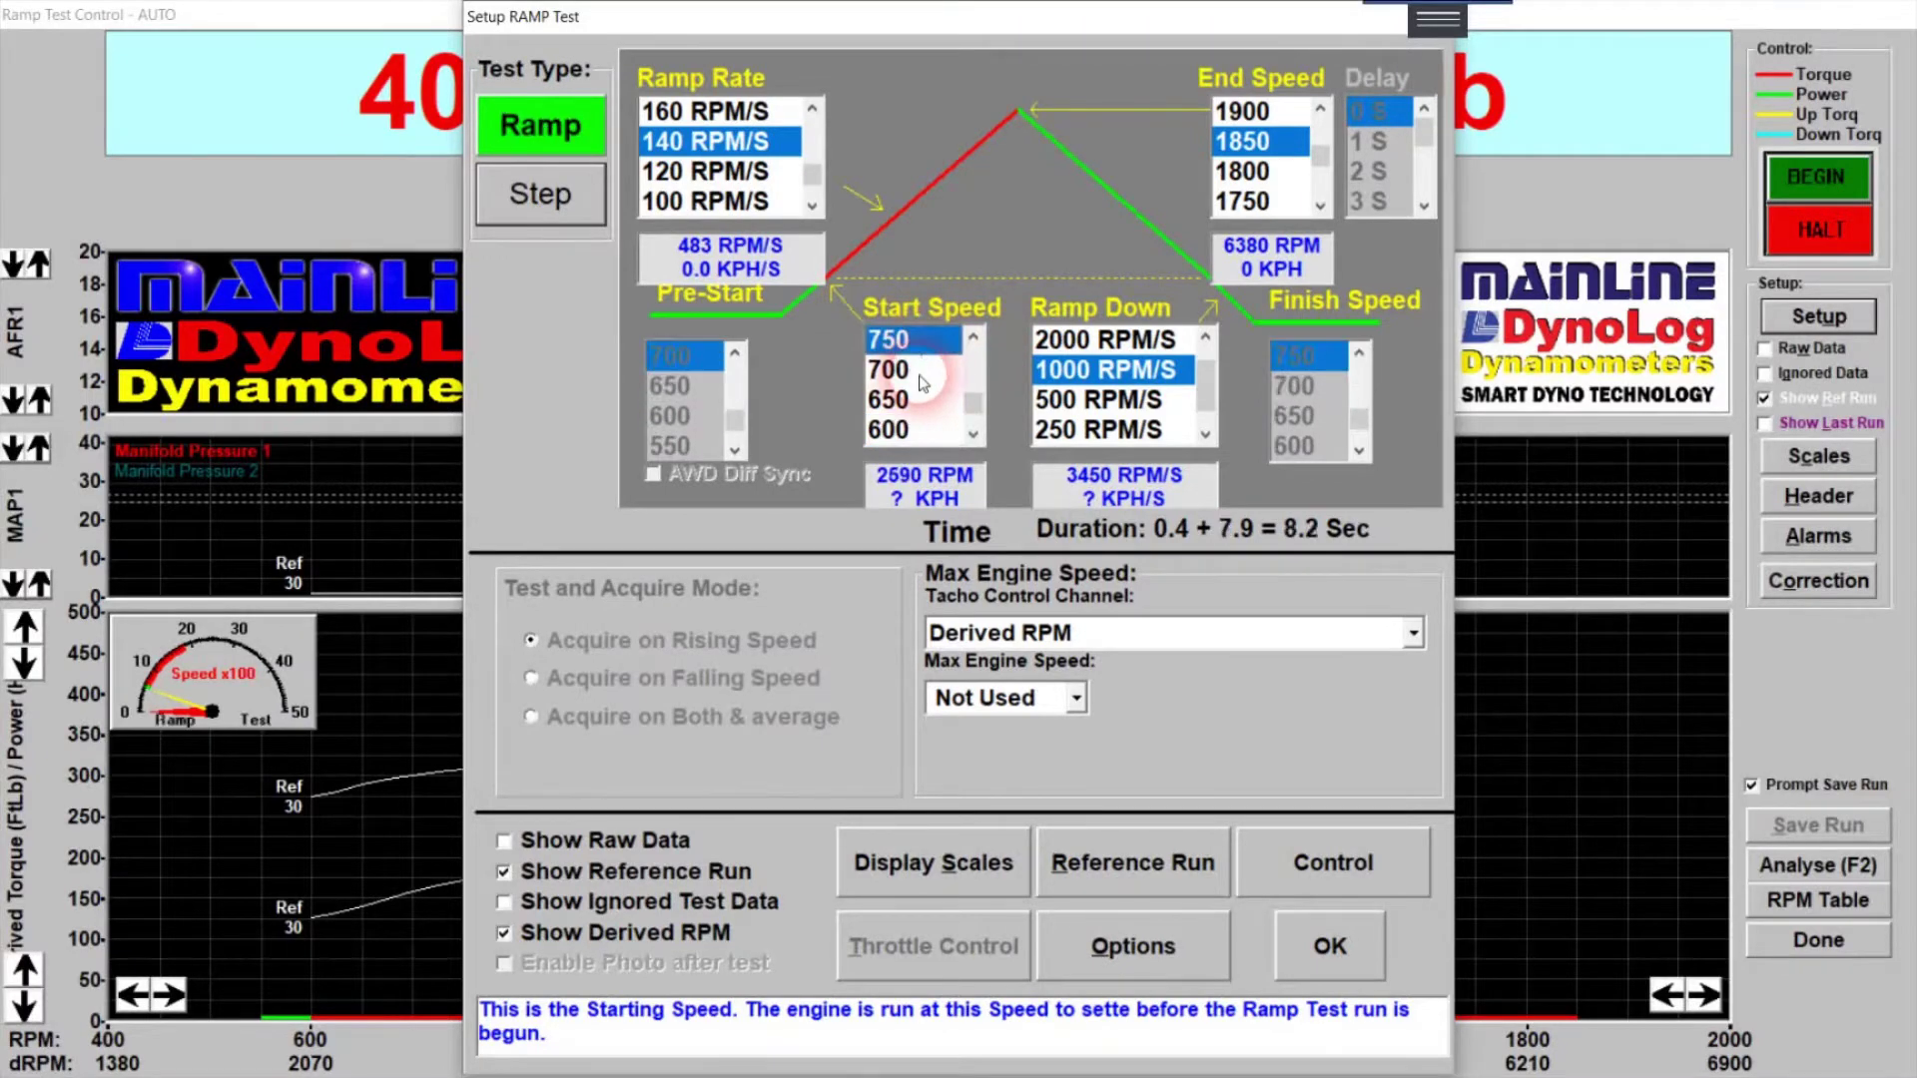
- Step the start speed down through 700 and 650, ending with 600 selected
left_click(921, 382)
left_click(913, 399)
left_click(973, 435)
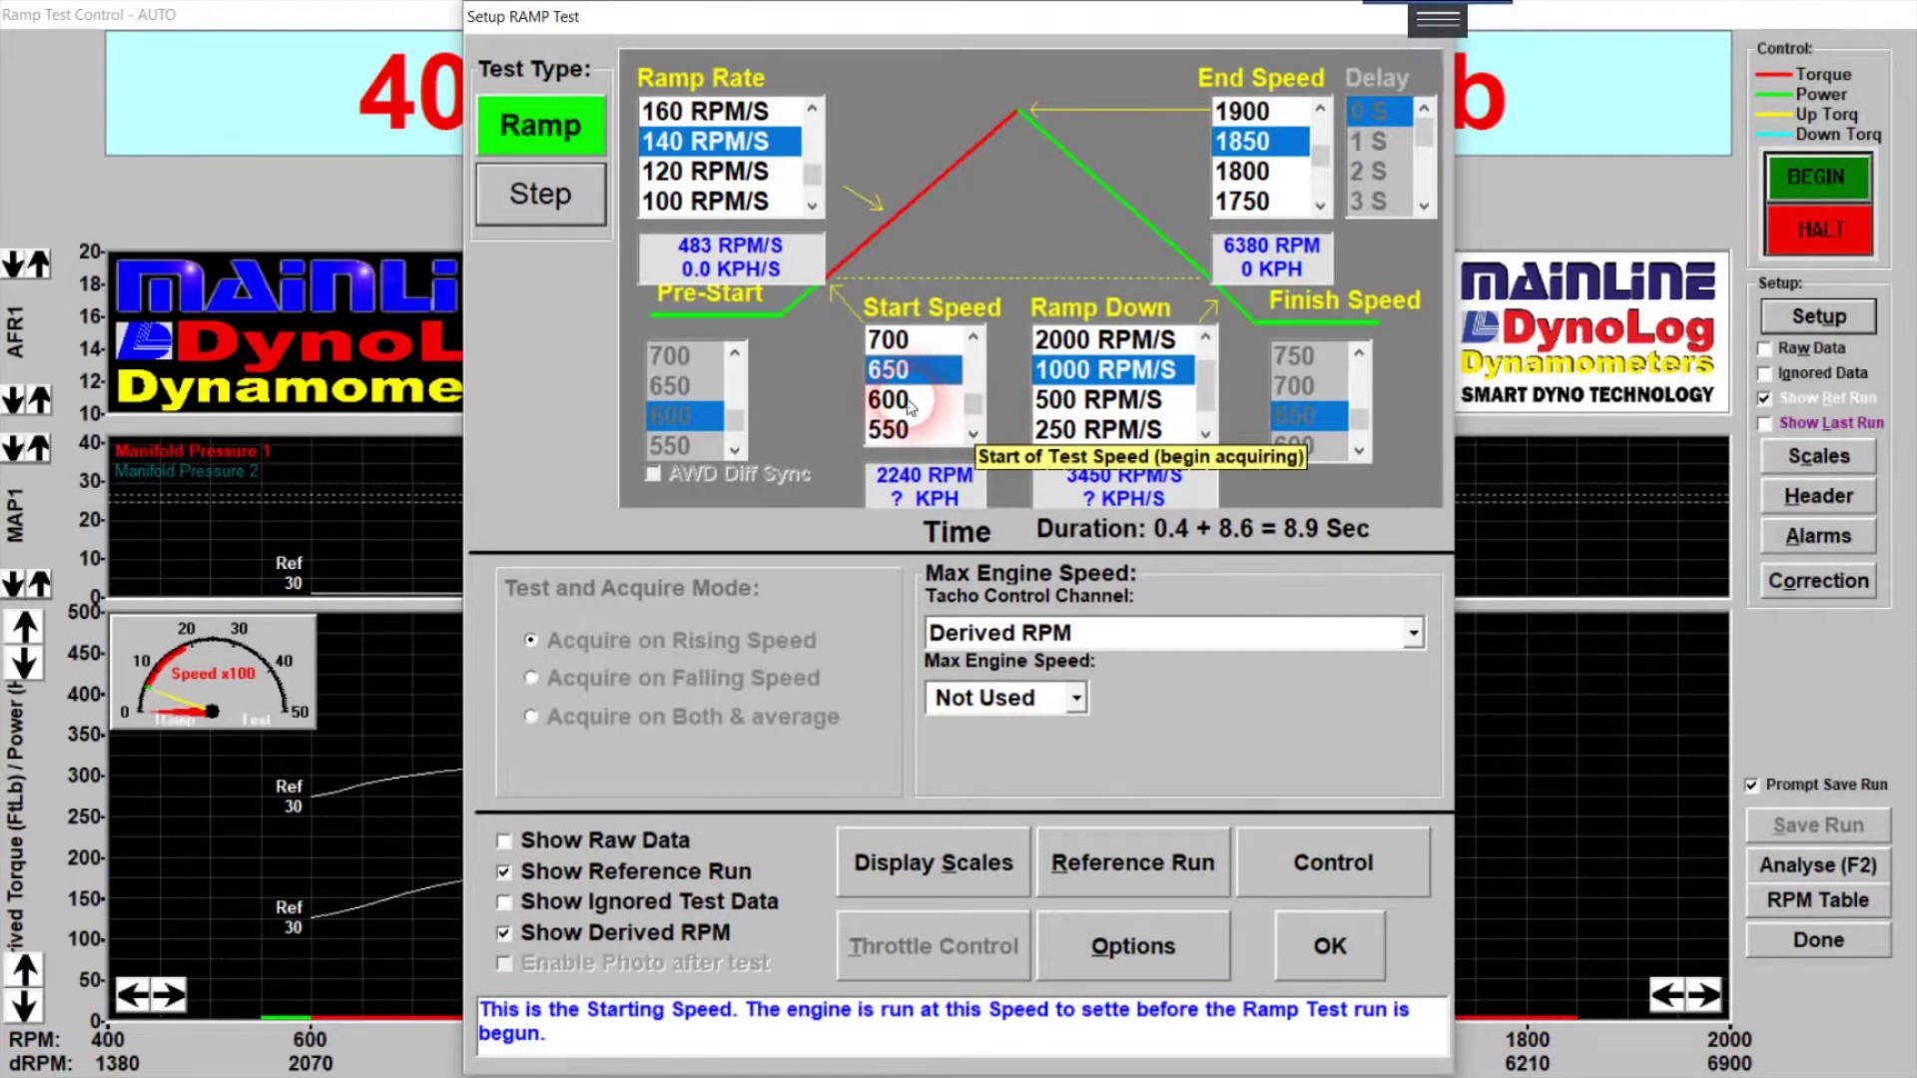
left_click(911, 401)
left_click(901, 507)
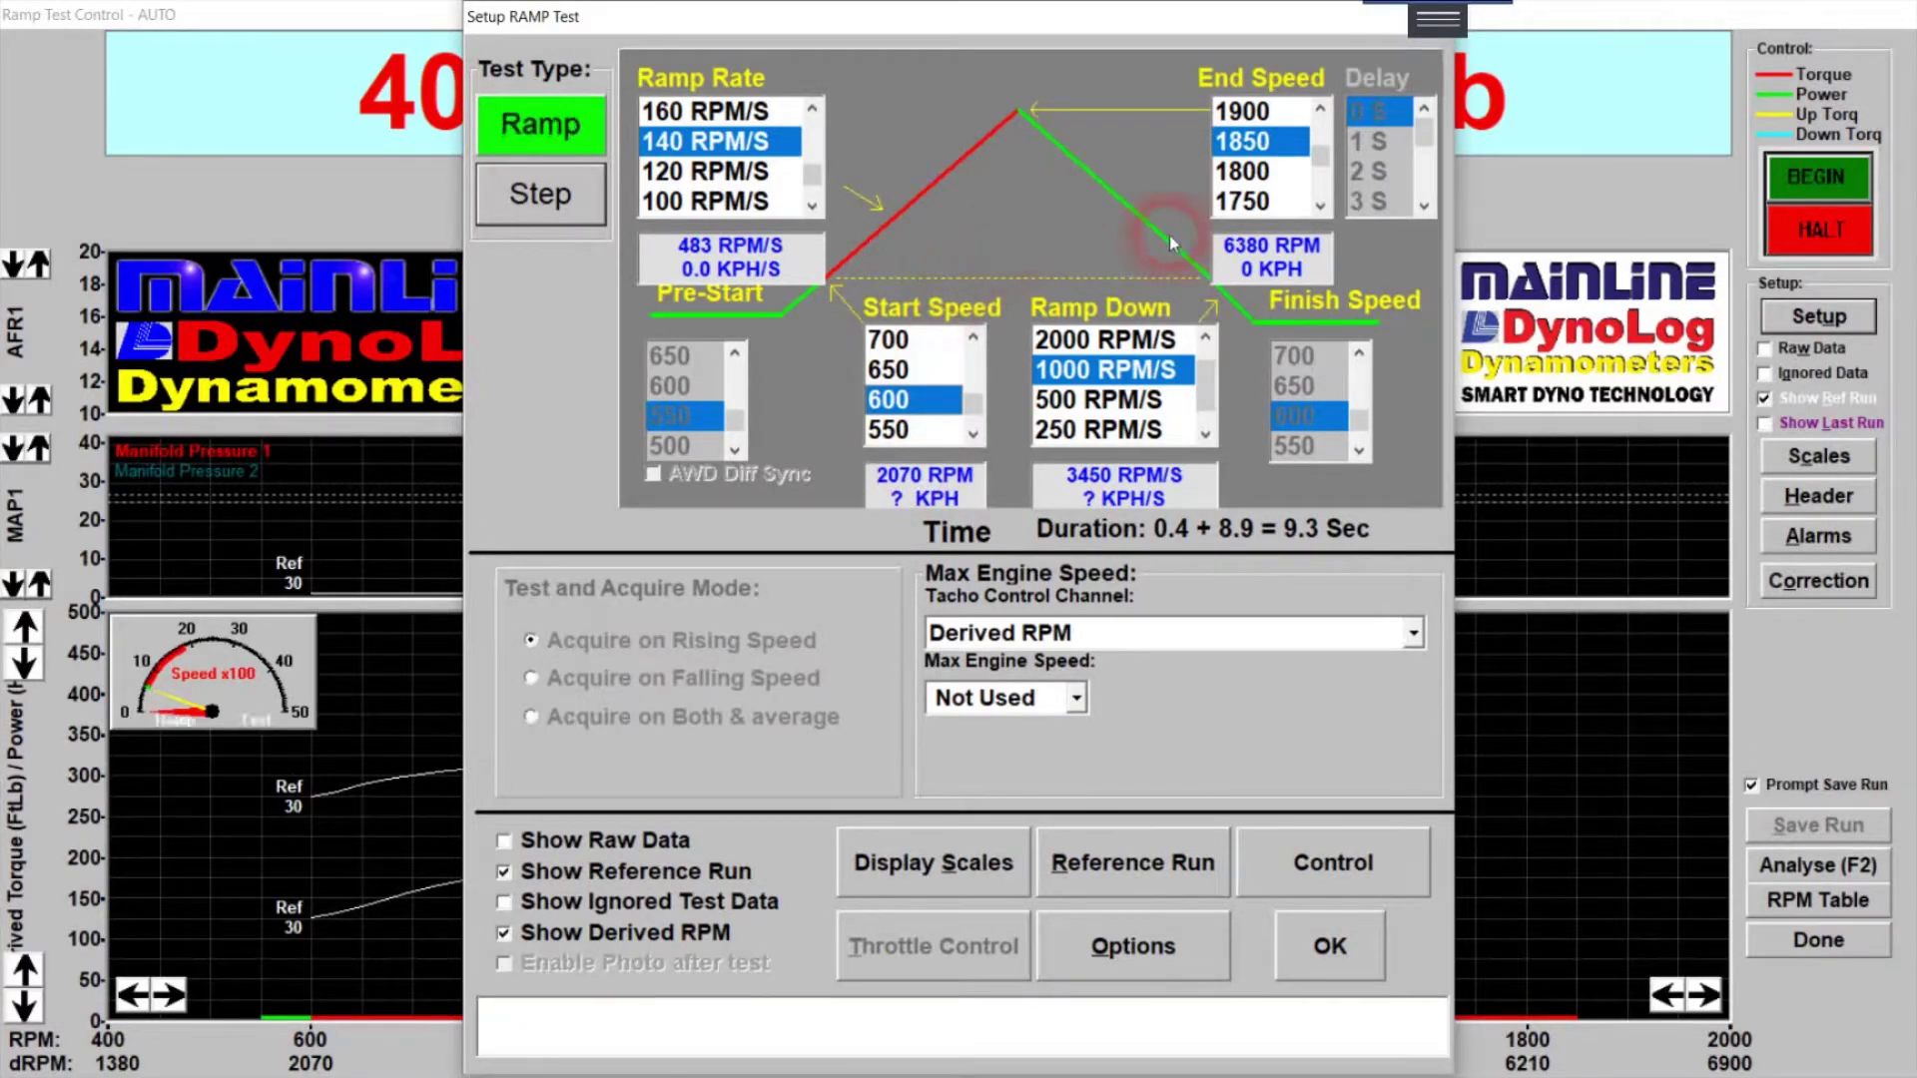
- Lower the ramp test's end speed step by step to 1600
left_click(1244, 173)
left_click(1244, 201)
left_click(1319, 207)
left_click(1320, 207)
left_click(1320, 207)
left_click(1245, 197)
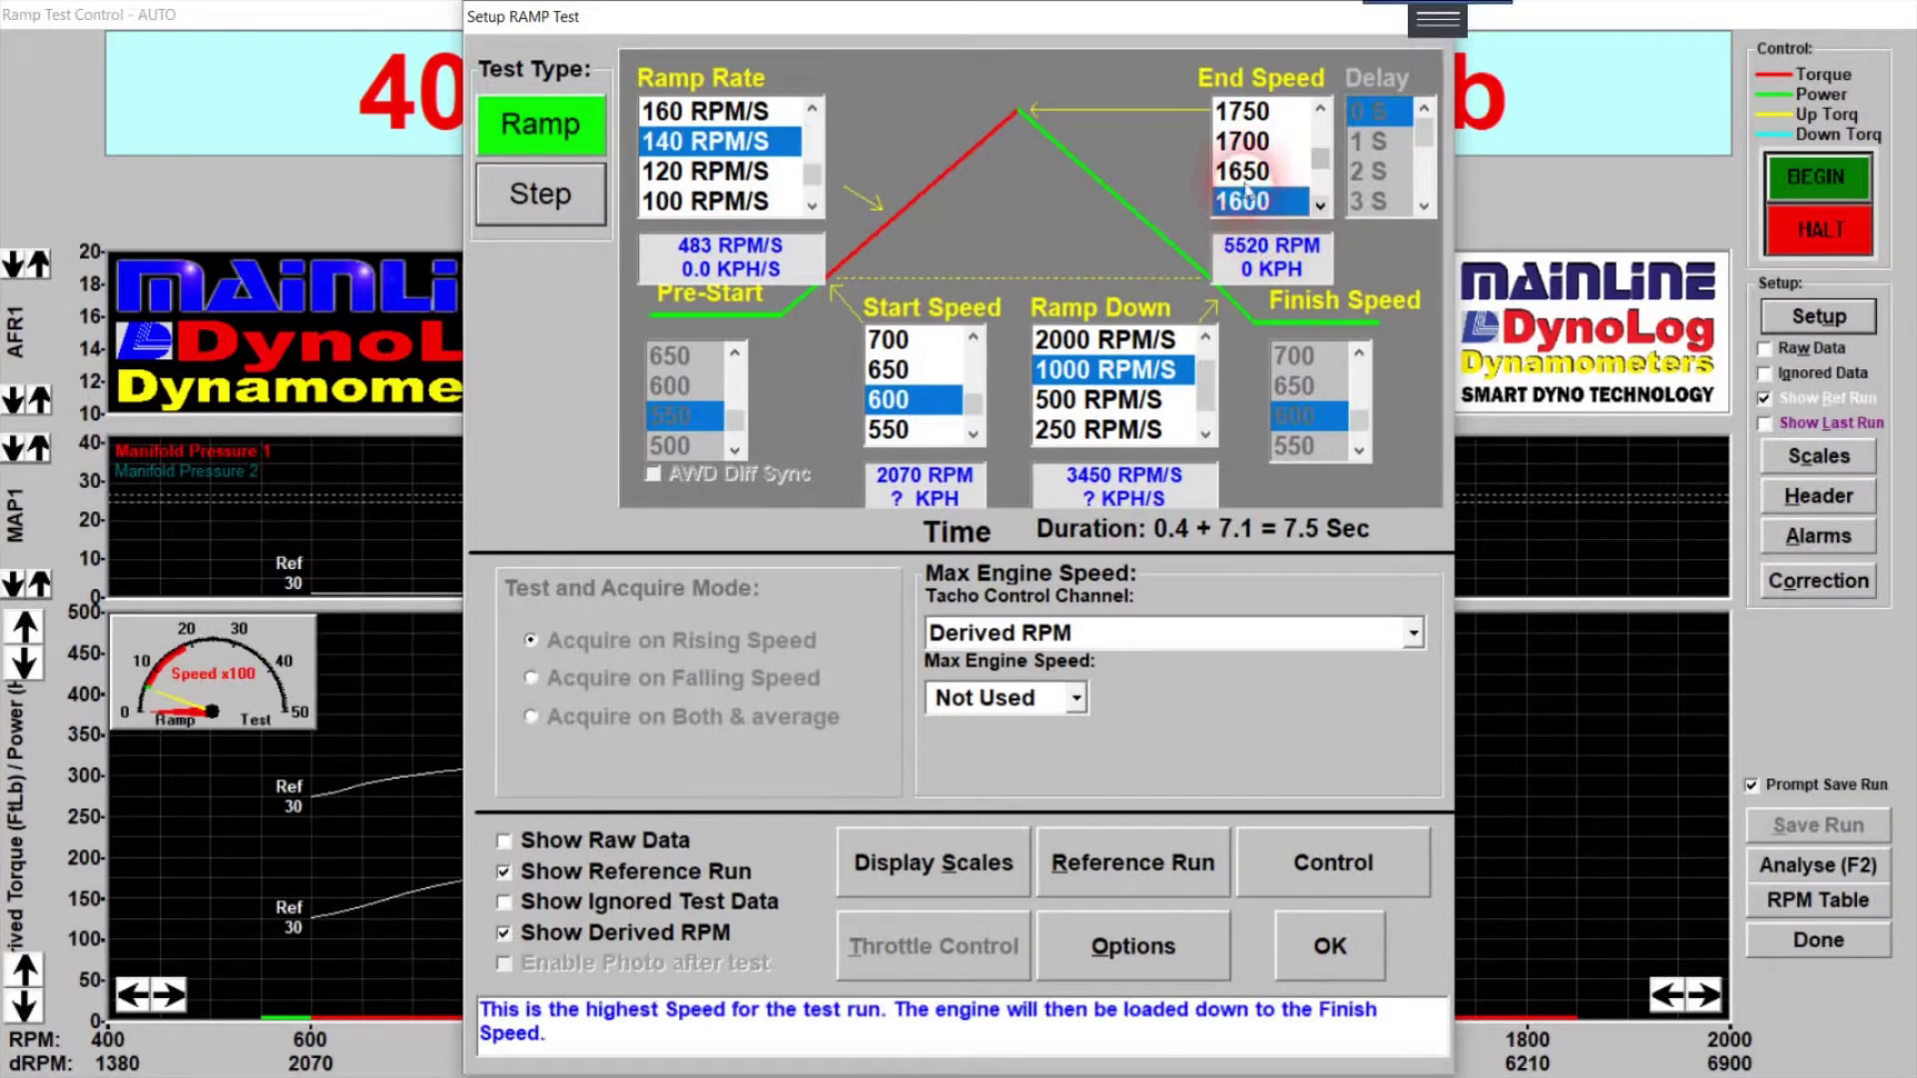
- Raise the end speed step by step to 1850 for the highest speed of the run
left_click(1246, 172)
left_click(1247, 150)
left_click(1244, 112)
left_click(1318, 108)
left_click(1318, 108)
left_click(1244, 142)
left_click(1244, 112)
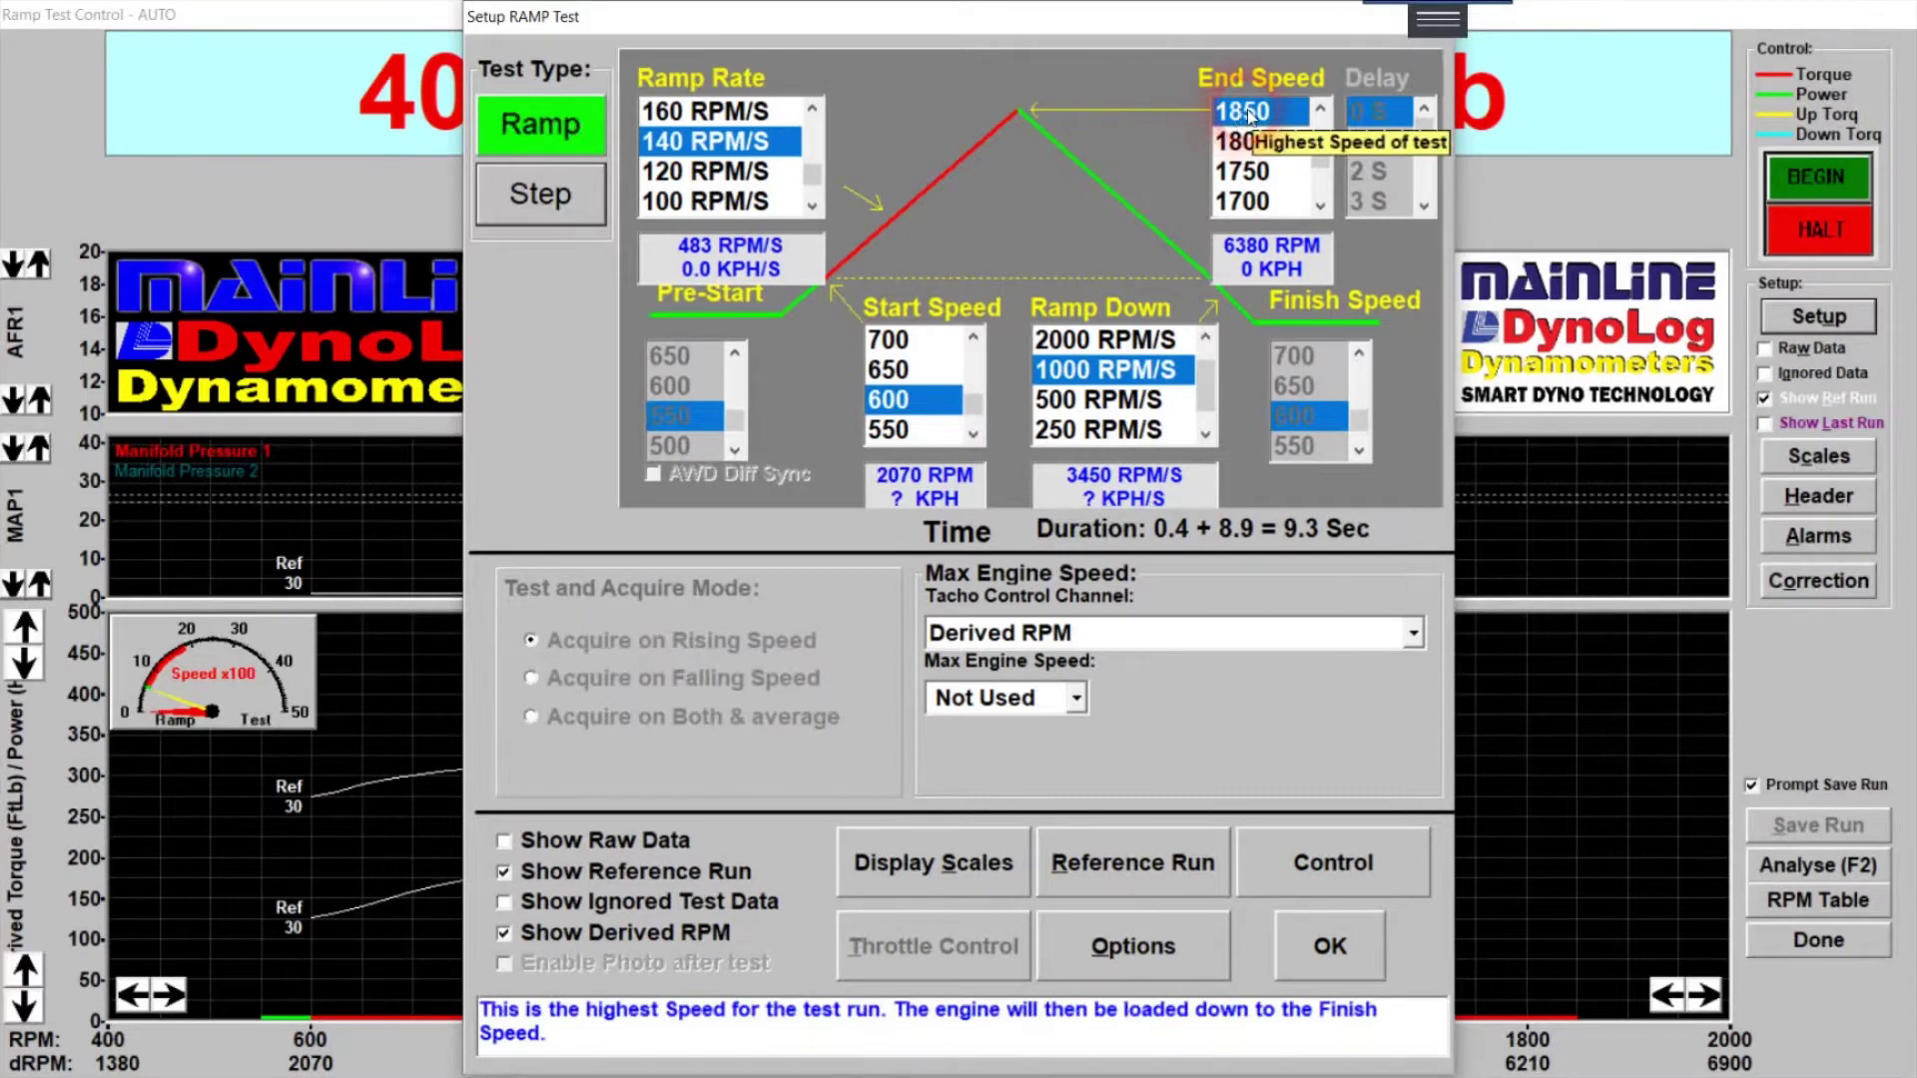
left_click(1025, 176)
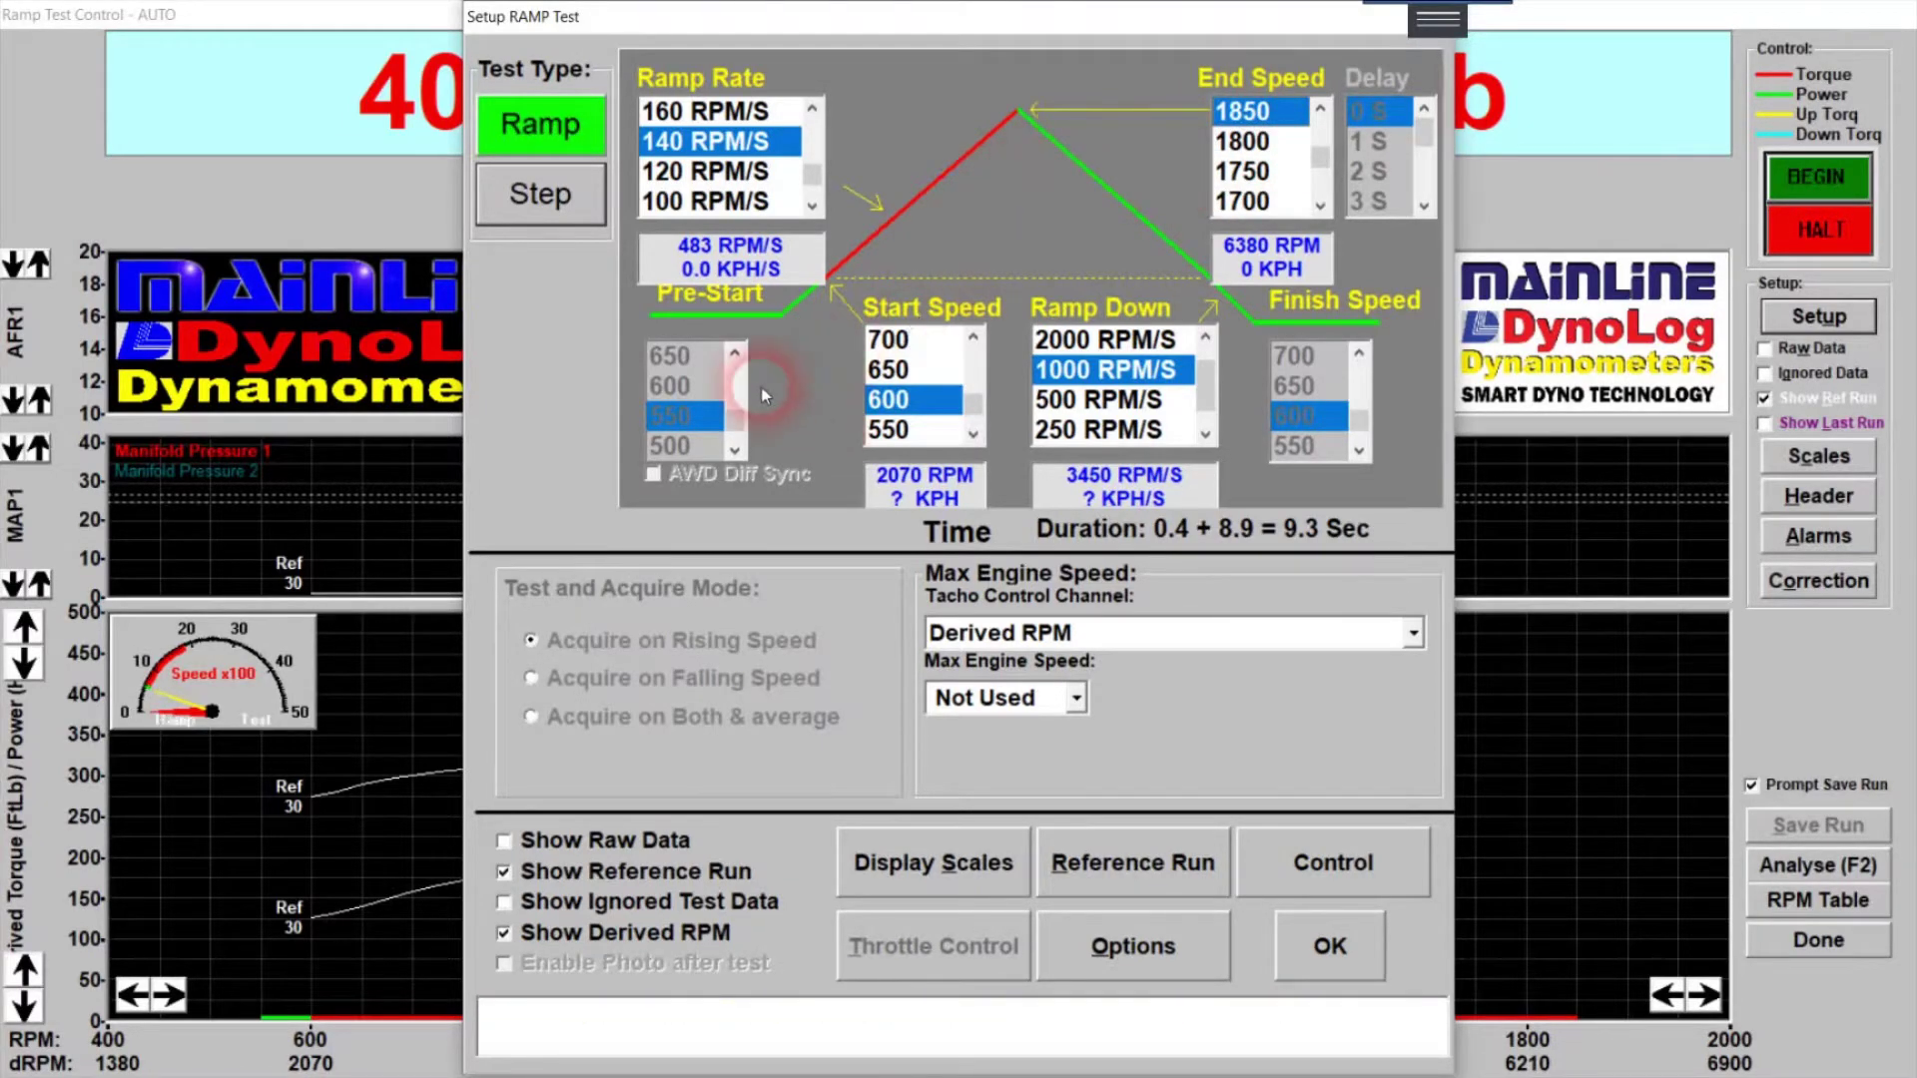
left_click(688, 419)
left_click(791, 411)
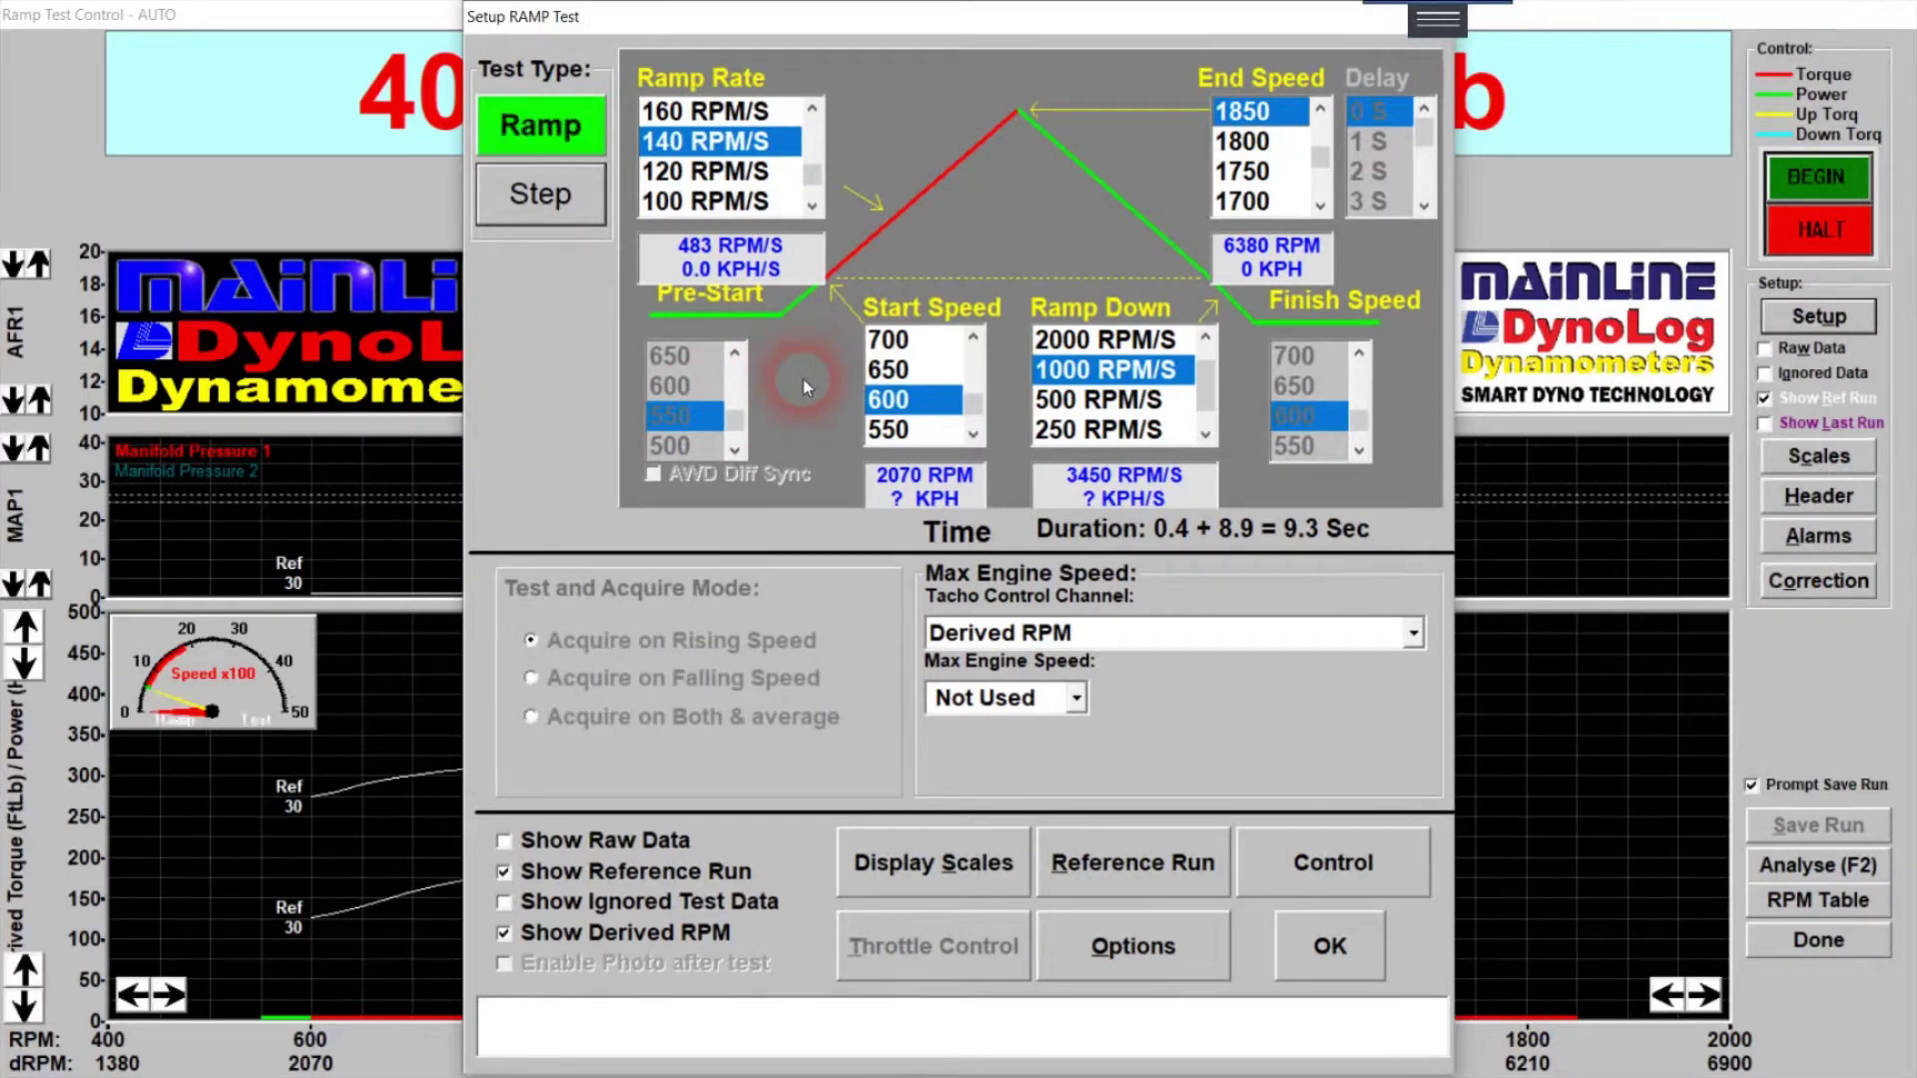
- Increase the ramp rate to 180 RPM/S for a shorter test run
mouse_move(884, 405)
mouse_move(814, 130)
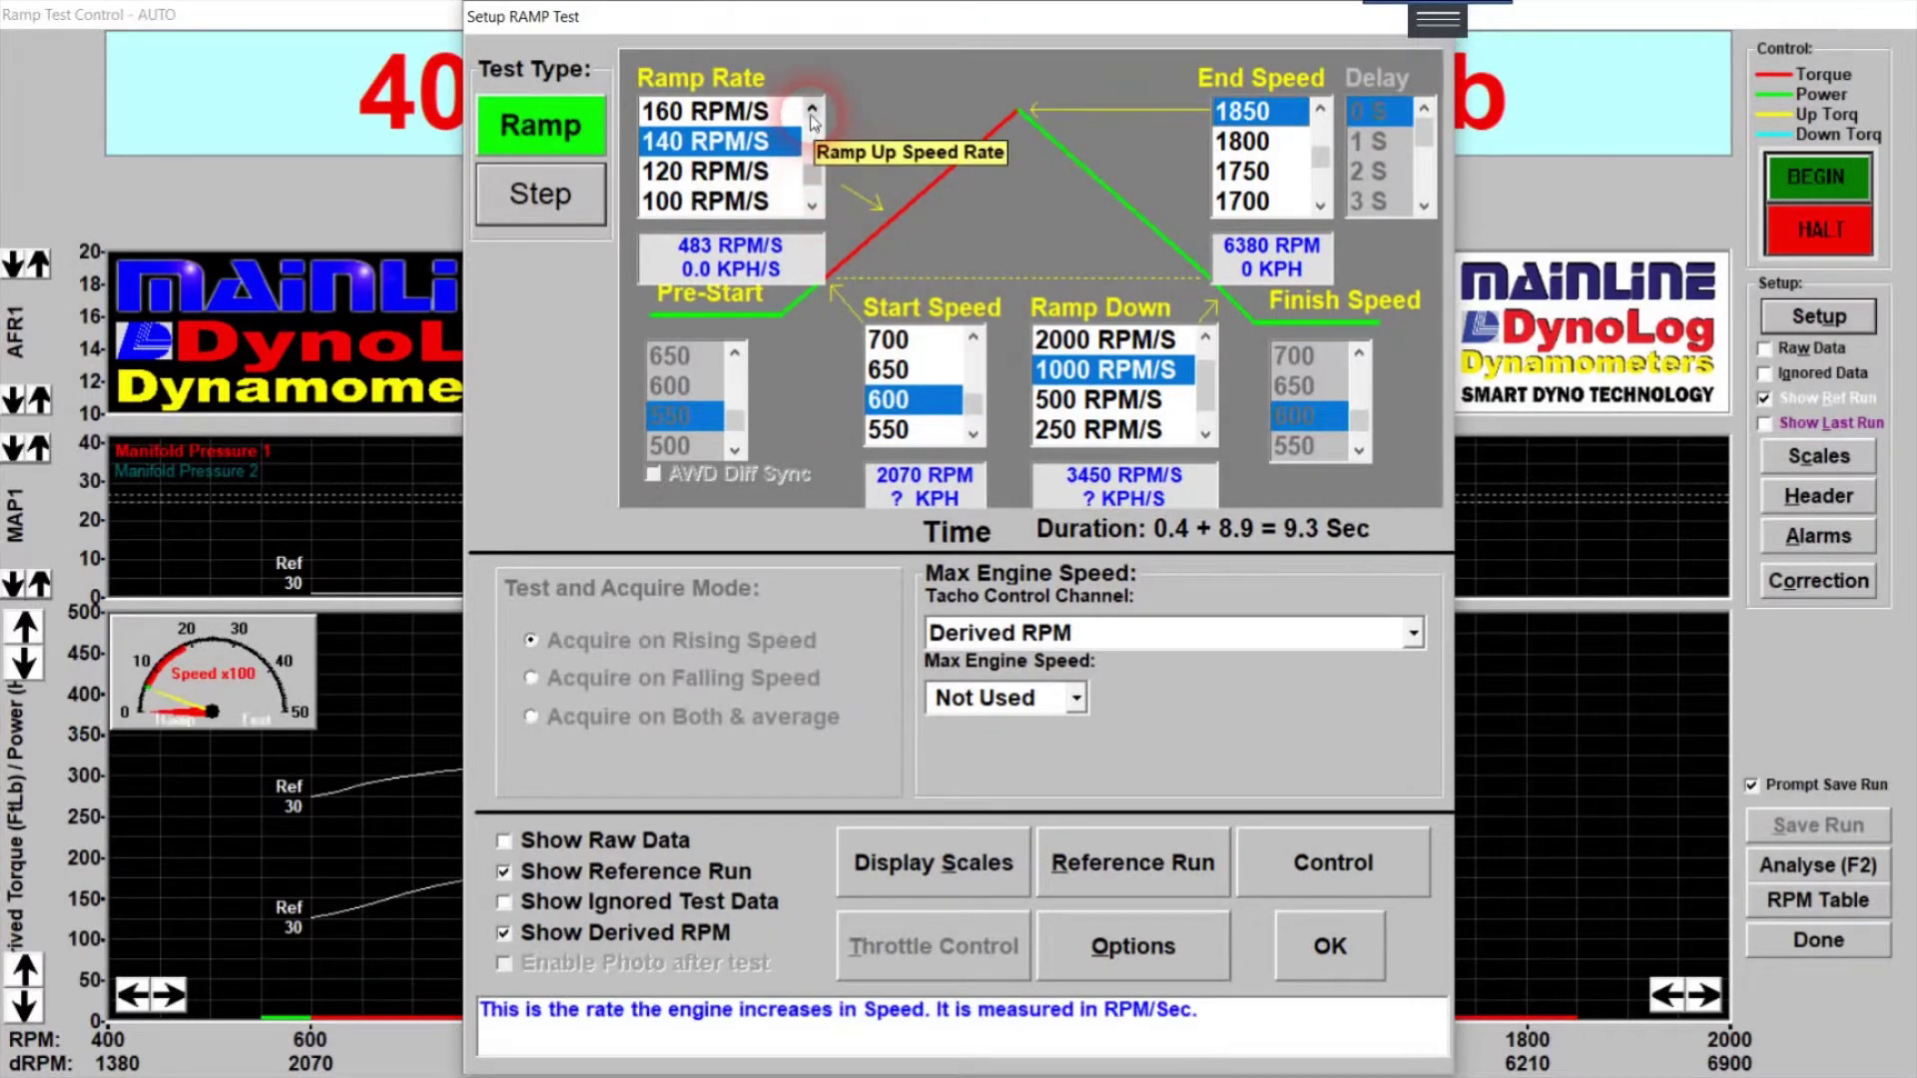
left_click(812, 112)
left_click(810, 203)
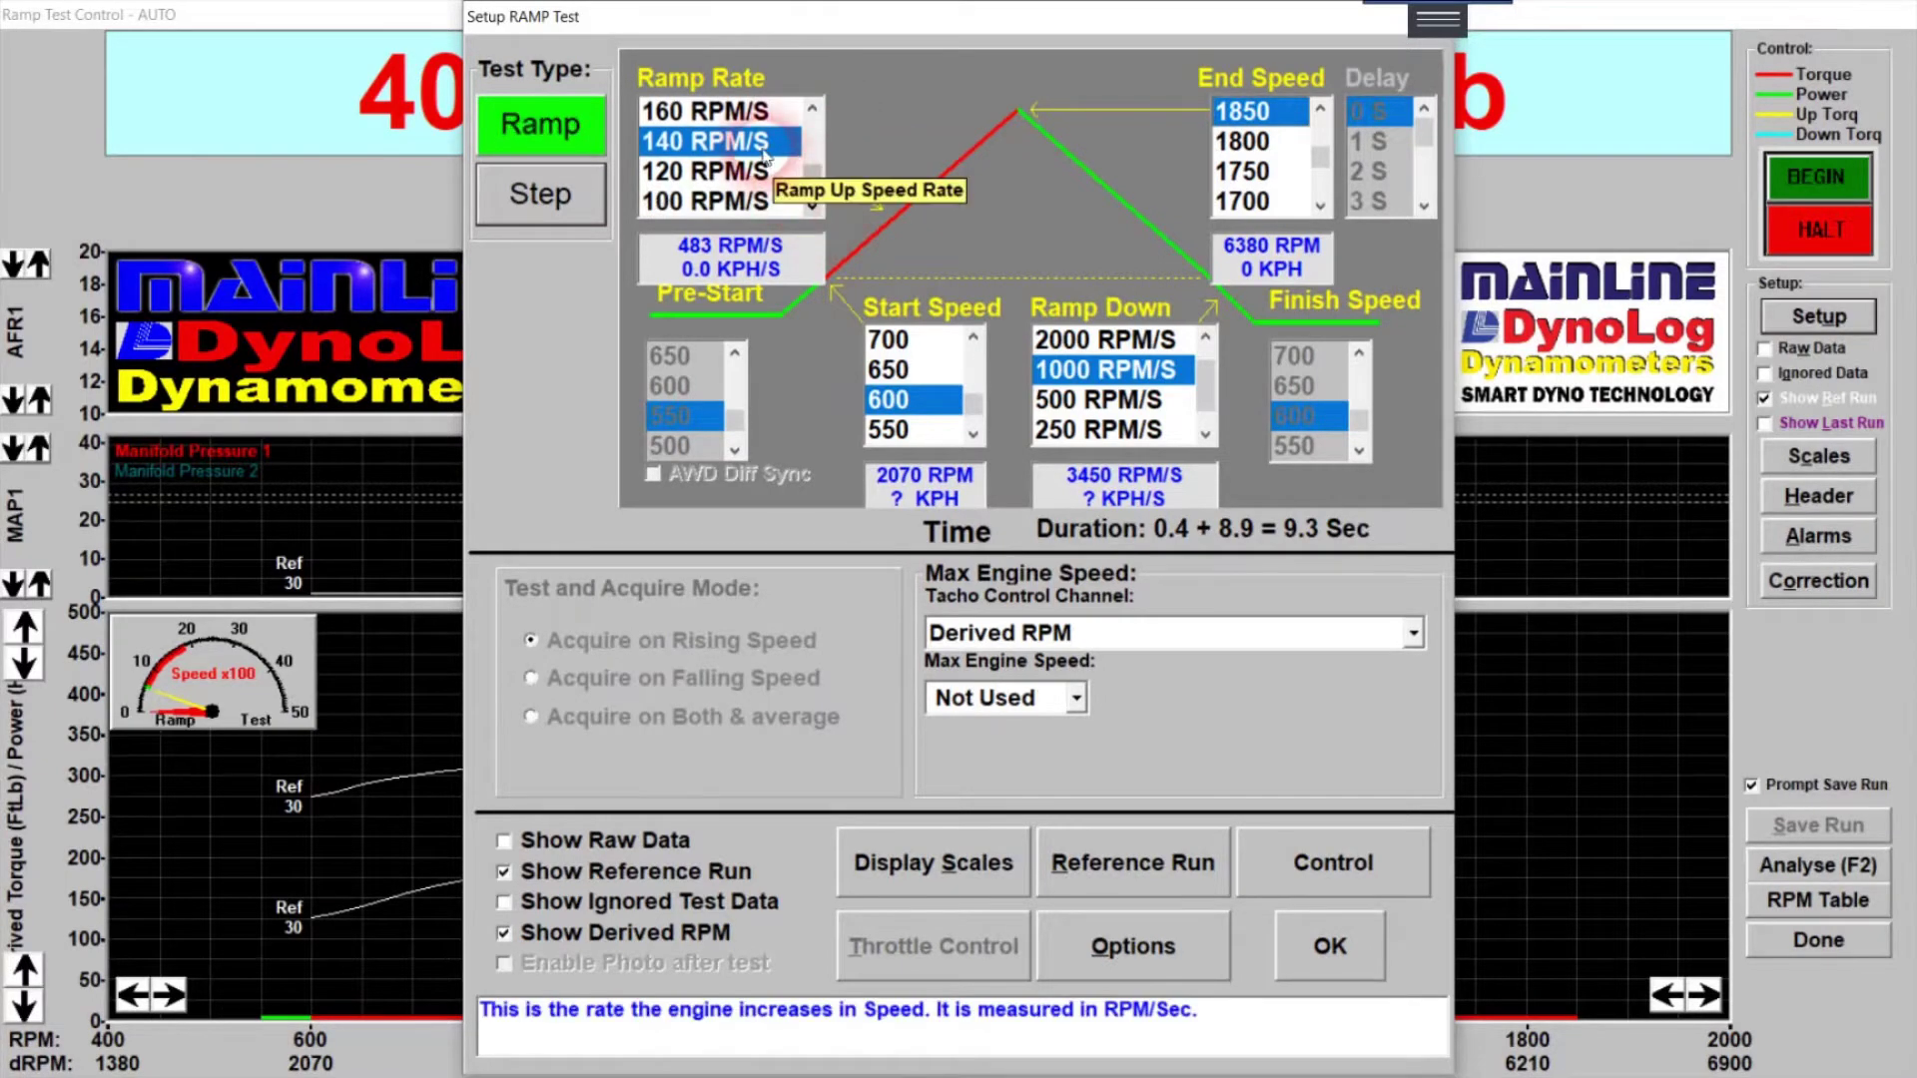
left_click(812, 112)
left_click(812, 110)
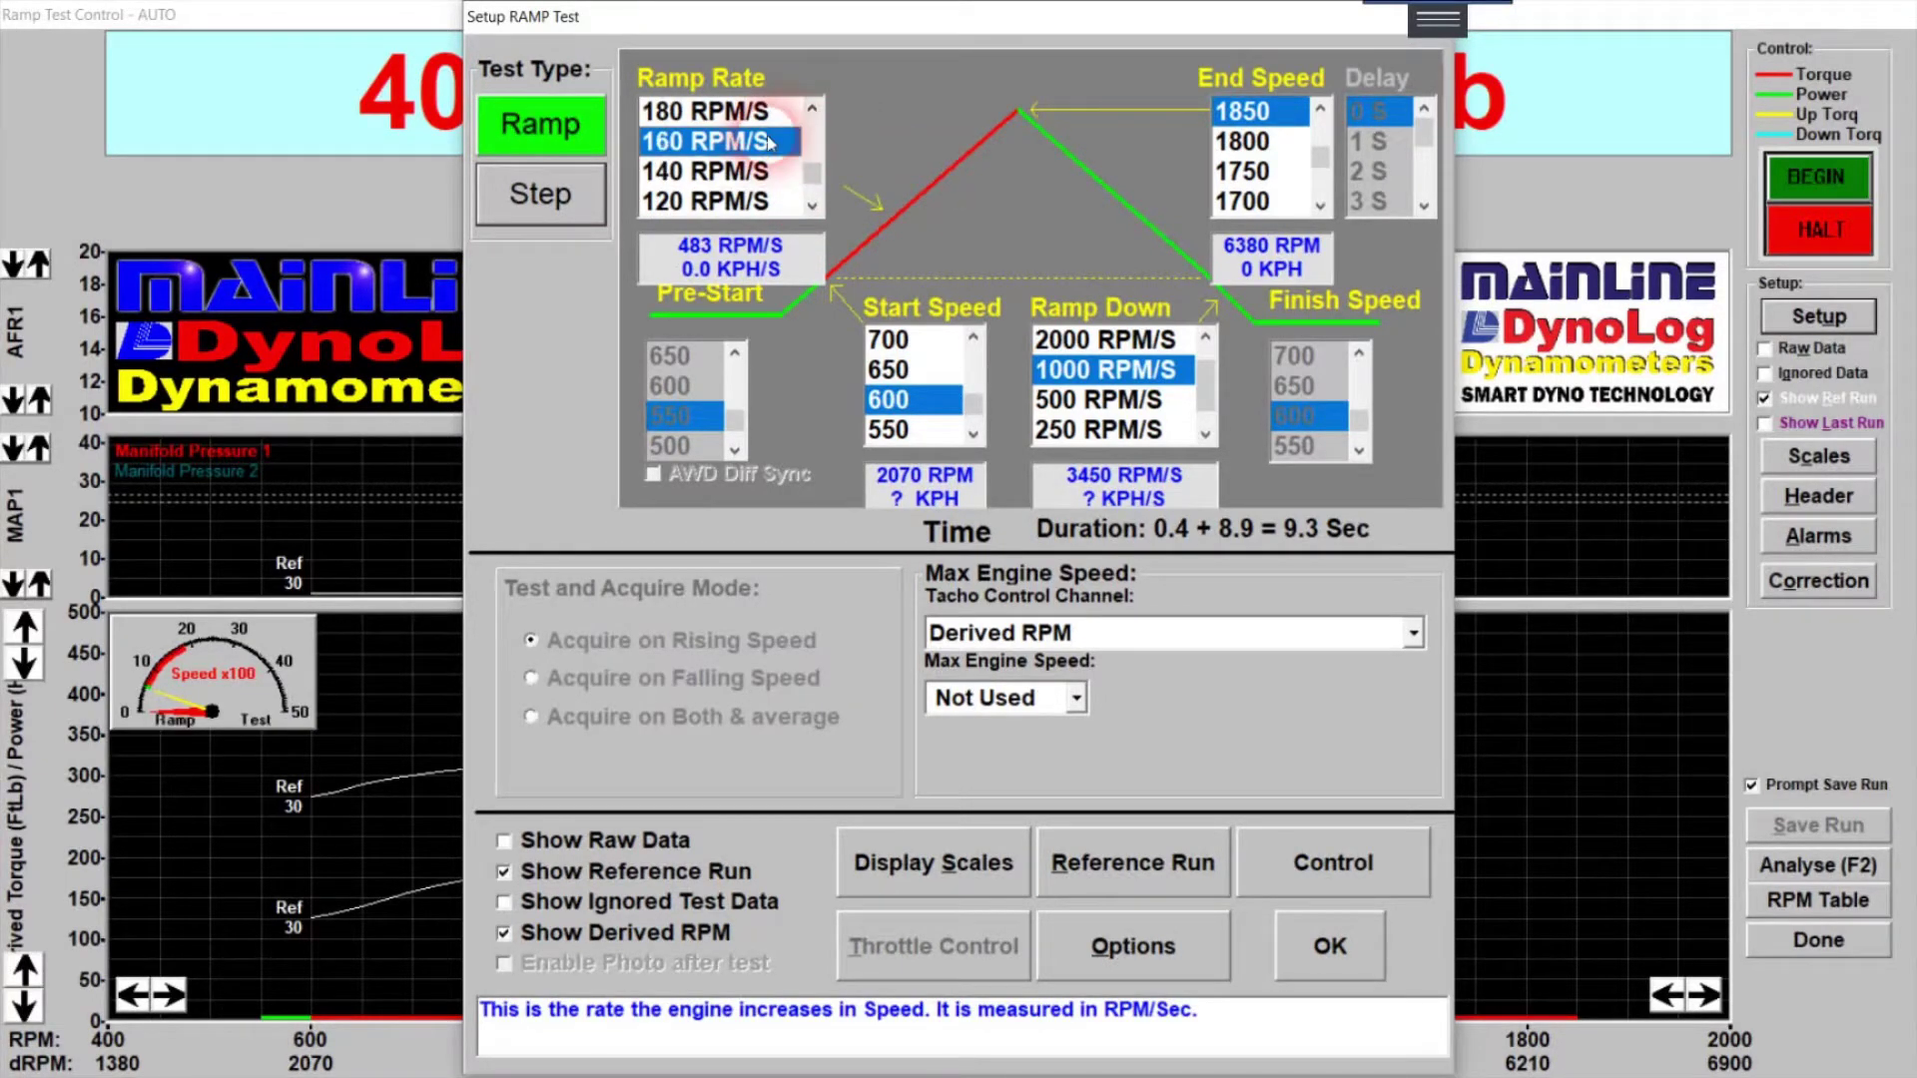
left_click(812, 110)
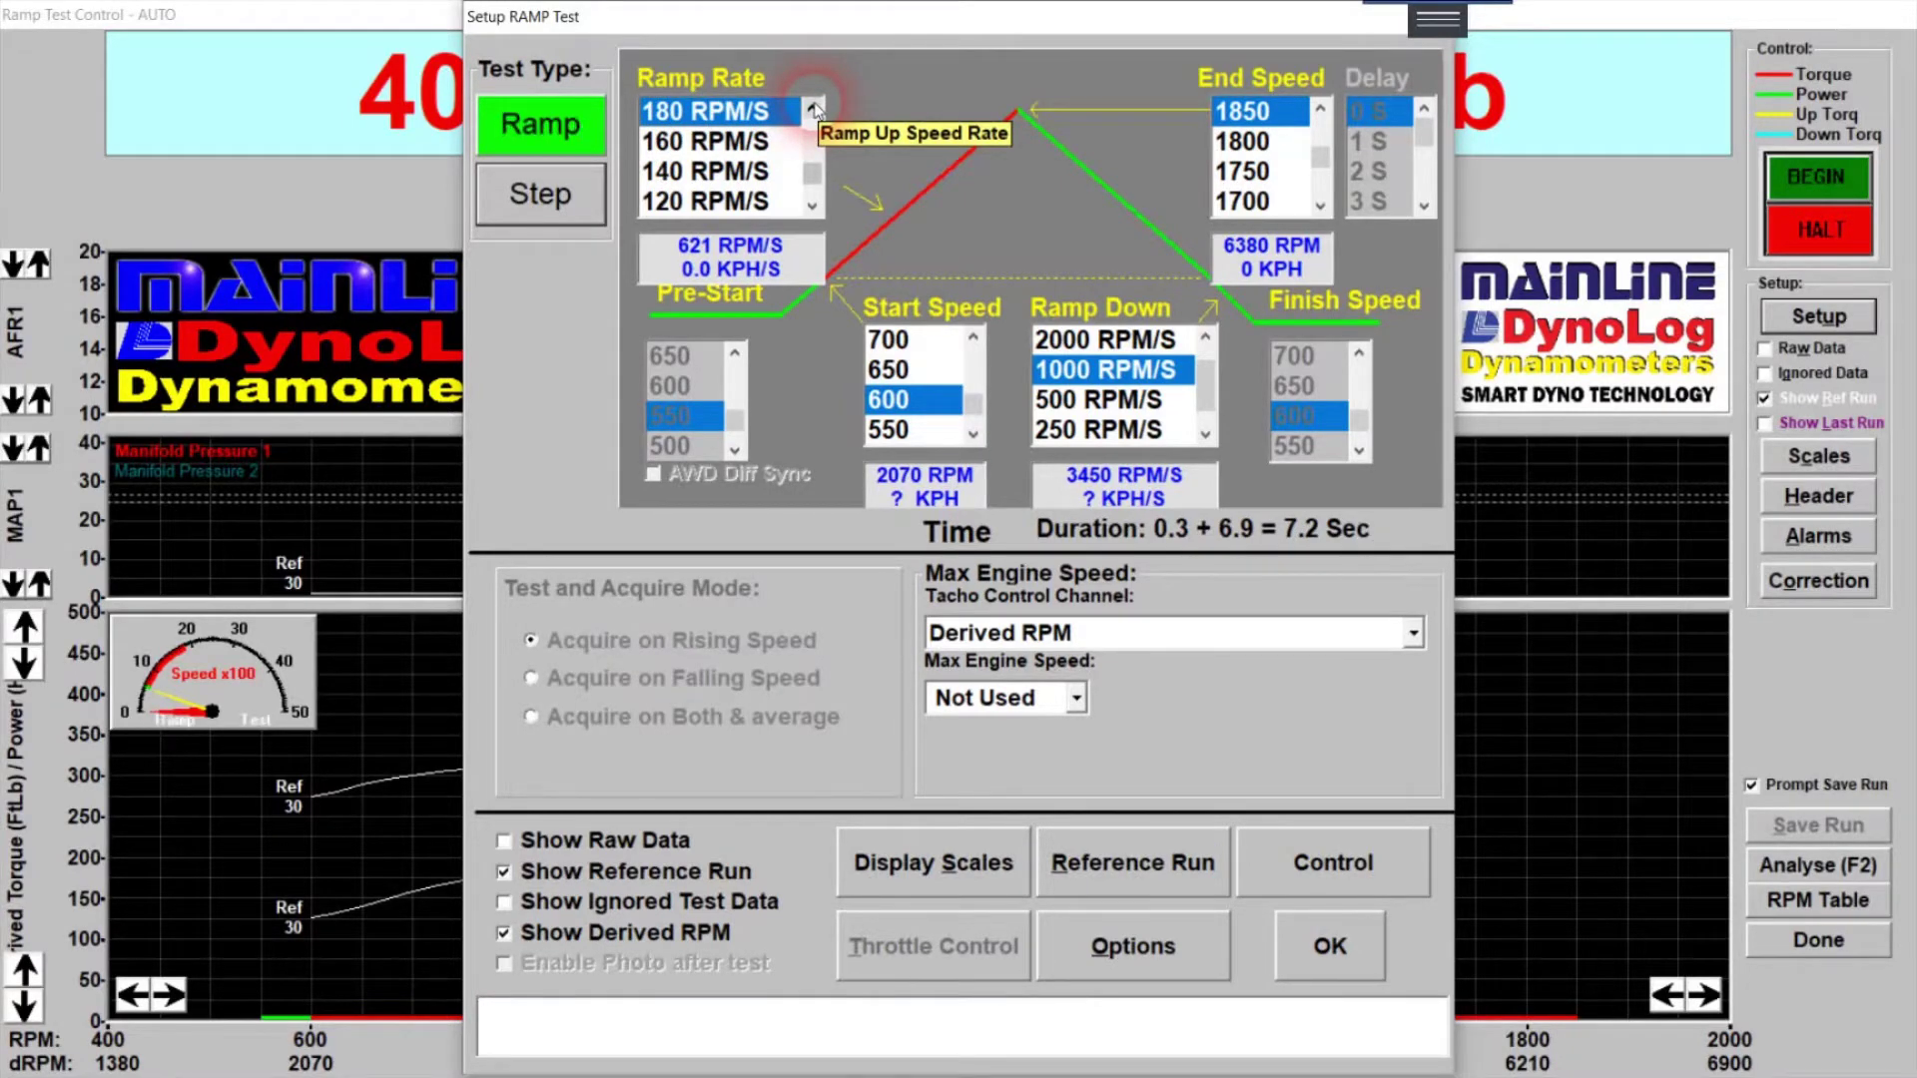
left_click(812, 110)
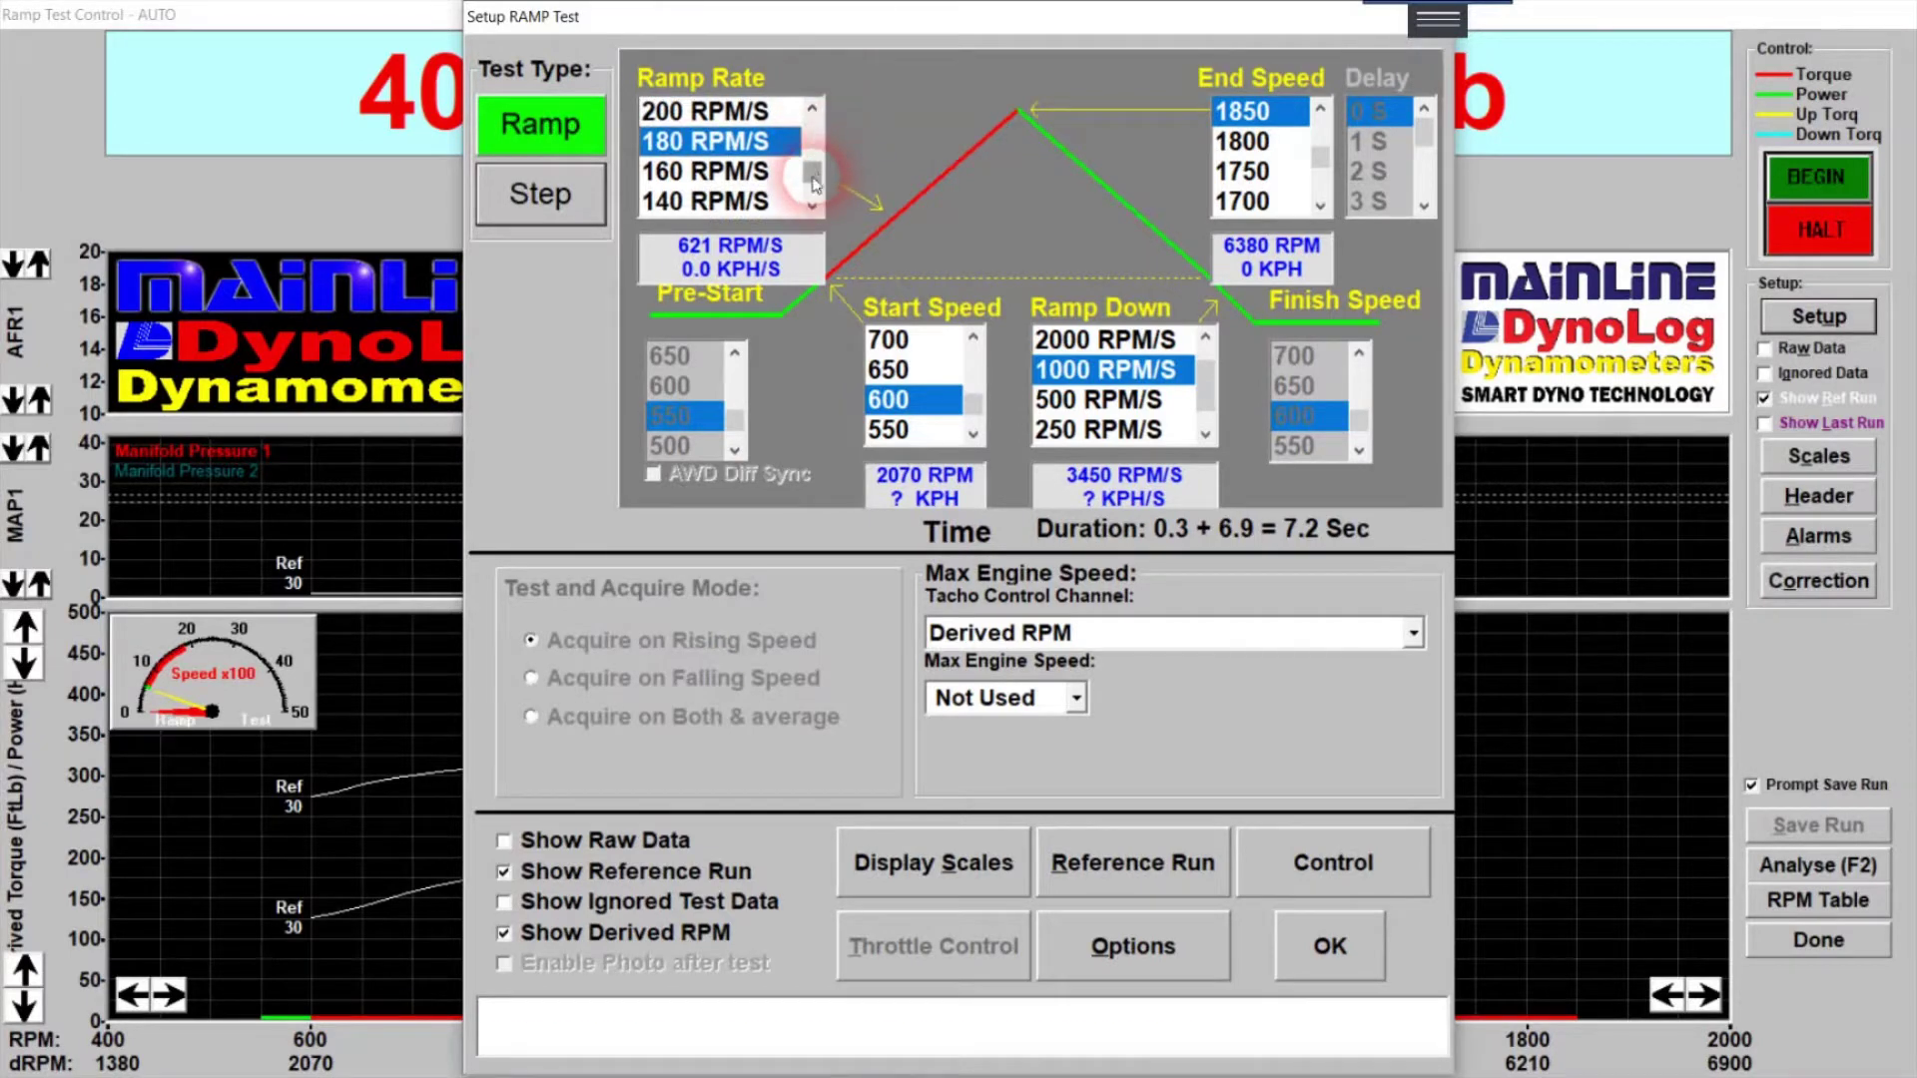
left_click(764, 150)
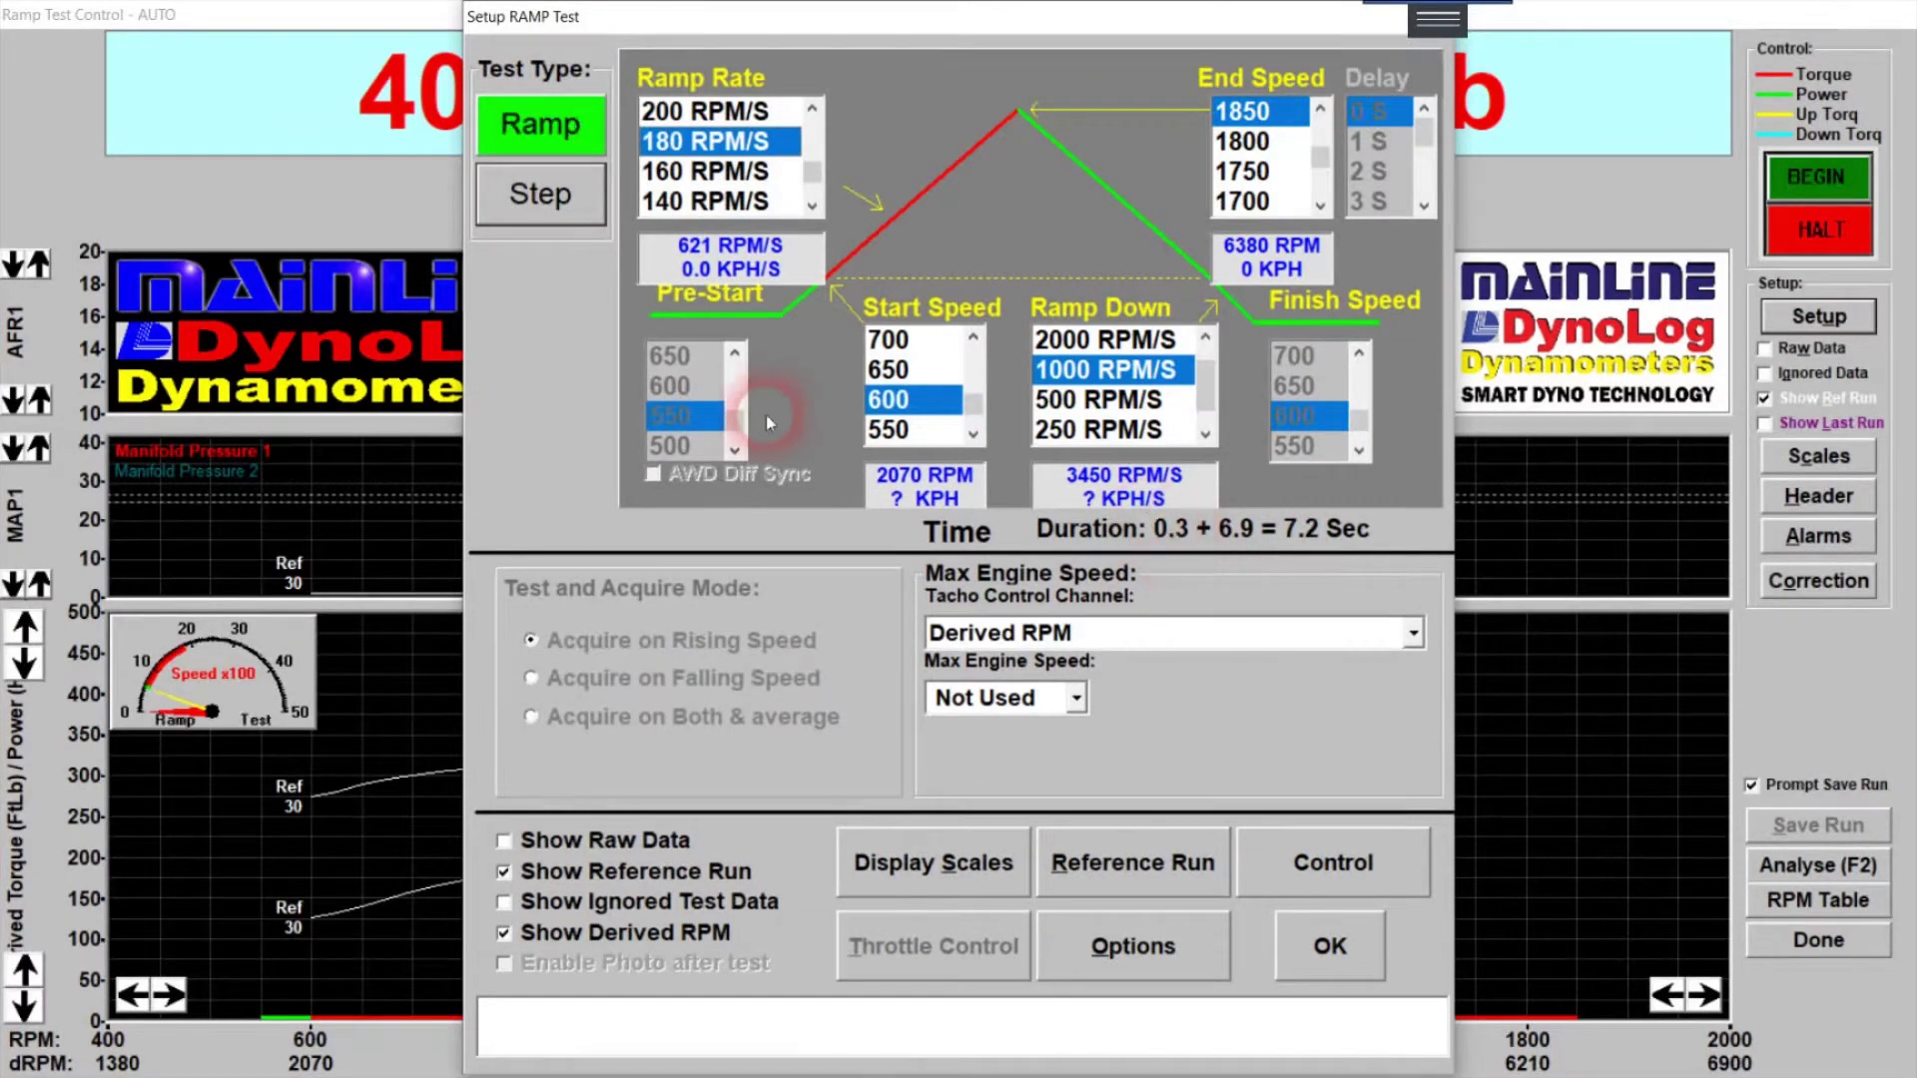
left_click(908, 398)
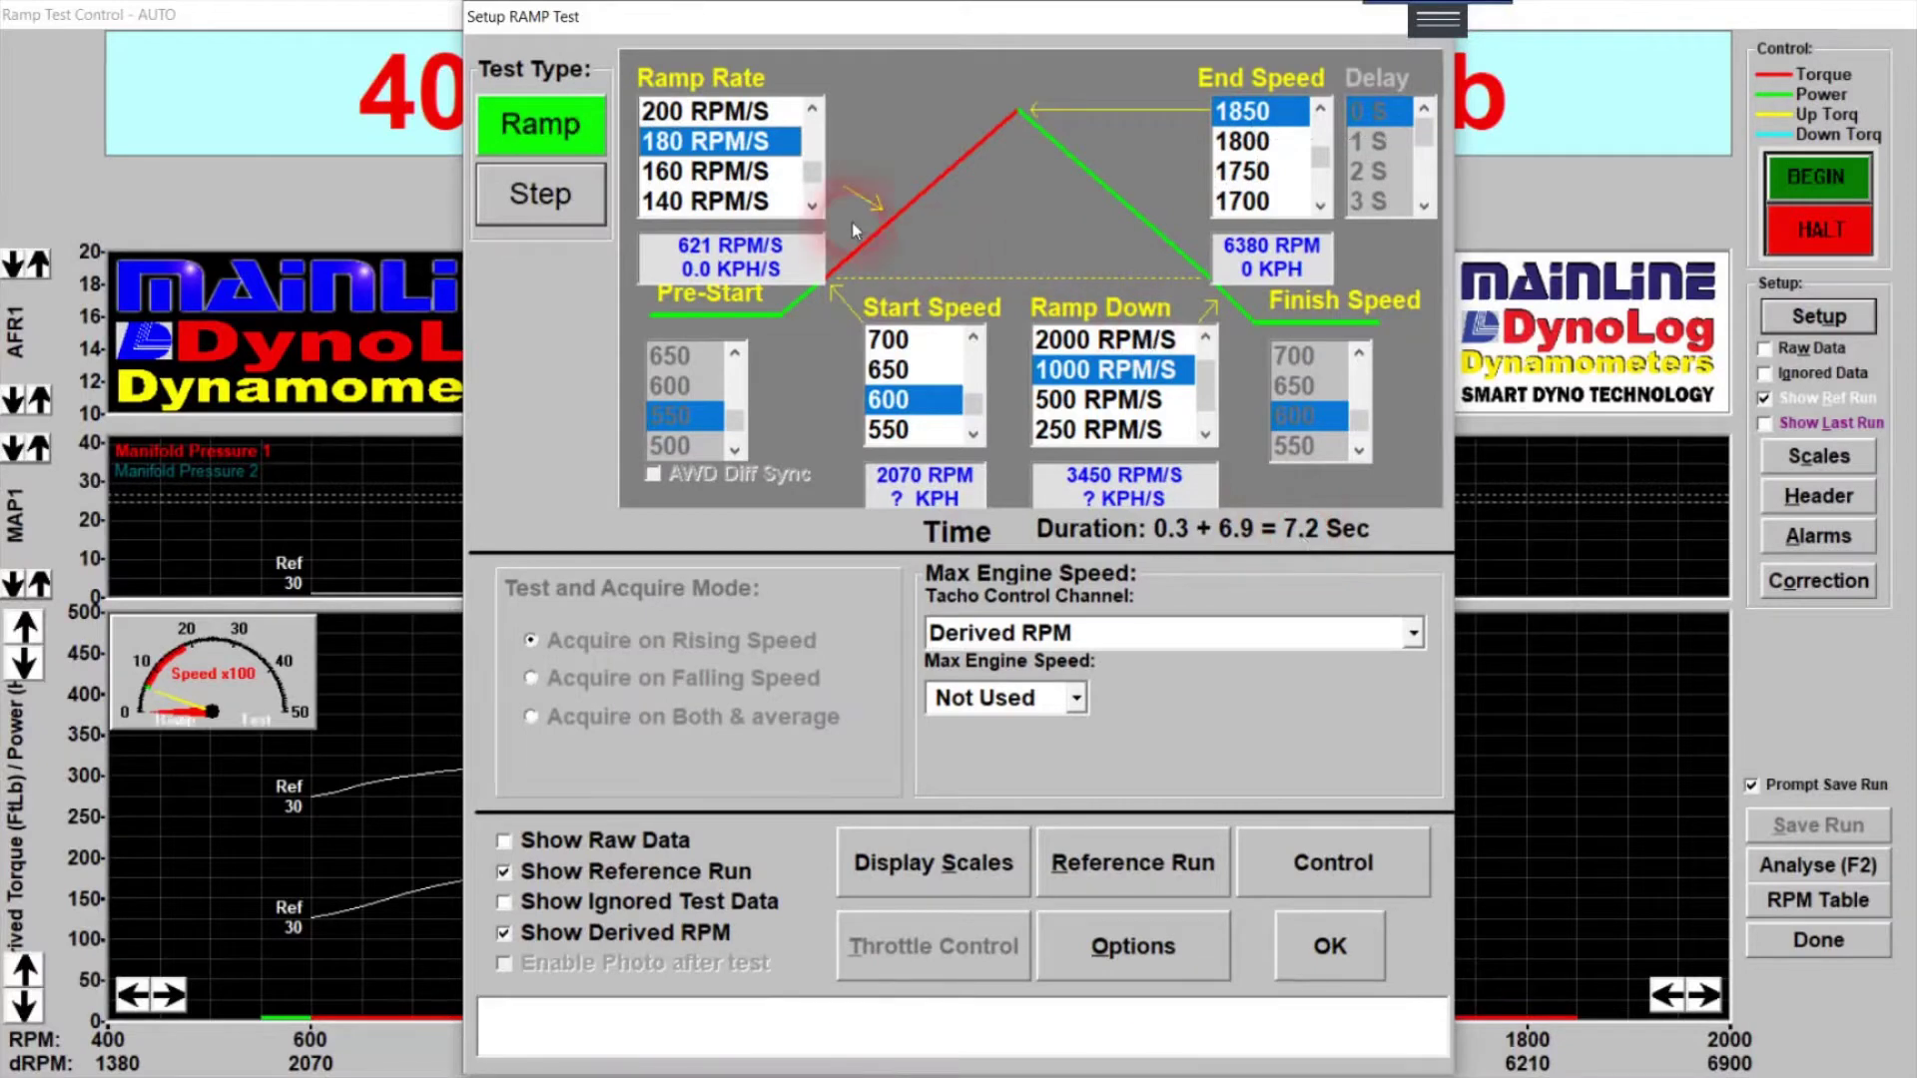
- Reduce the ramp rate to 160 RPM/S and further to 120 RPM/S to lengthen the test
left_click(712, 174)
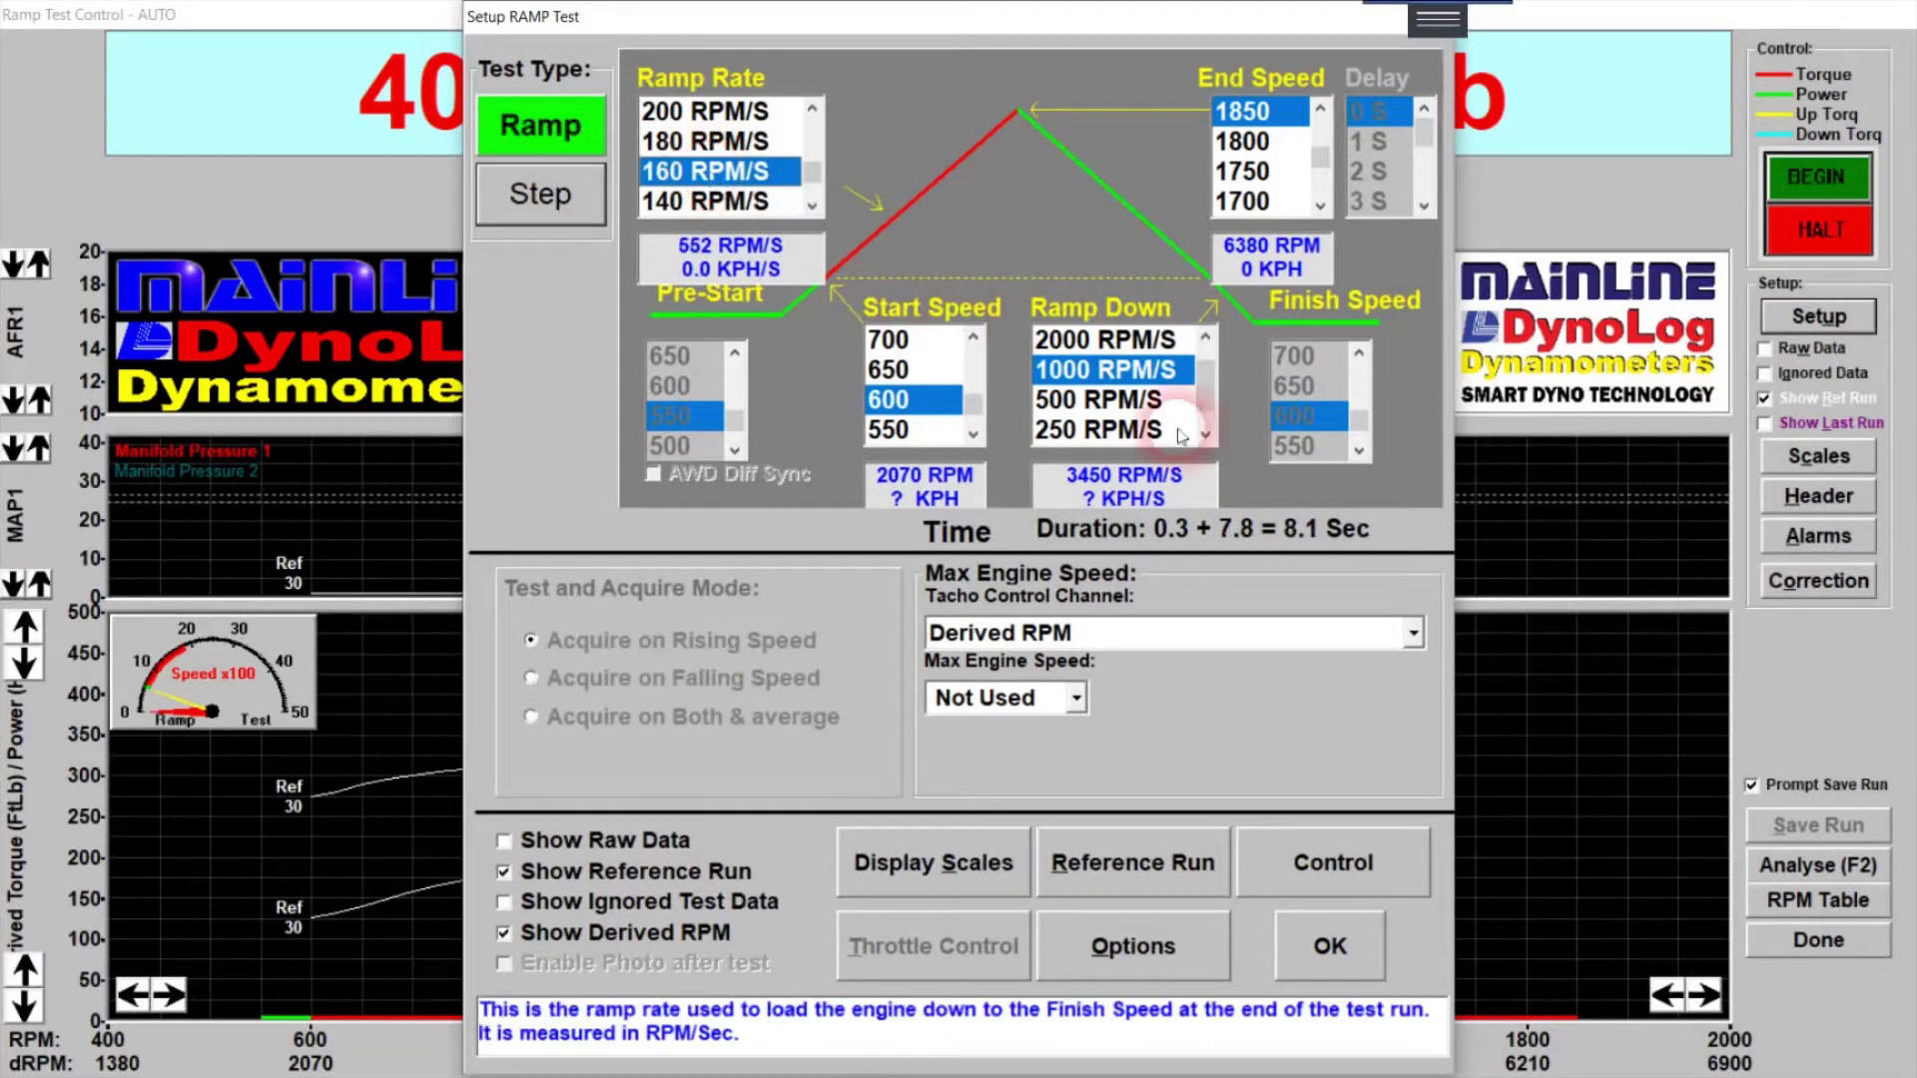
left_click(812, 206)
left_click(812, 207)
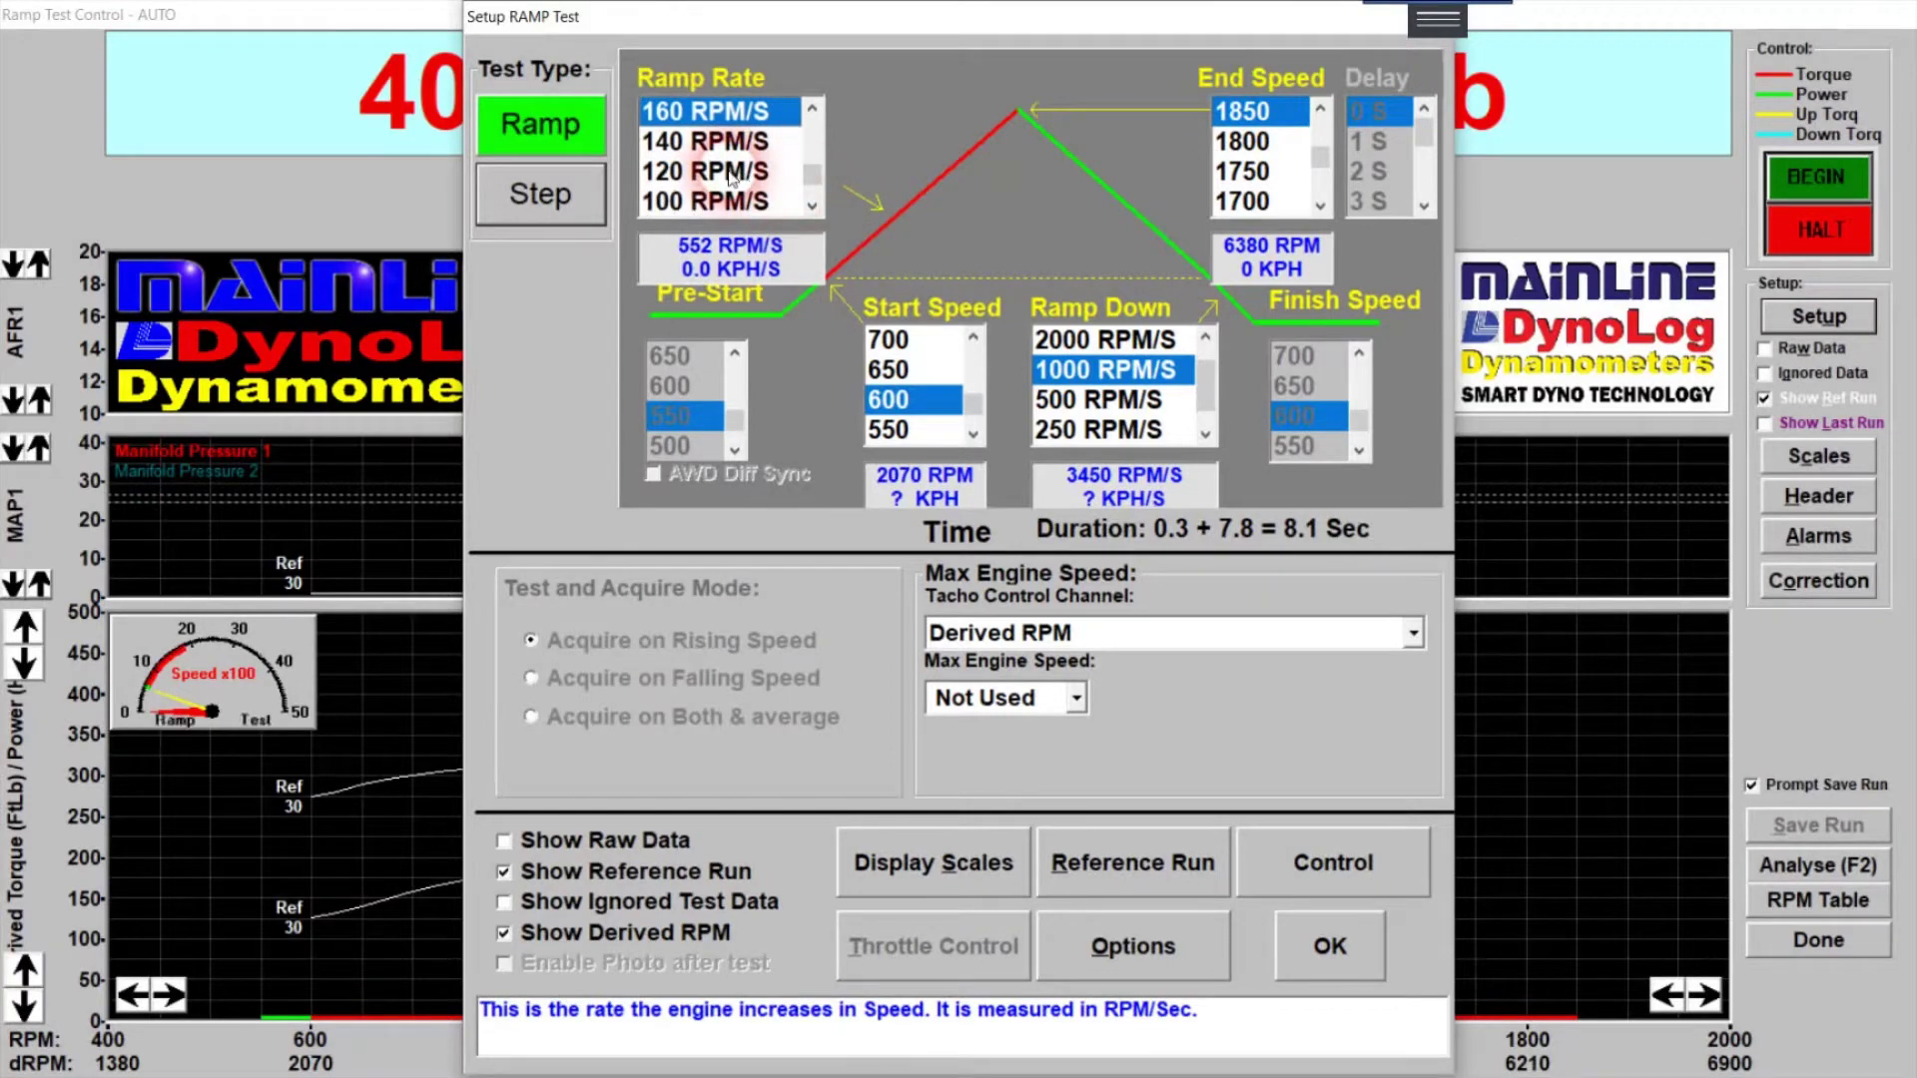
left_click(732, 174)
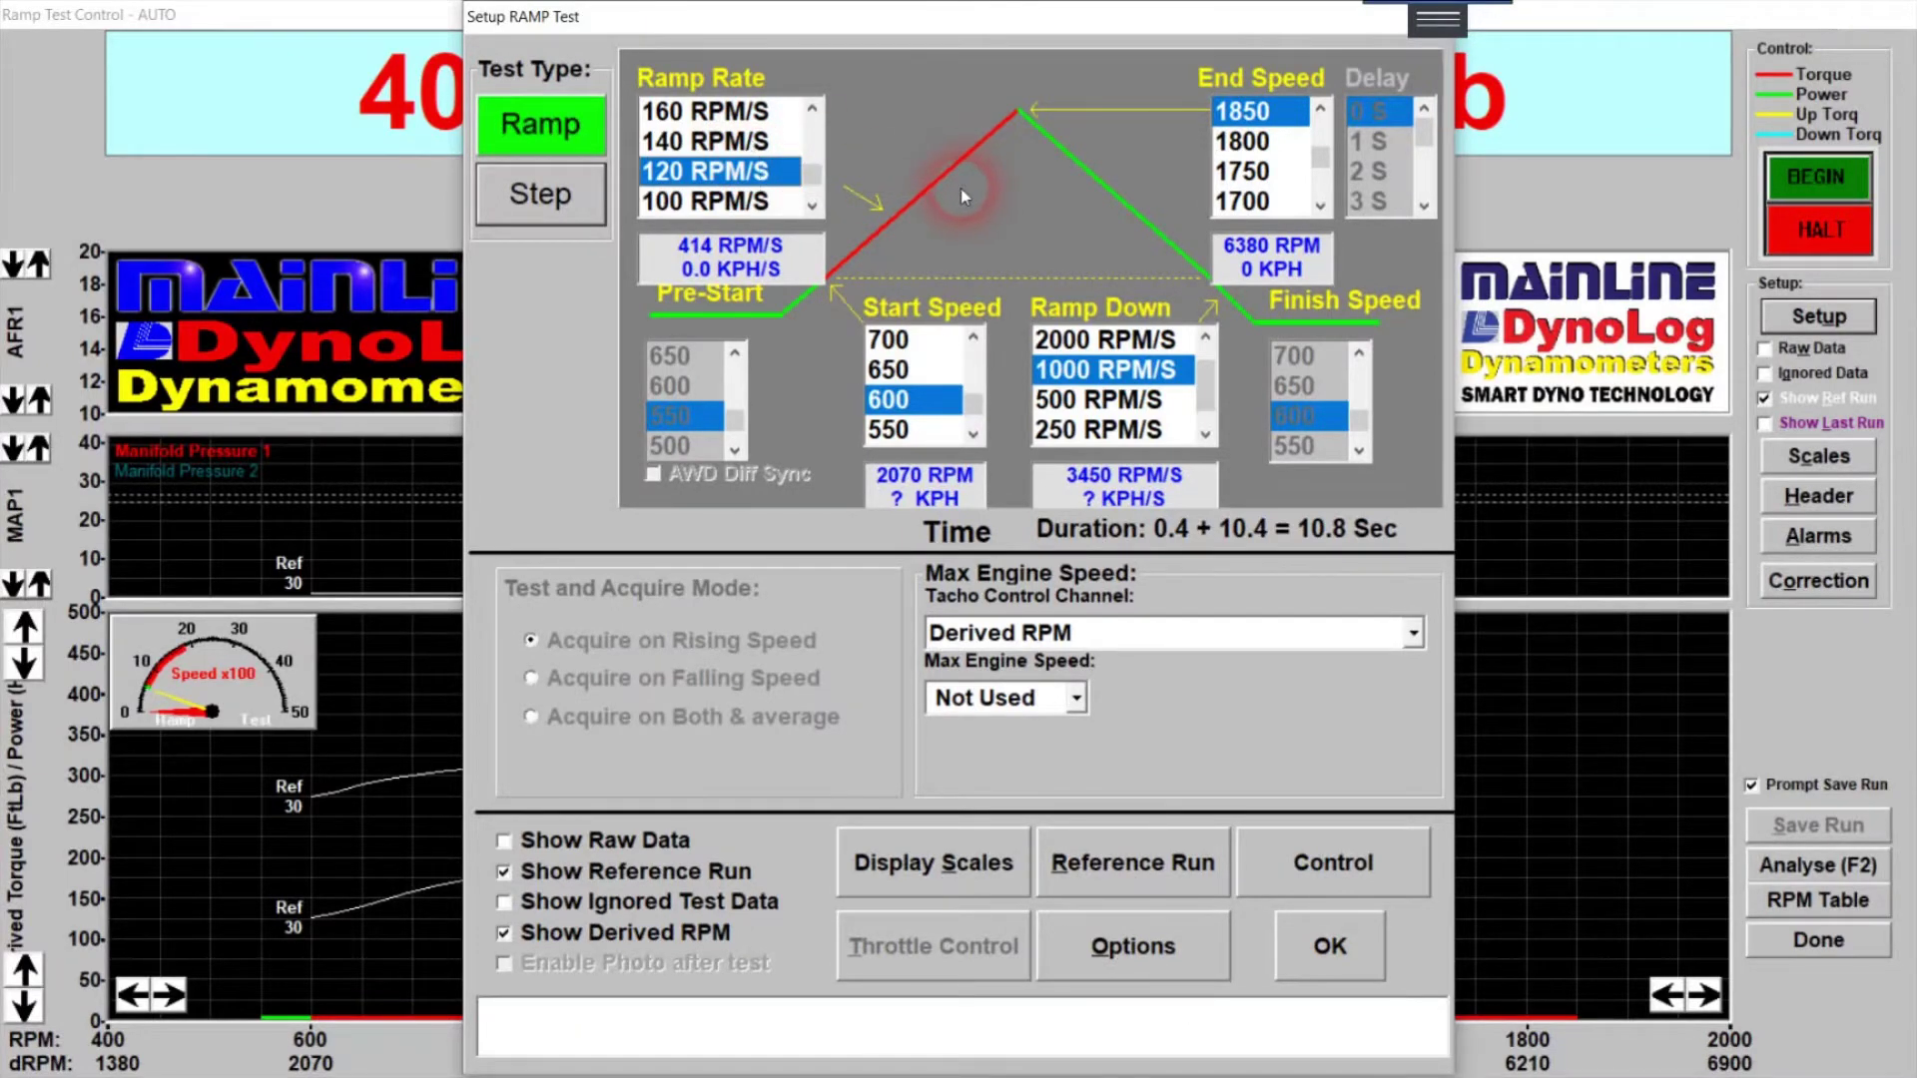
- Compare a slow ramp rate of 100 RPM/S with a fast one of 200 RPM/S
left_click(713, 208)
scroll(817, 112, "up", 2)
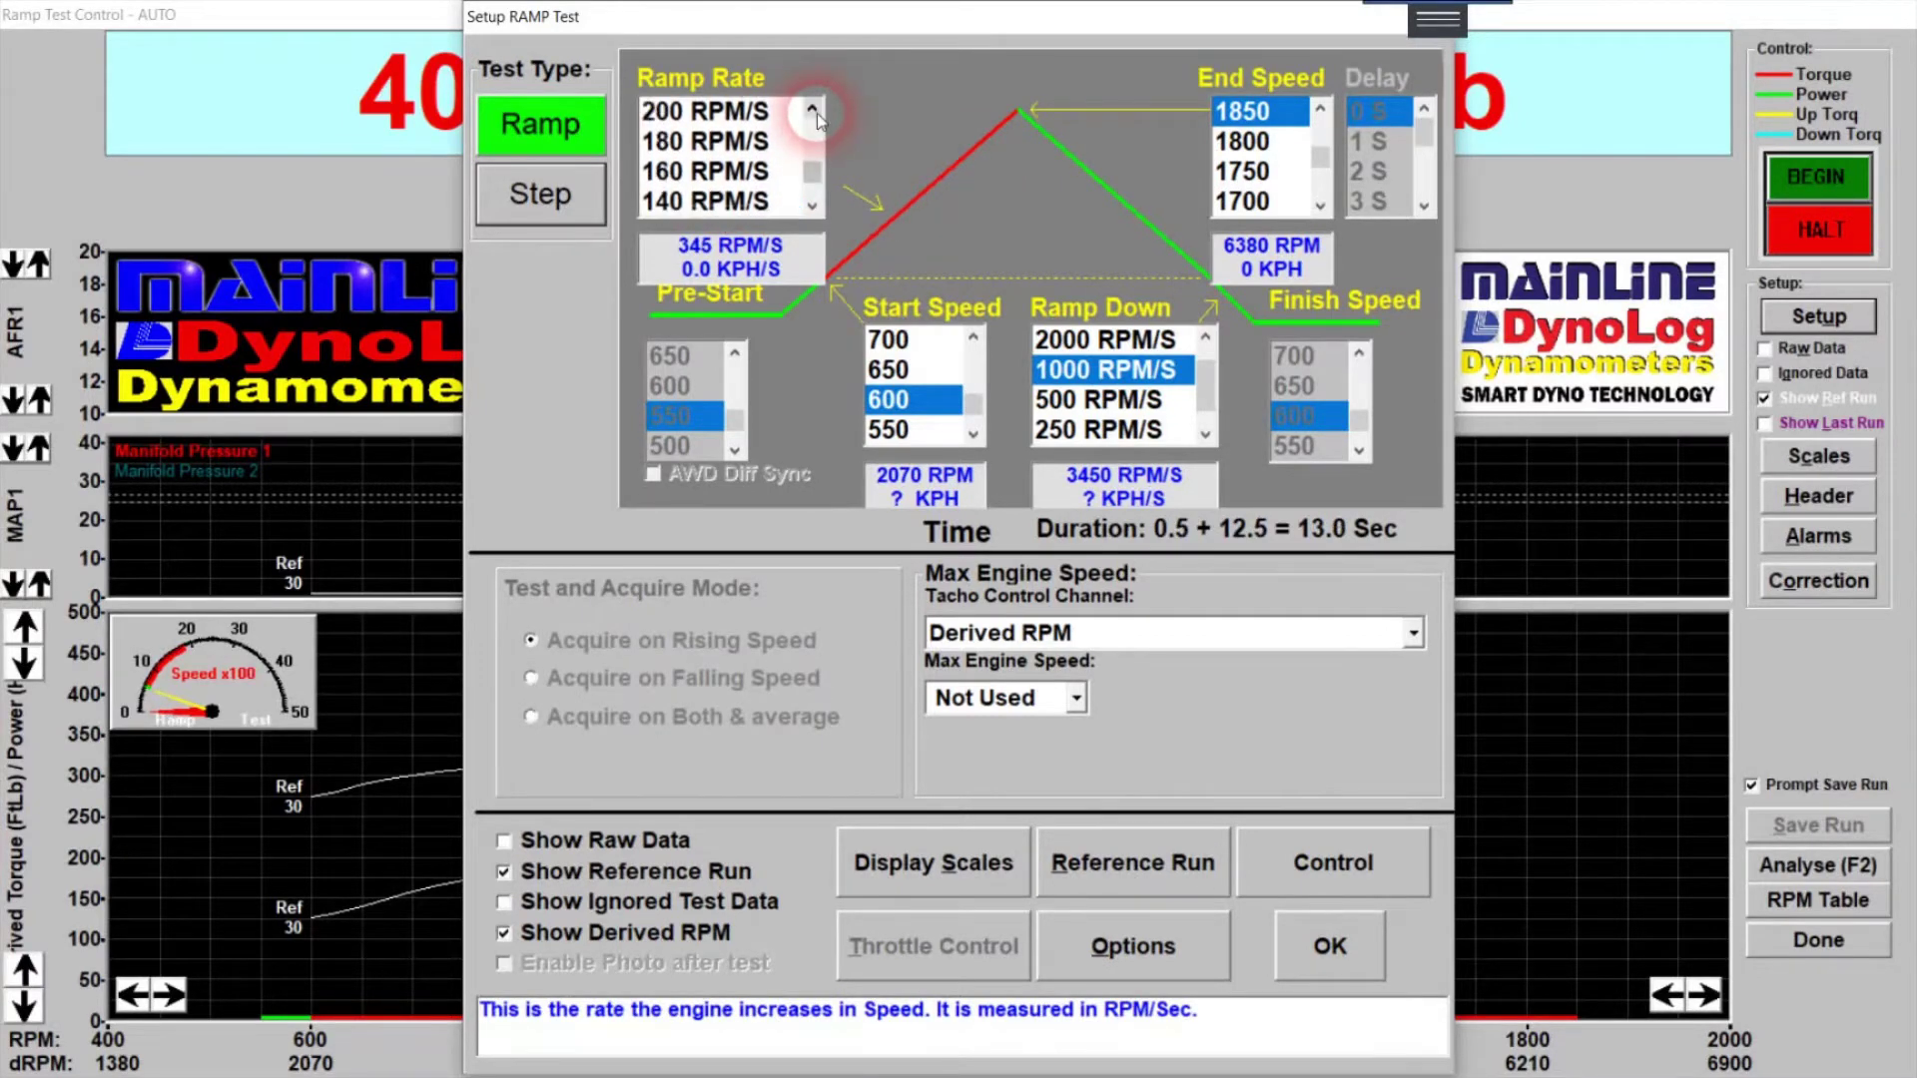
left_click(756, 118)
left_click(1008, 211)
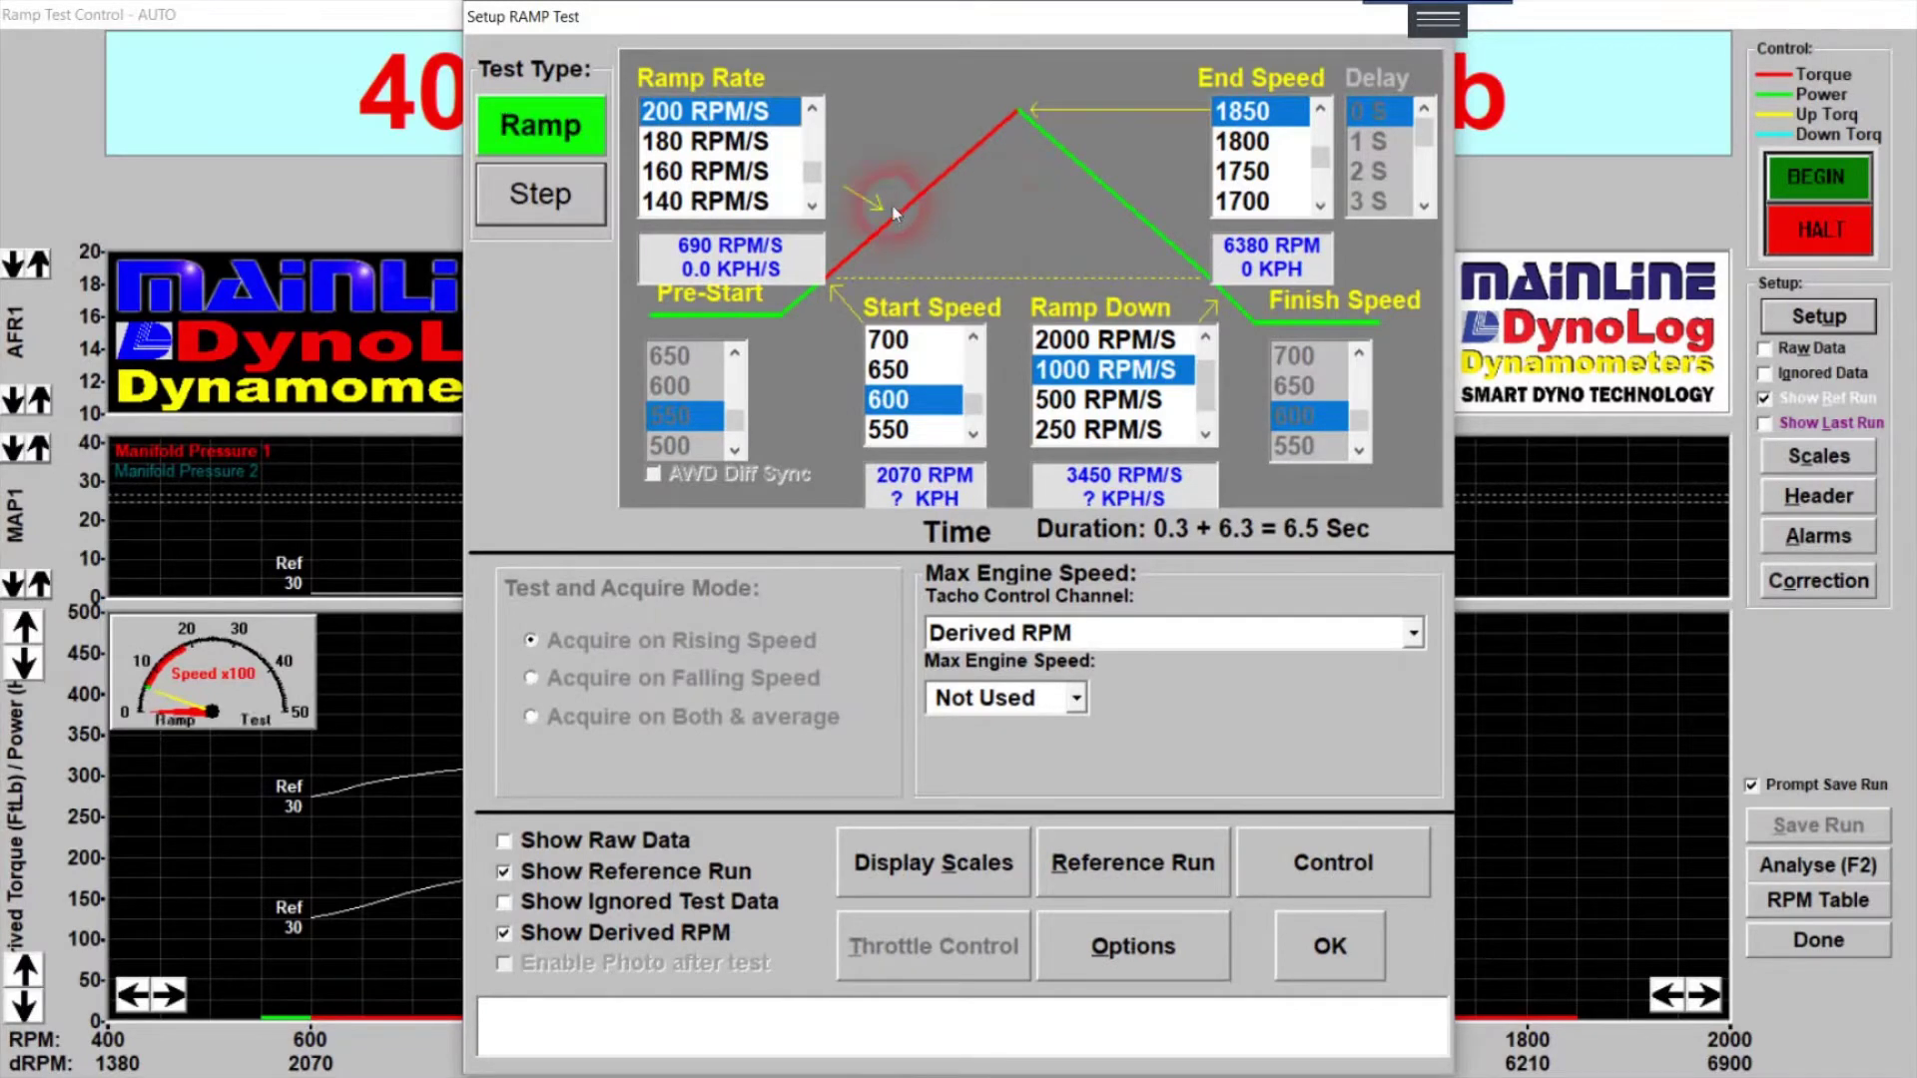
- Try the ramp rate at 100 RPM/S and settle on 120 RPM/S
left_click(813, 206)
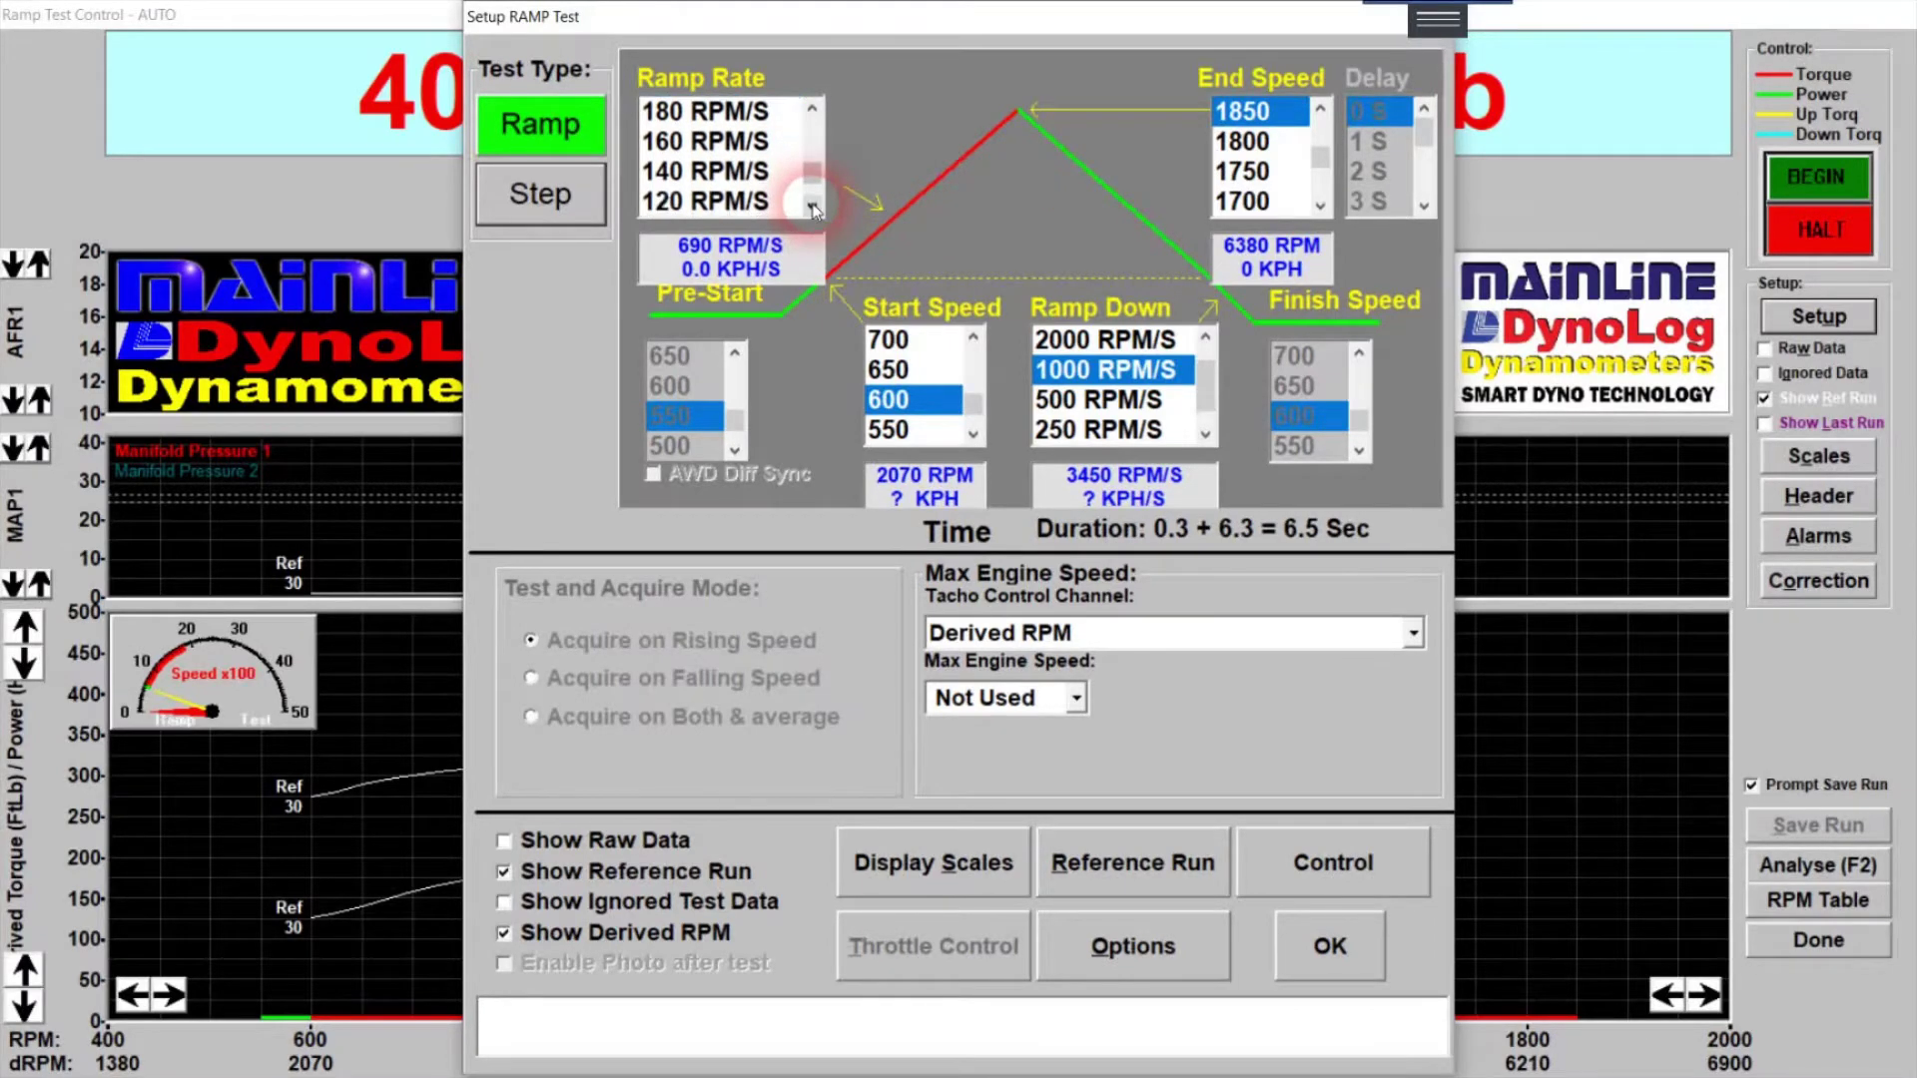
left_click(813, 207)
left_click(746, 203)
left_click(814, 160)
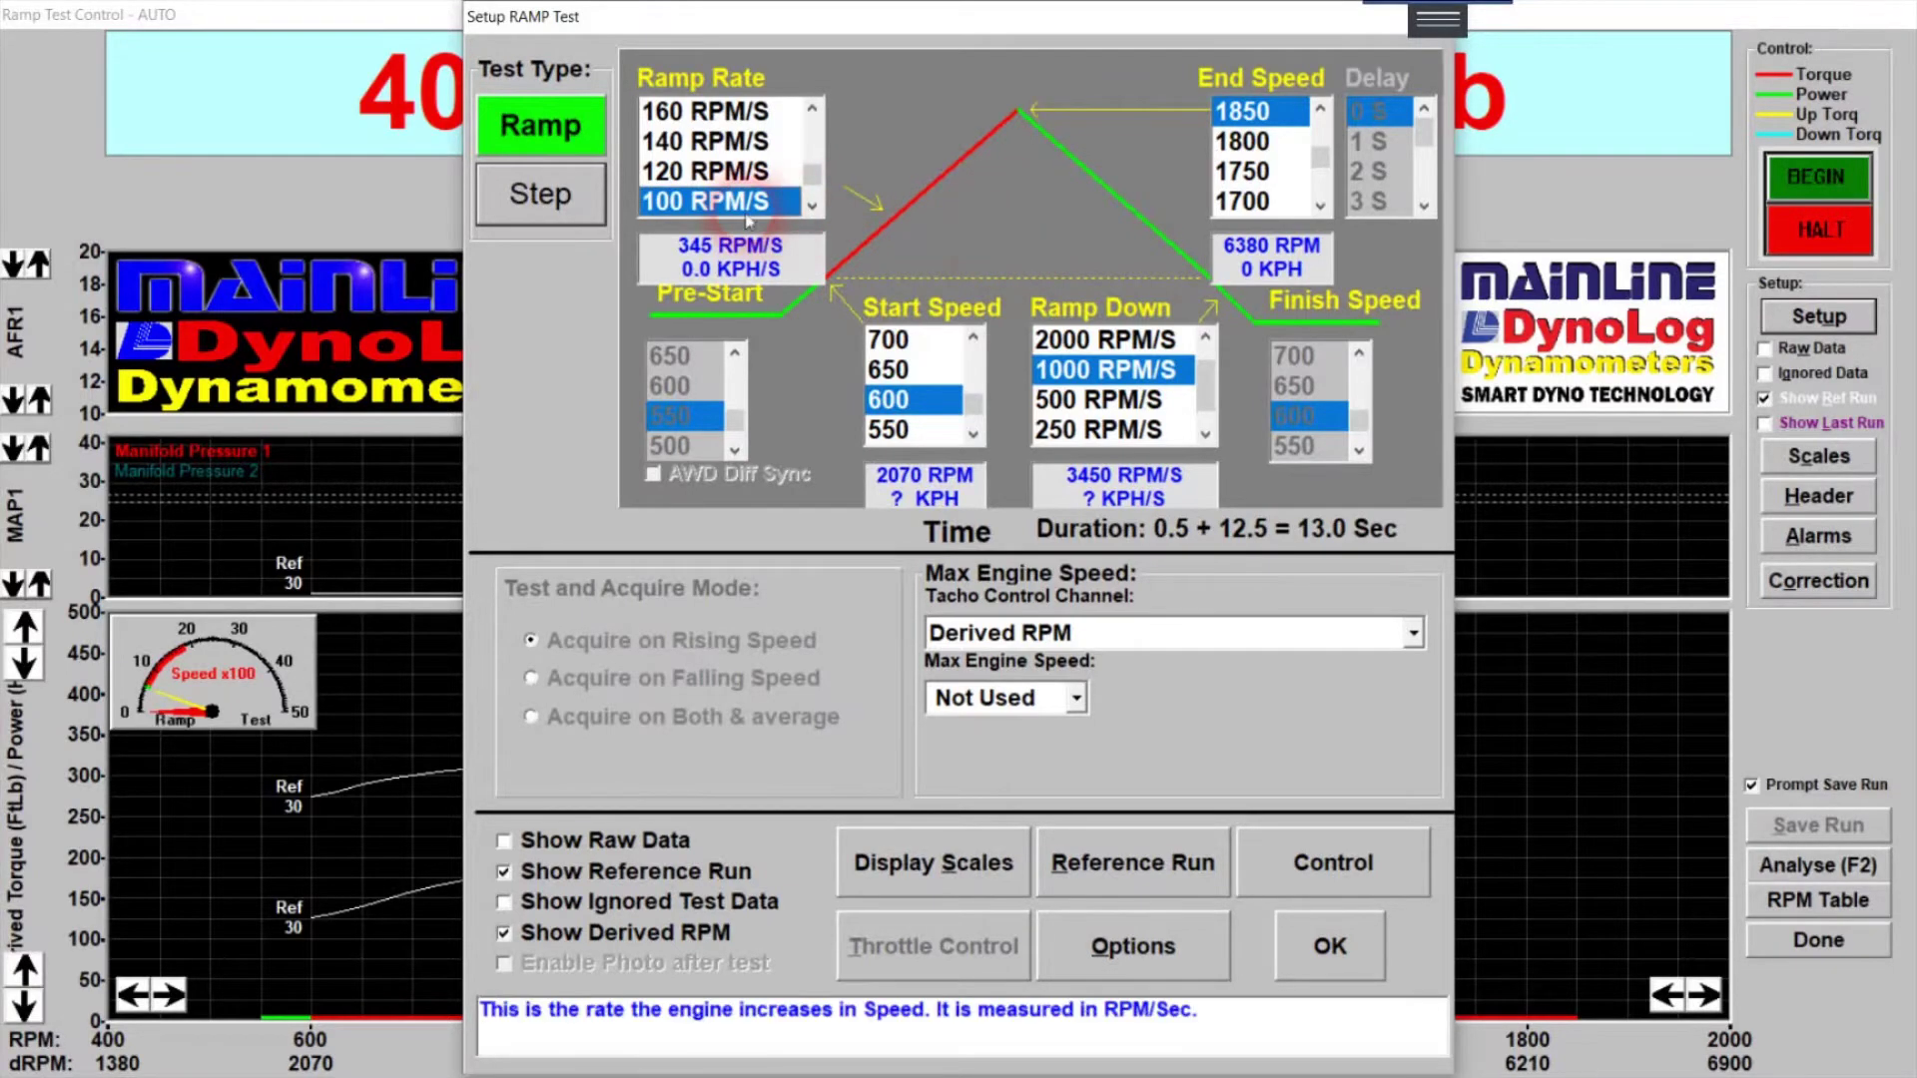
left_click(742, 179)
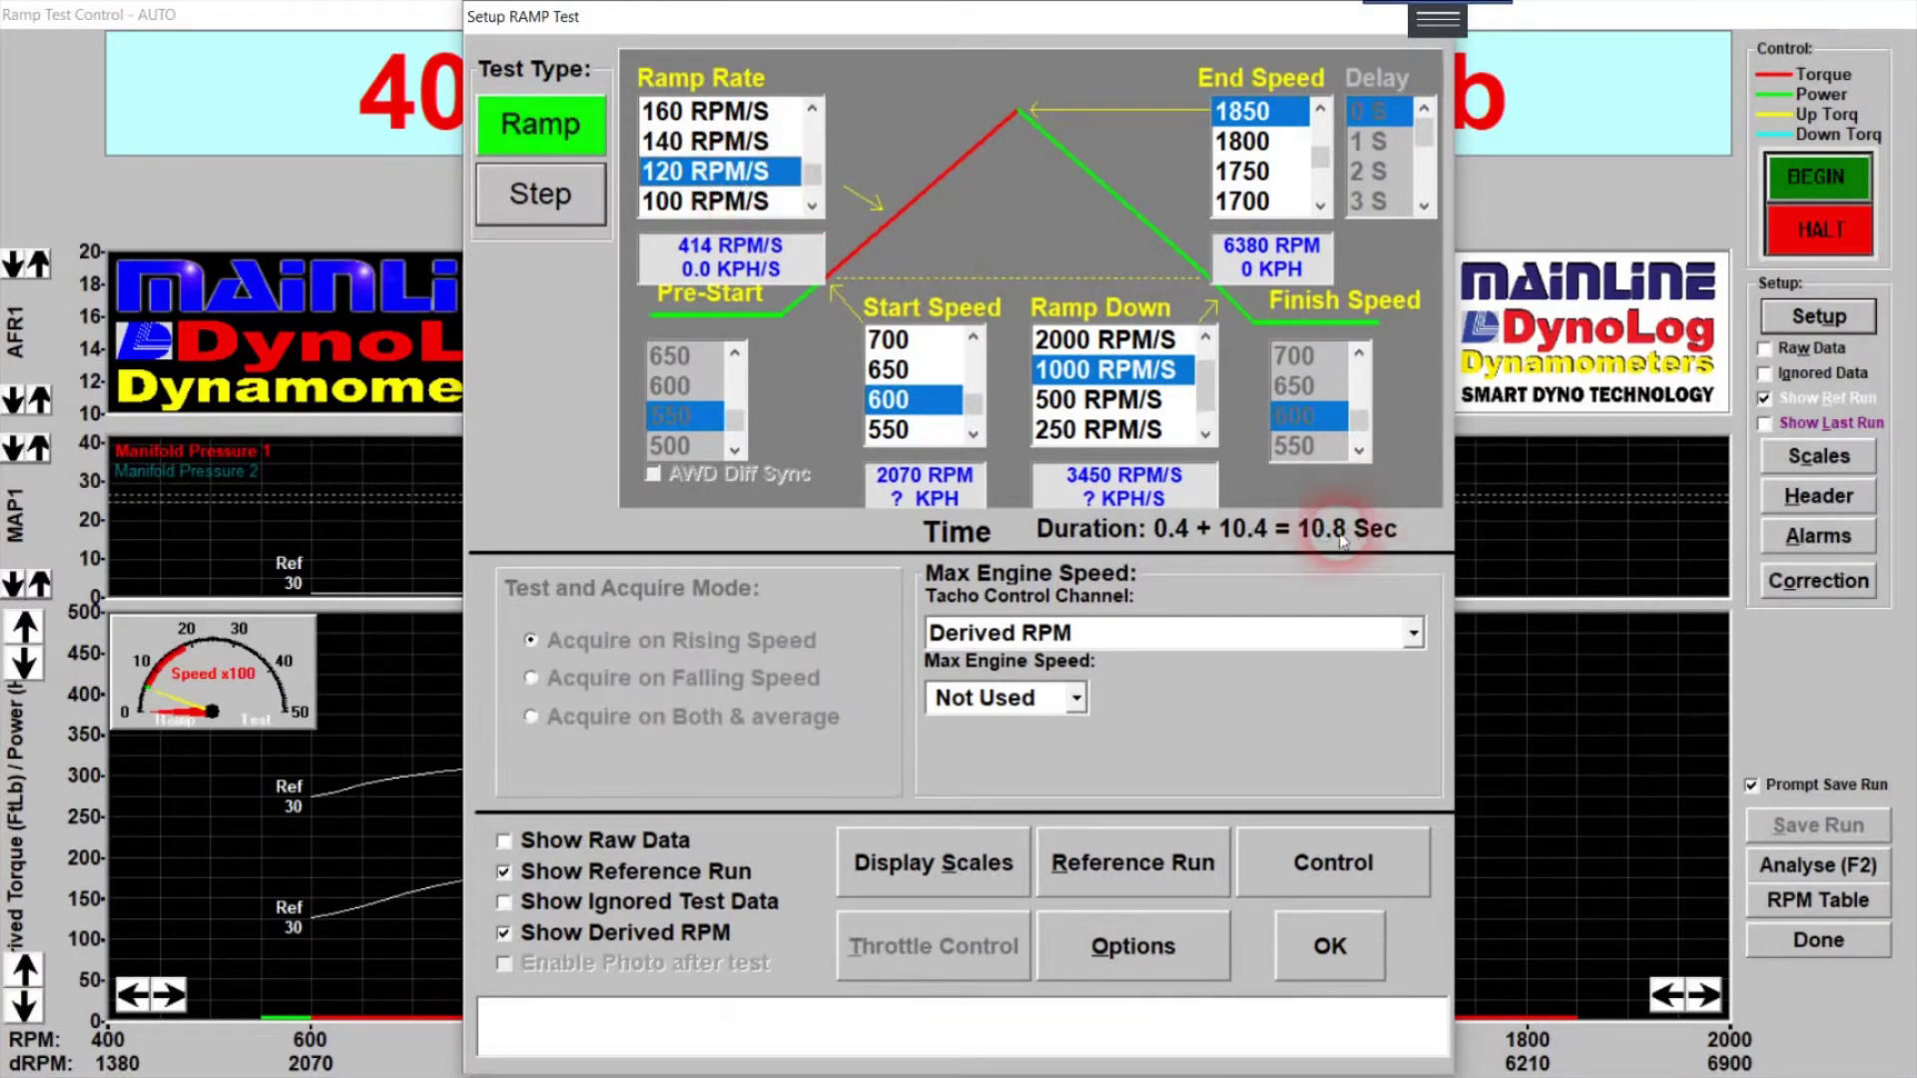
left_click(1074, 213)
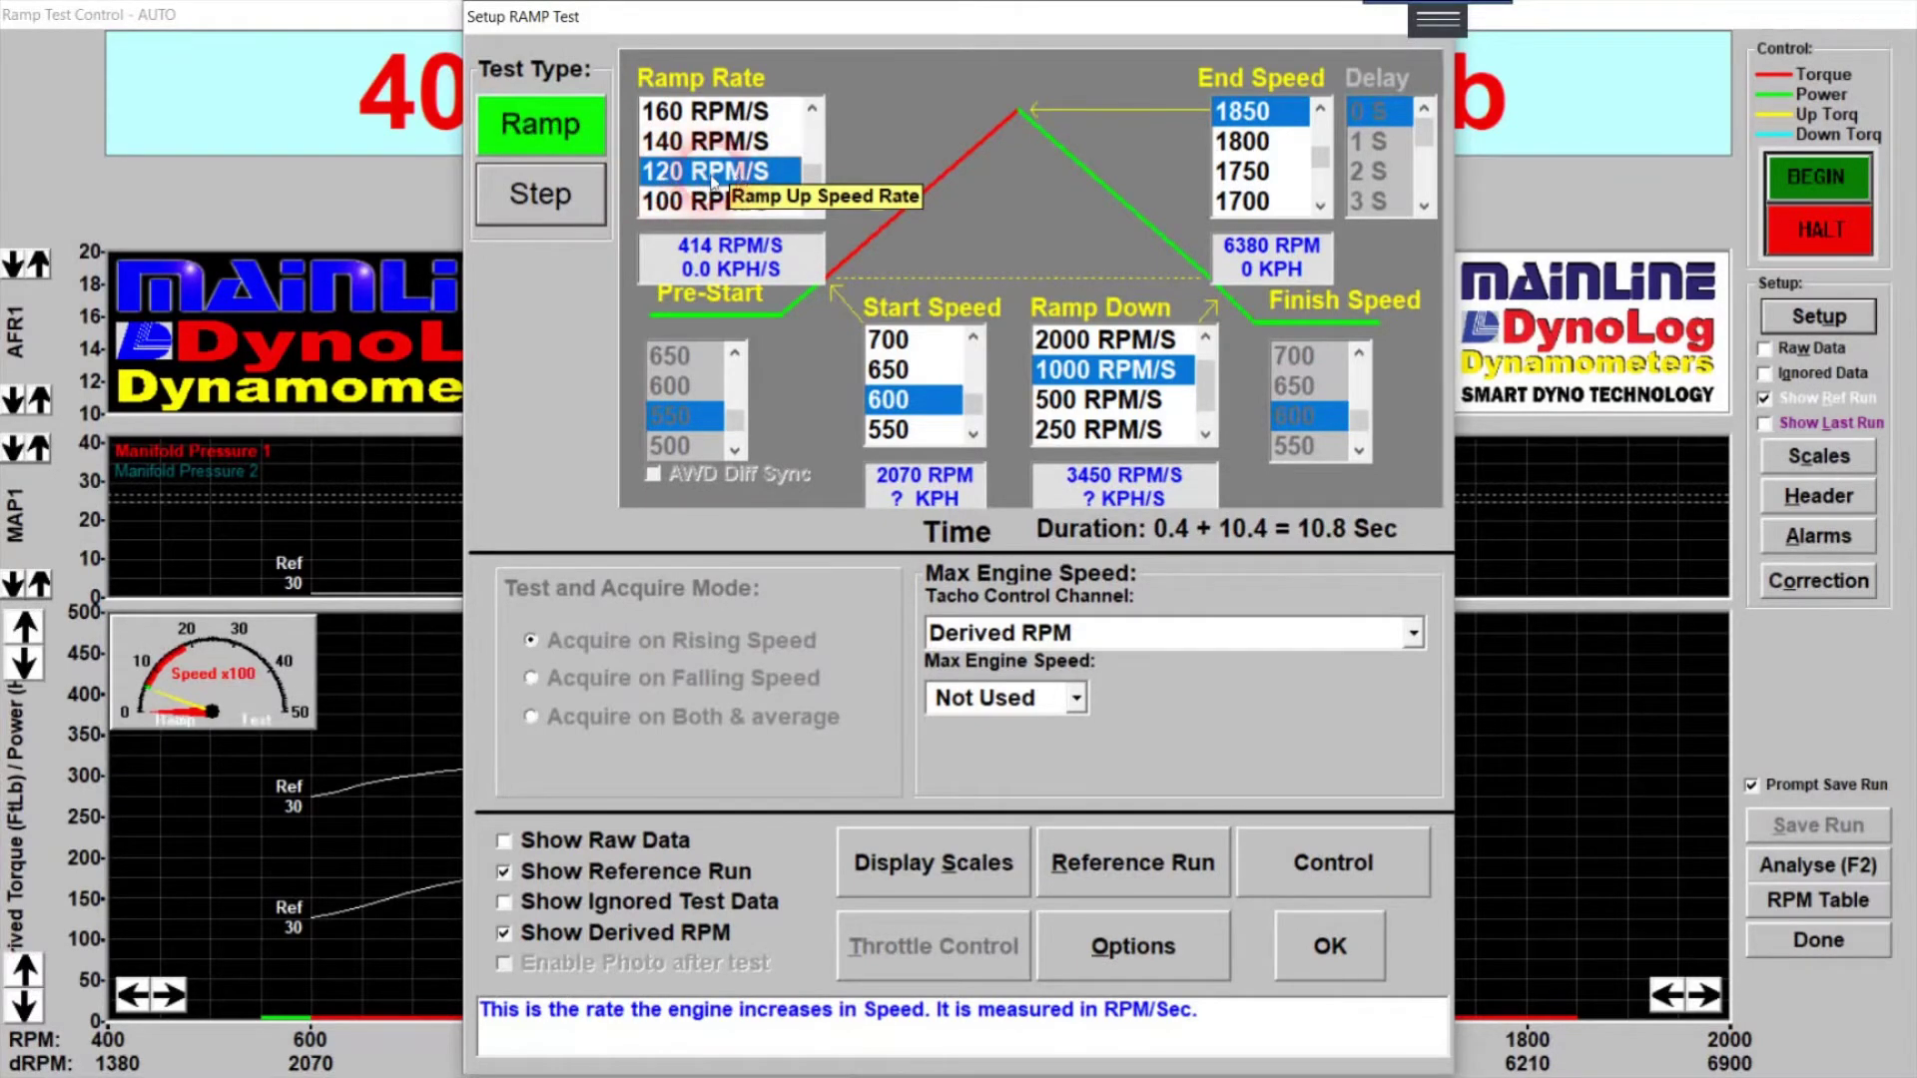
left_click(912, 195)
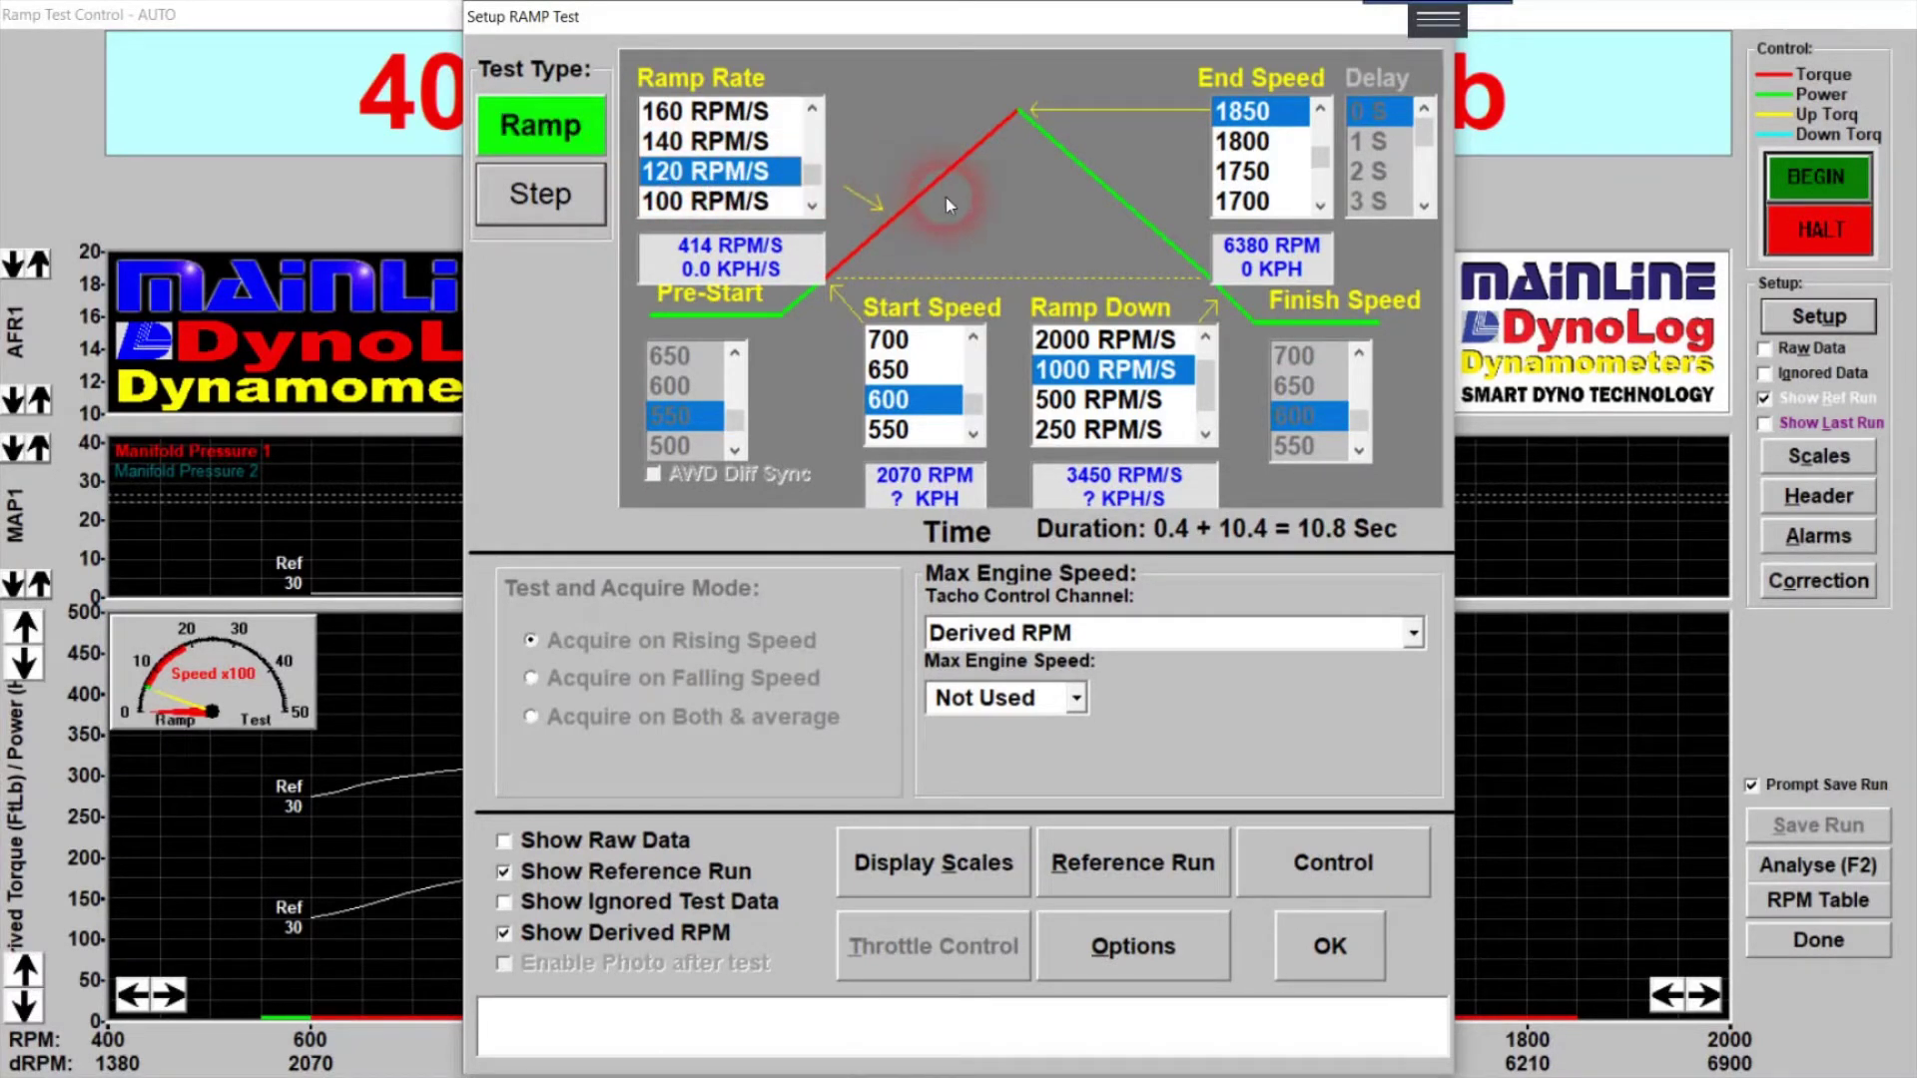
left_click(711, 255)
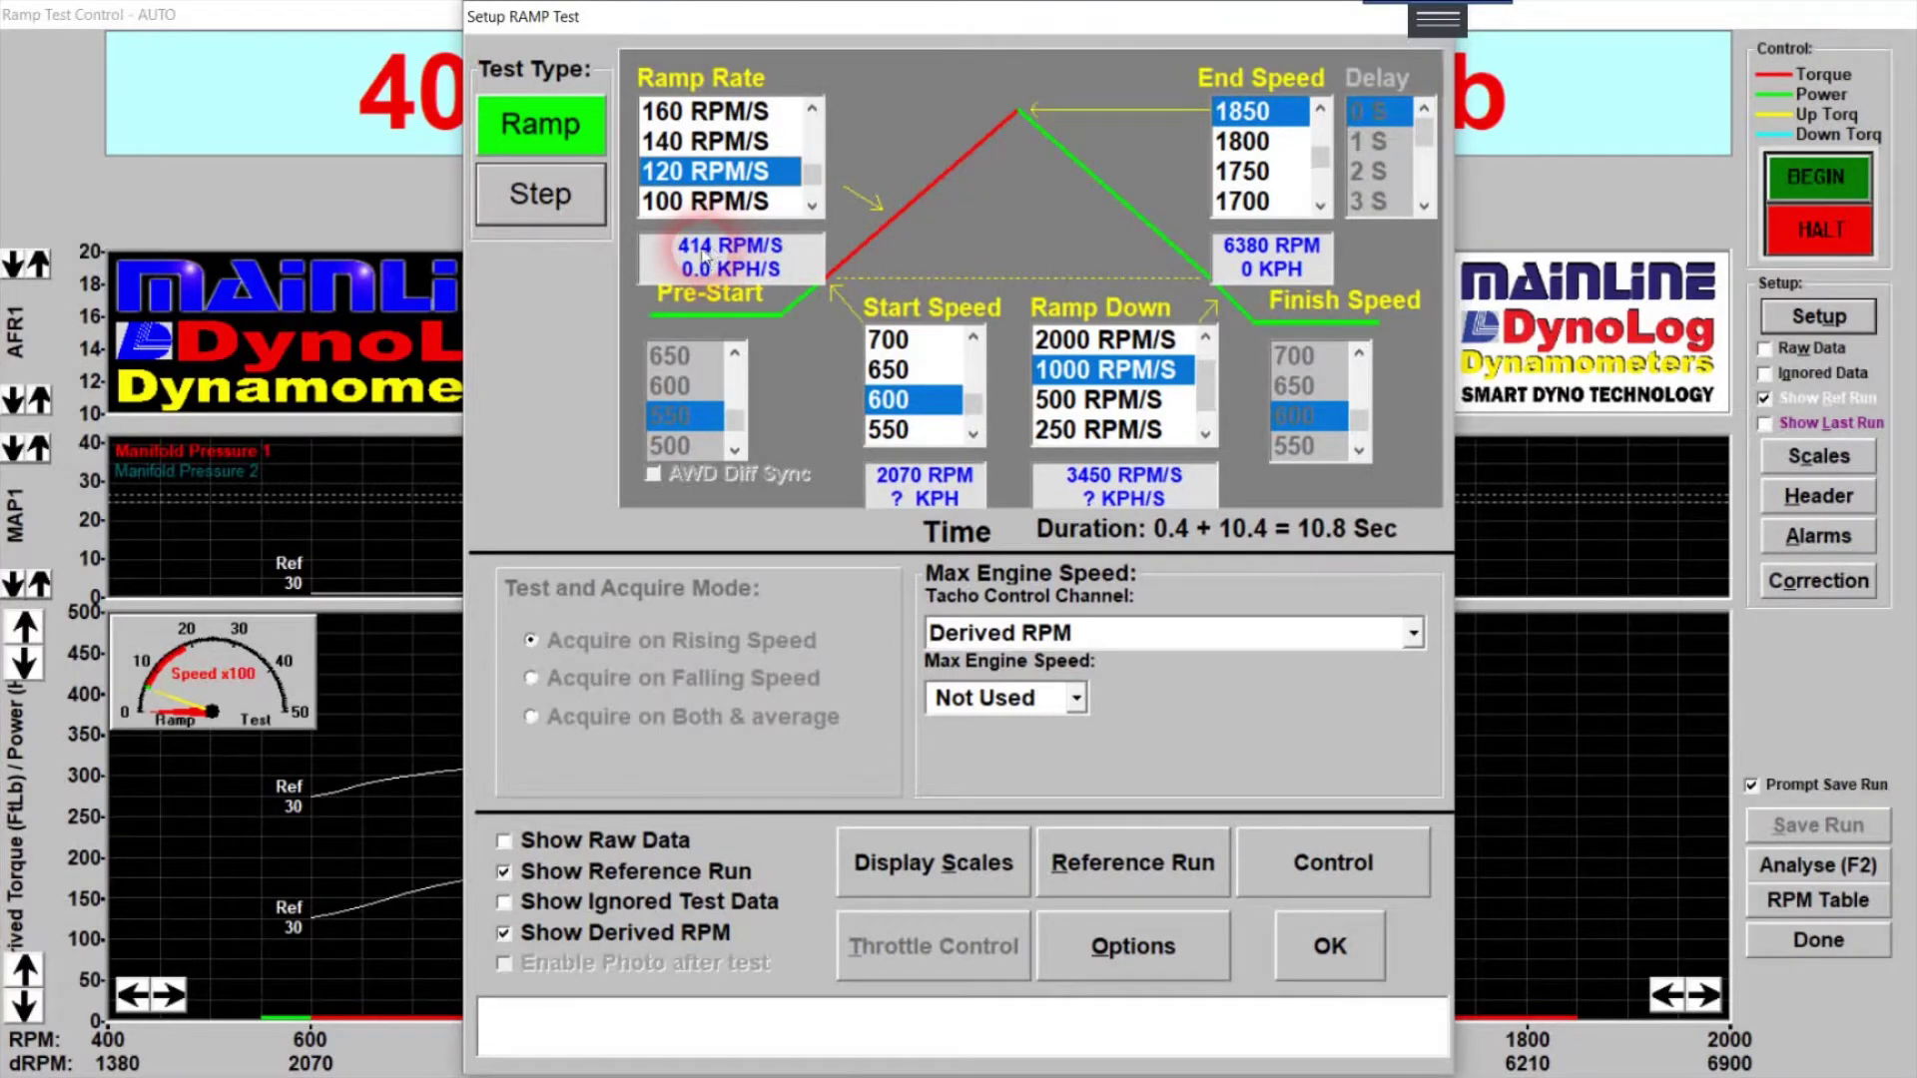
left_click(708, 252)
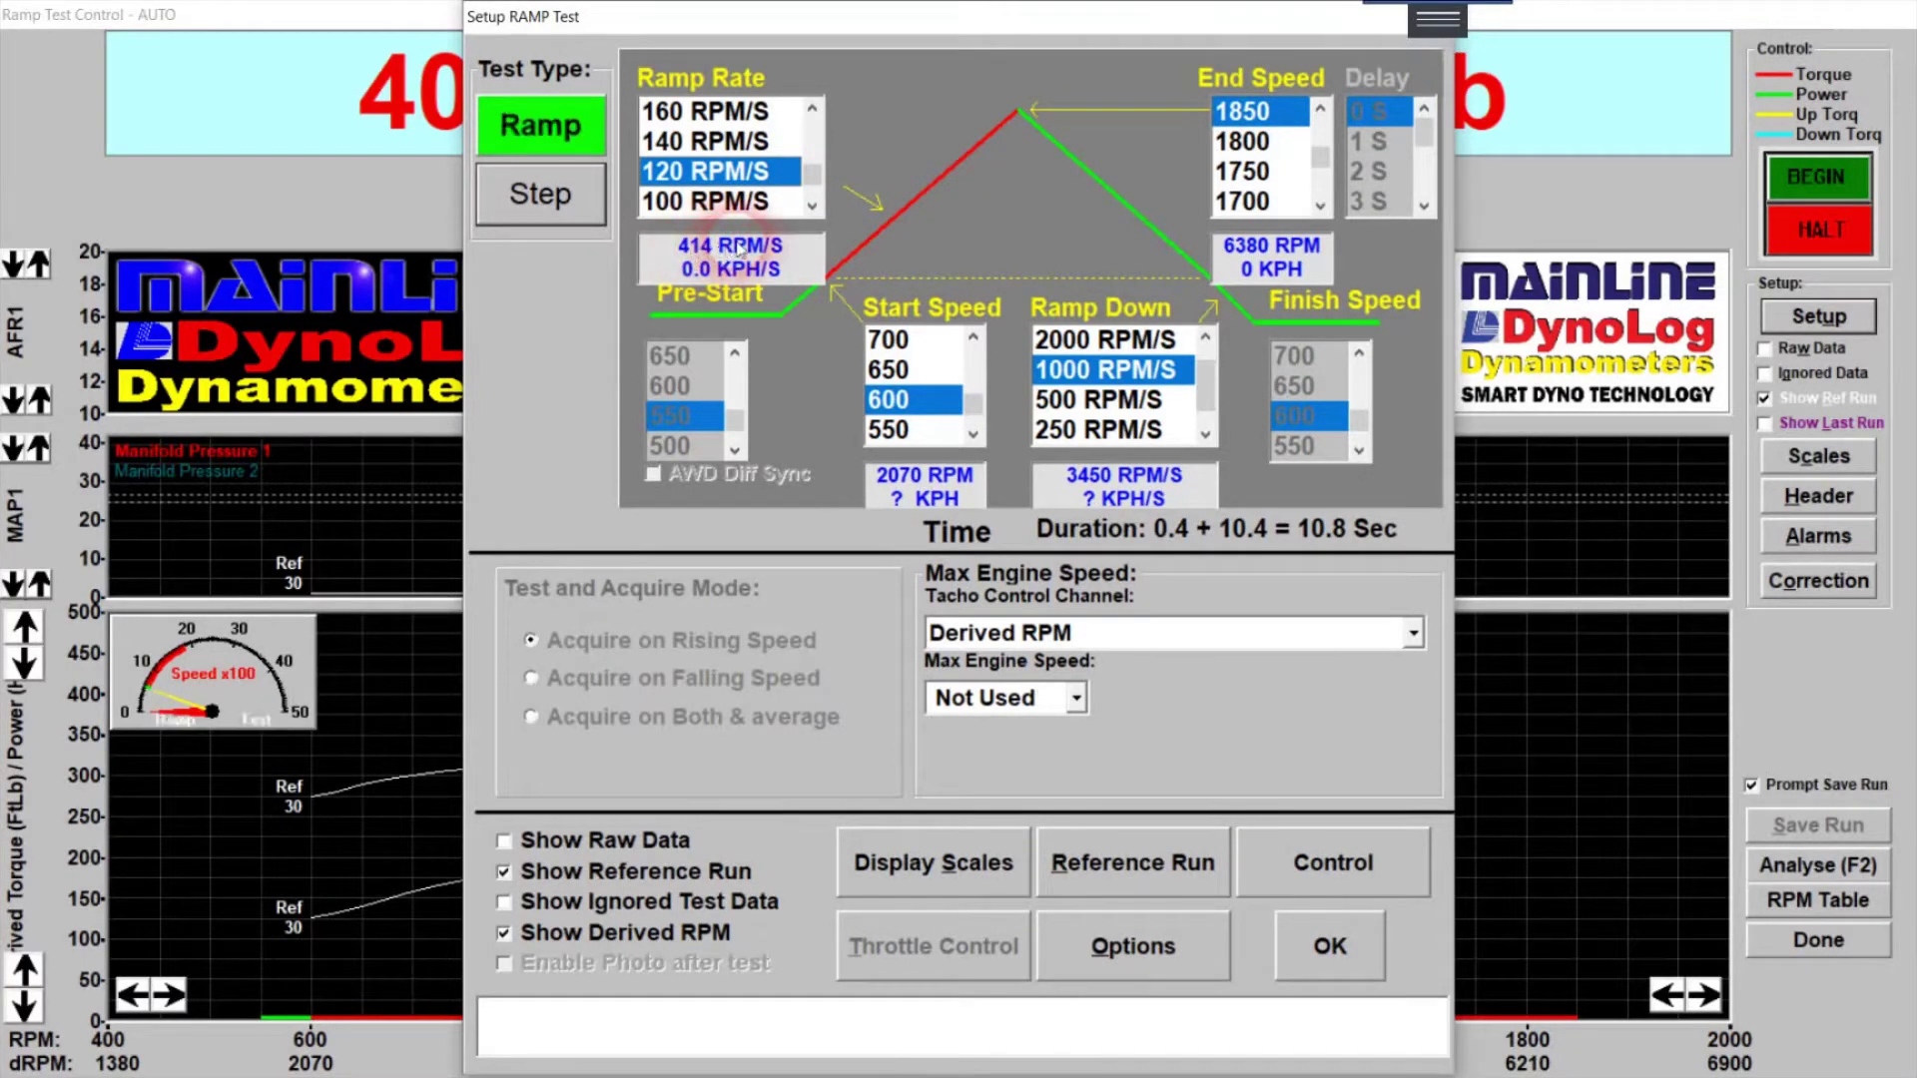
left_click(725, 254)
left_click(949, 240)
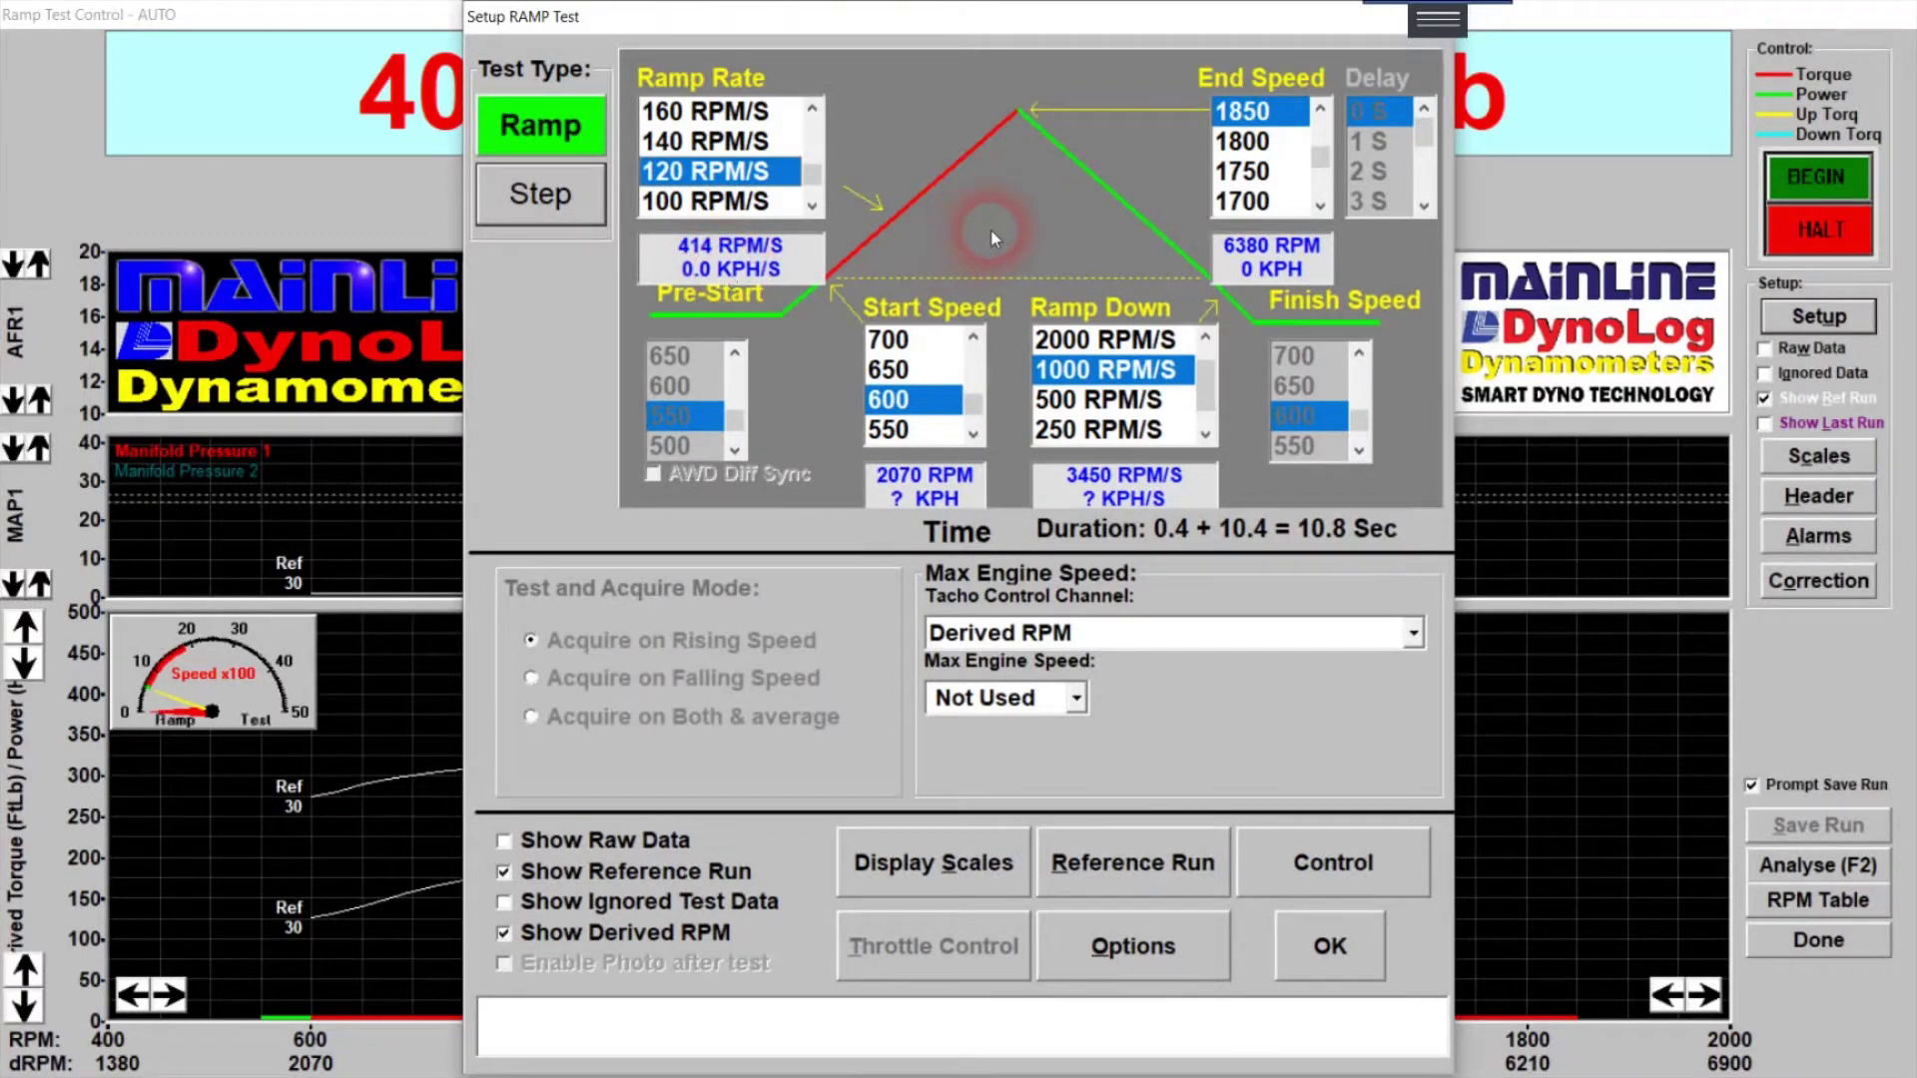
- Open the ramp test's data saving and display options for review and close them without changes
left_click(1133, 944)
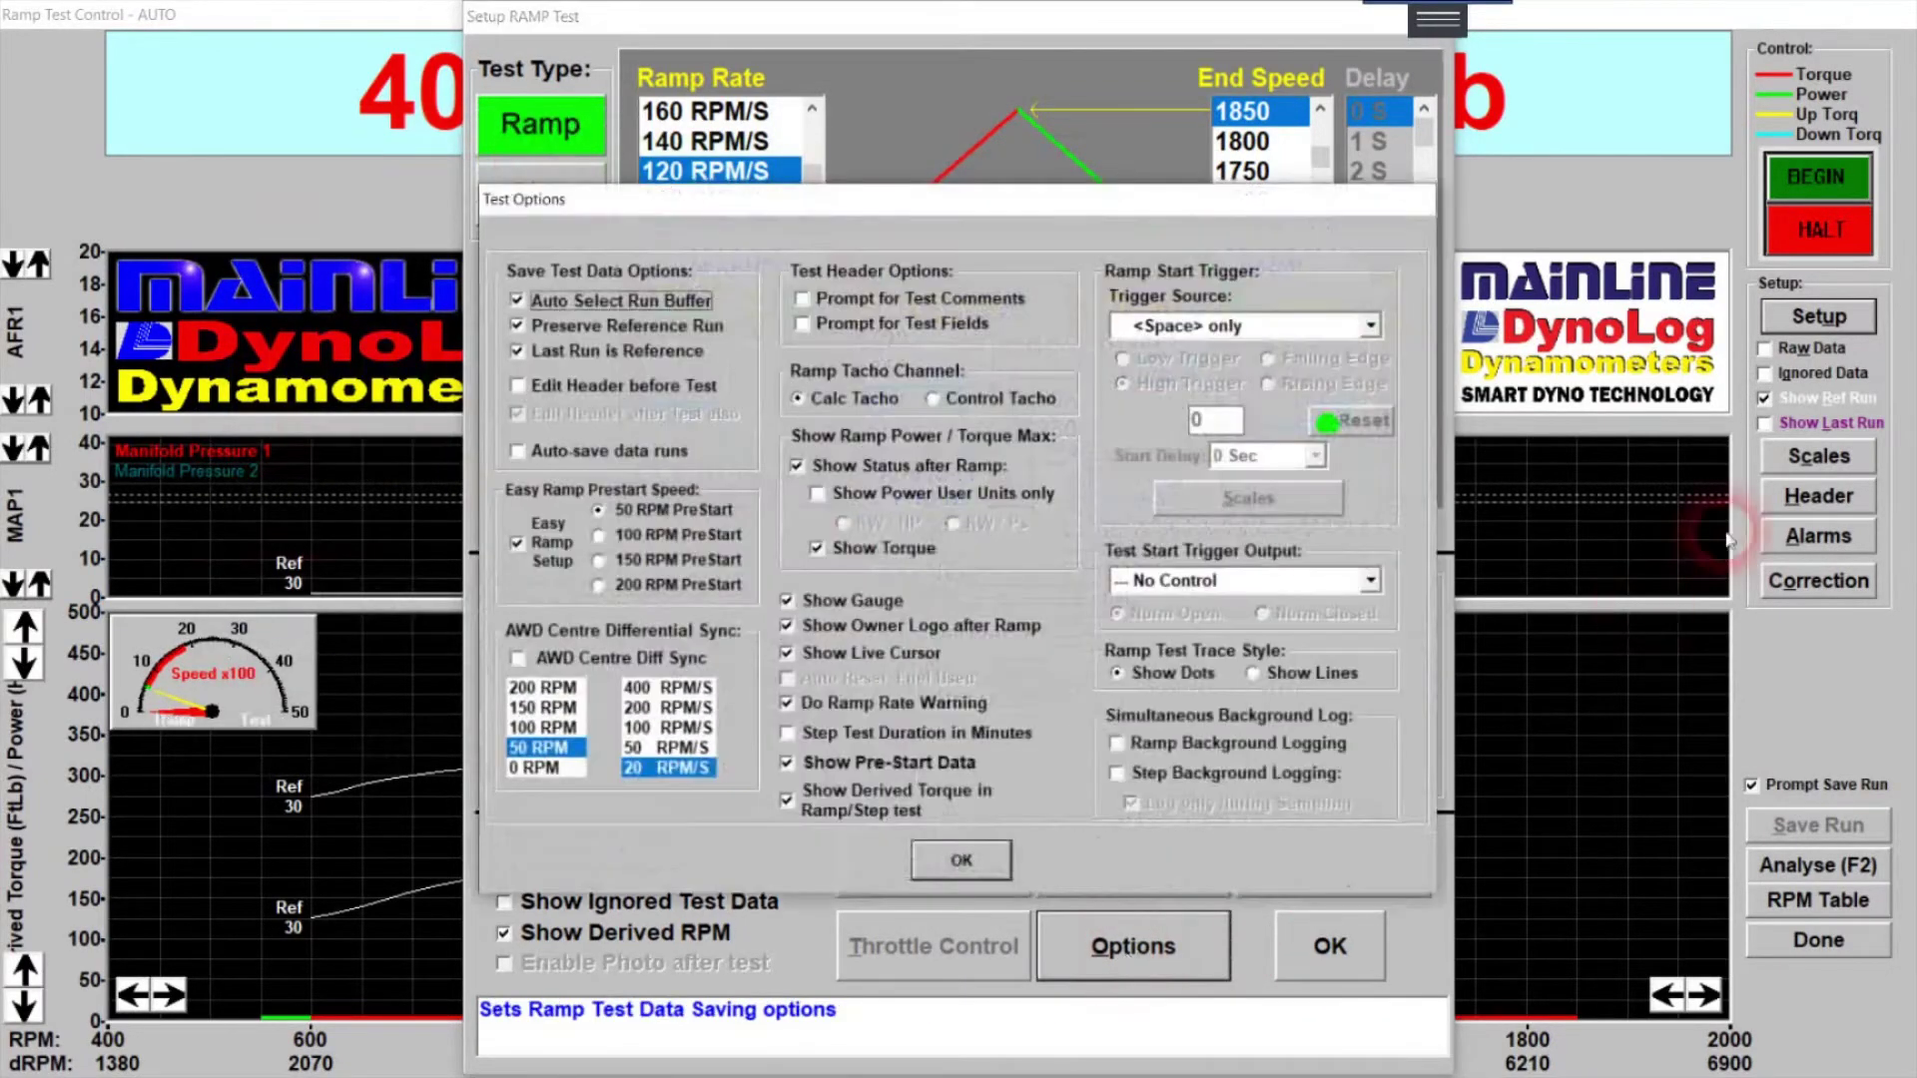
left_click(960, 859)
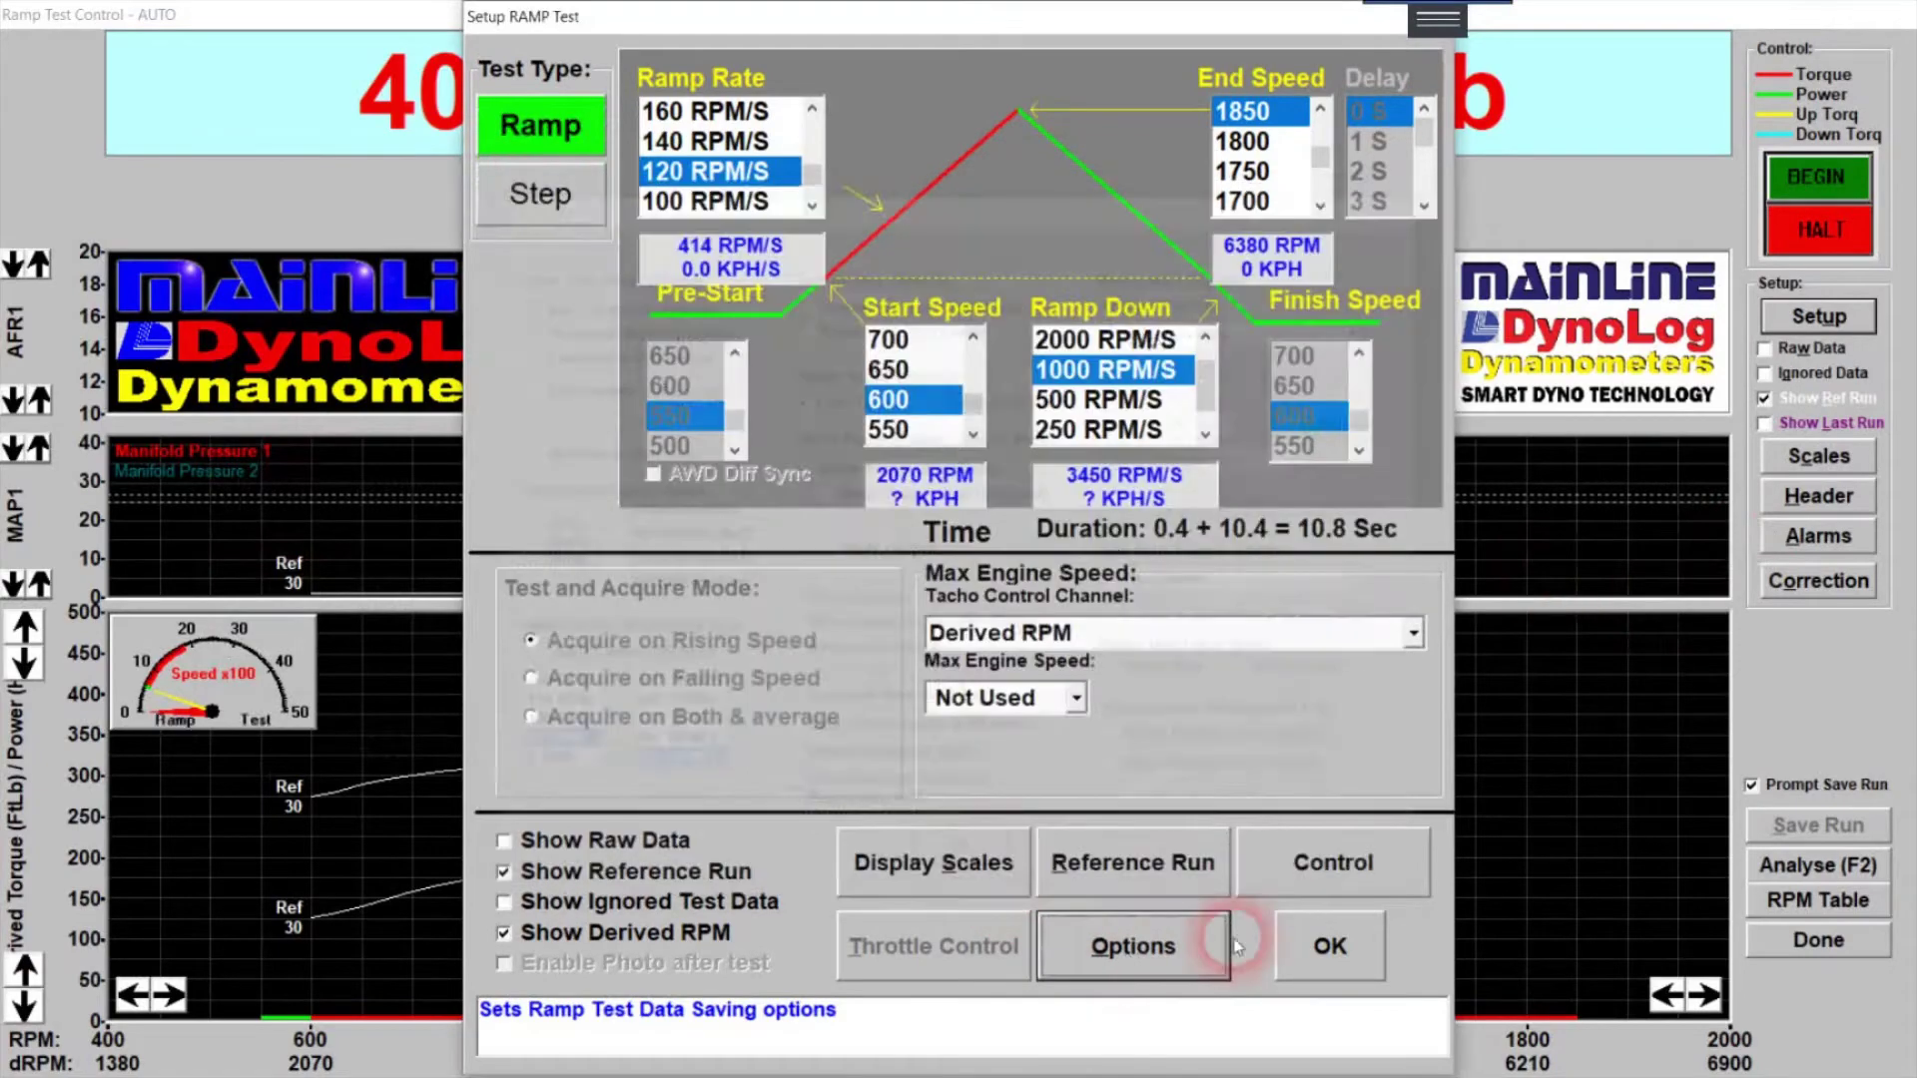
- Set Kph/1000Rpm to 127 in the vehicle details of the test header, save it and reopen the ramp test setup
left_click(1301, 953)
left_click(1818, 496)
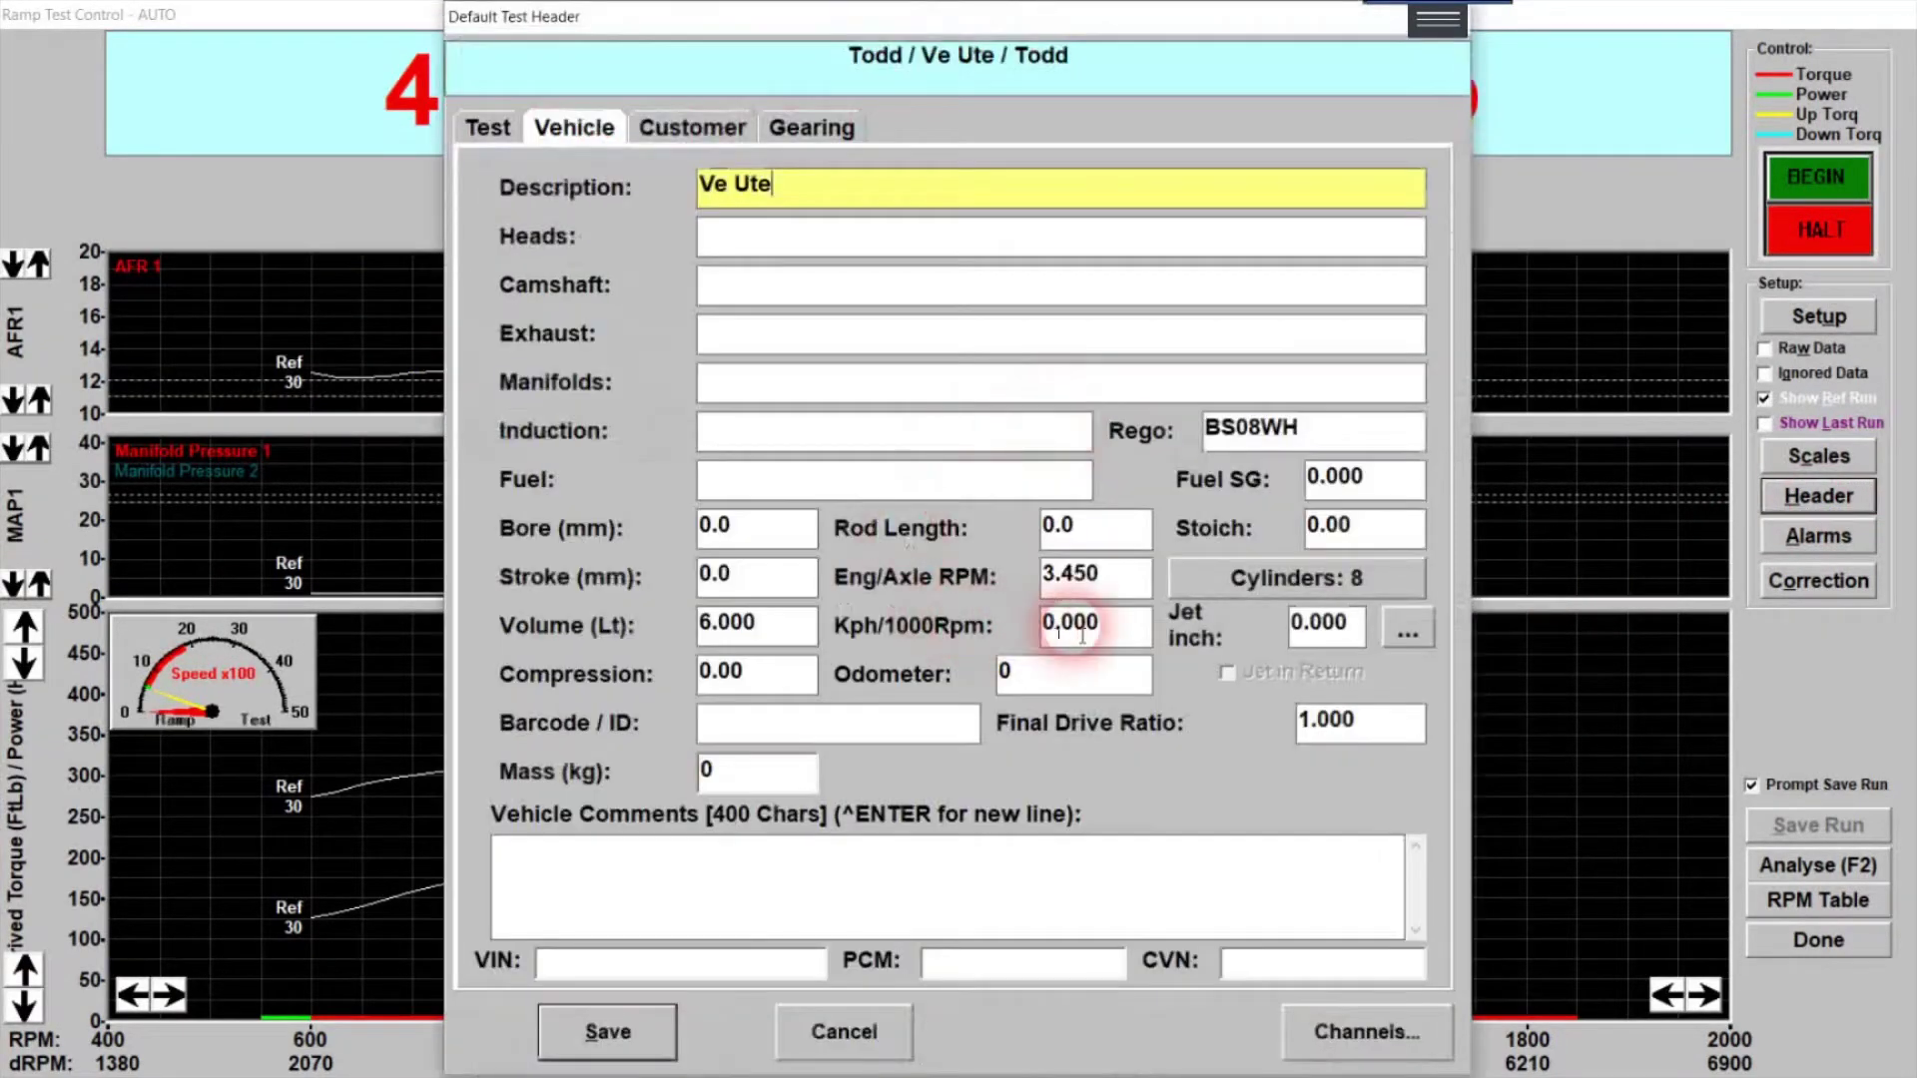
left_click(1091, 623)
left_click_drag(1103, 629, 1029, 639)
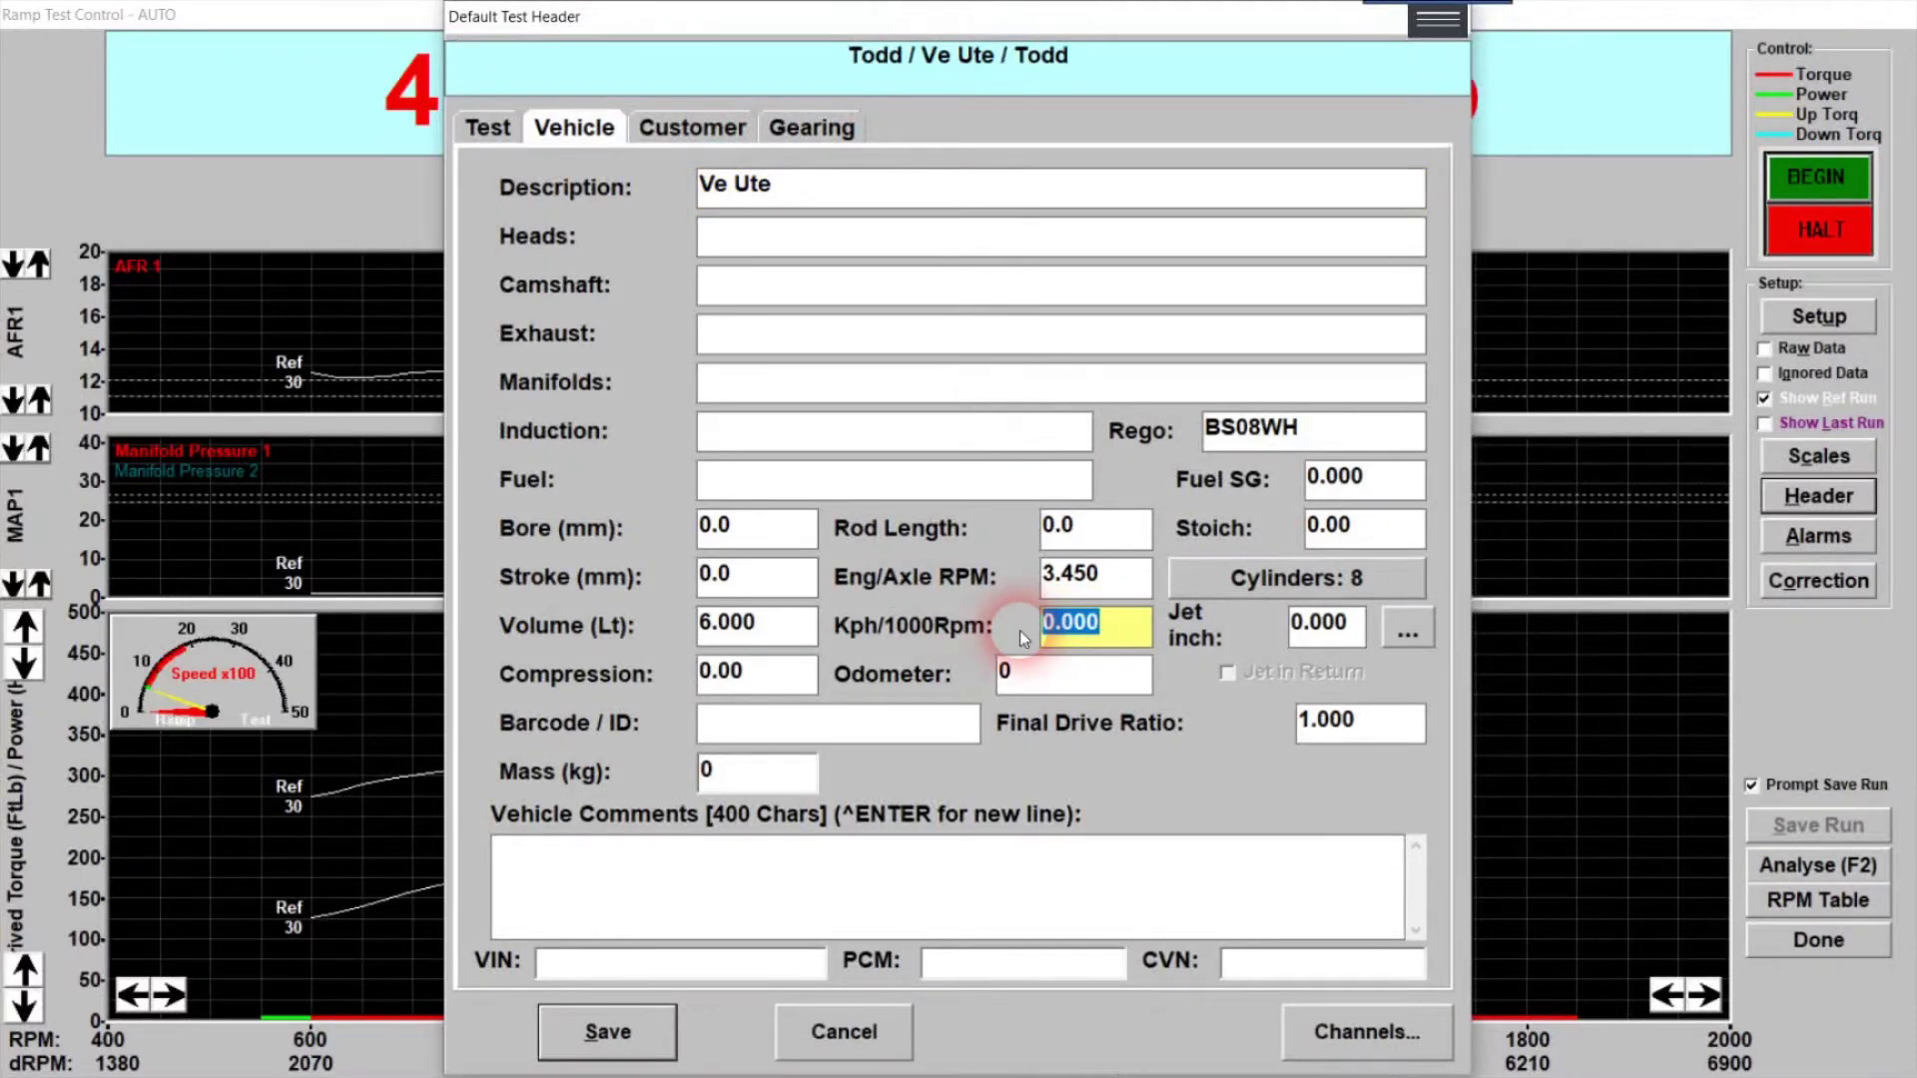
type("127")
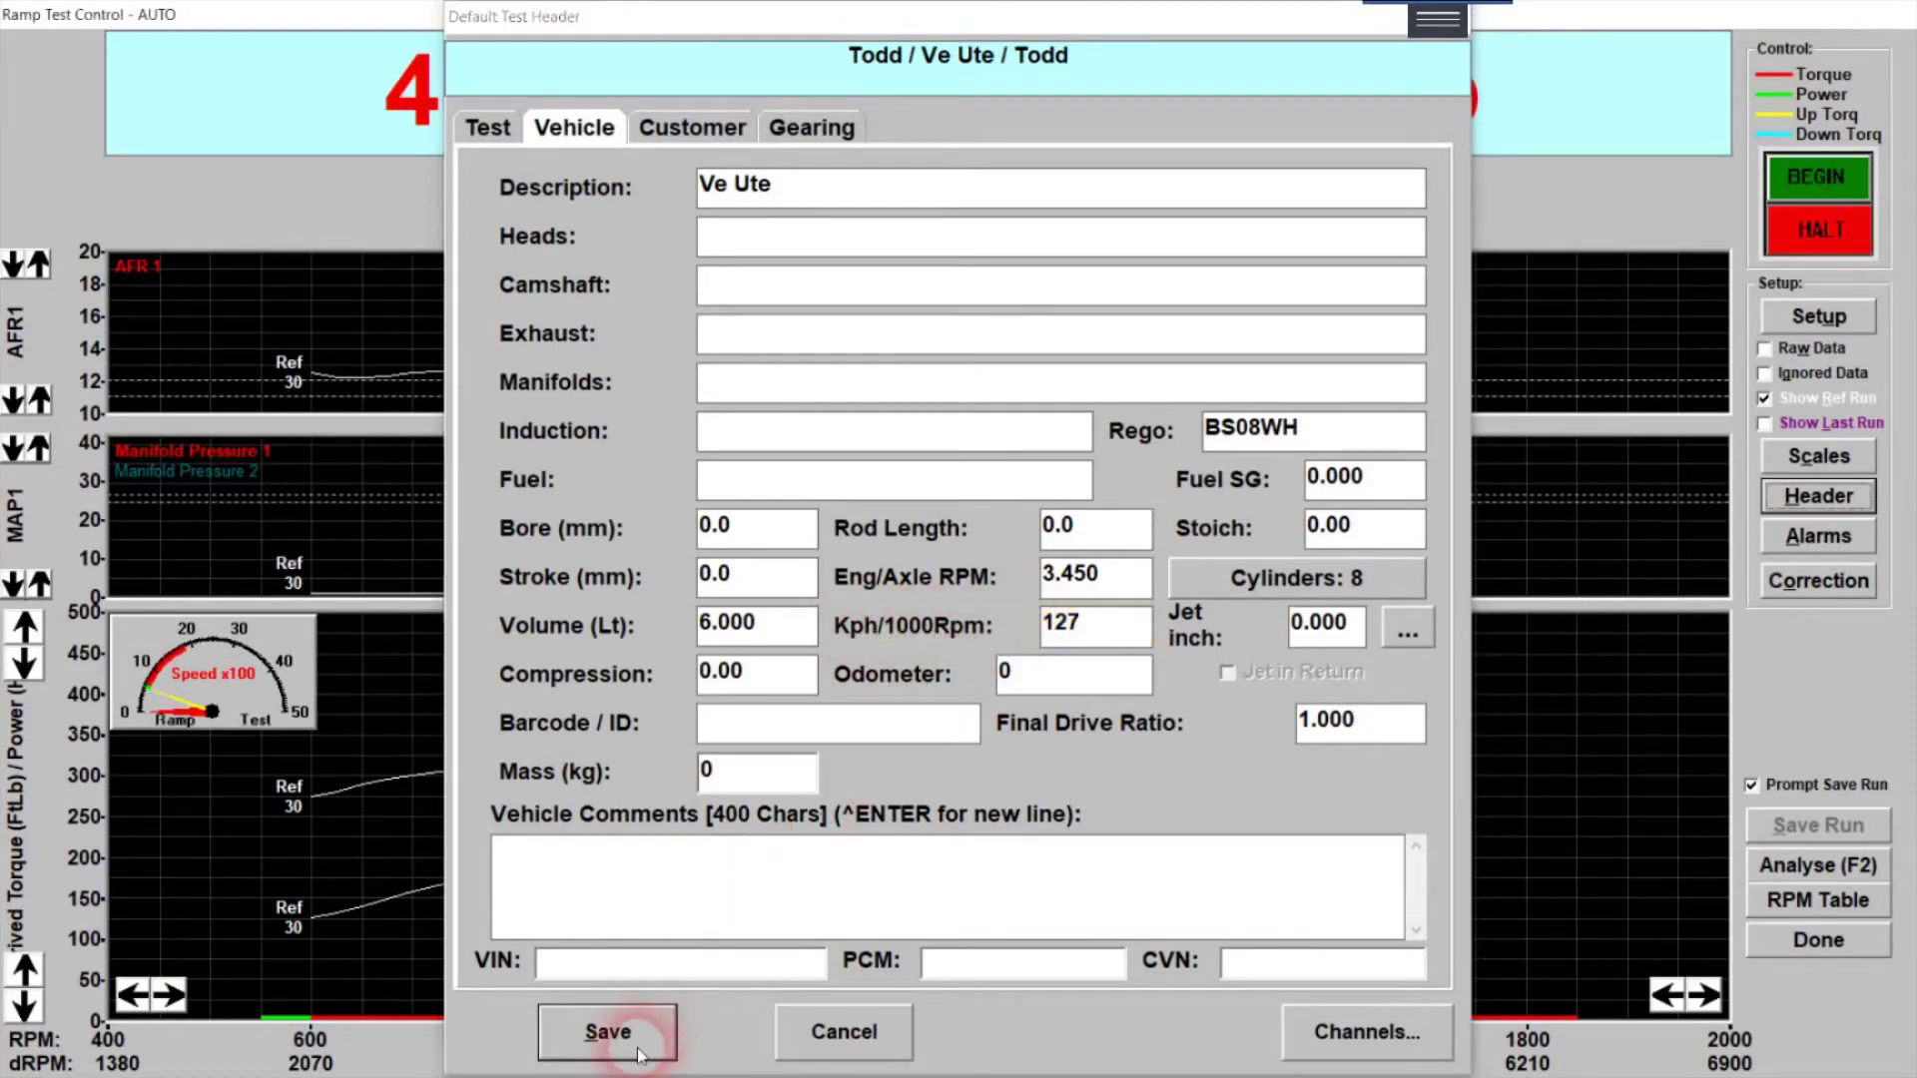
left_click(610, 1031)
left_click(1789, 317)
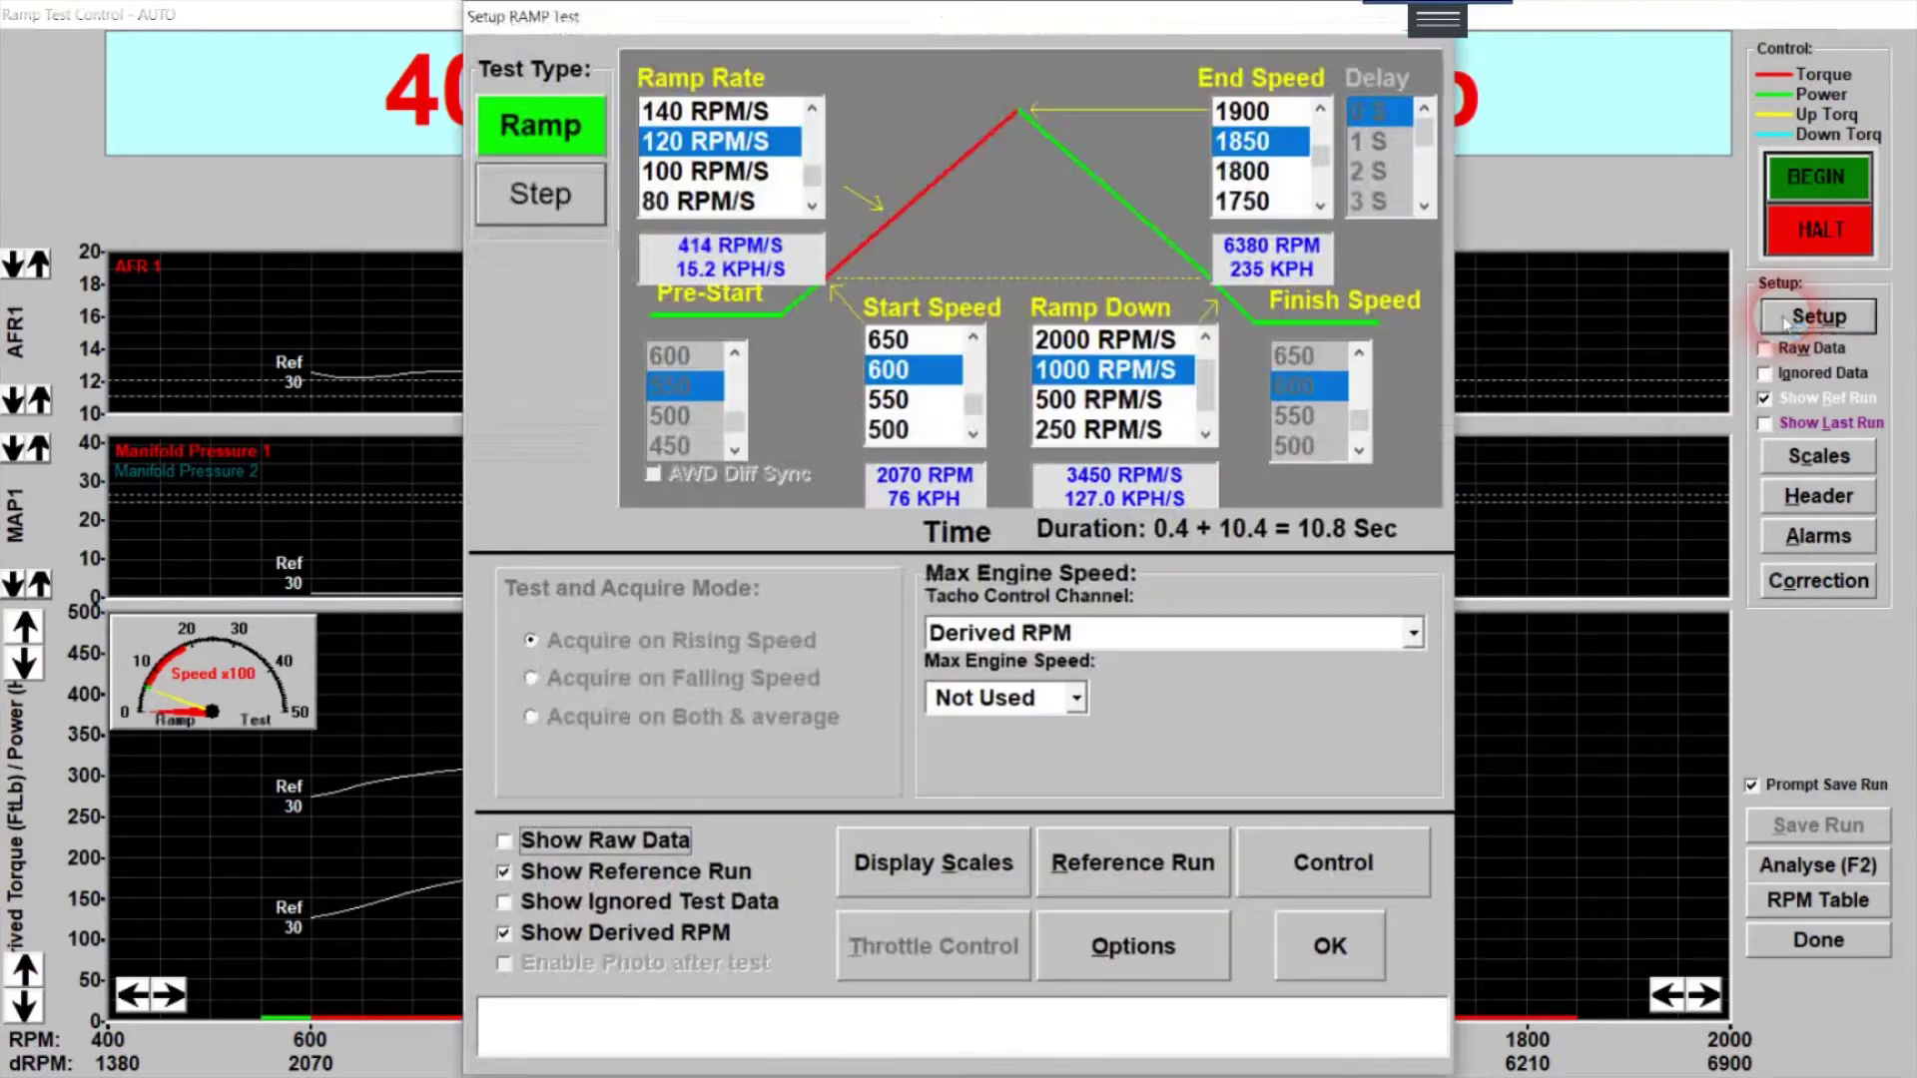
mouse_move(734, 275)
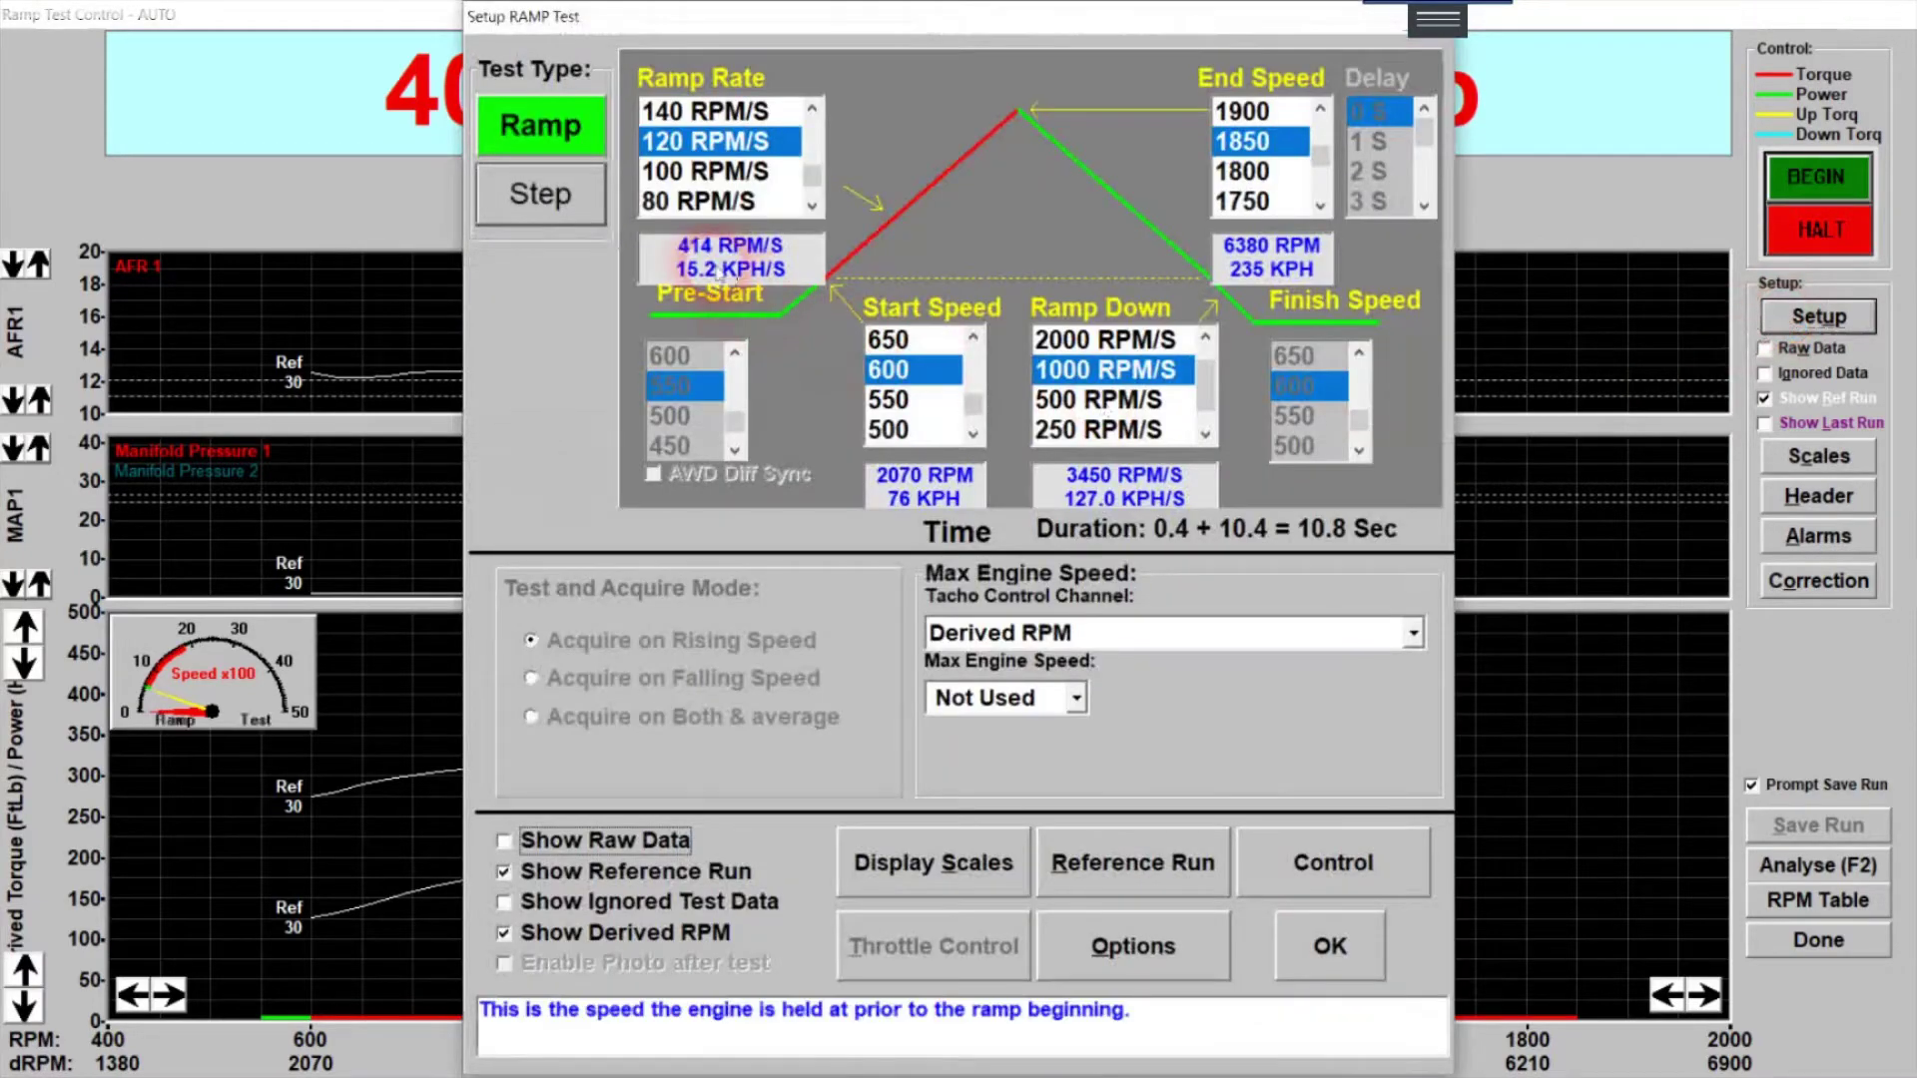
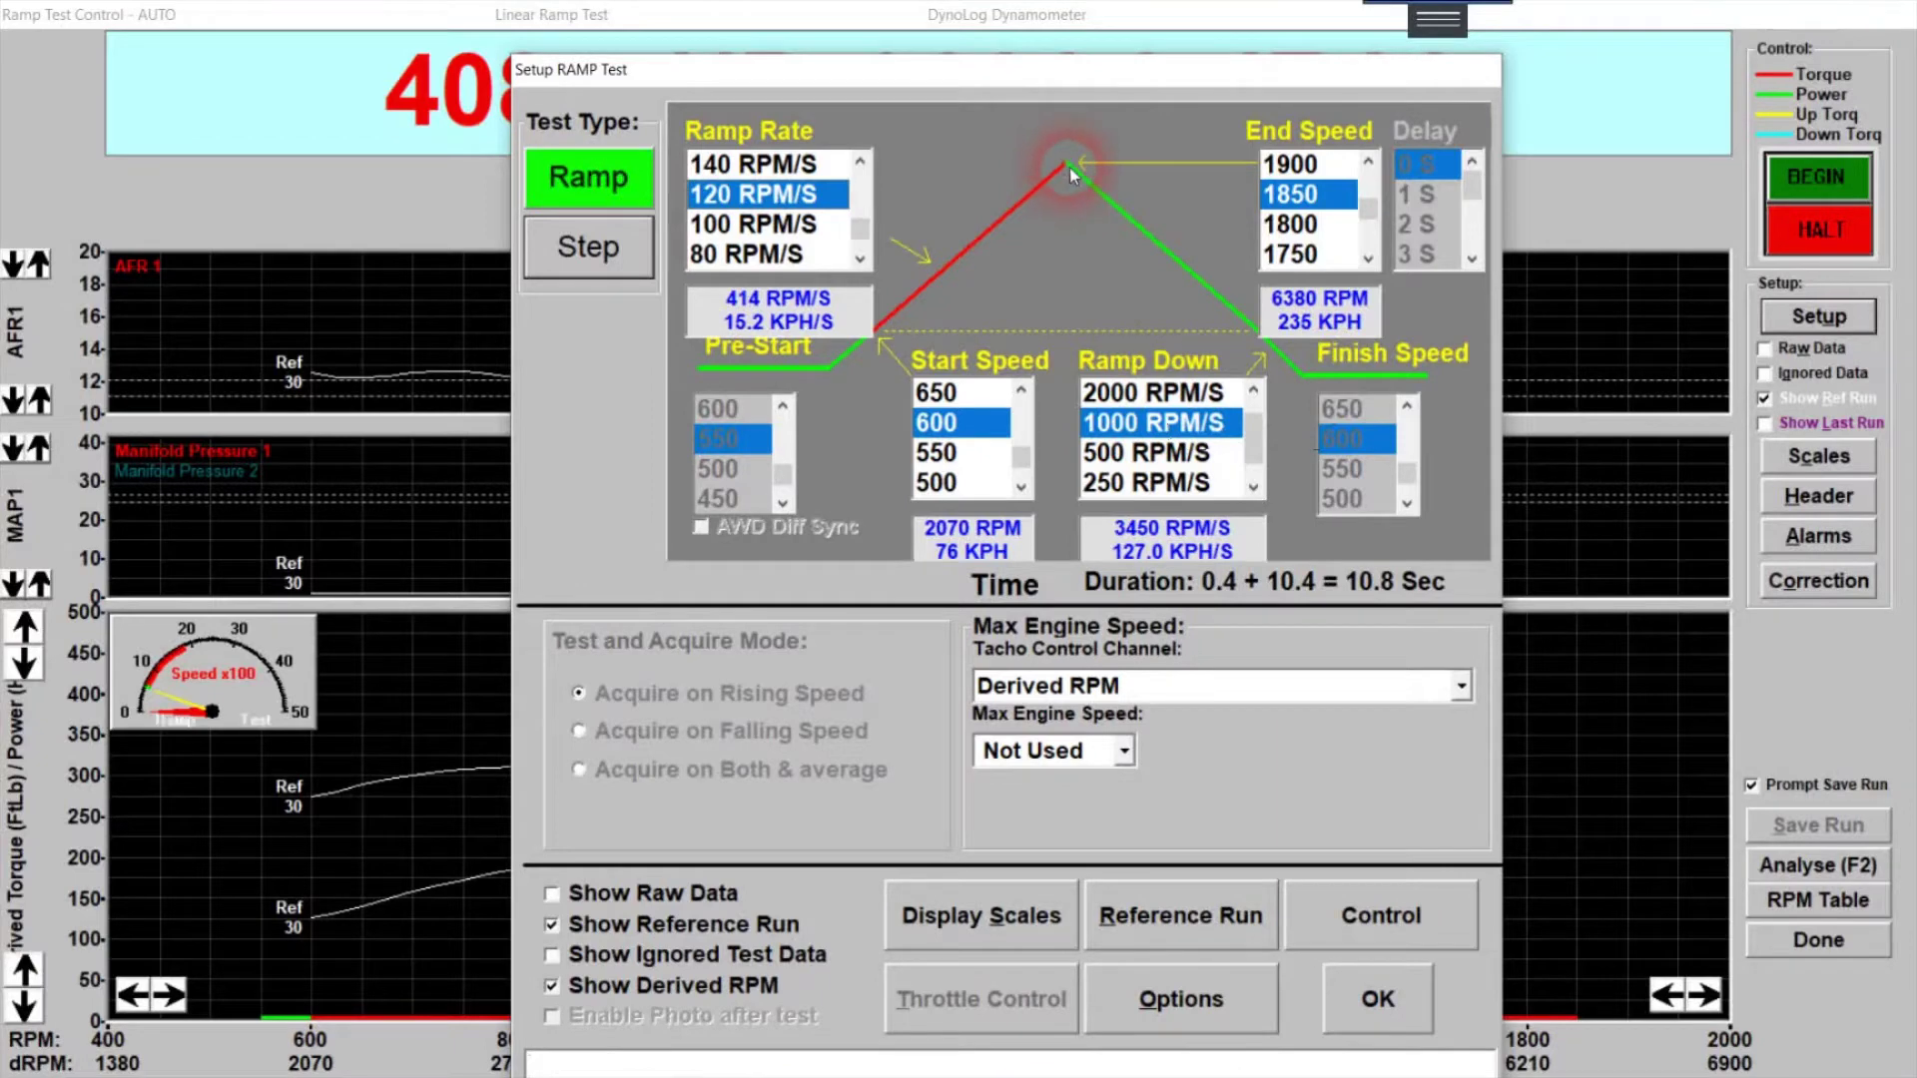
left_click(1301, 196)
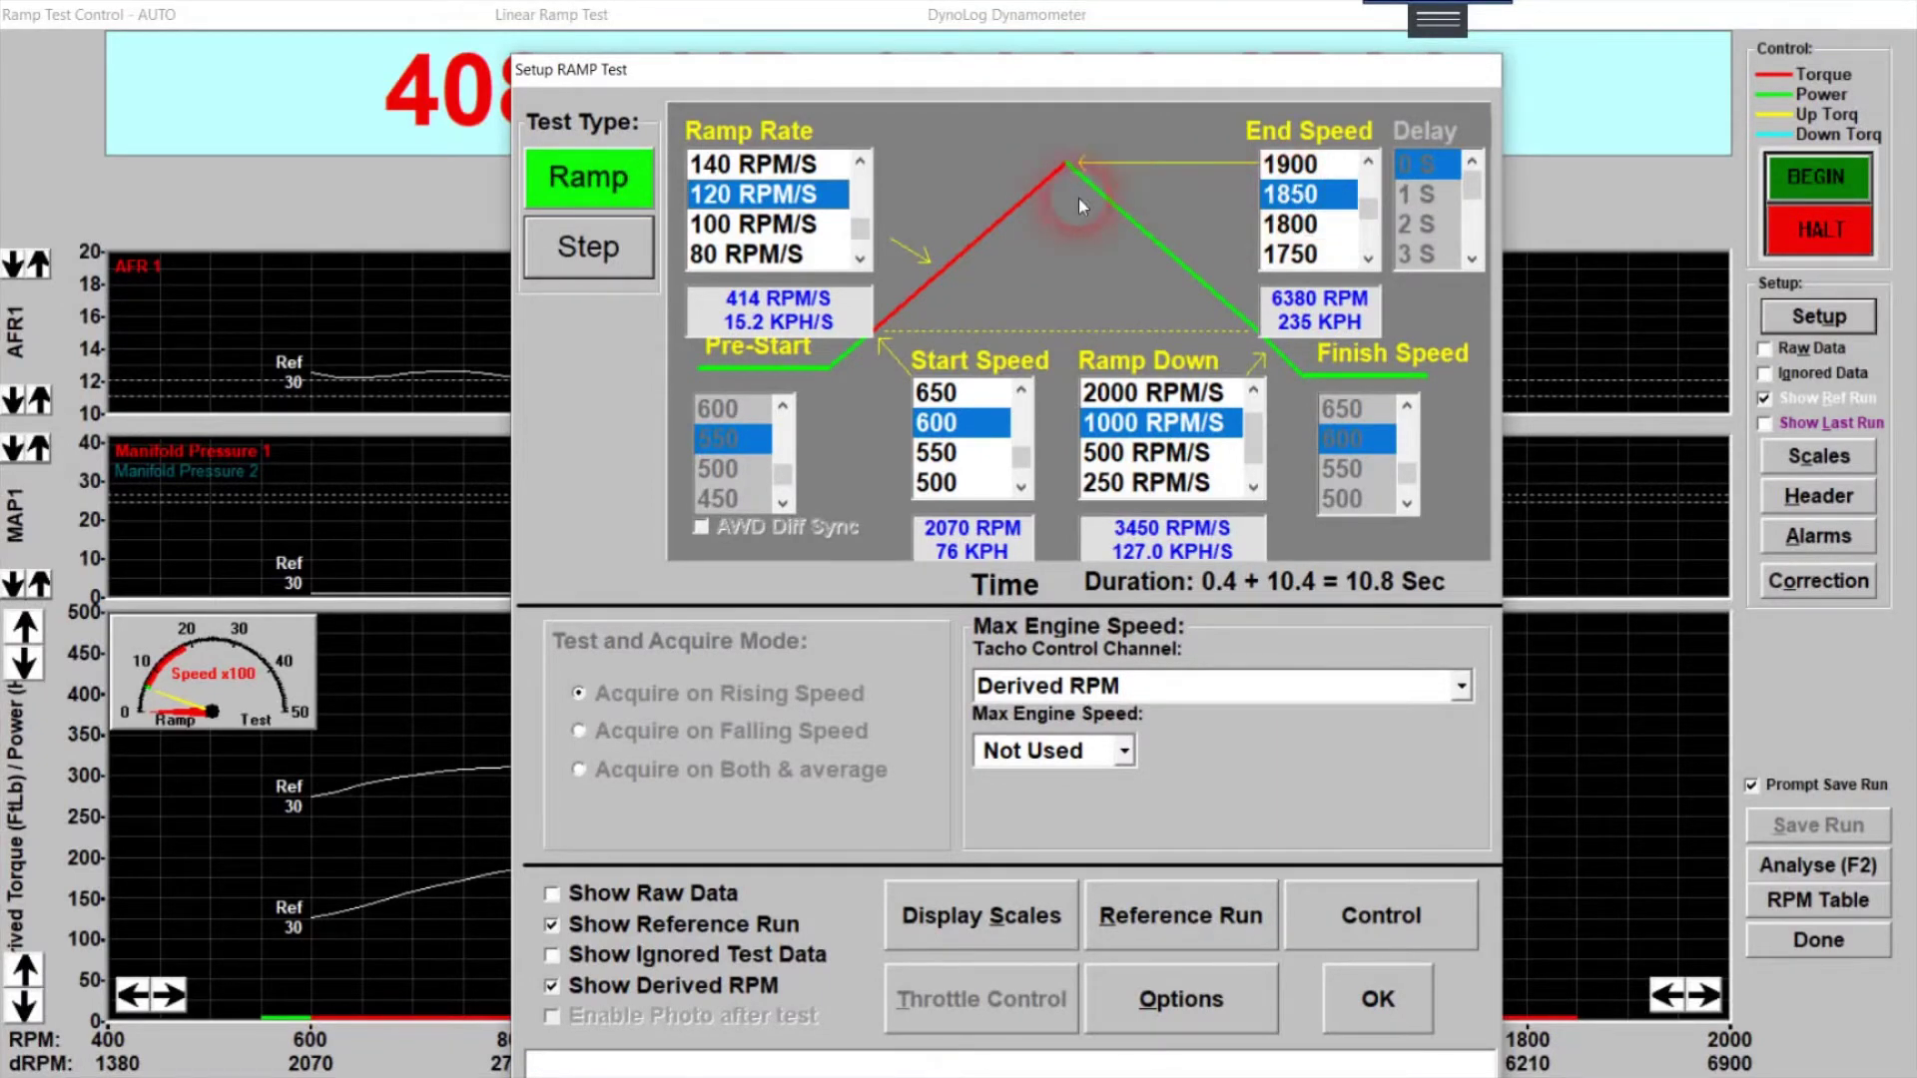
left_click(996, 254)
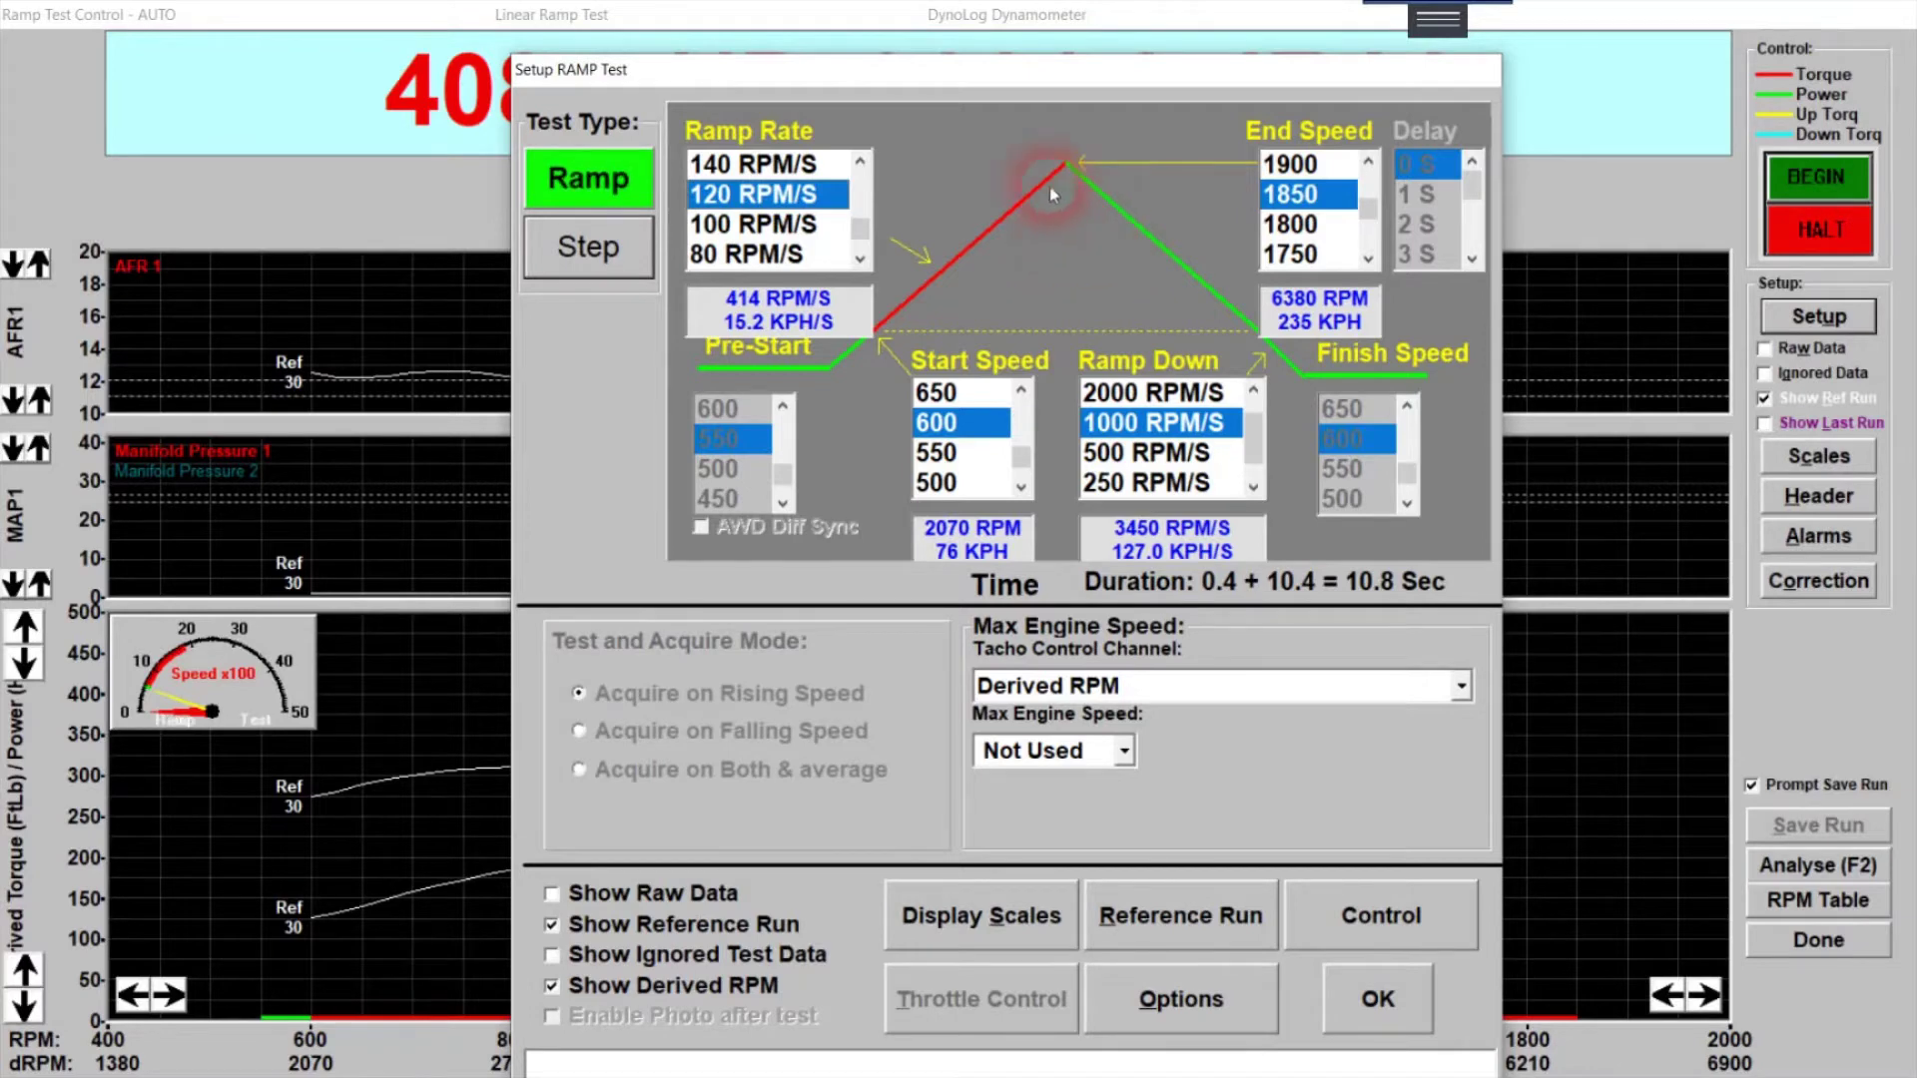
left_click_drag(1026, 87, 992, 66)
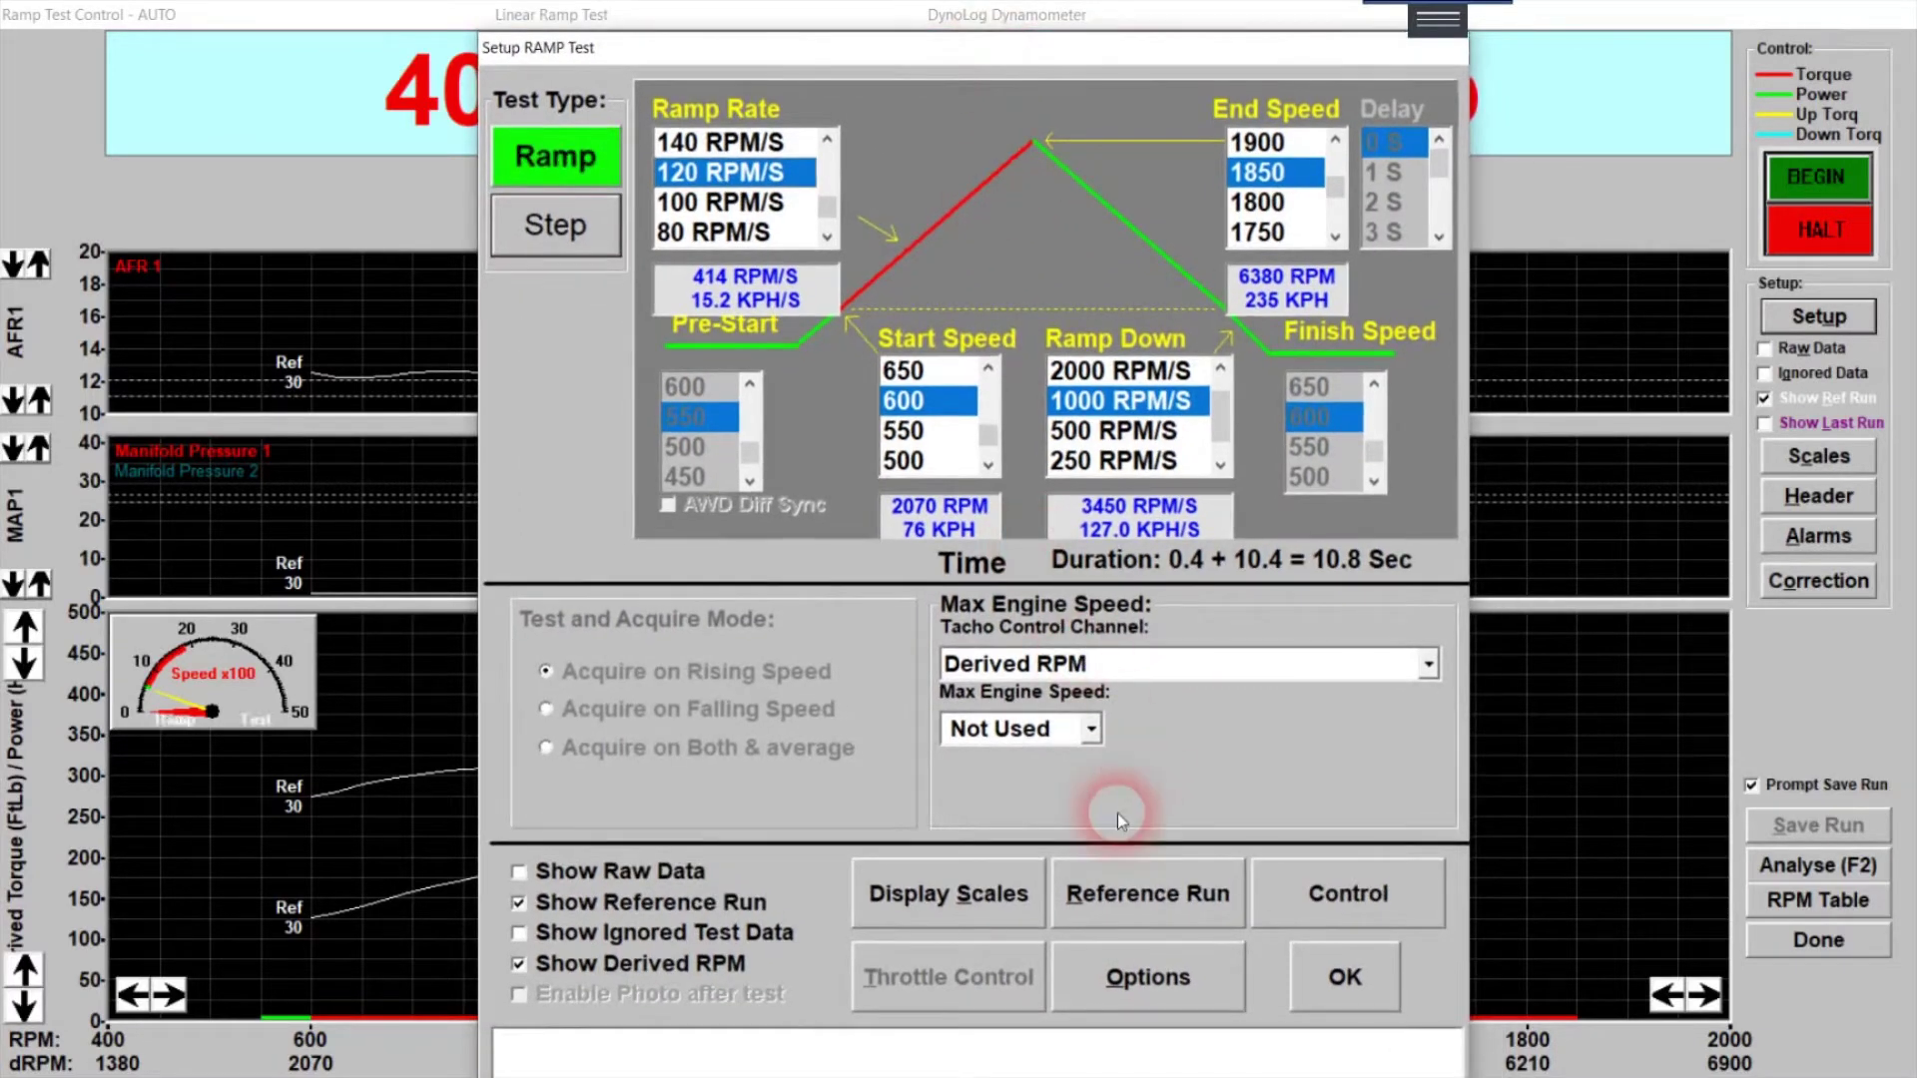
- Switch off Show Derived RPM to view the graph without that scale, and switch the option back on in the ramp setup
left_click(520, 965)
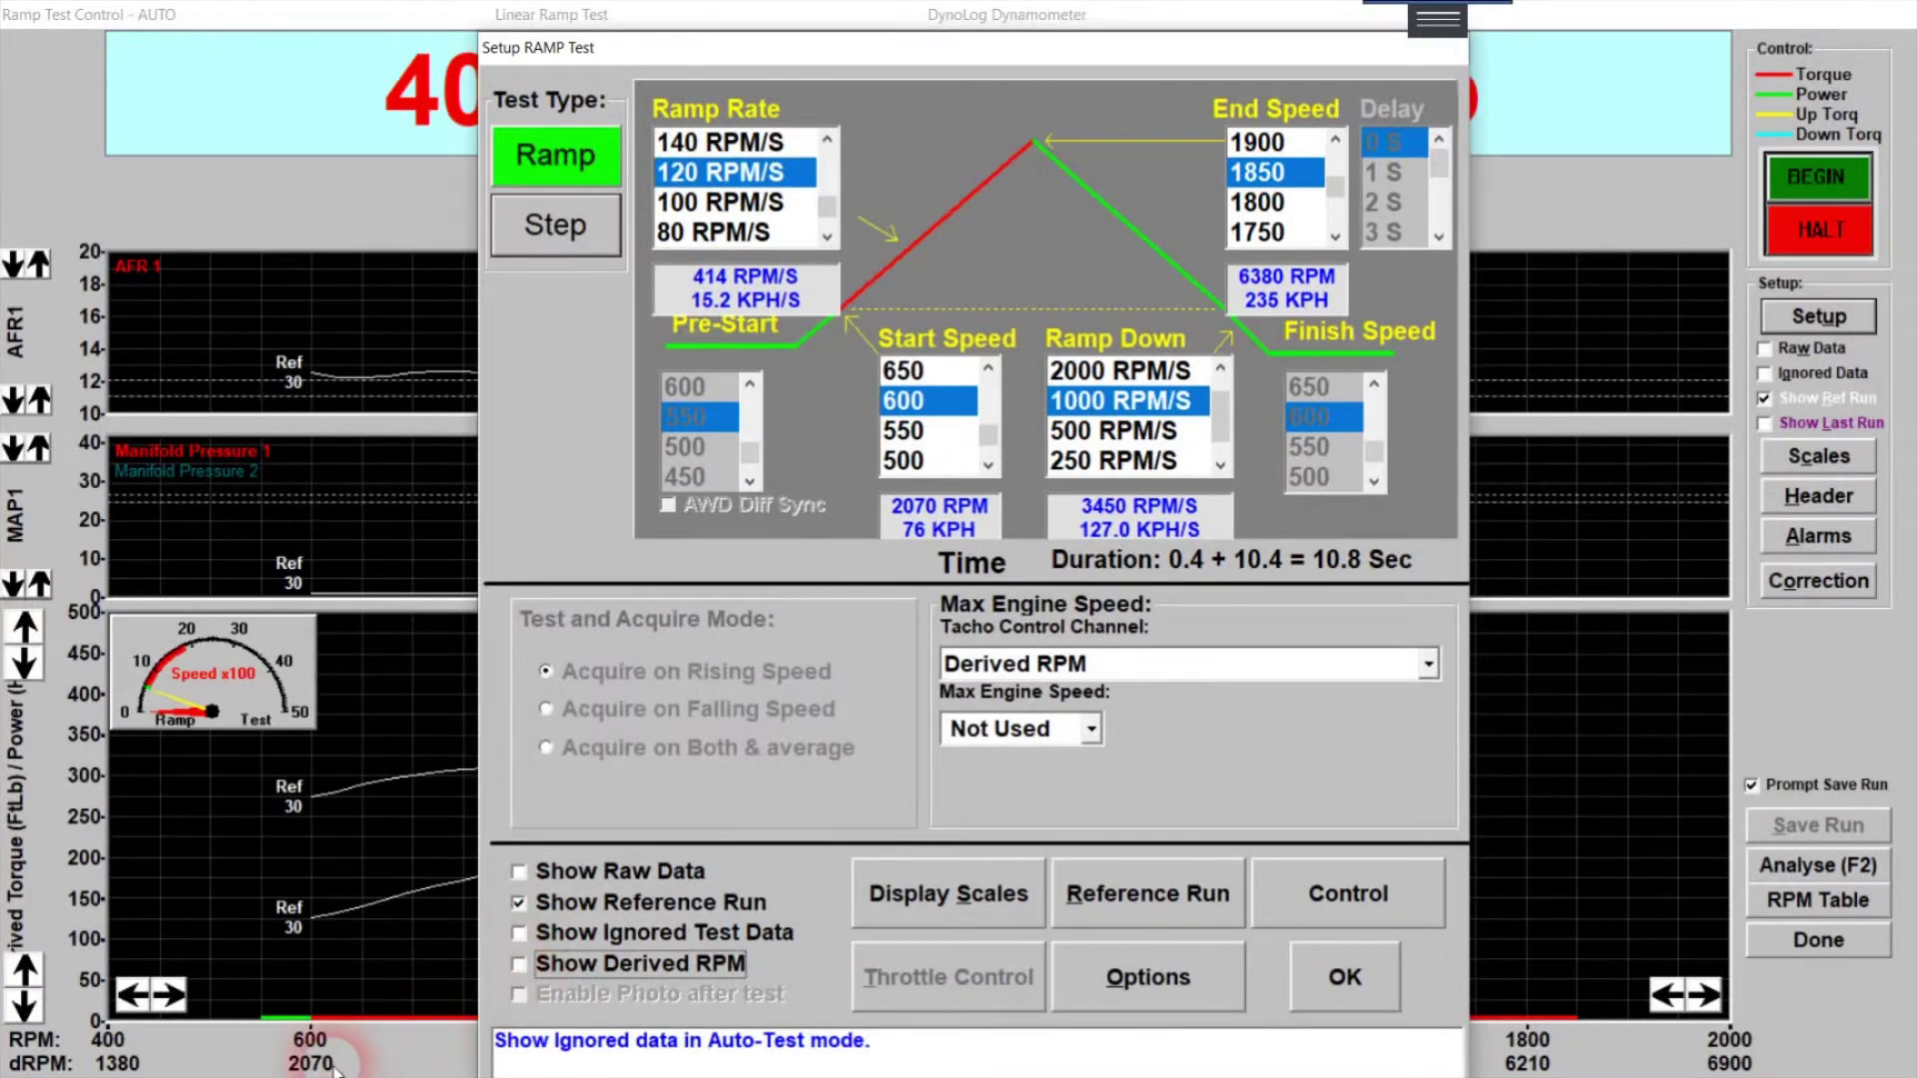
left_click(1343, 976)
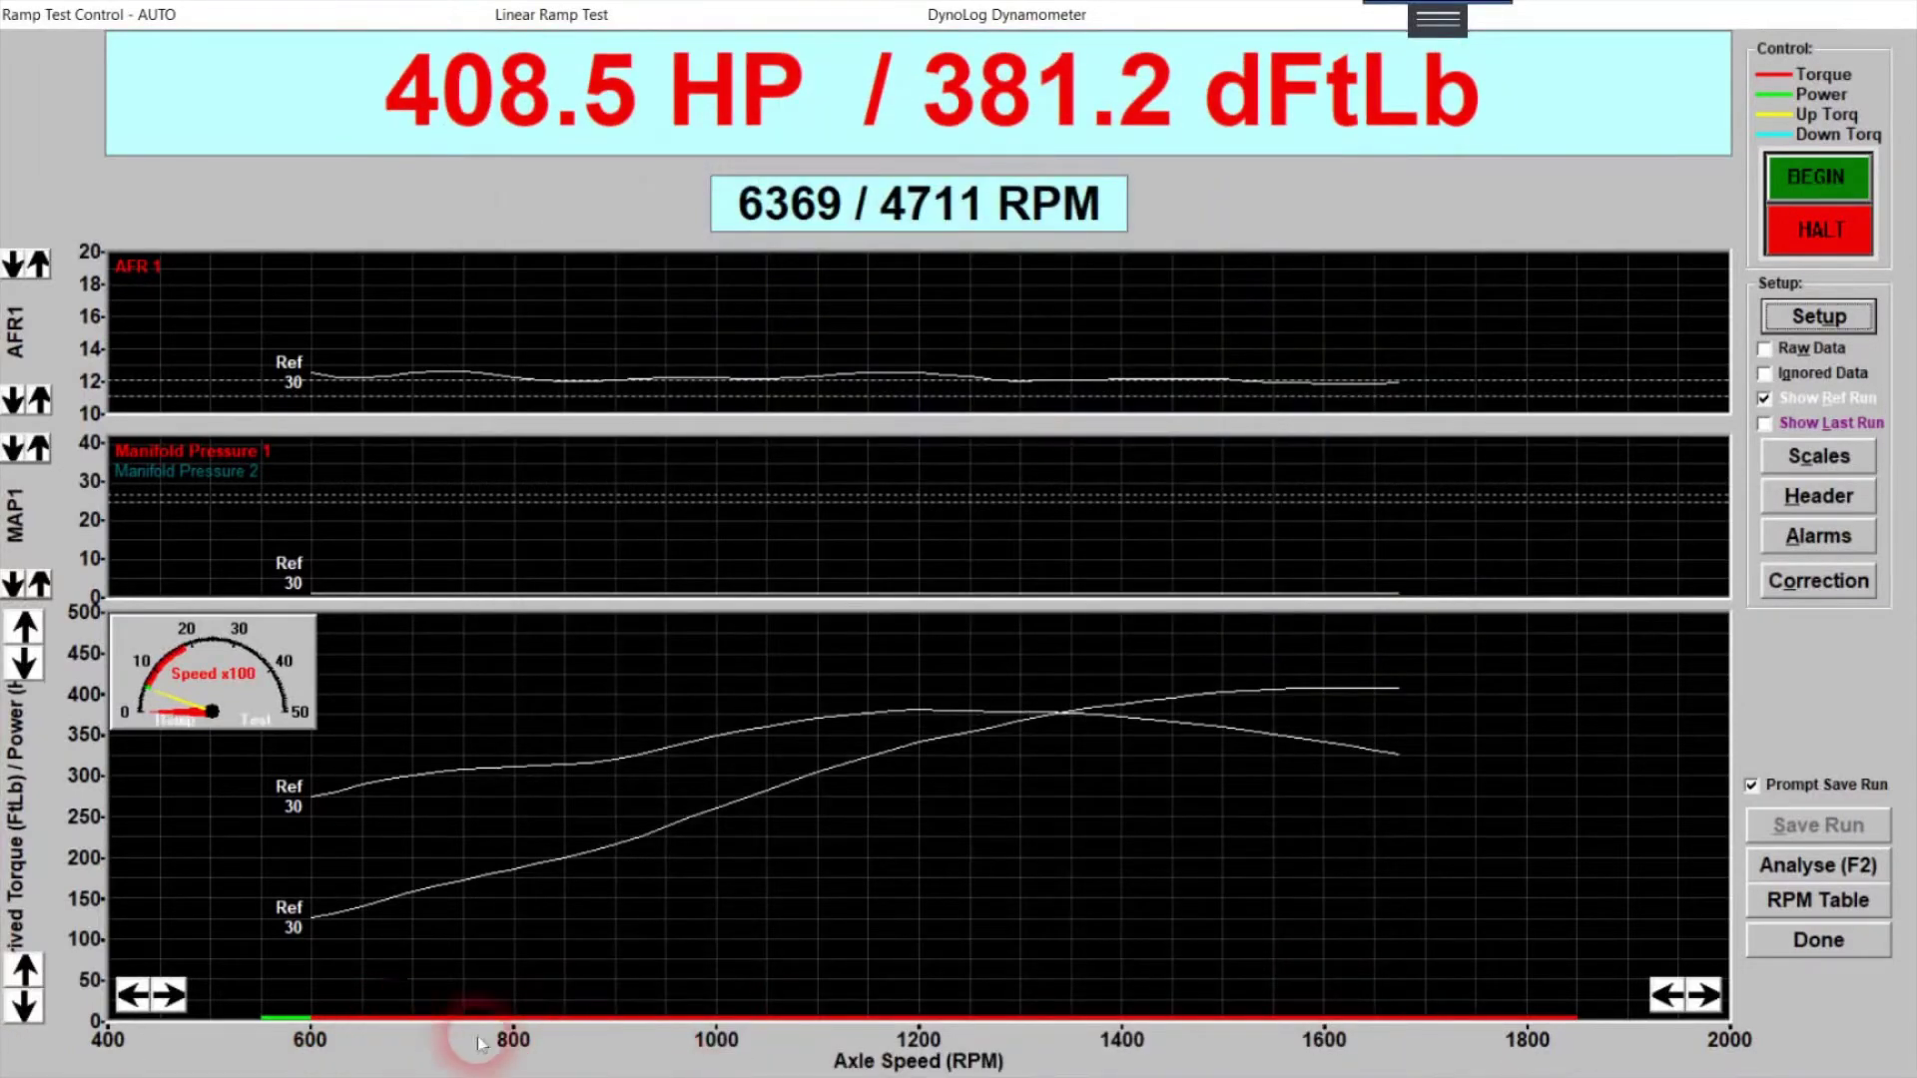
left_click(1819, 316)
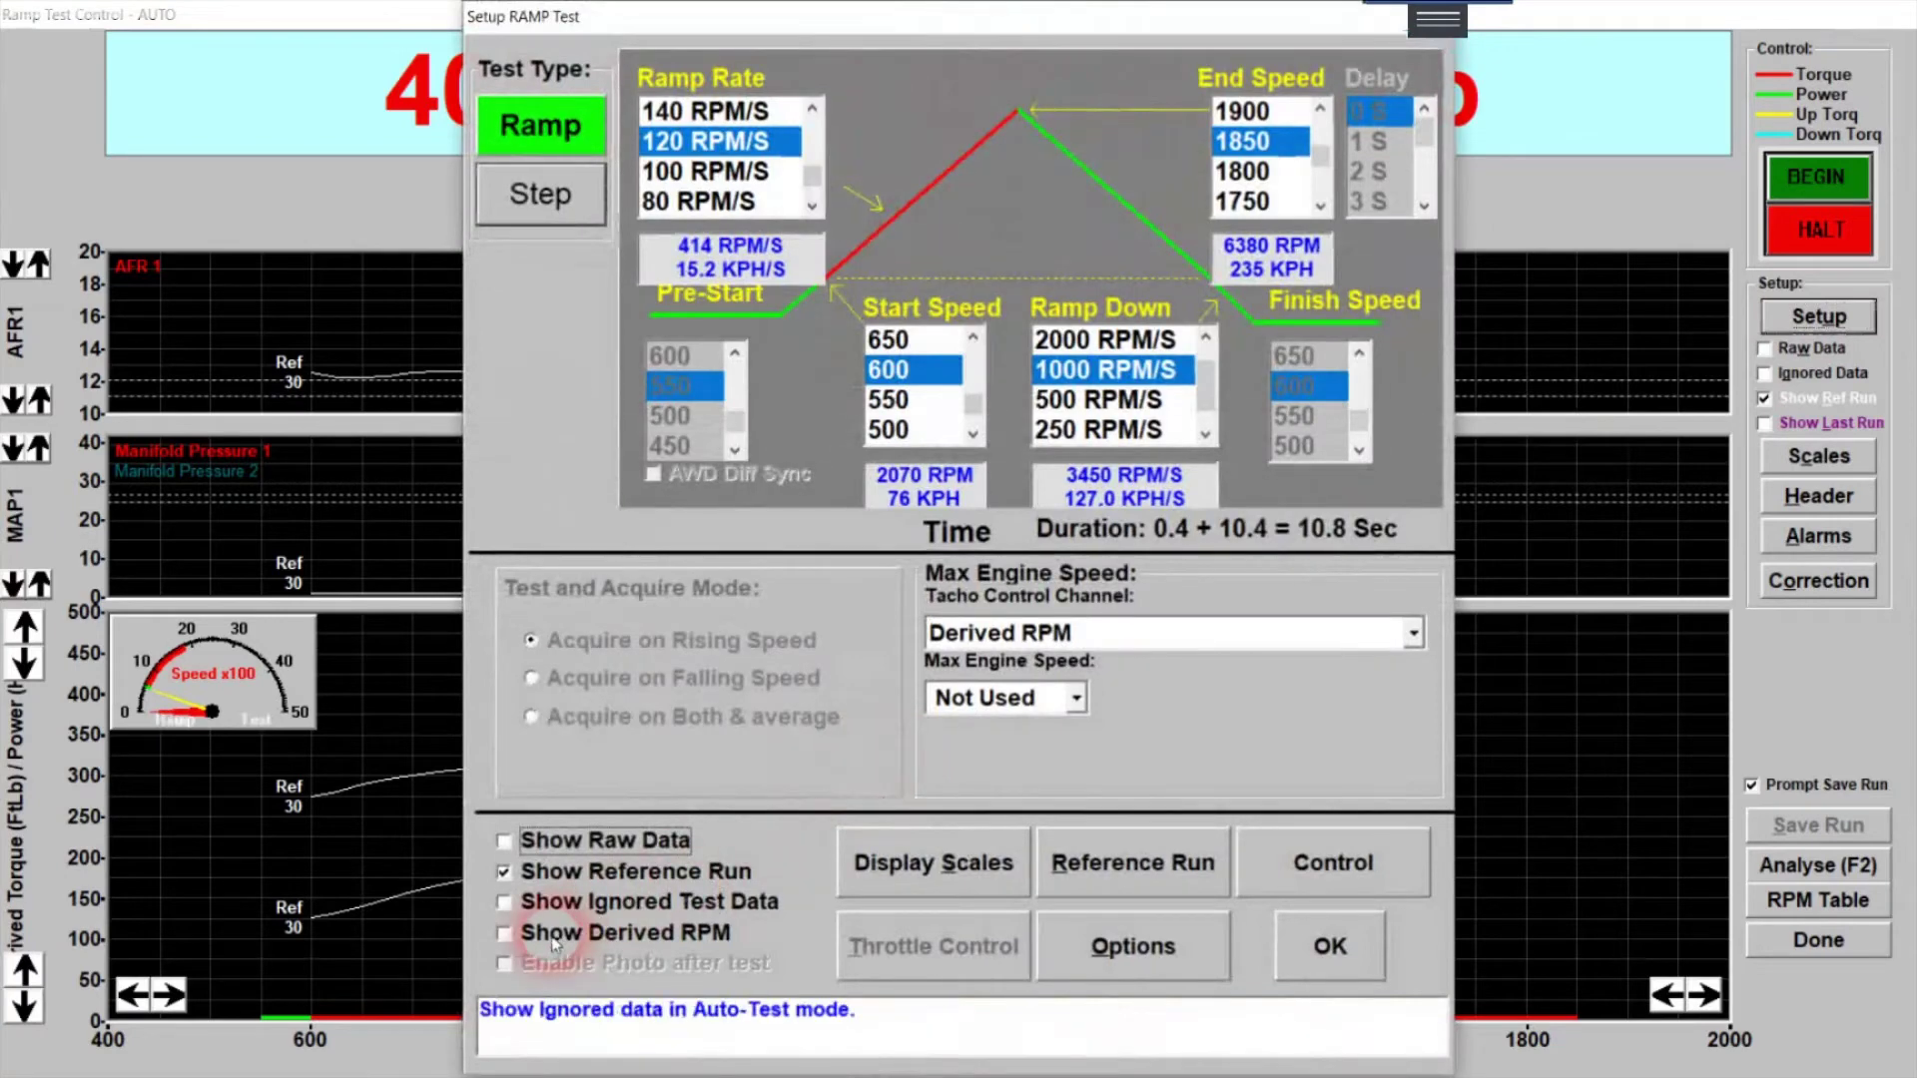
left_click(515, 935)
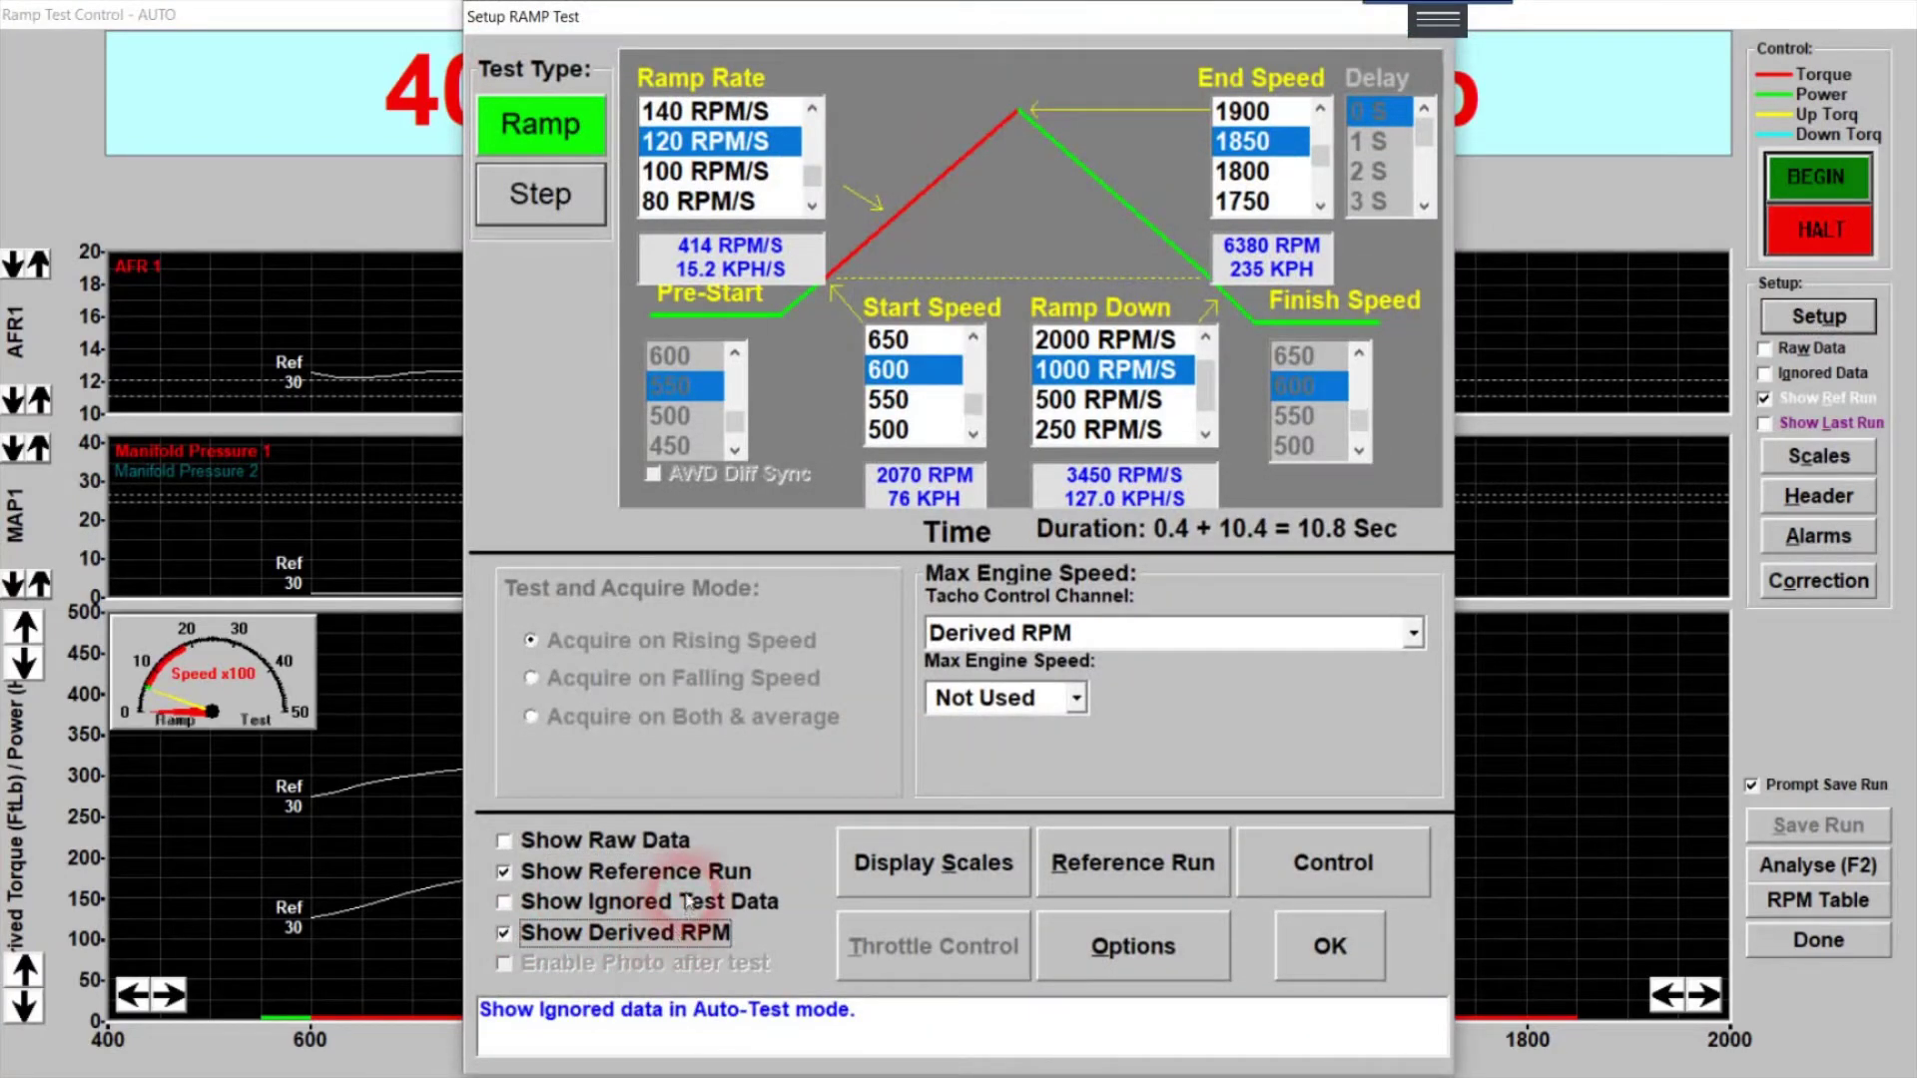
left_click(1093, 936)
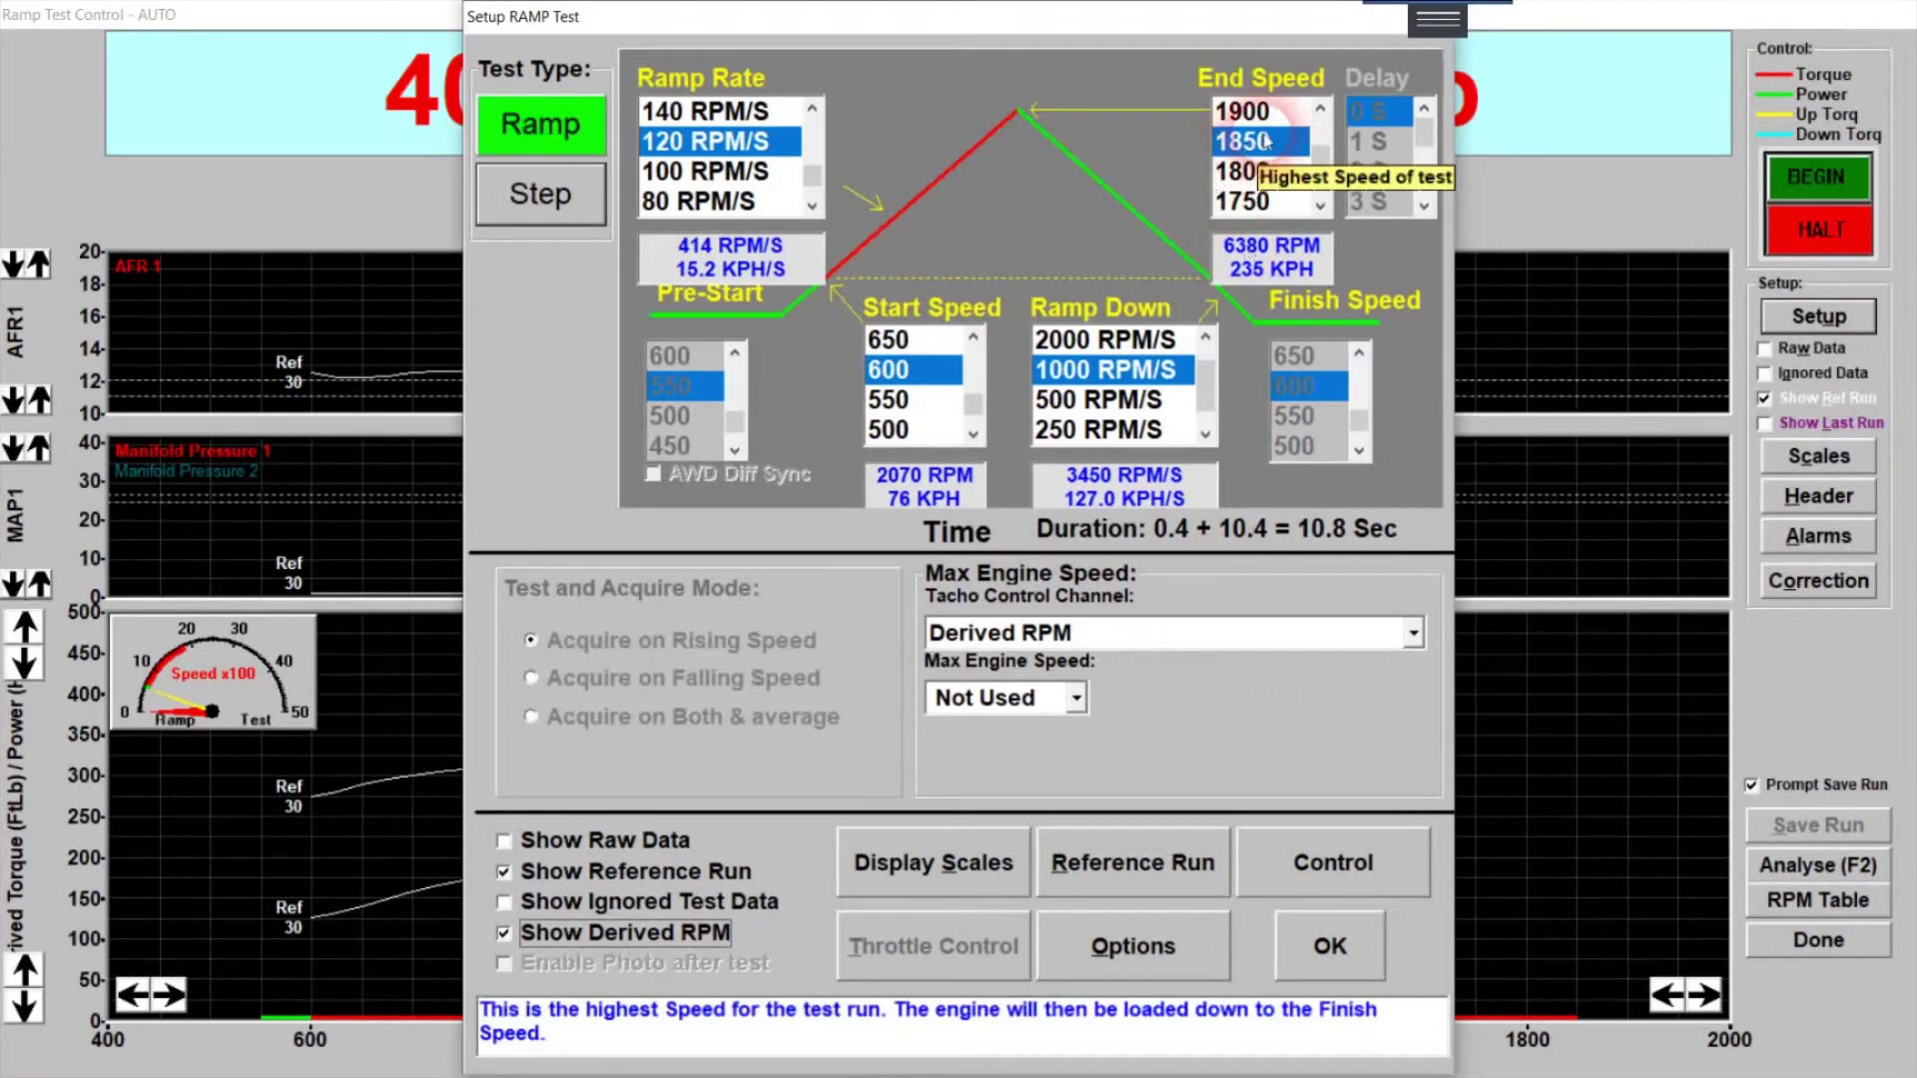
- Set a 6300 RPM max engine speed with Tacho (Hardware) as the control channel, and switch the tacho control channel to Off
left_click(1354, 678)
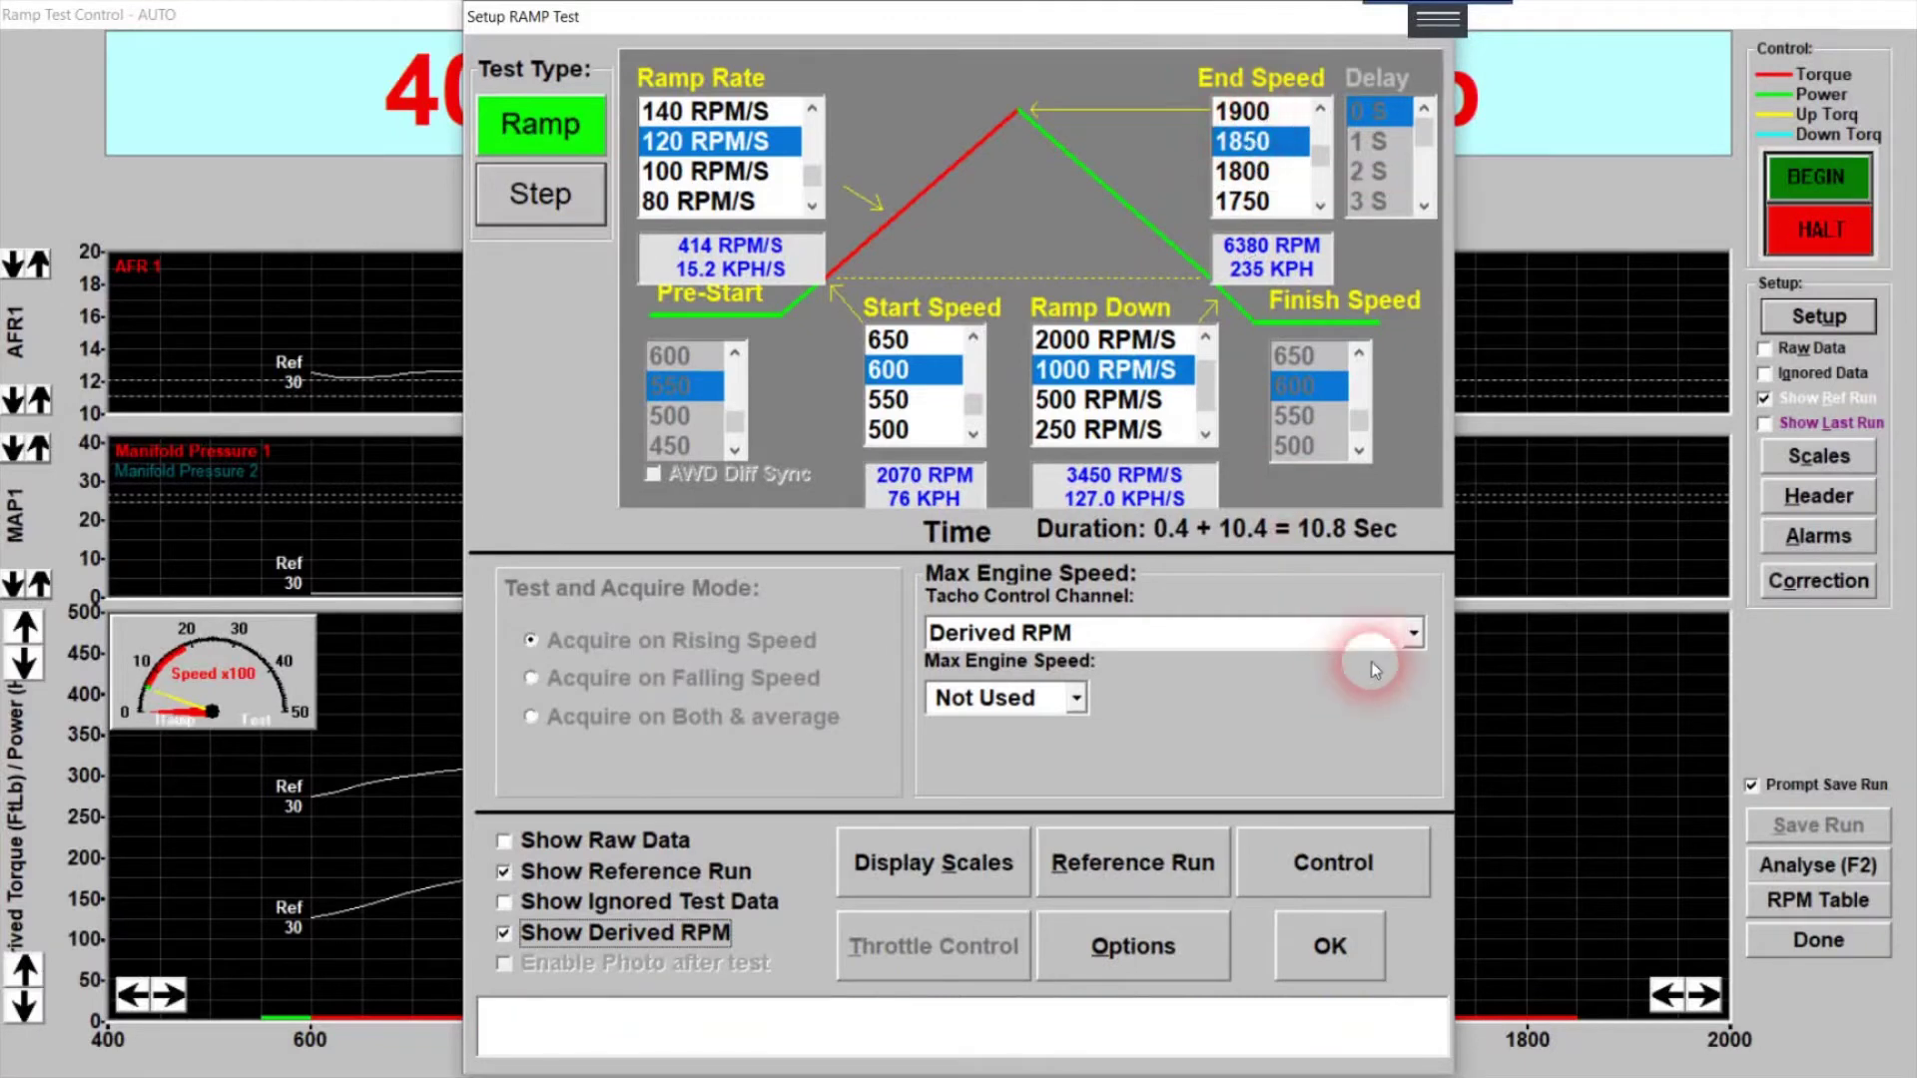
left_click(1409, 639)
left_click(1360, 728)
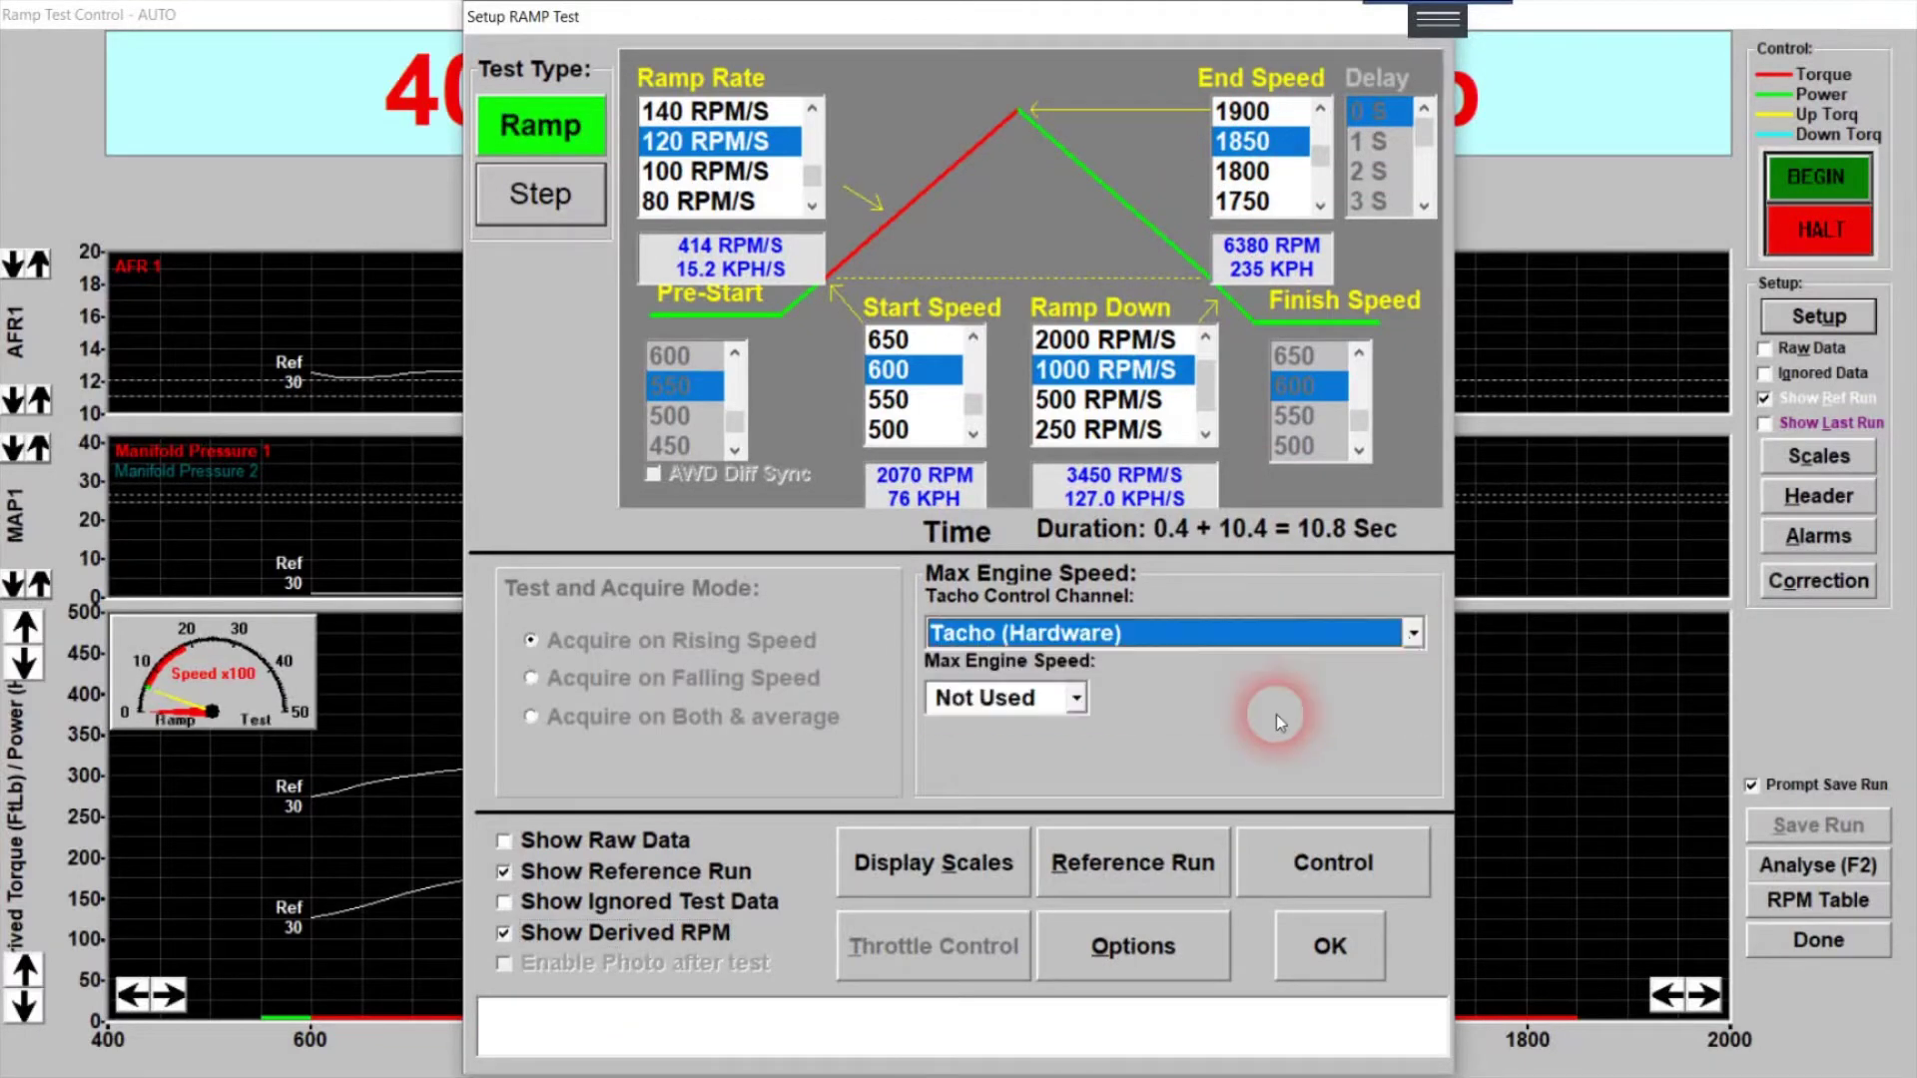
left_click(1076, 698)
scroll(986, 839, "down", 9)
scroll(986, 839, "down", 11)
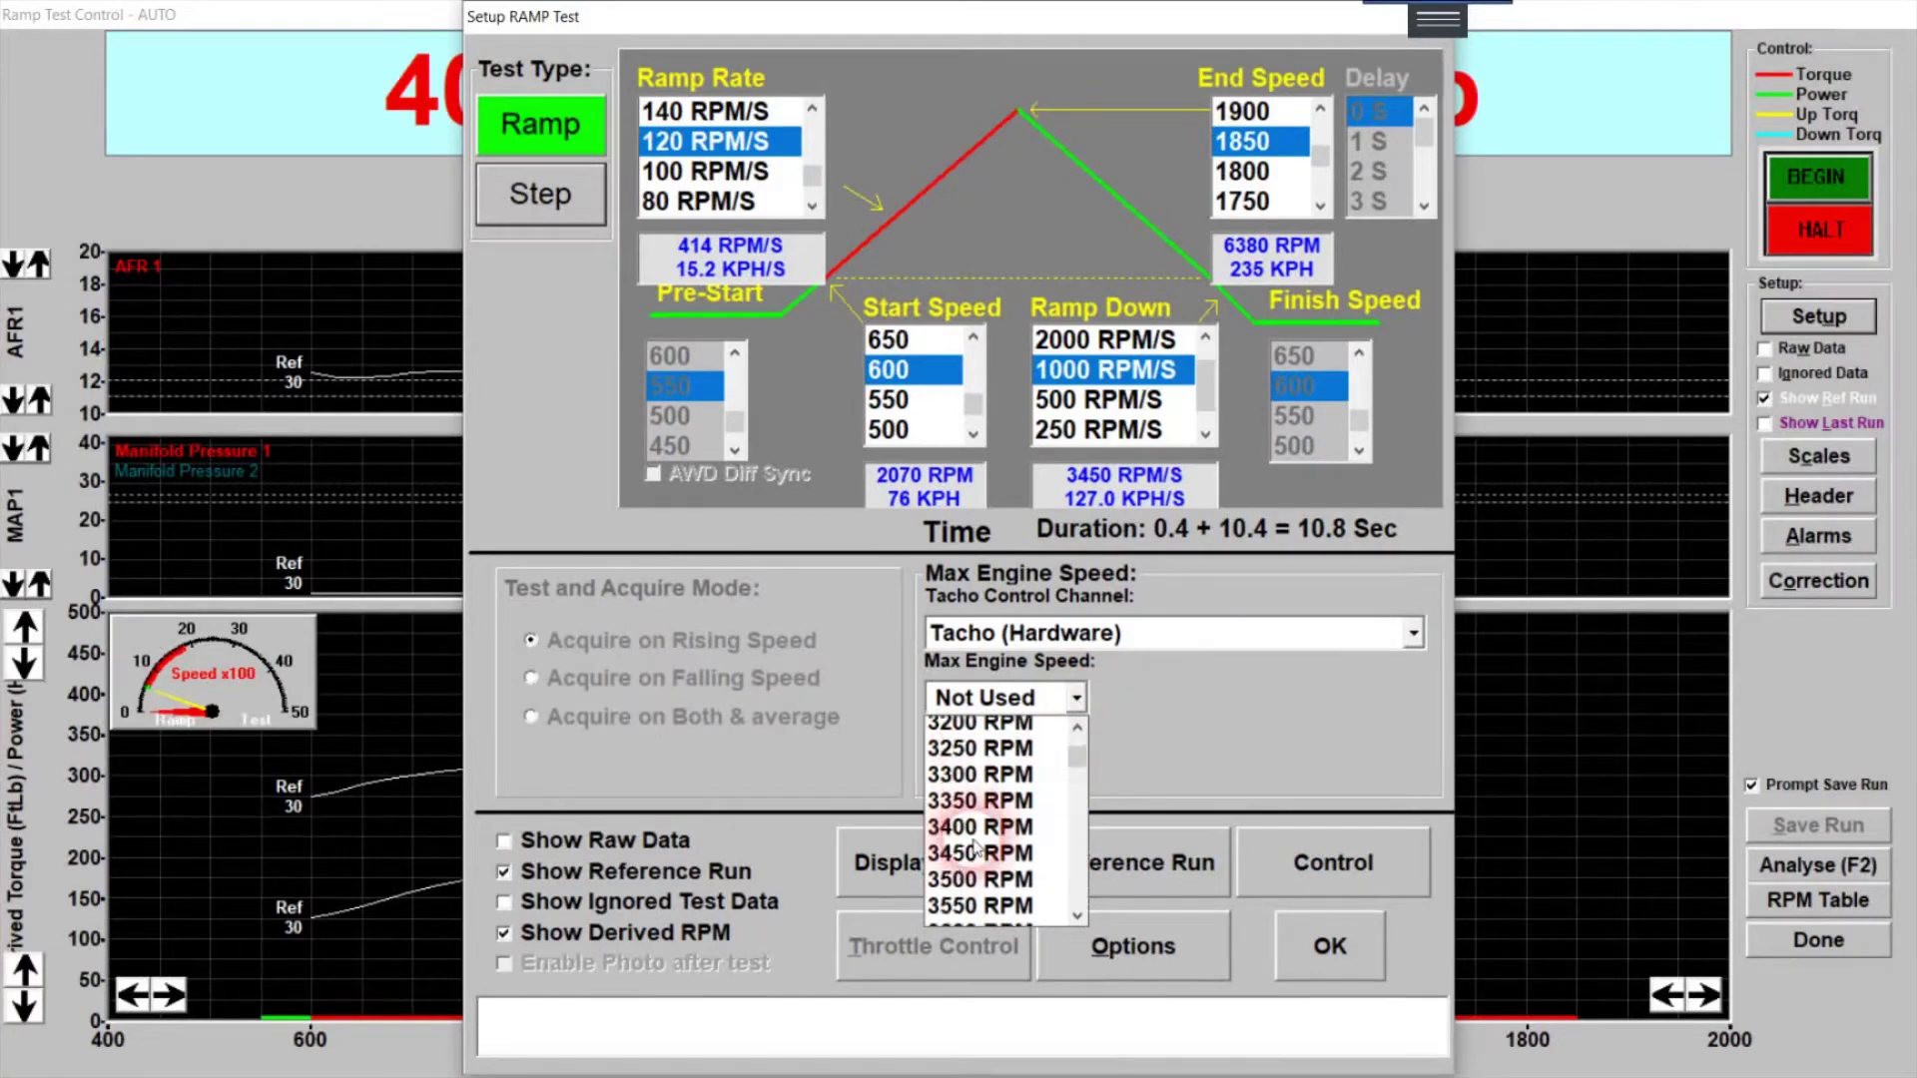
scroll(967, 855, "down", 13)
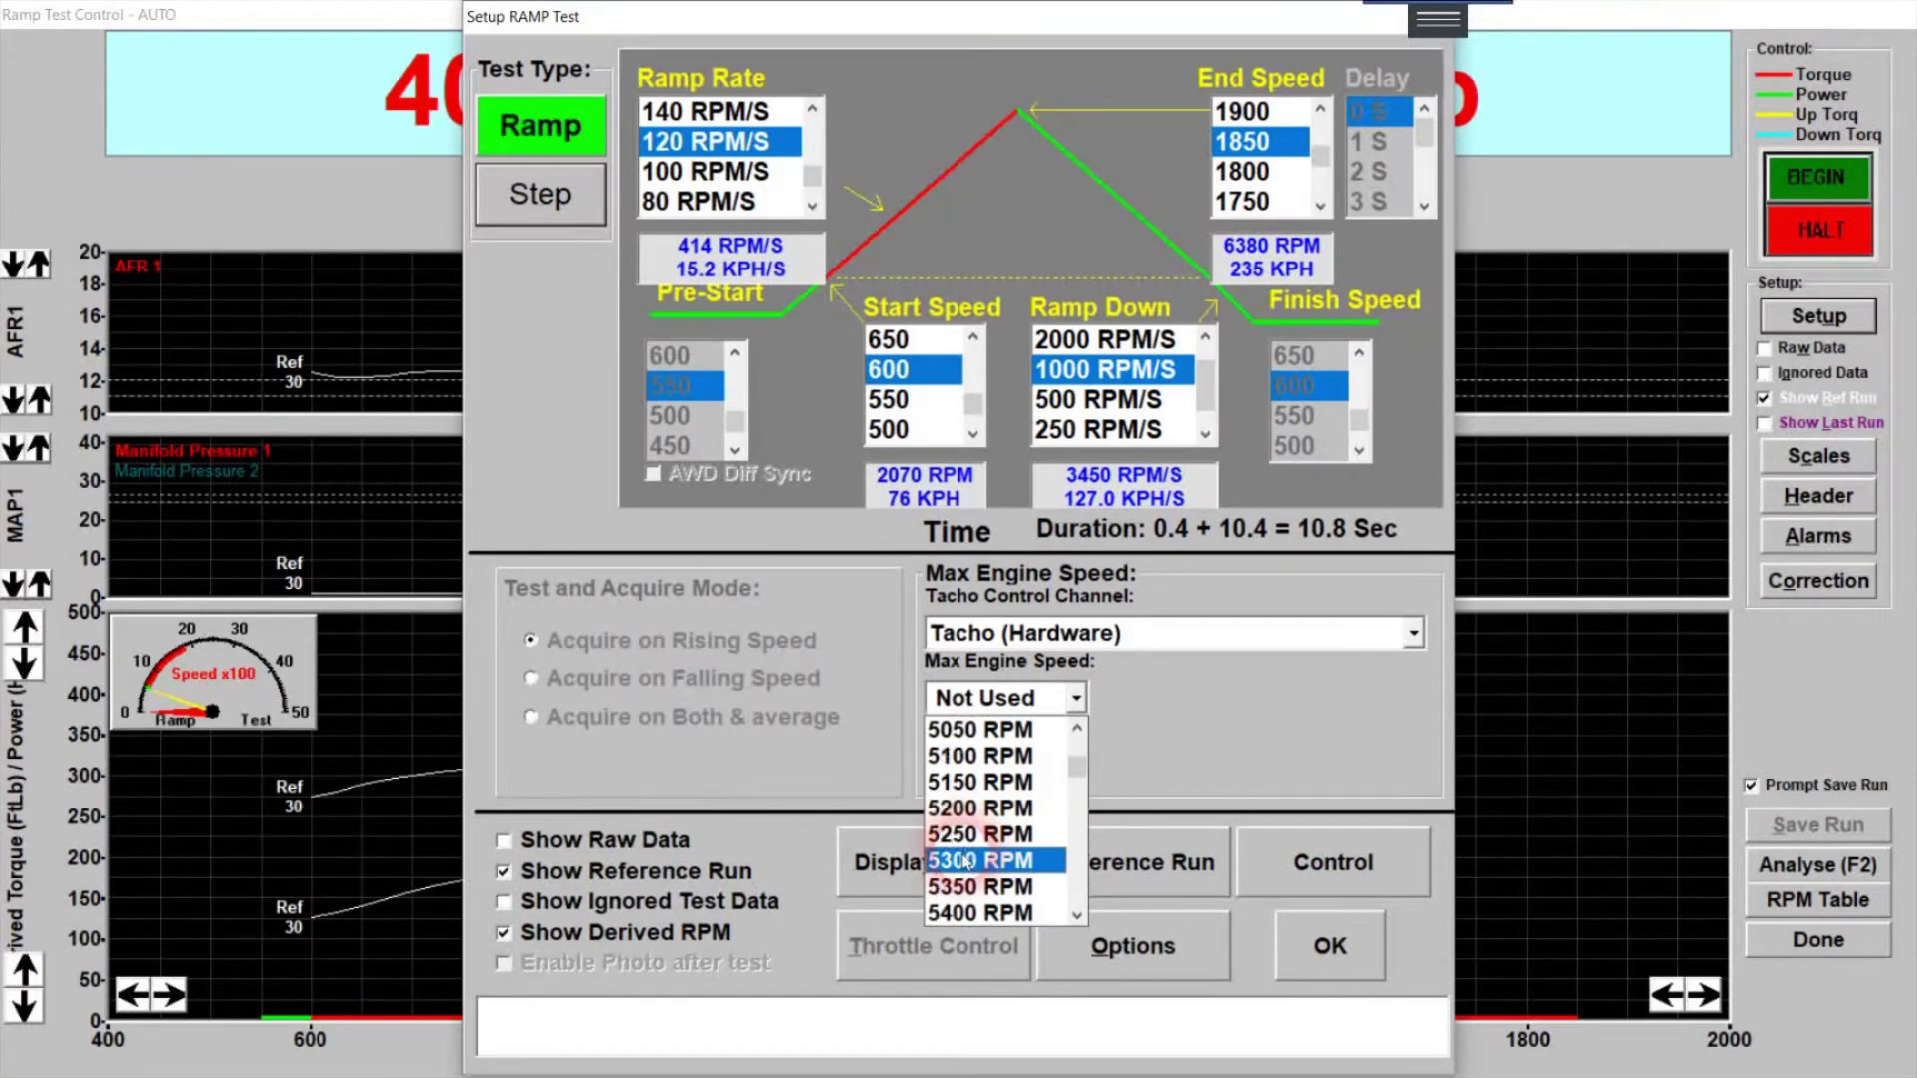
scroll(964, 864, "down", 2)
scroll(964, 858, "up", 4)
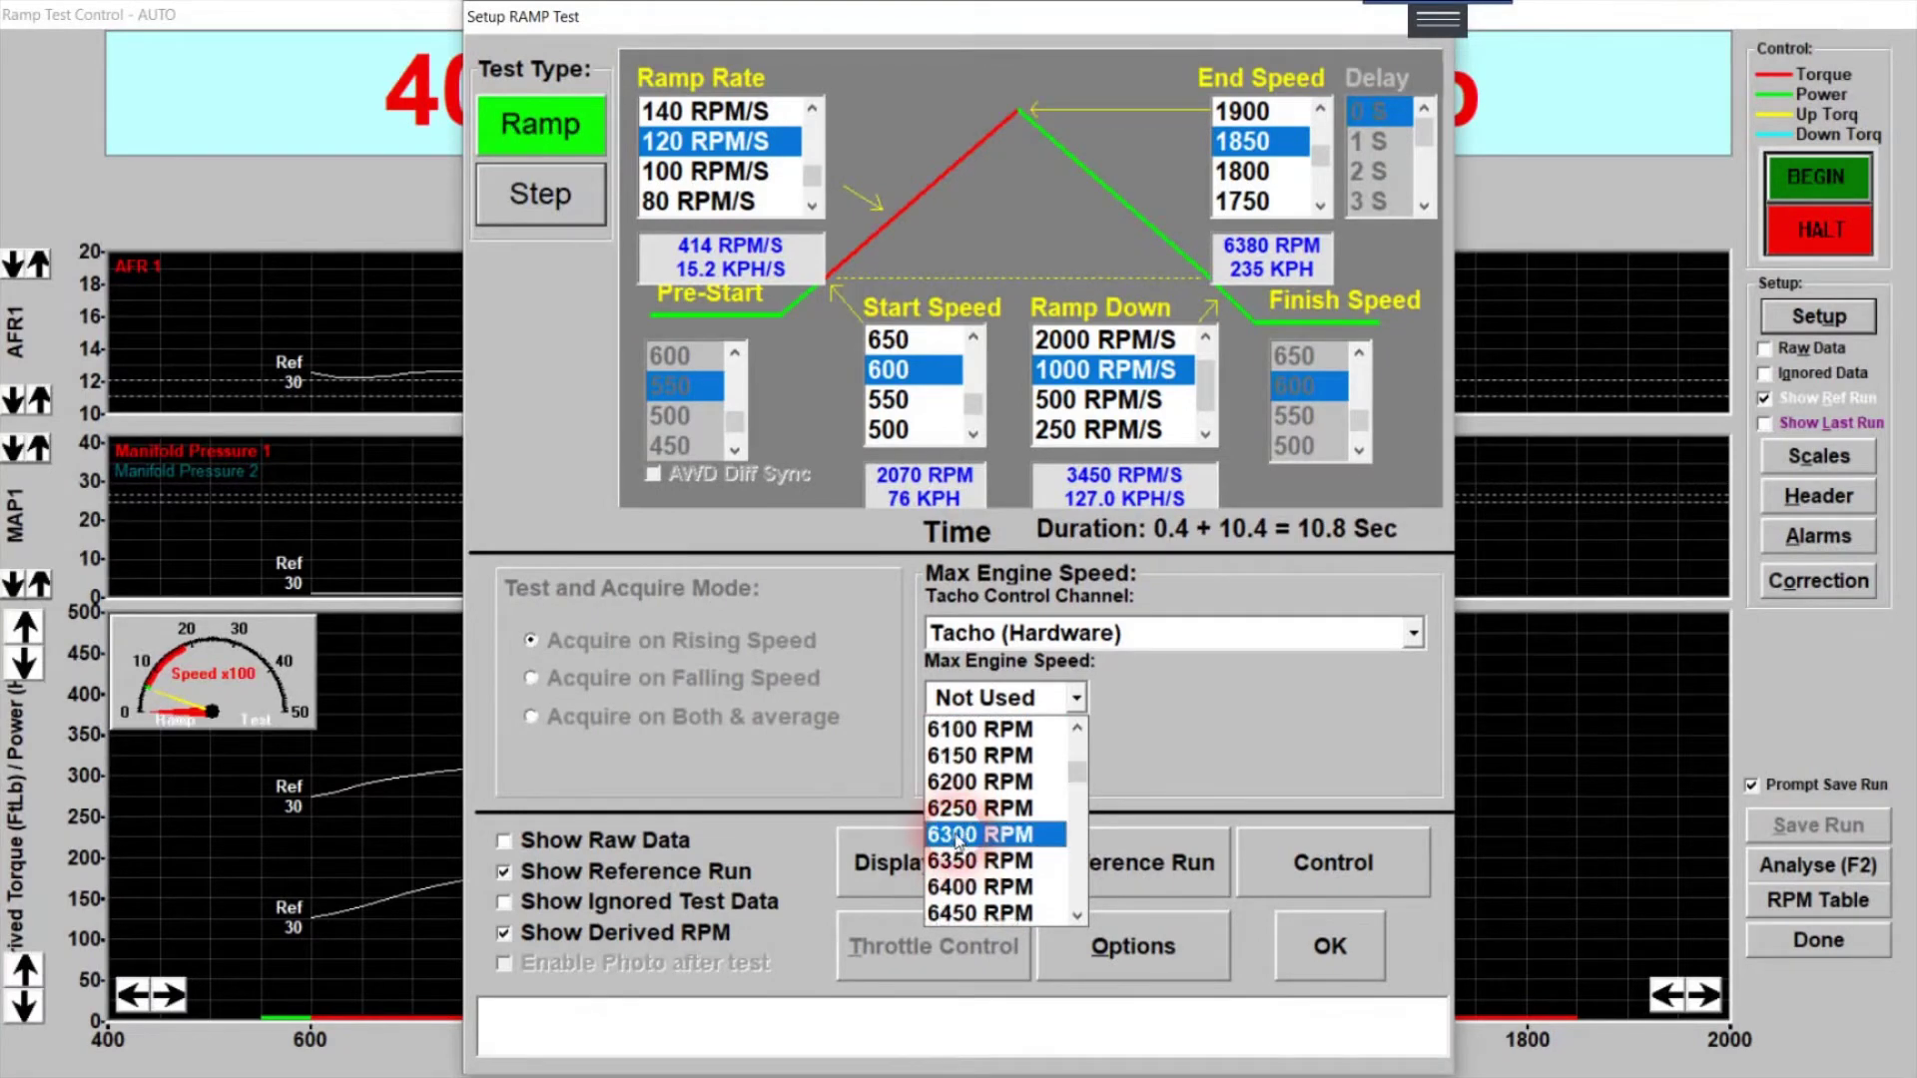
left_click(964, 838)
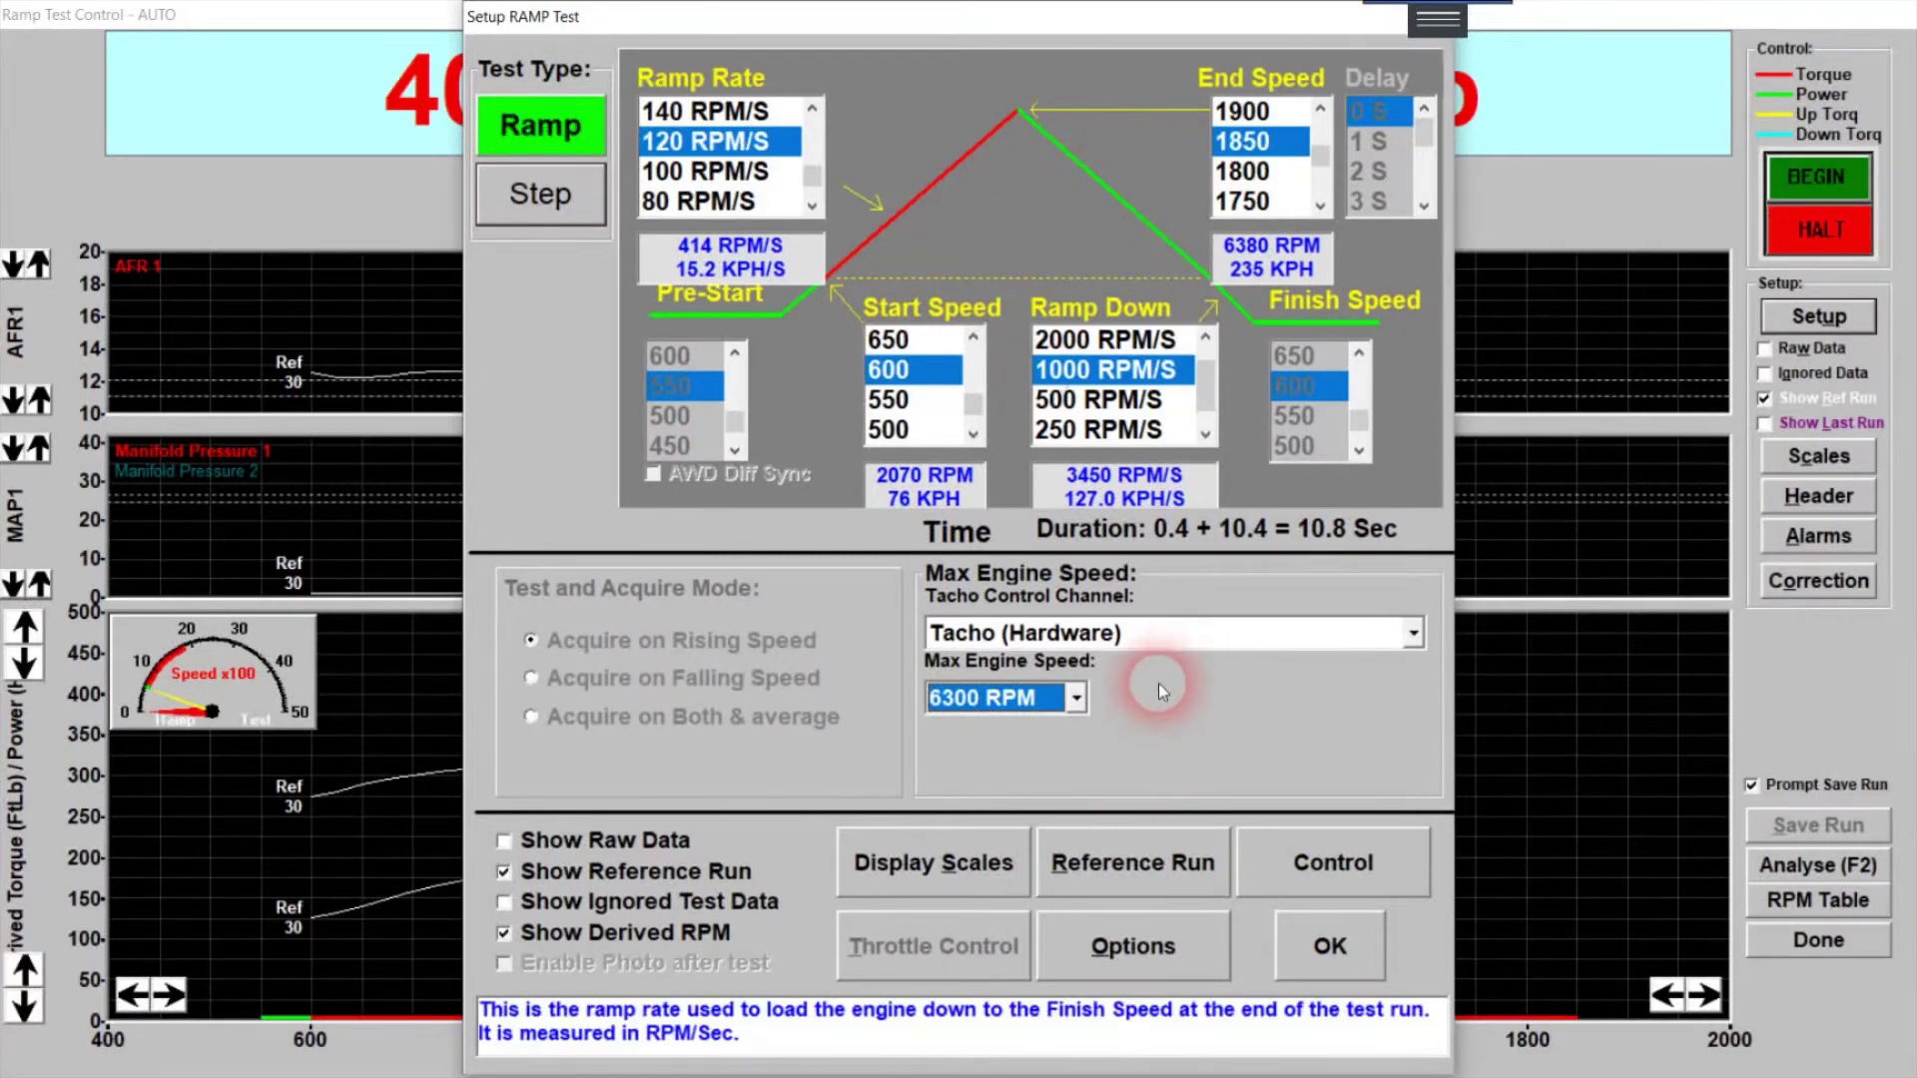
left_click(1413, 639)
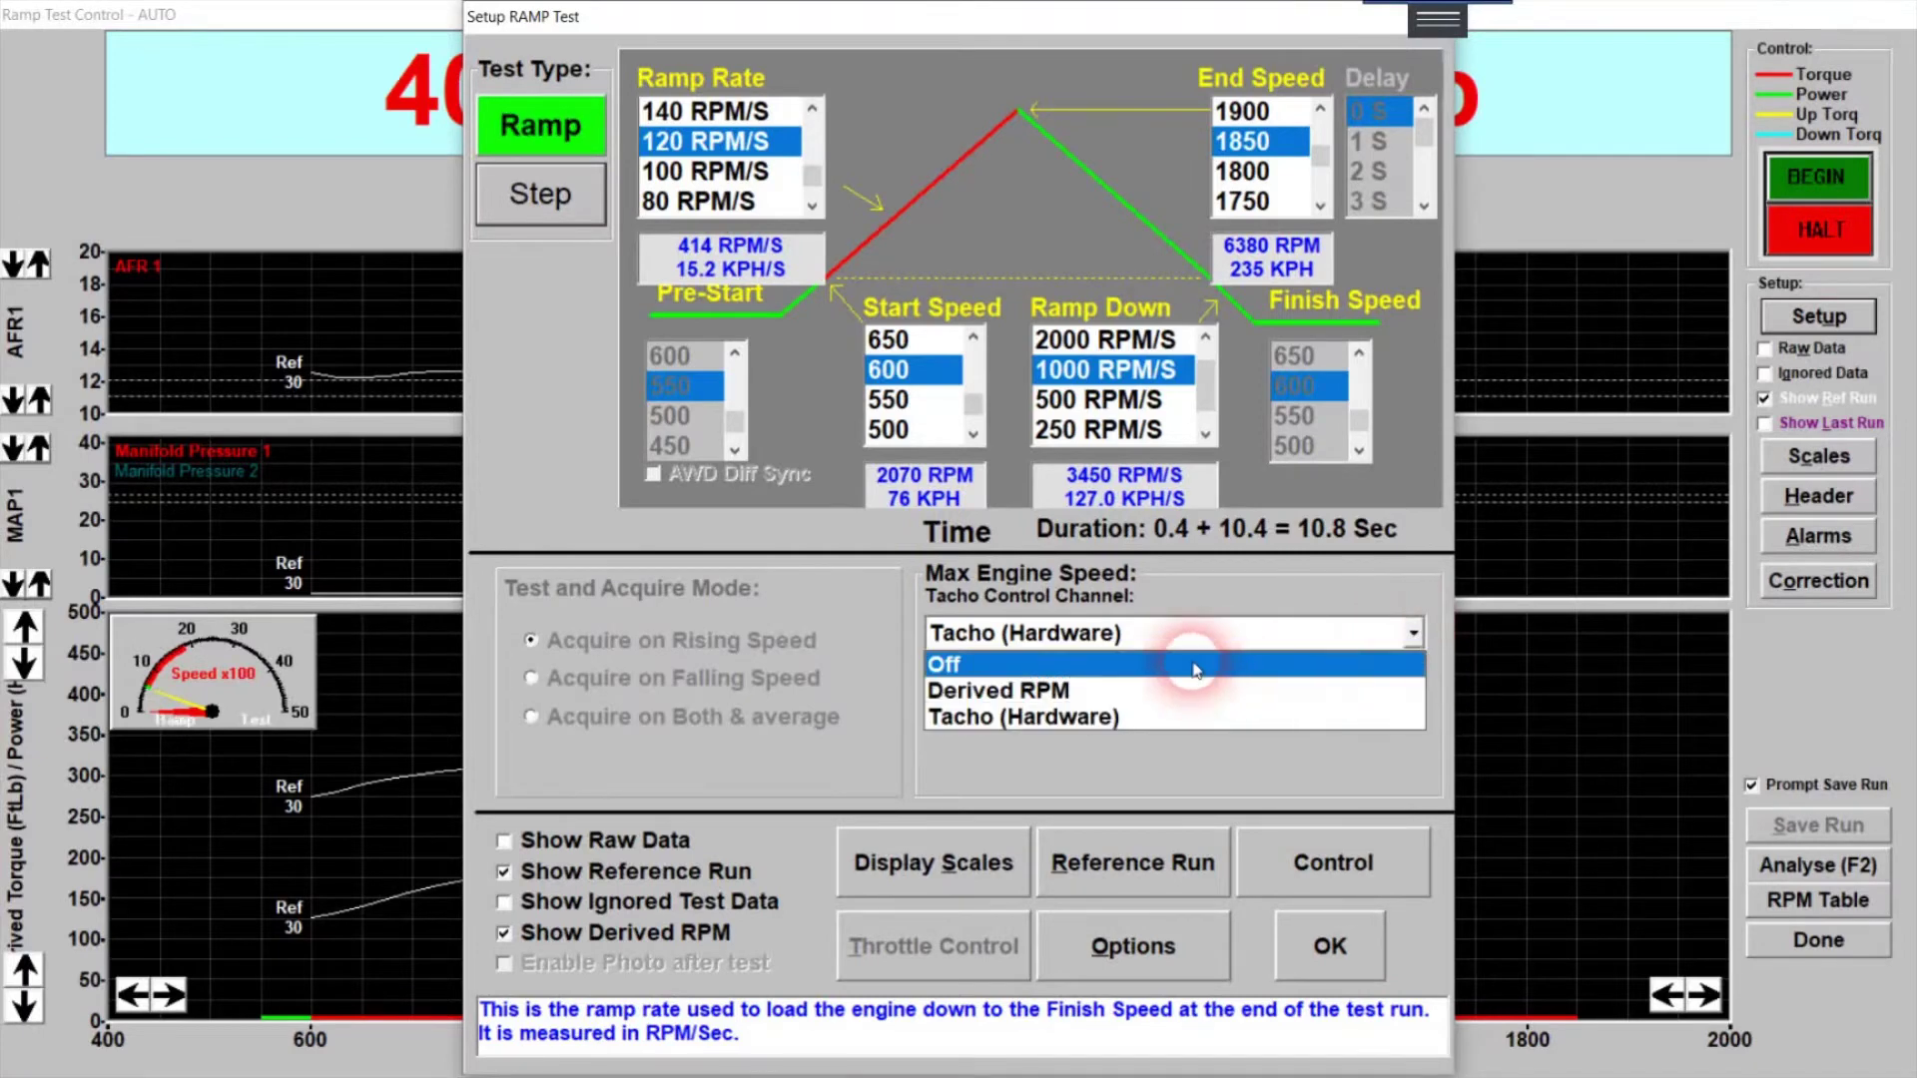
left_click(1194, 661)
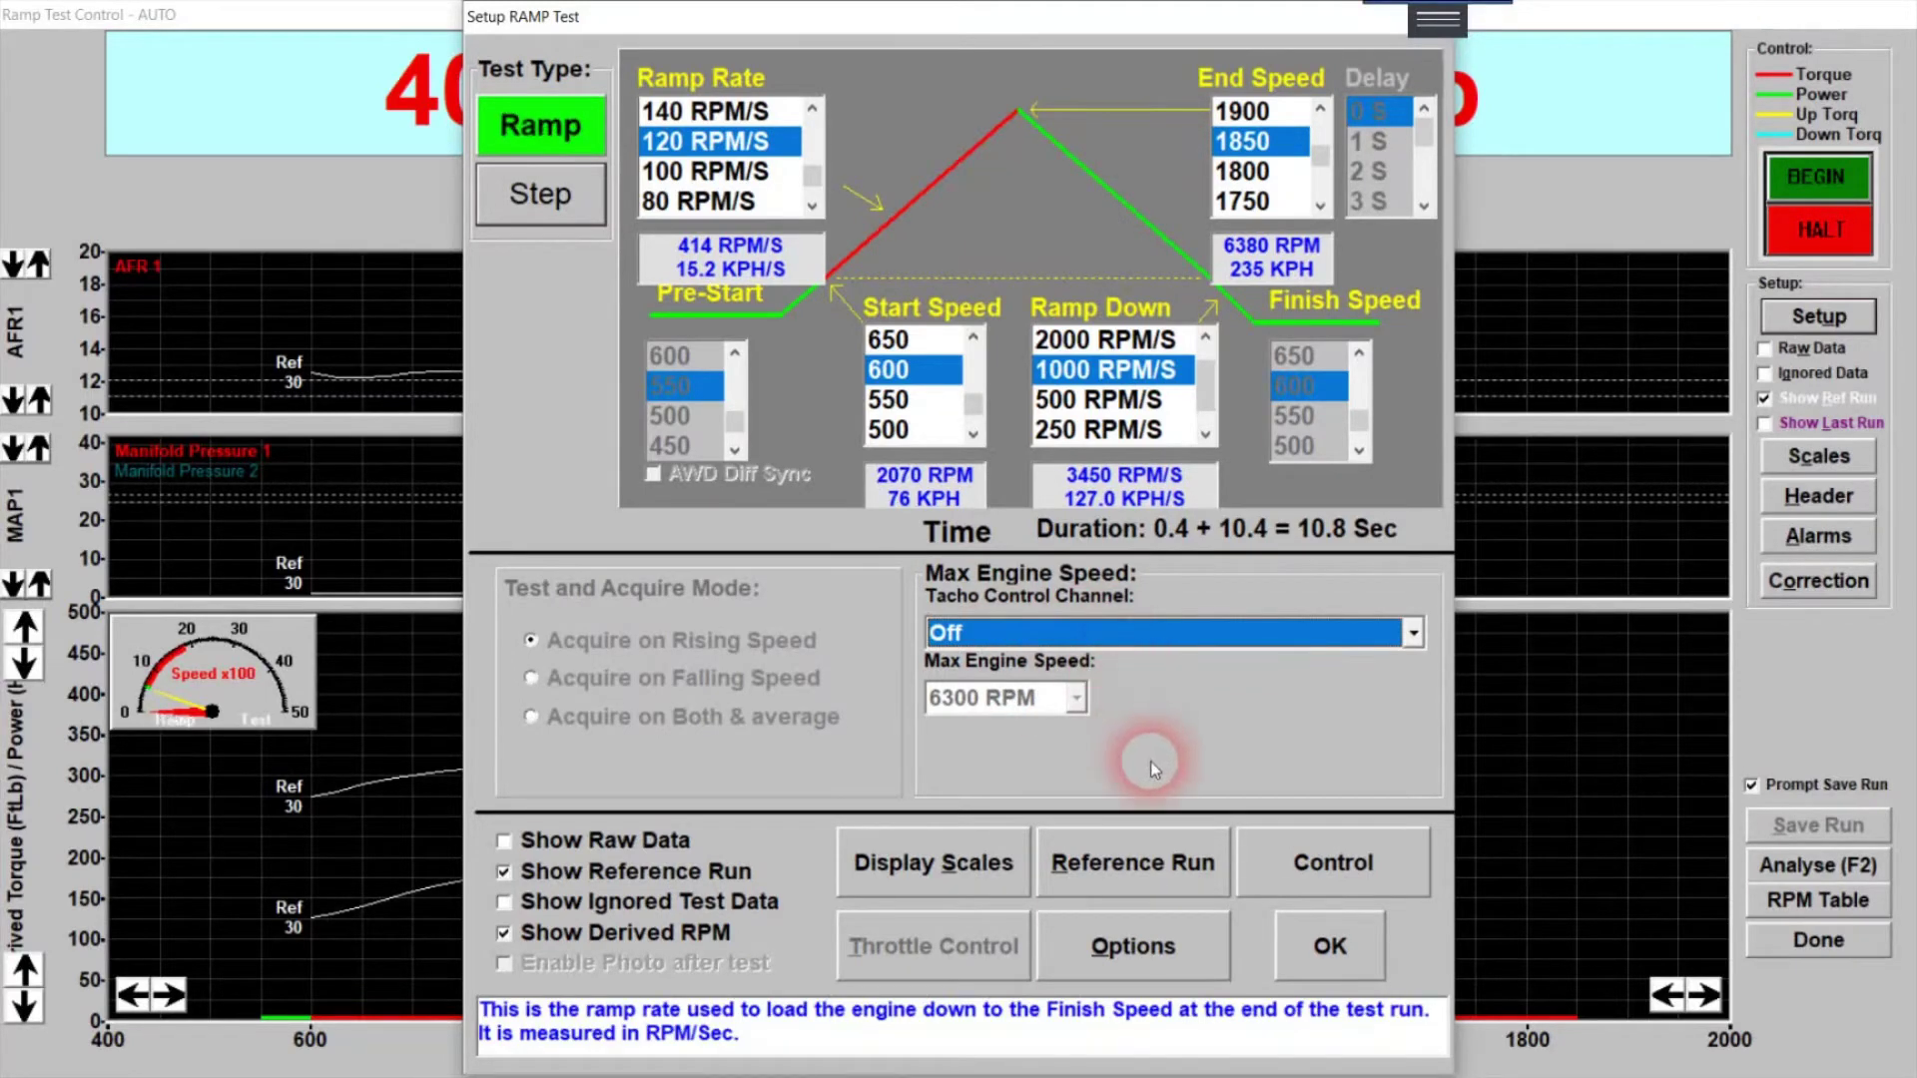
- Try displaying Power only on the ramp test graph, and restore the display of both torque and power
left_click(952, 866)
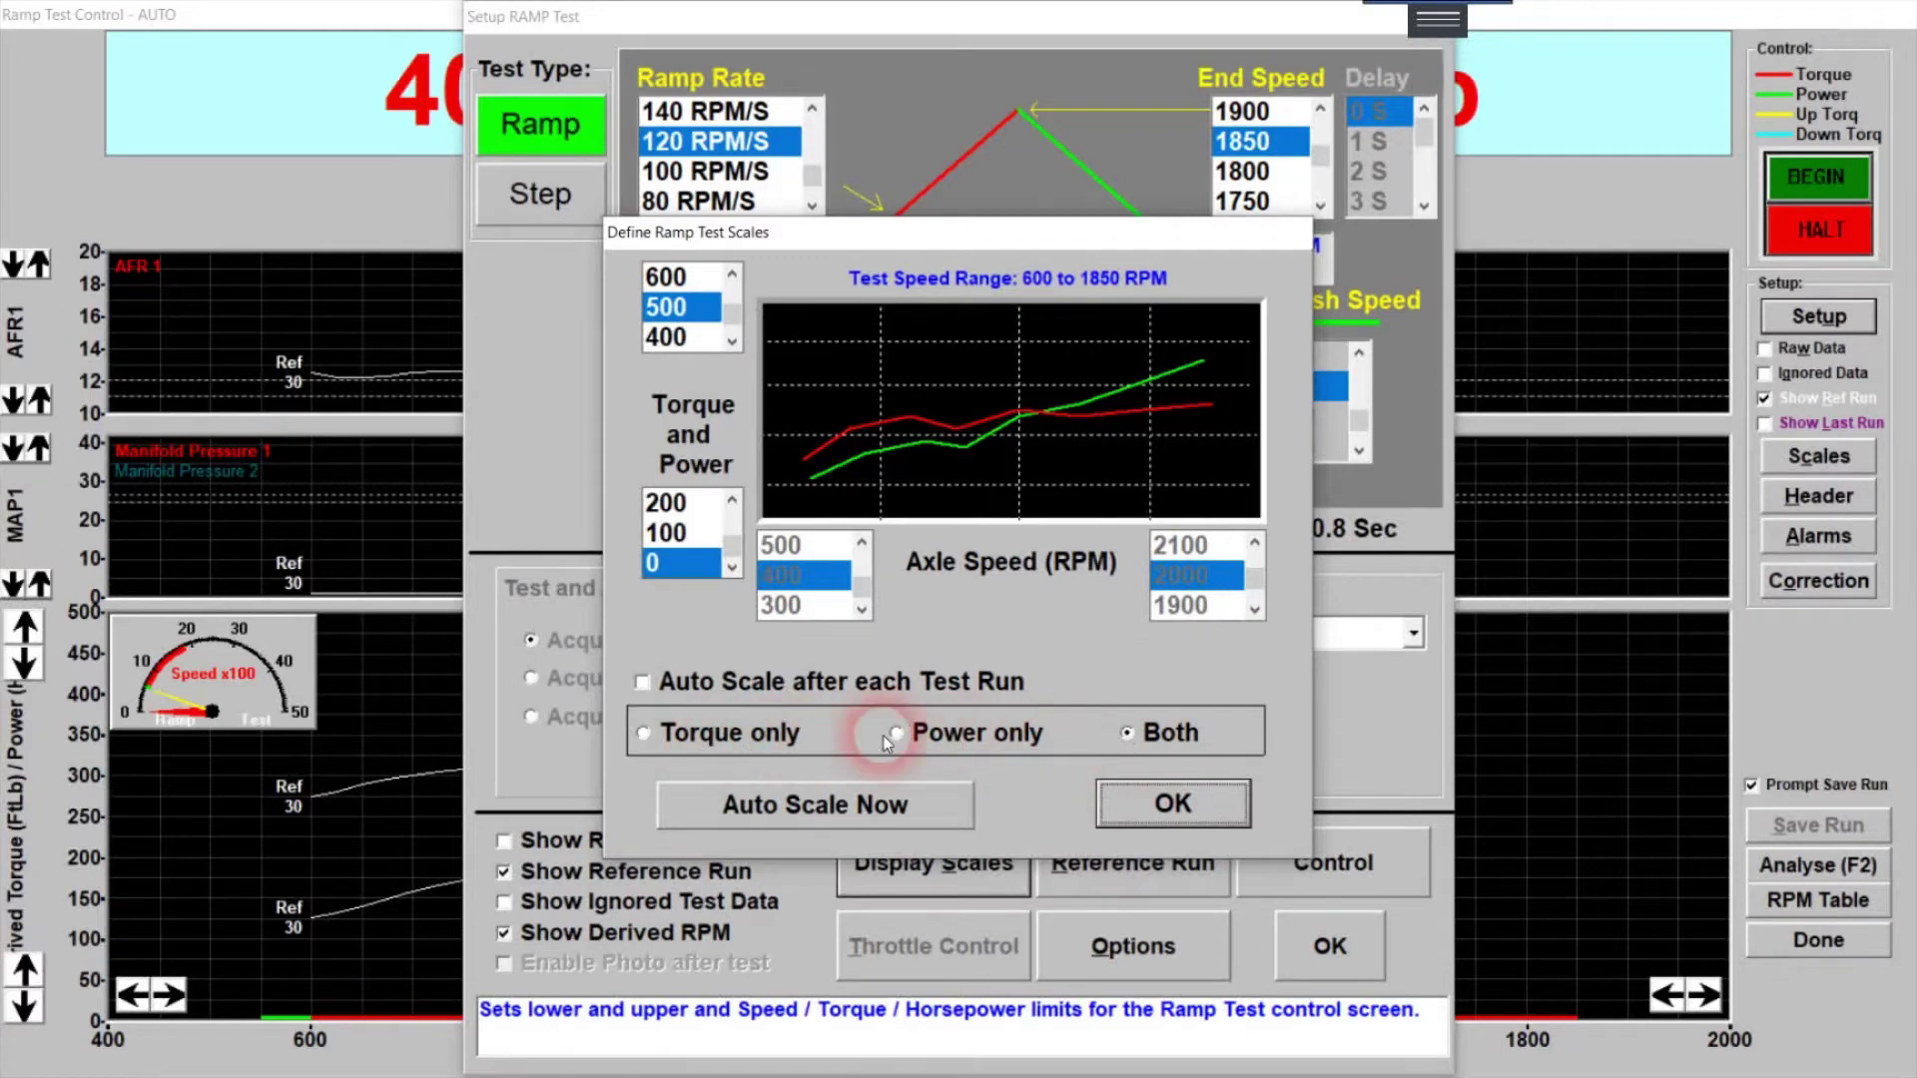
left_click(1143, 799)
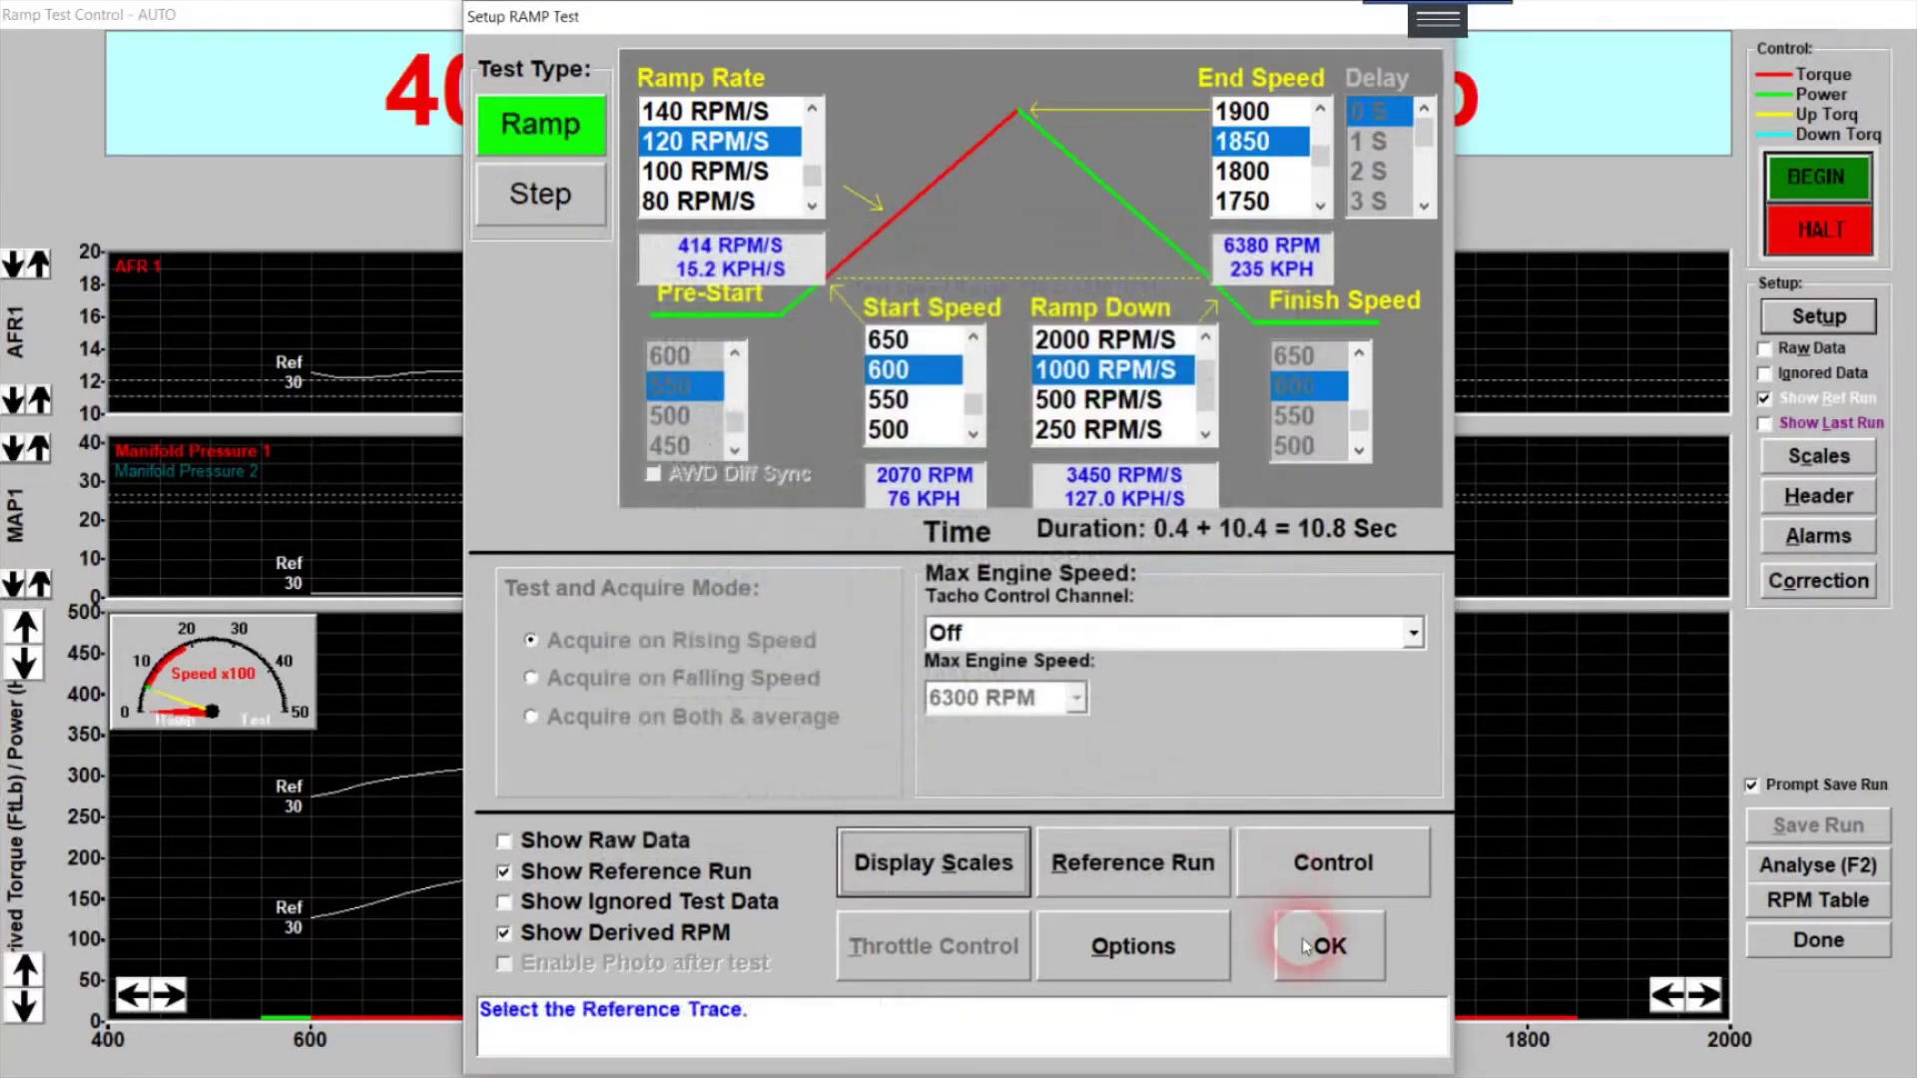
left_click(1292, 922)
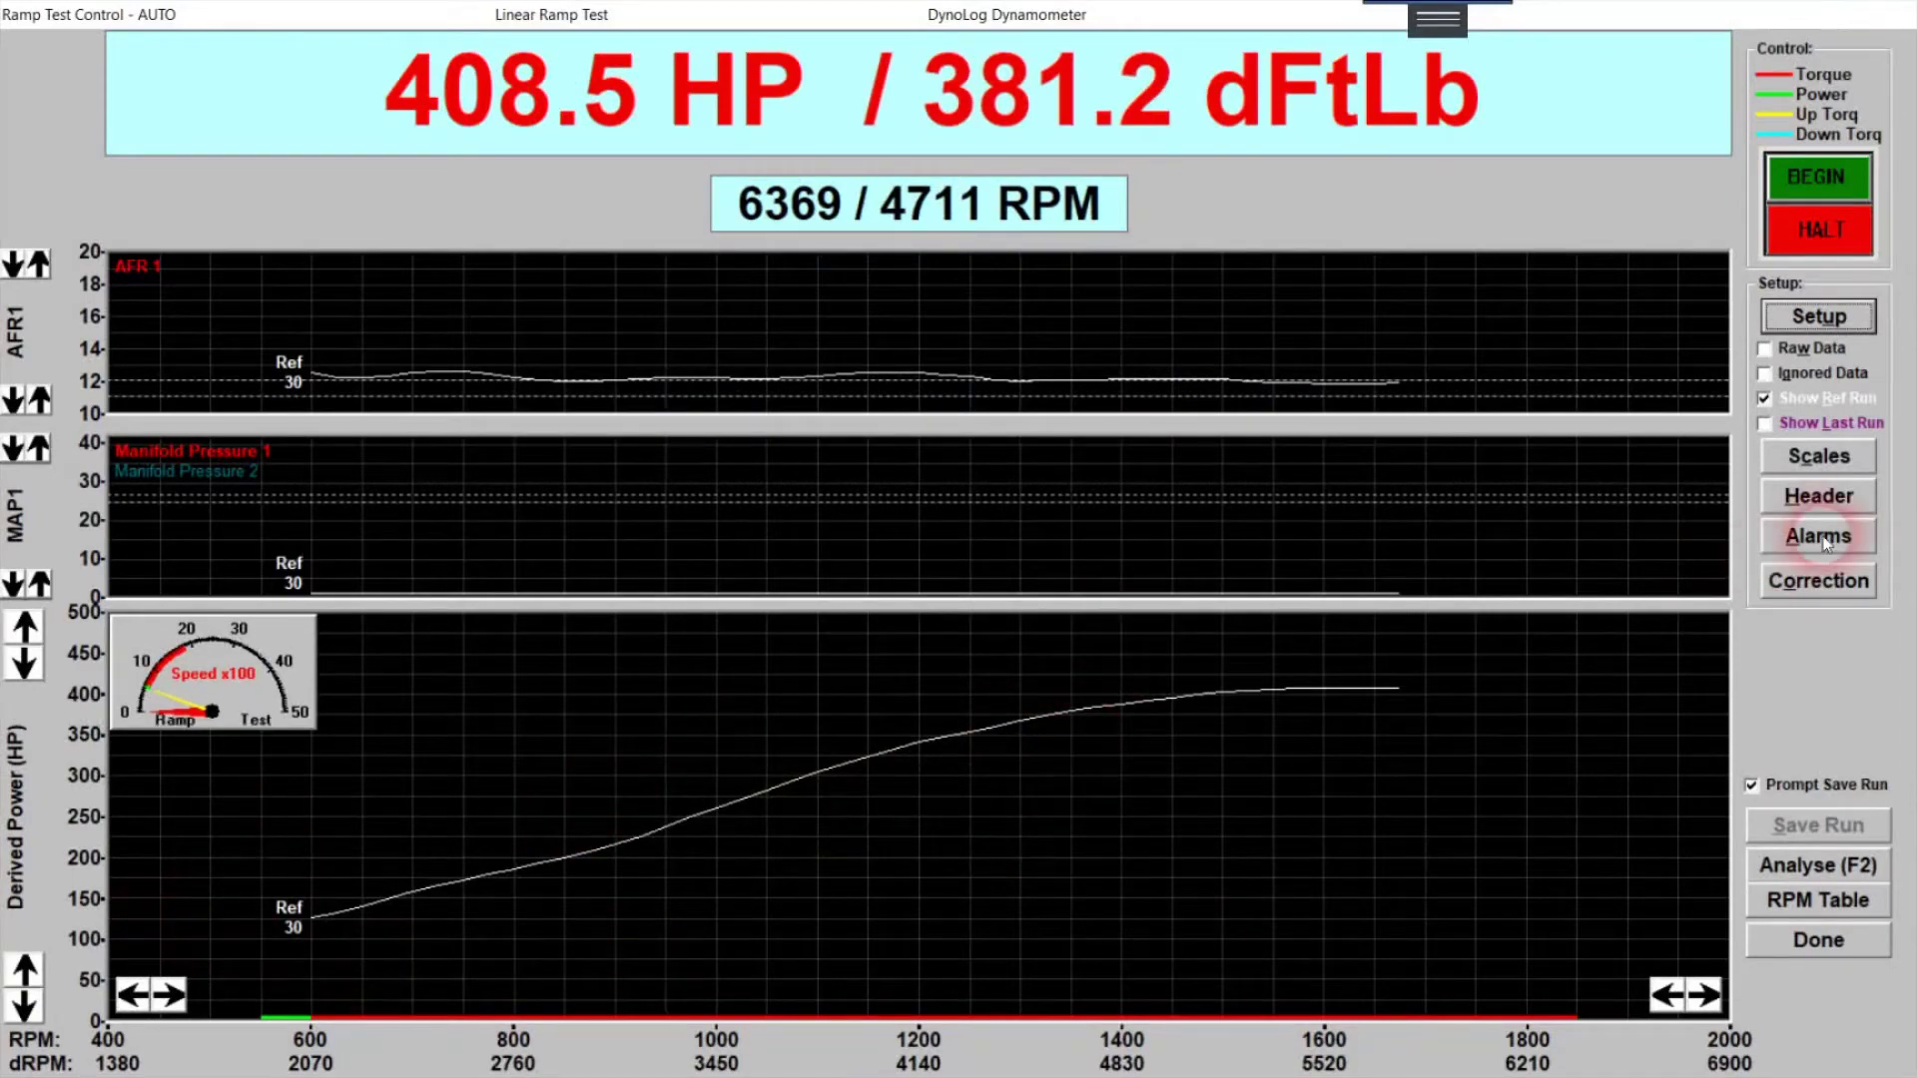
left_click(1818, 317)
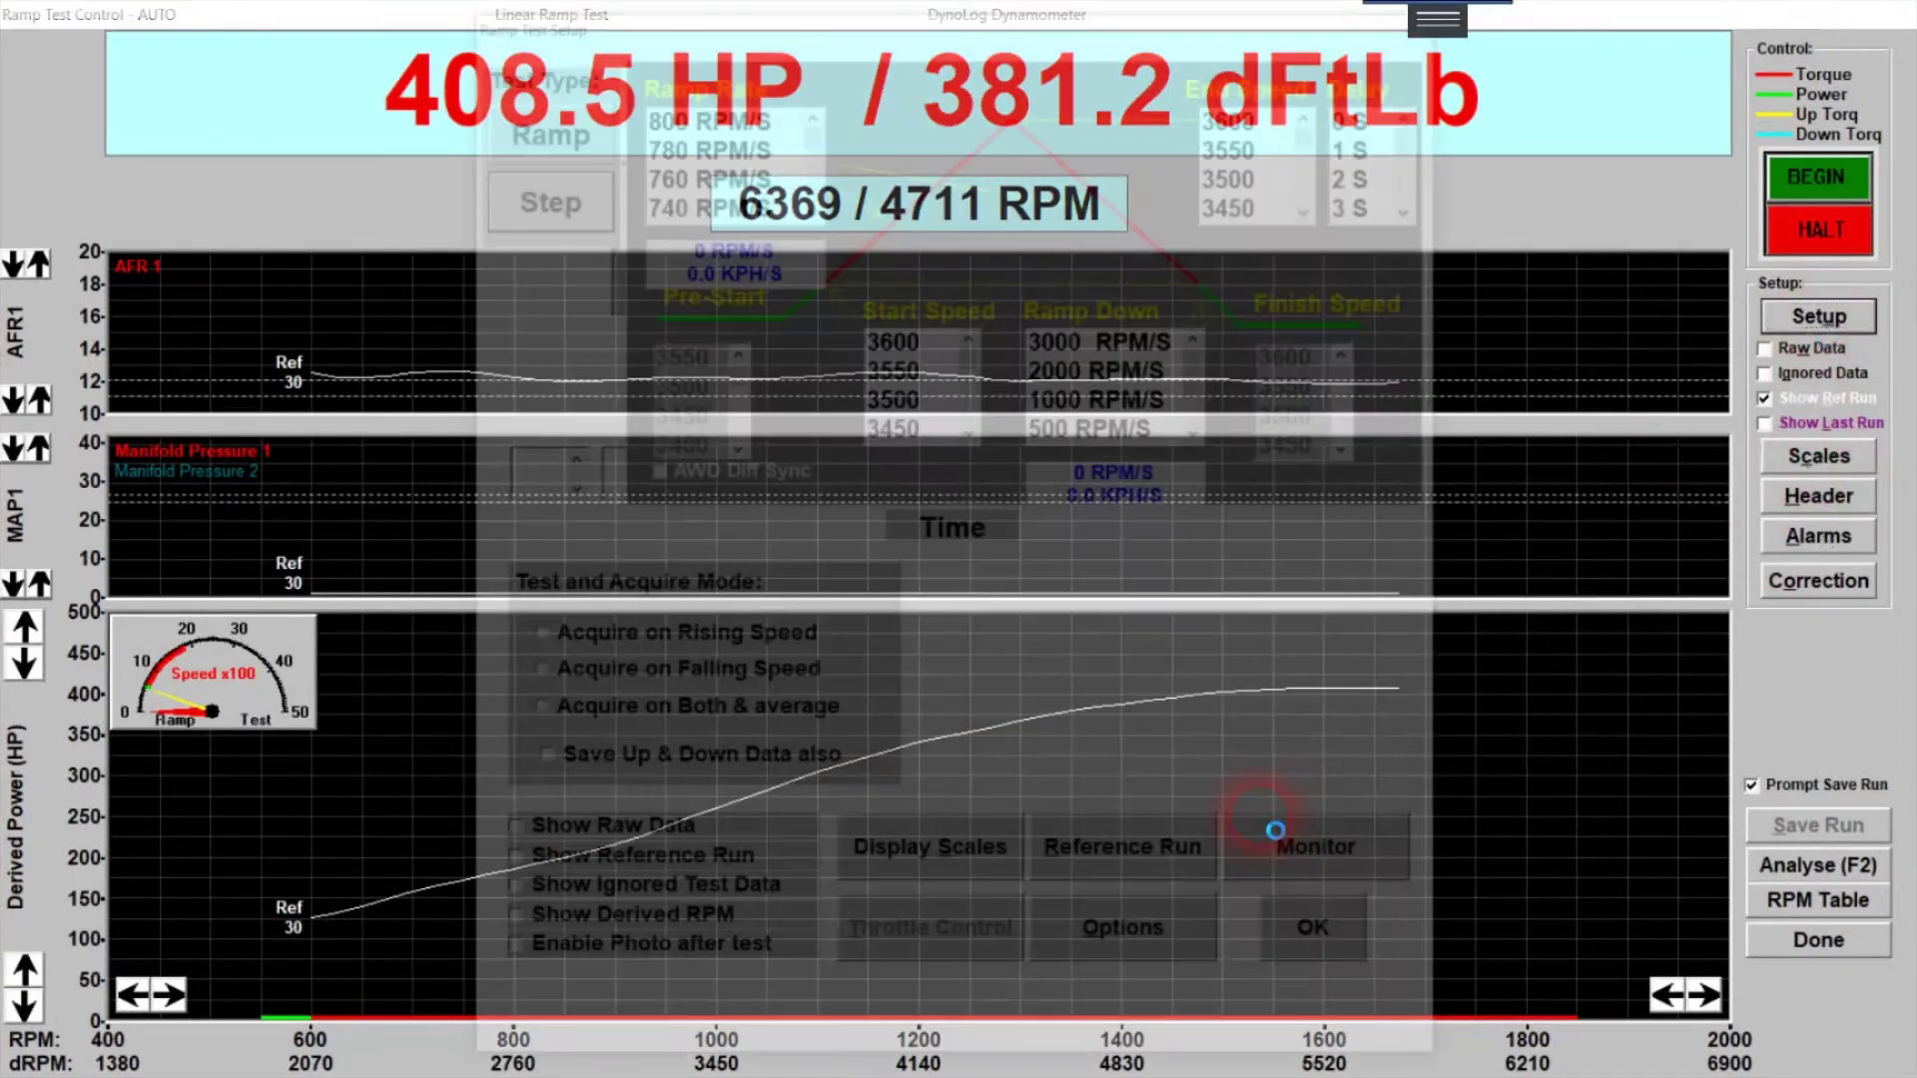
left_click(934, 863)
left_click(1148, 732)
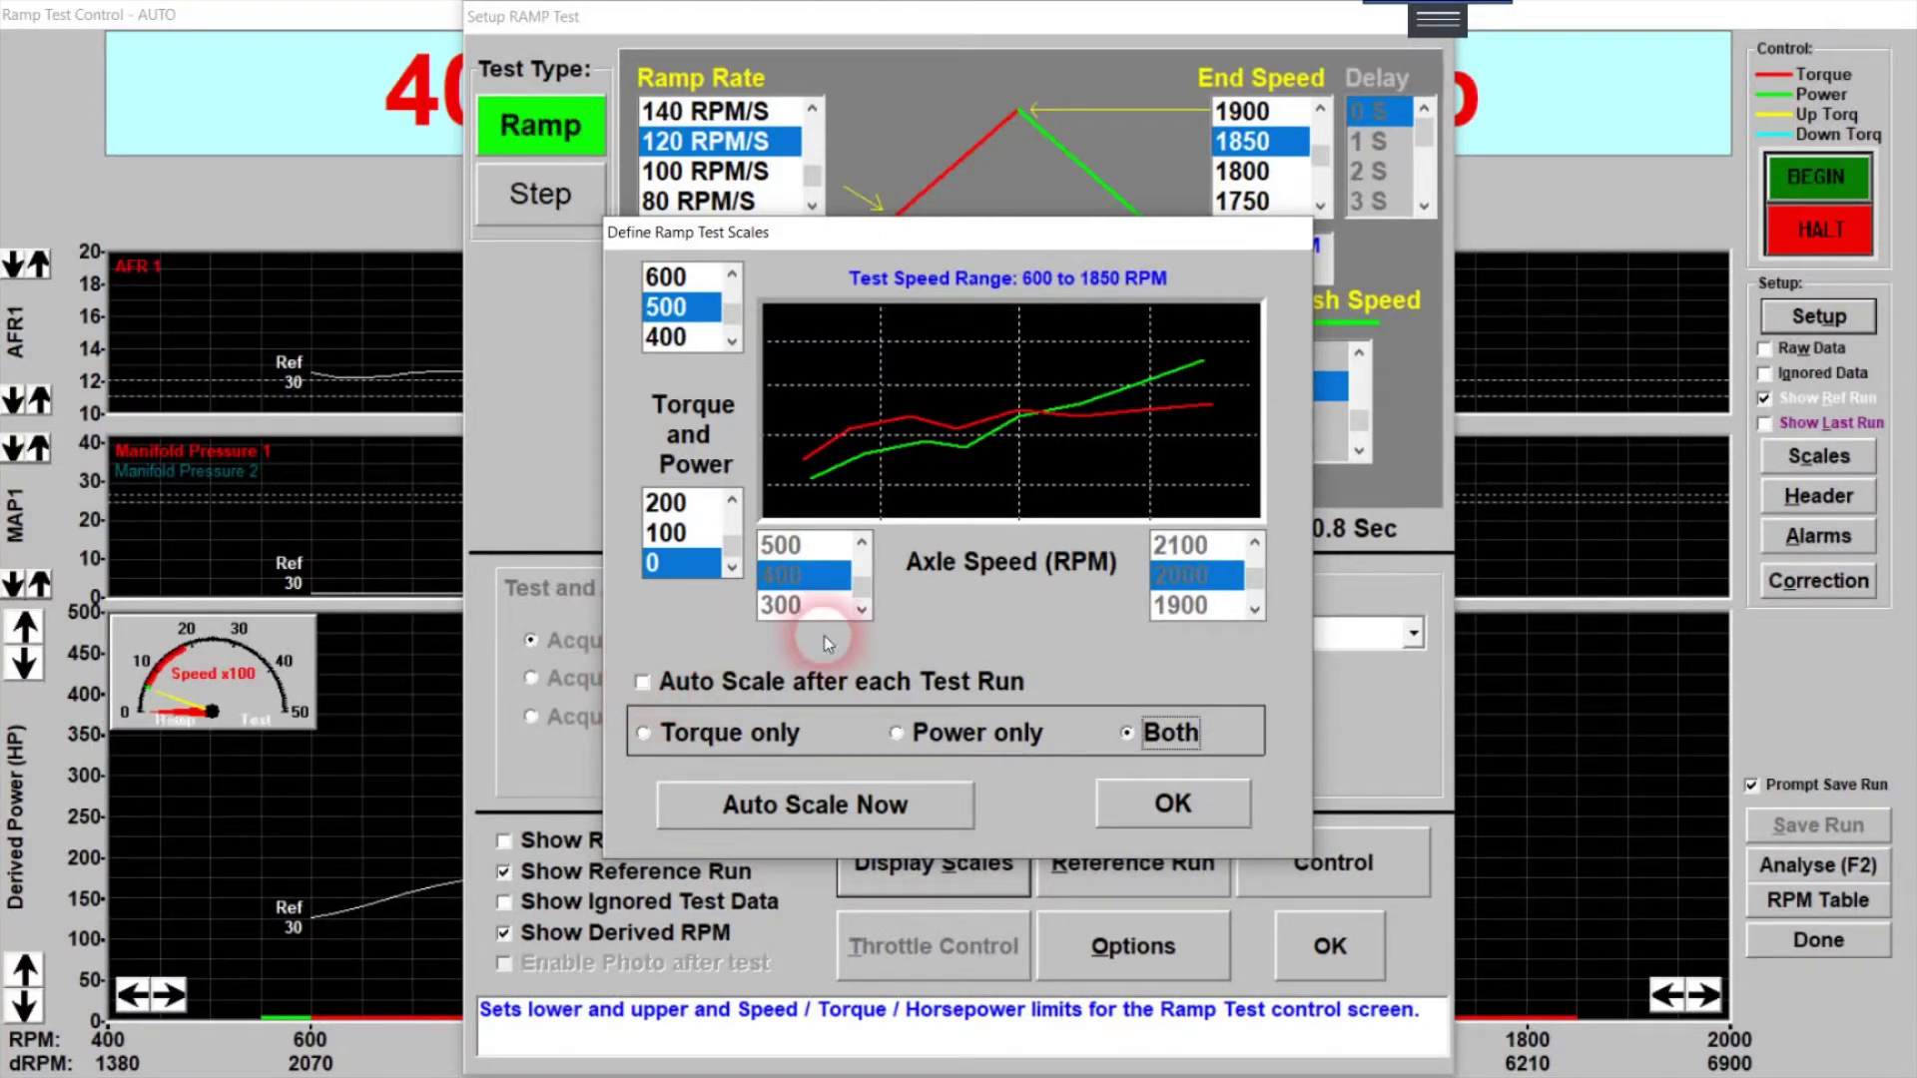
left_click(1153, 804)
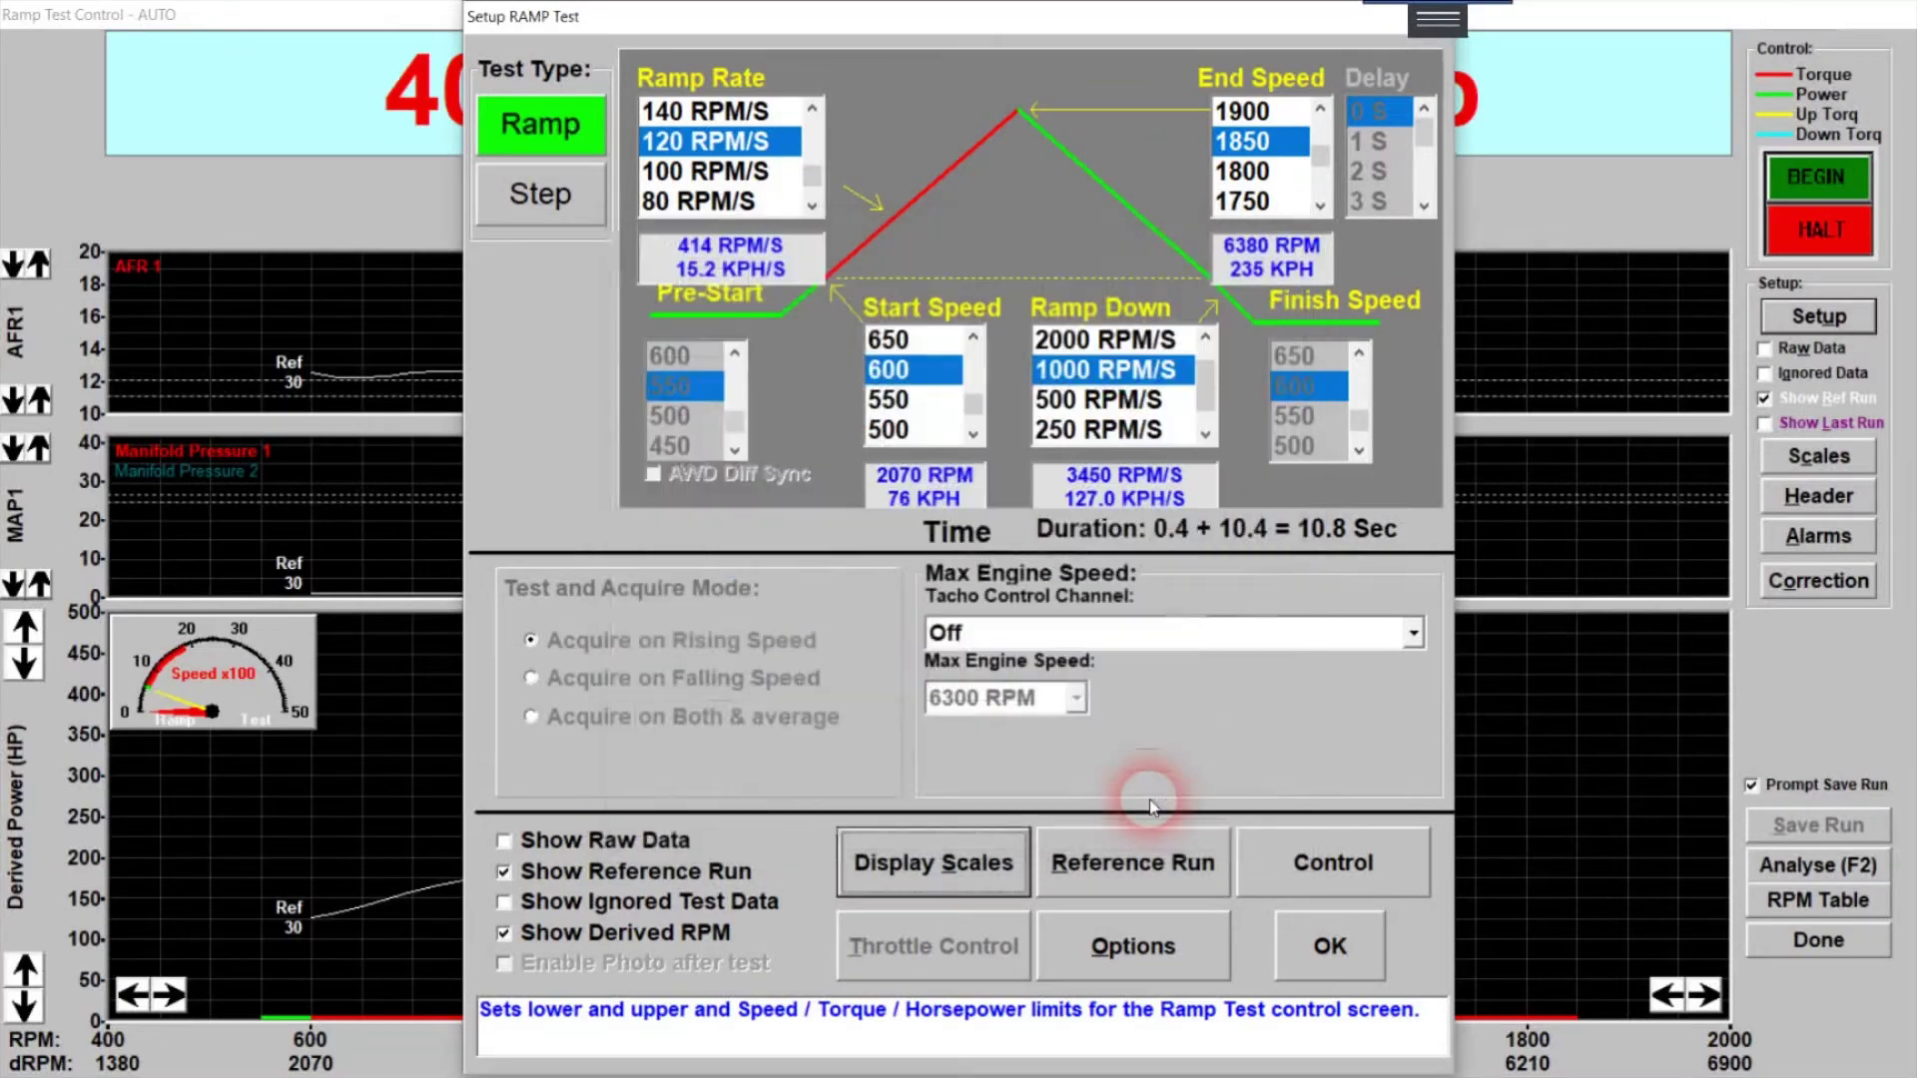
left_click(1328, 950)
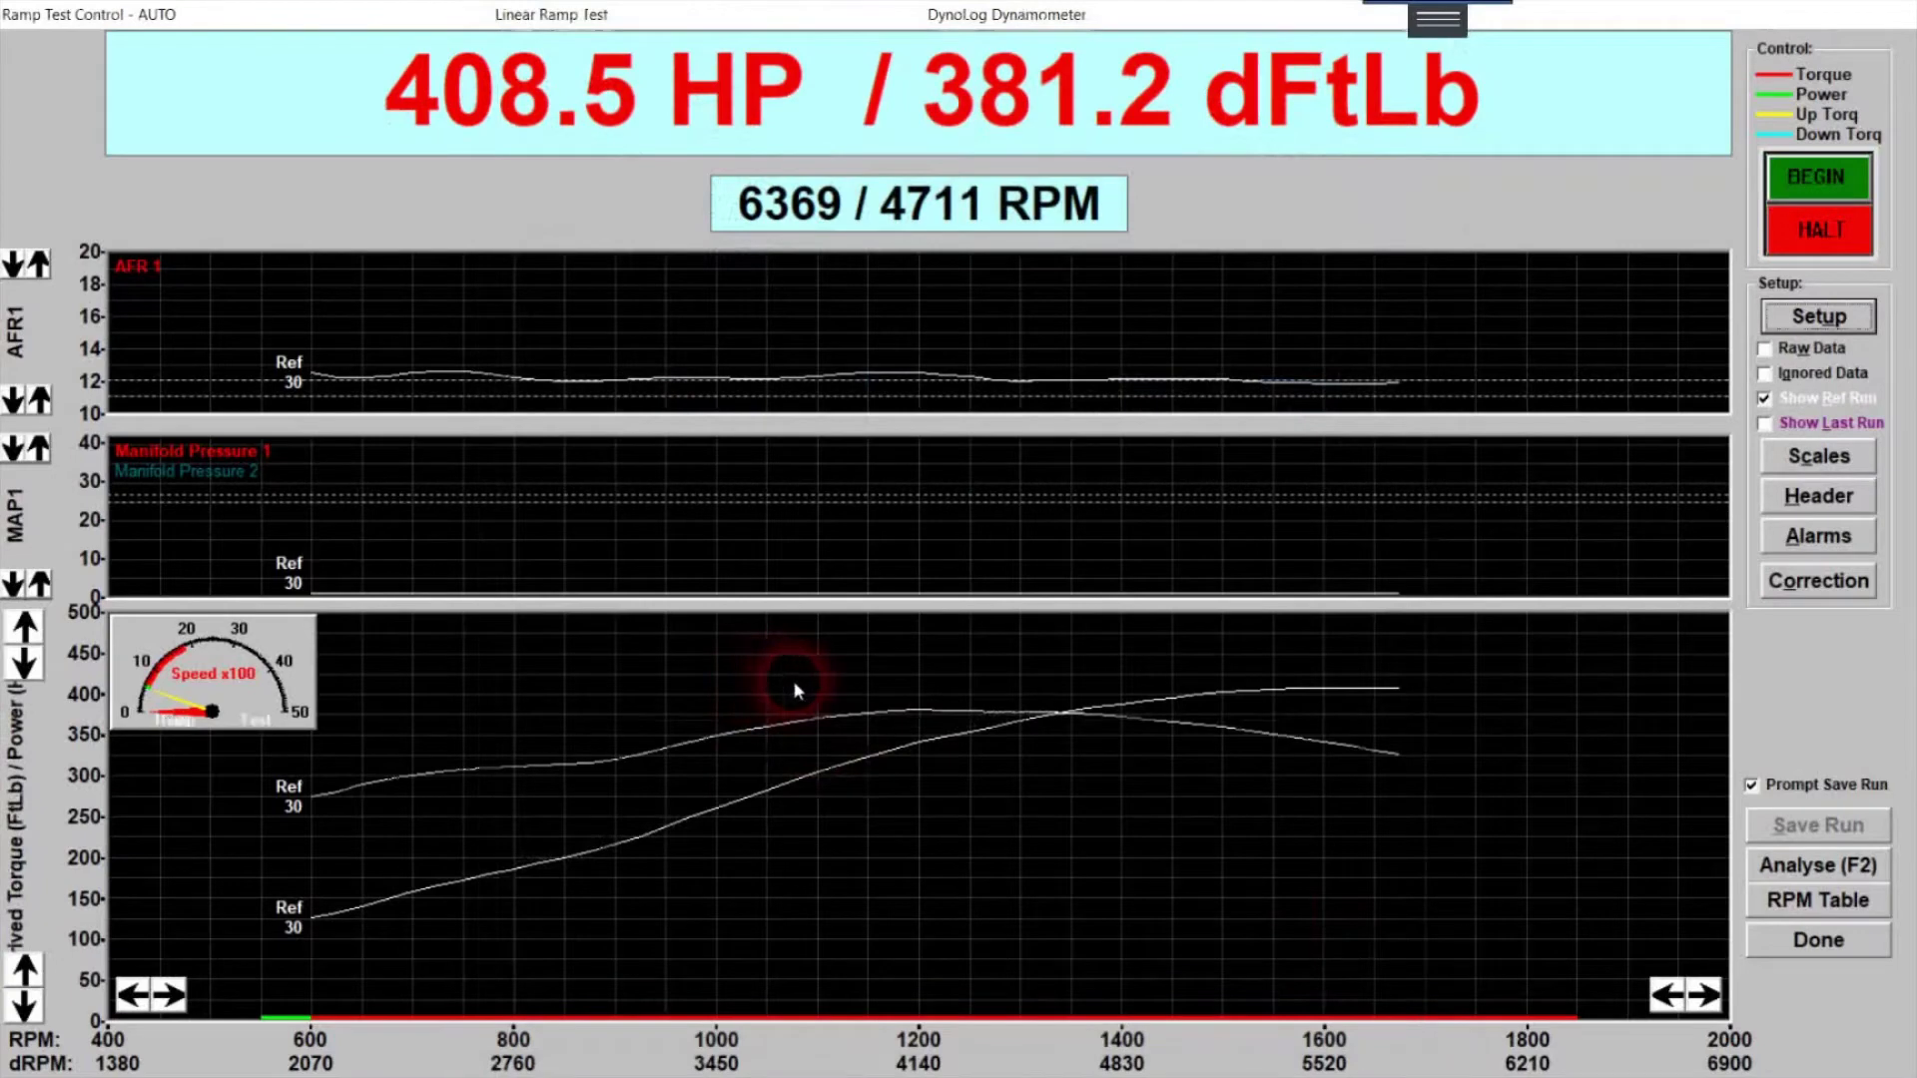
- Try the torque and power axis with an upper limit of 800 and a lower limit of 100, restoring 500 and 0
left_click(22, 627)
left_click(22, 627)
left_click(22, 627)
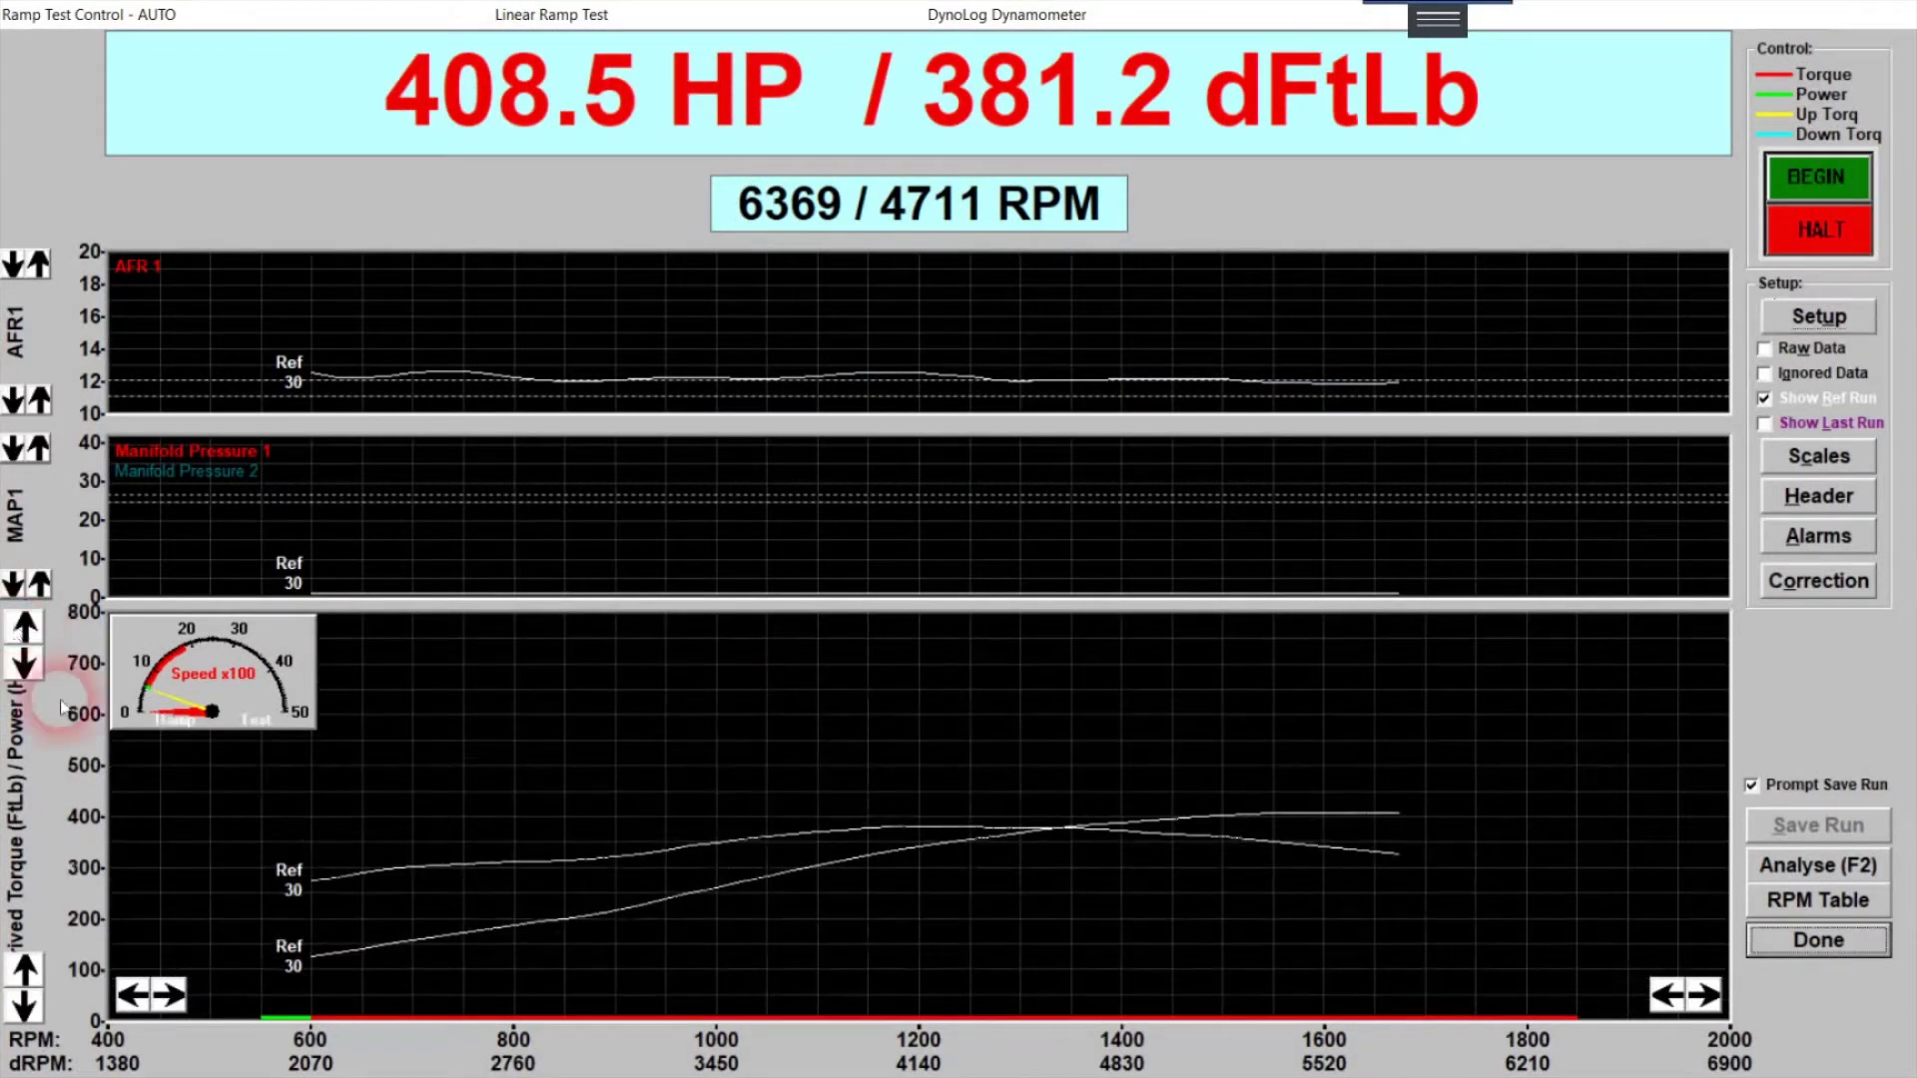
left_click(25, 663)
left_click(25, 664)
left_click(25, 664)
left_click(25, 664)
left_click(24, 663)
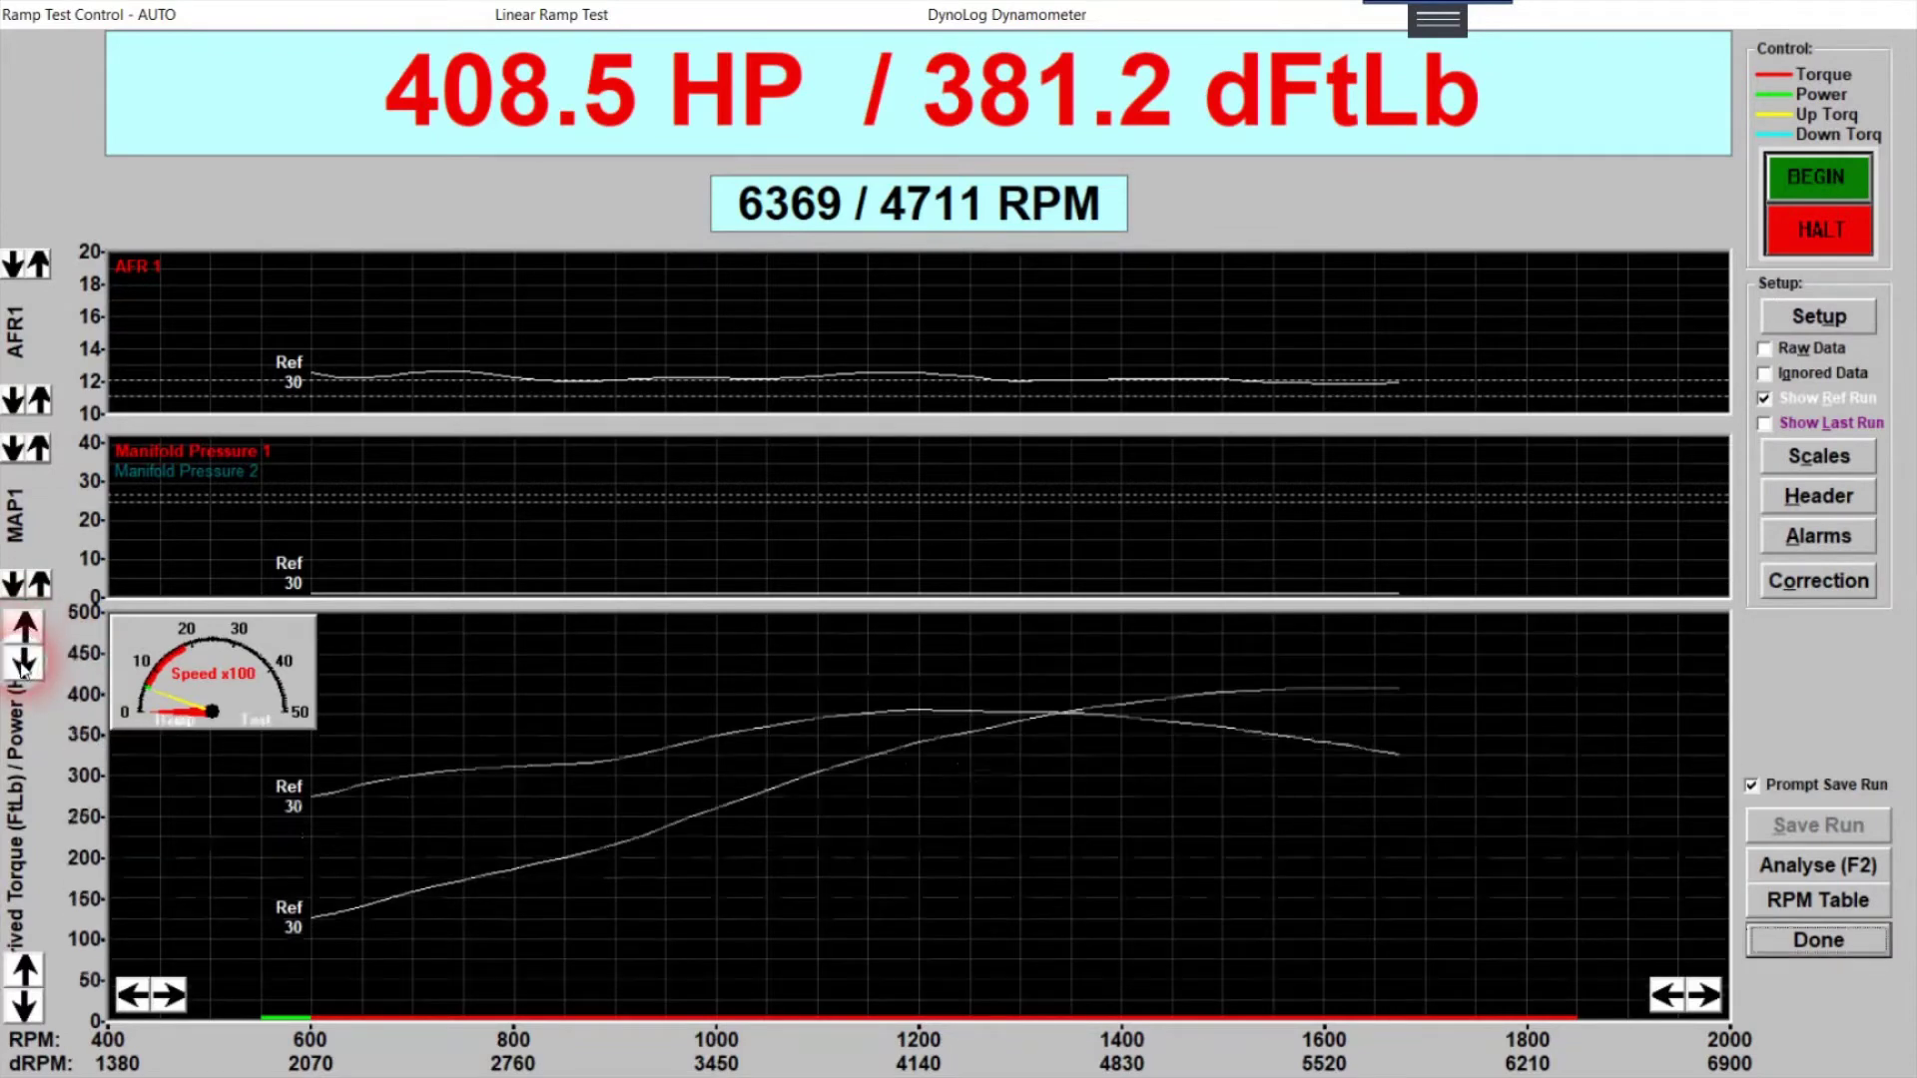
left_click(26, 971)
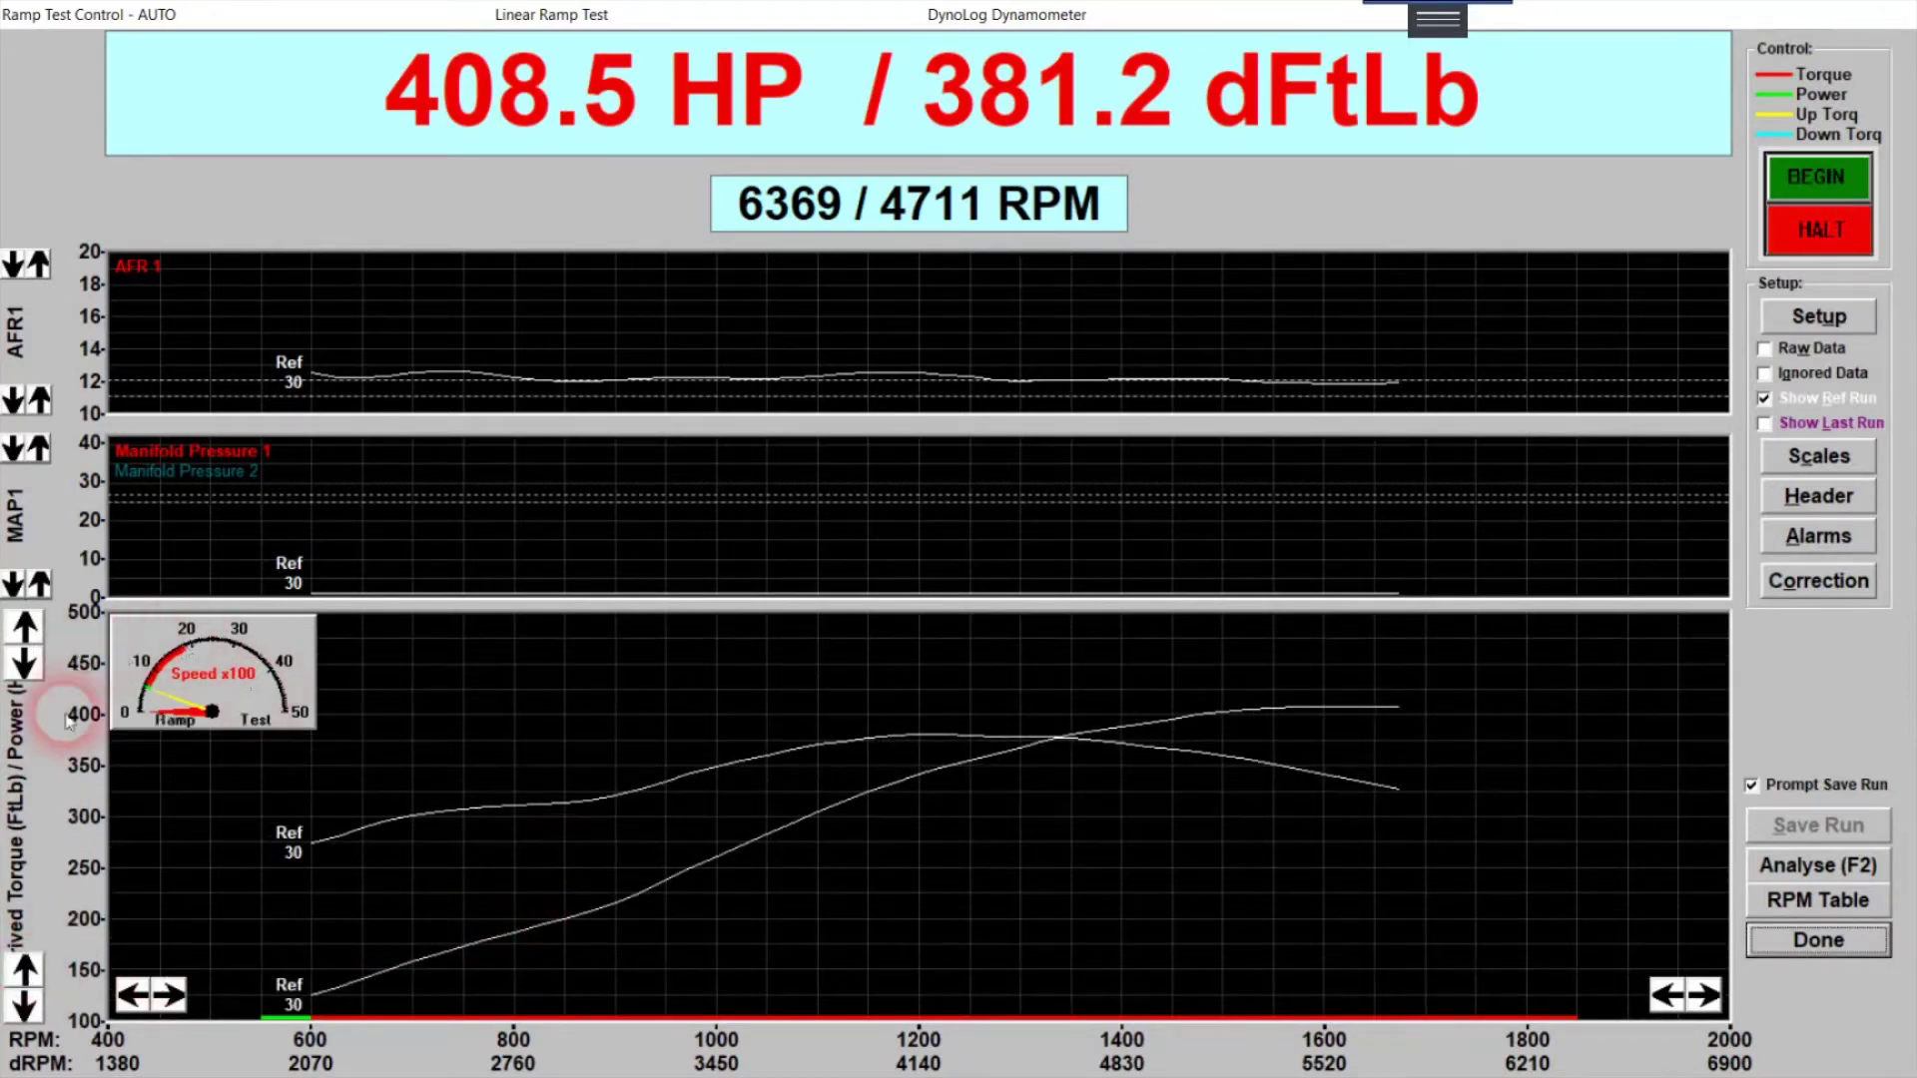
left_click(25, 1005)
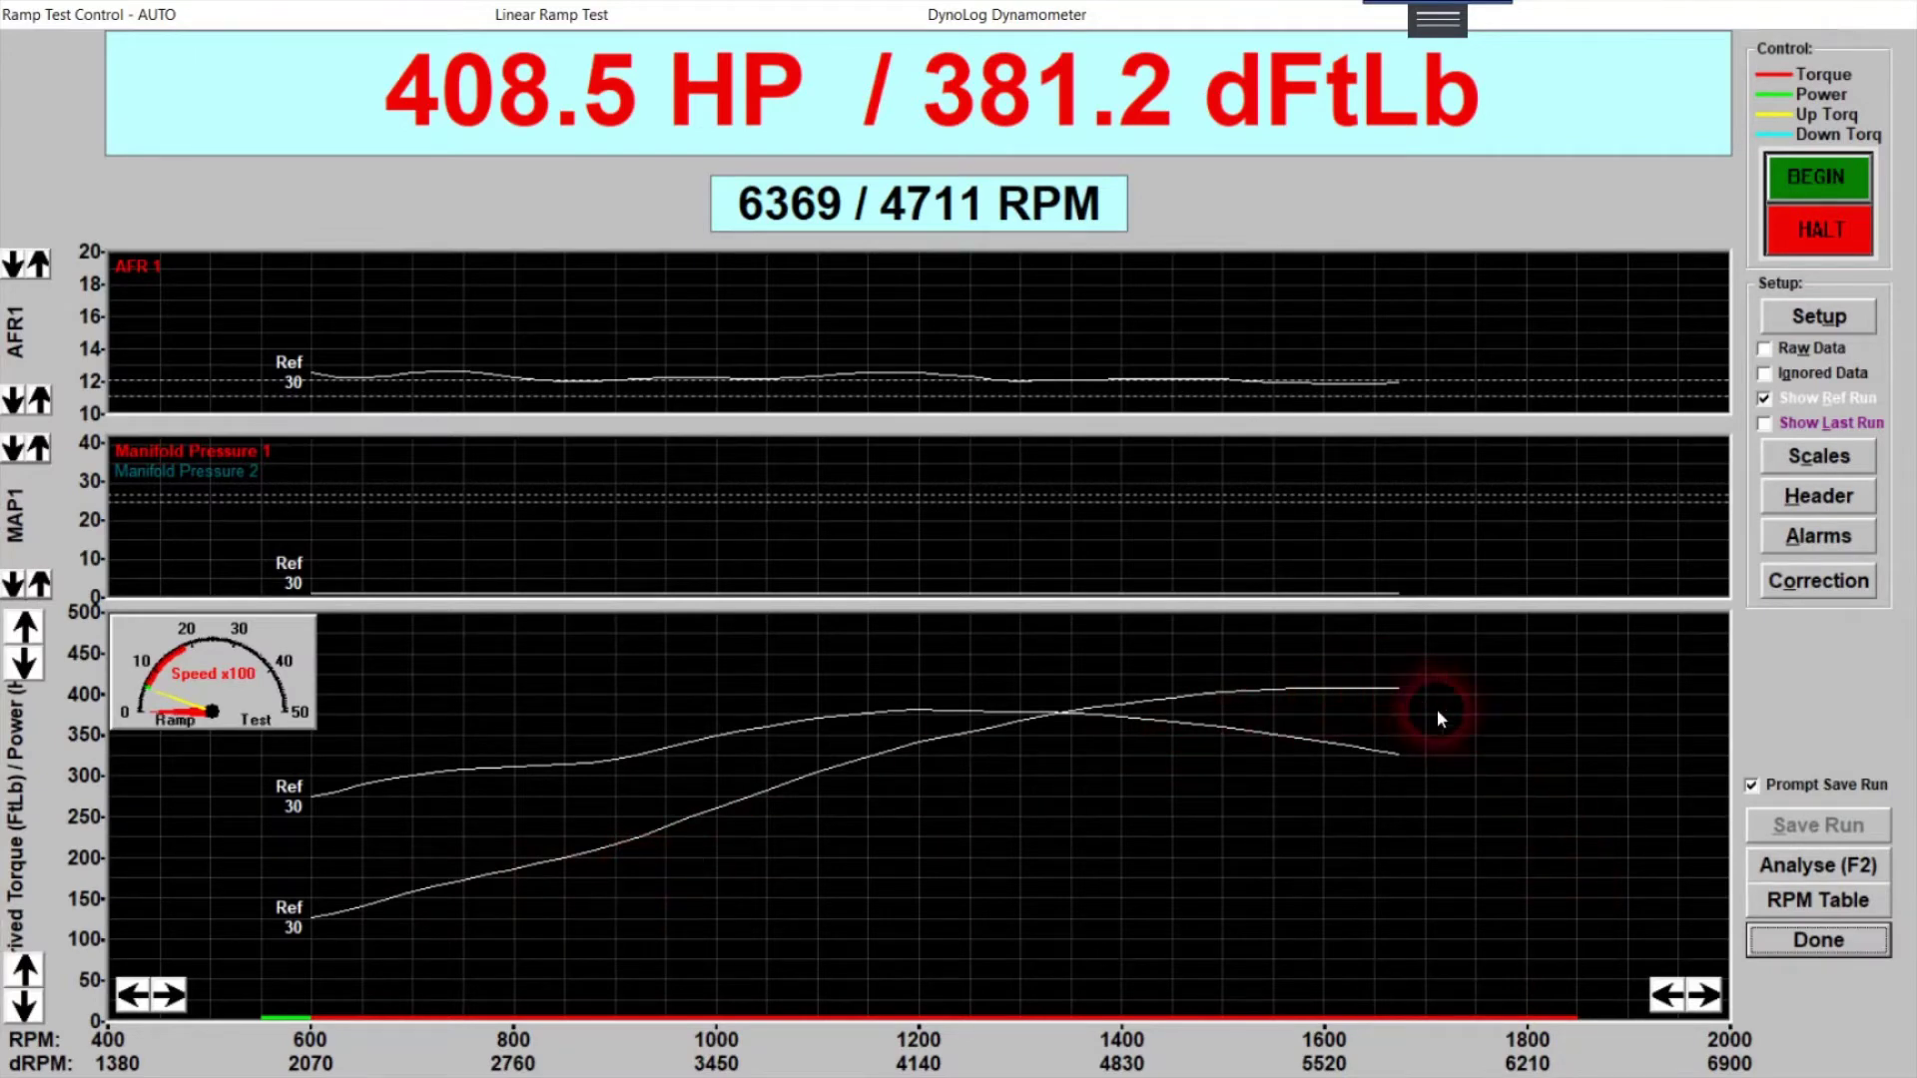
- Reduce the graph's upper axle speed limit to 1800 RPM and reopen the ramp test setup to check the end speed
left_click(1657, 1001)
left_click(1661, 1005)
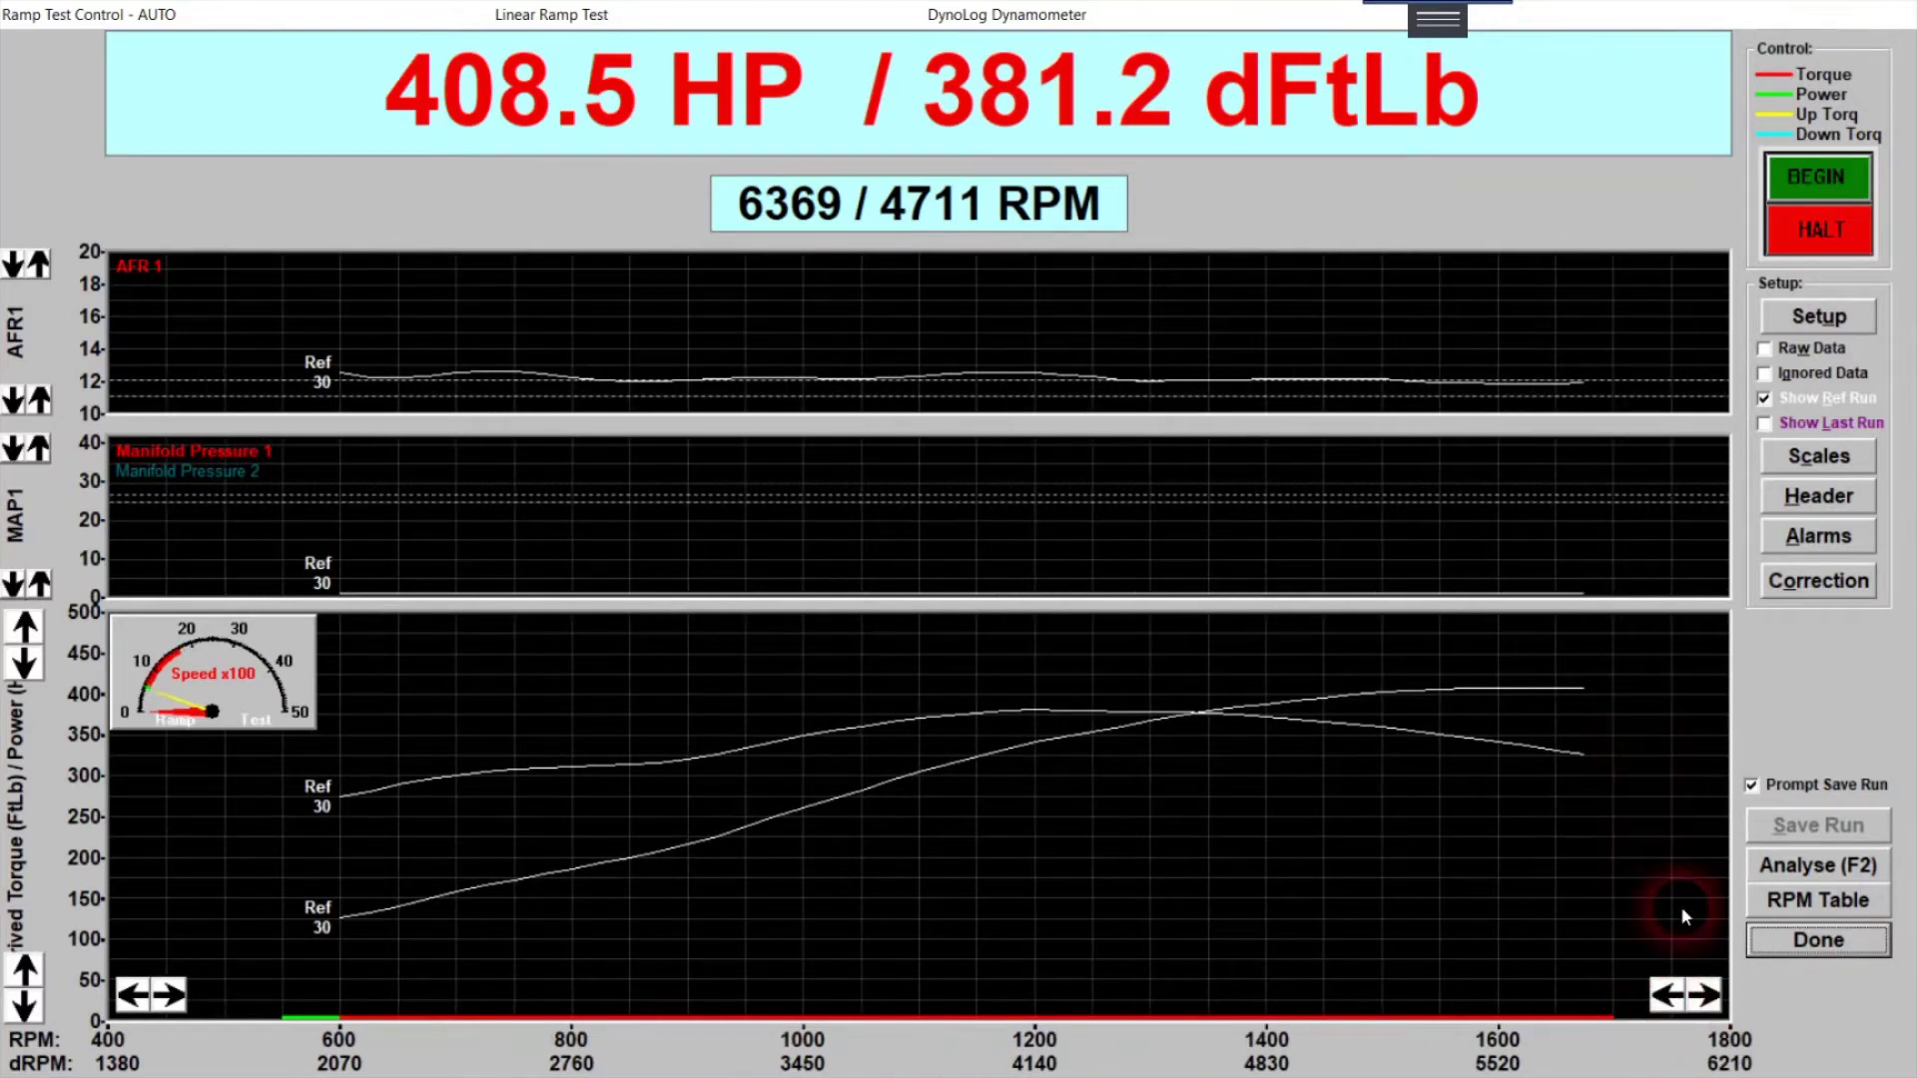
left_click(1799, 334)
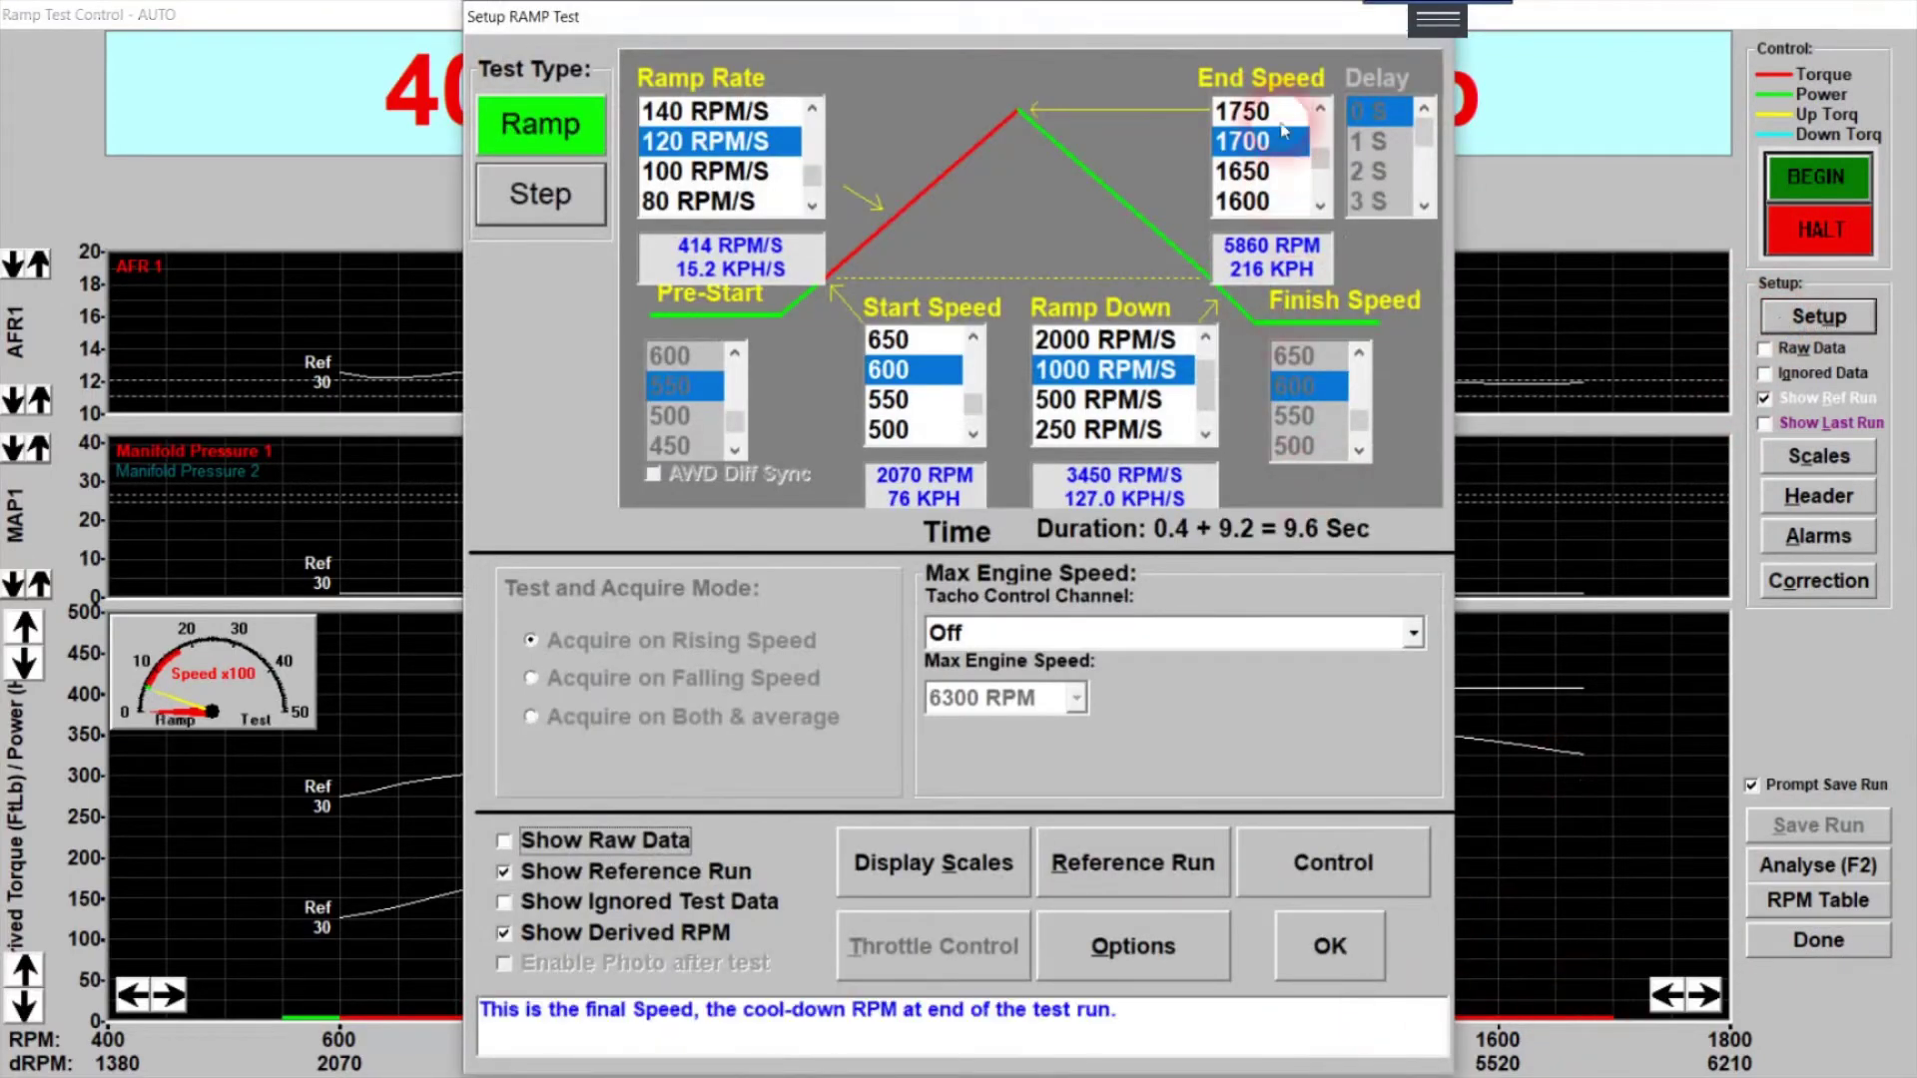
- Close the ramp test setup and clear all channels from the graph's top trace
left_click(1331, 943)
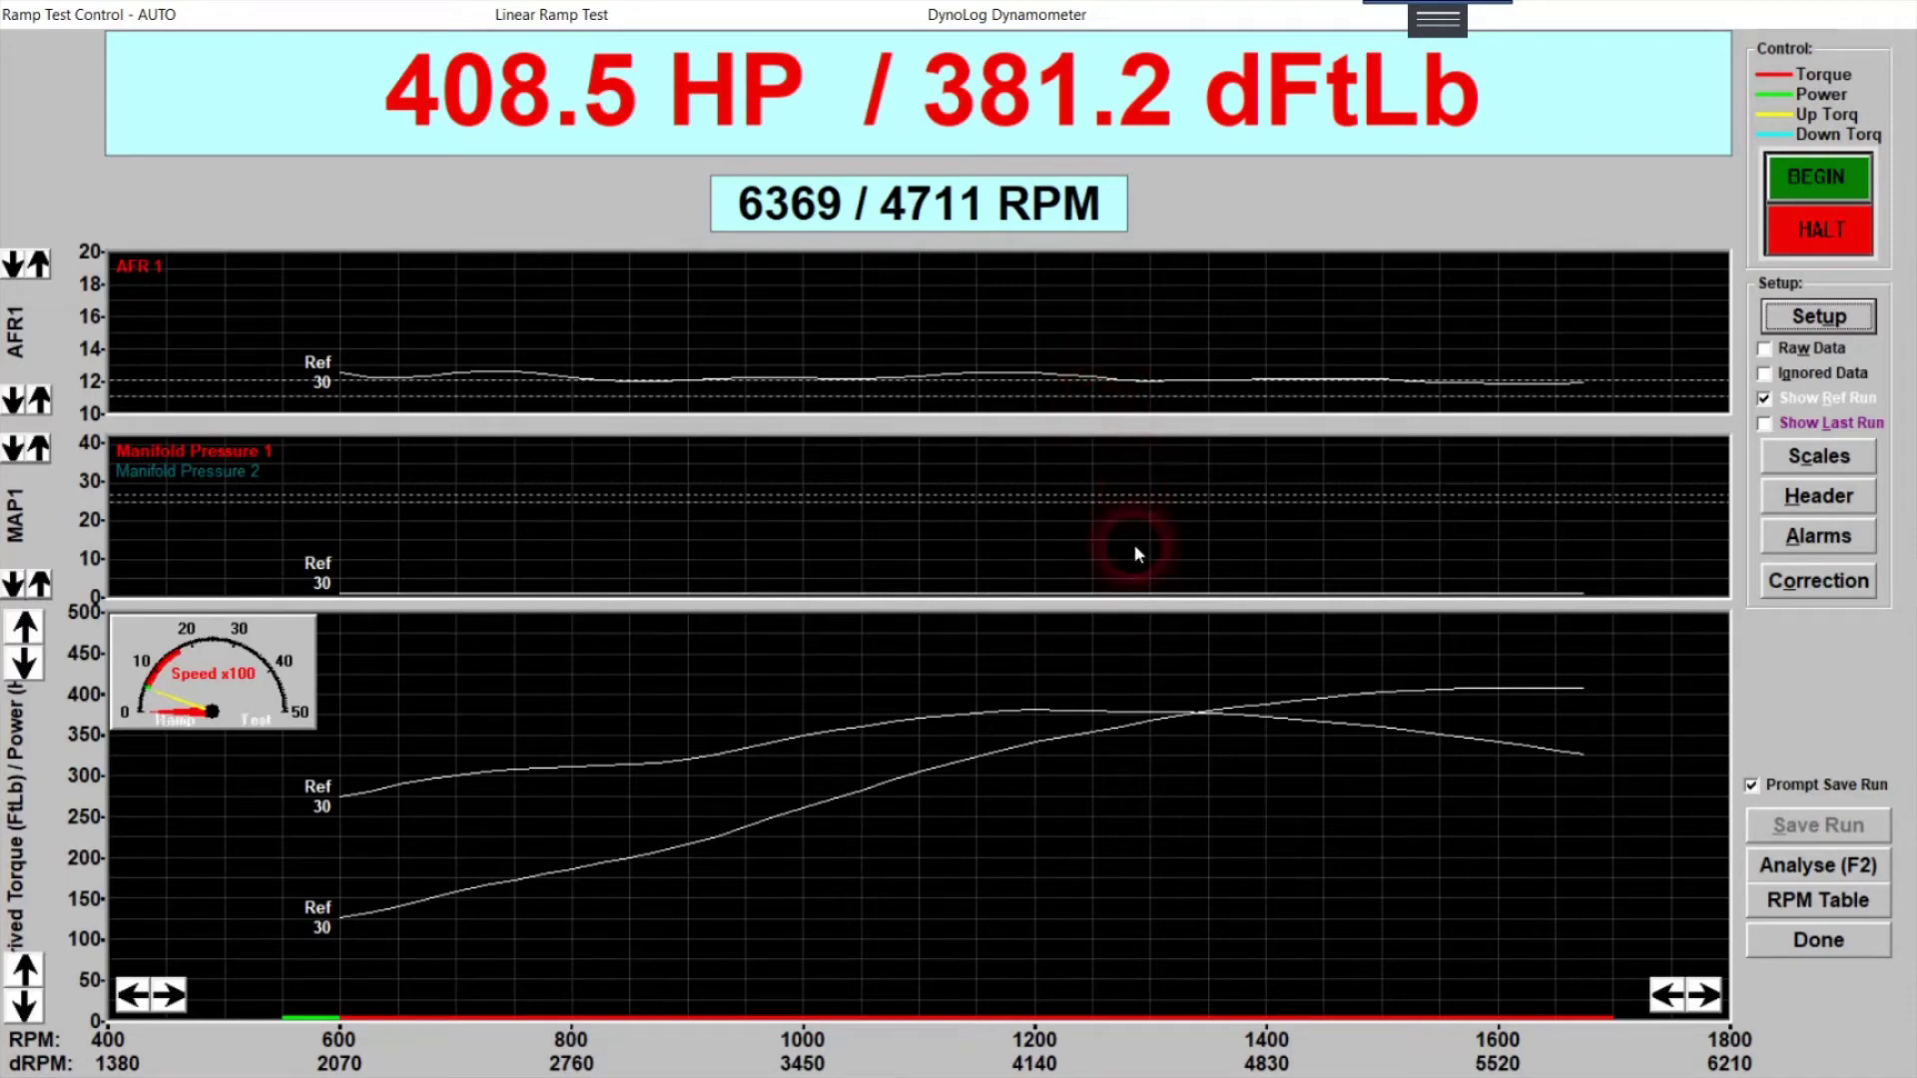
left_click(1125, 661)
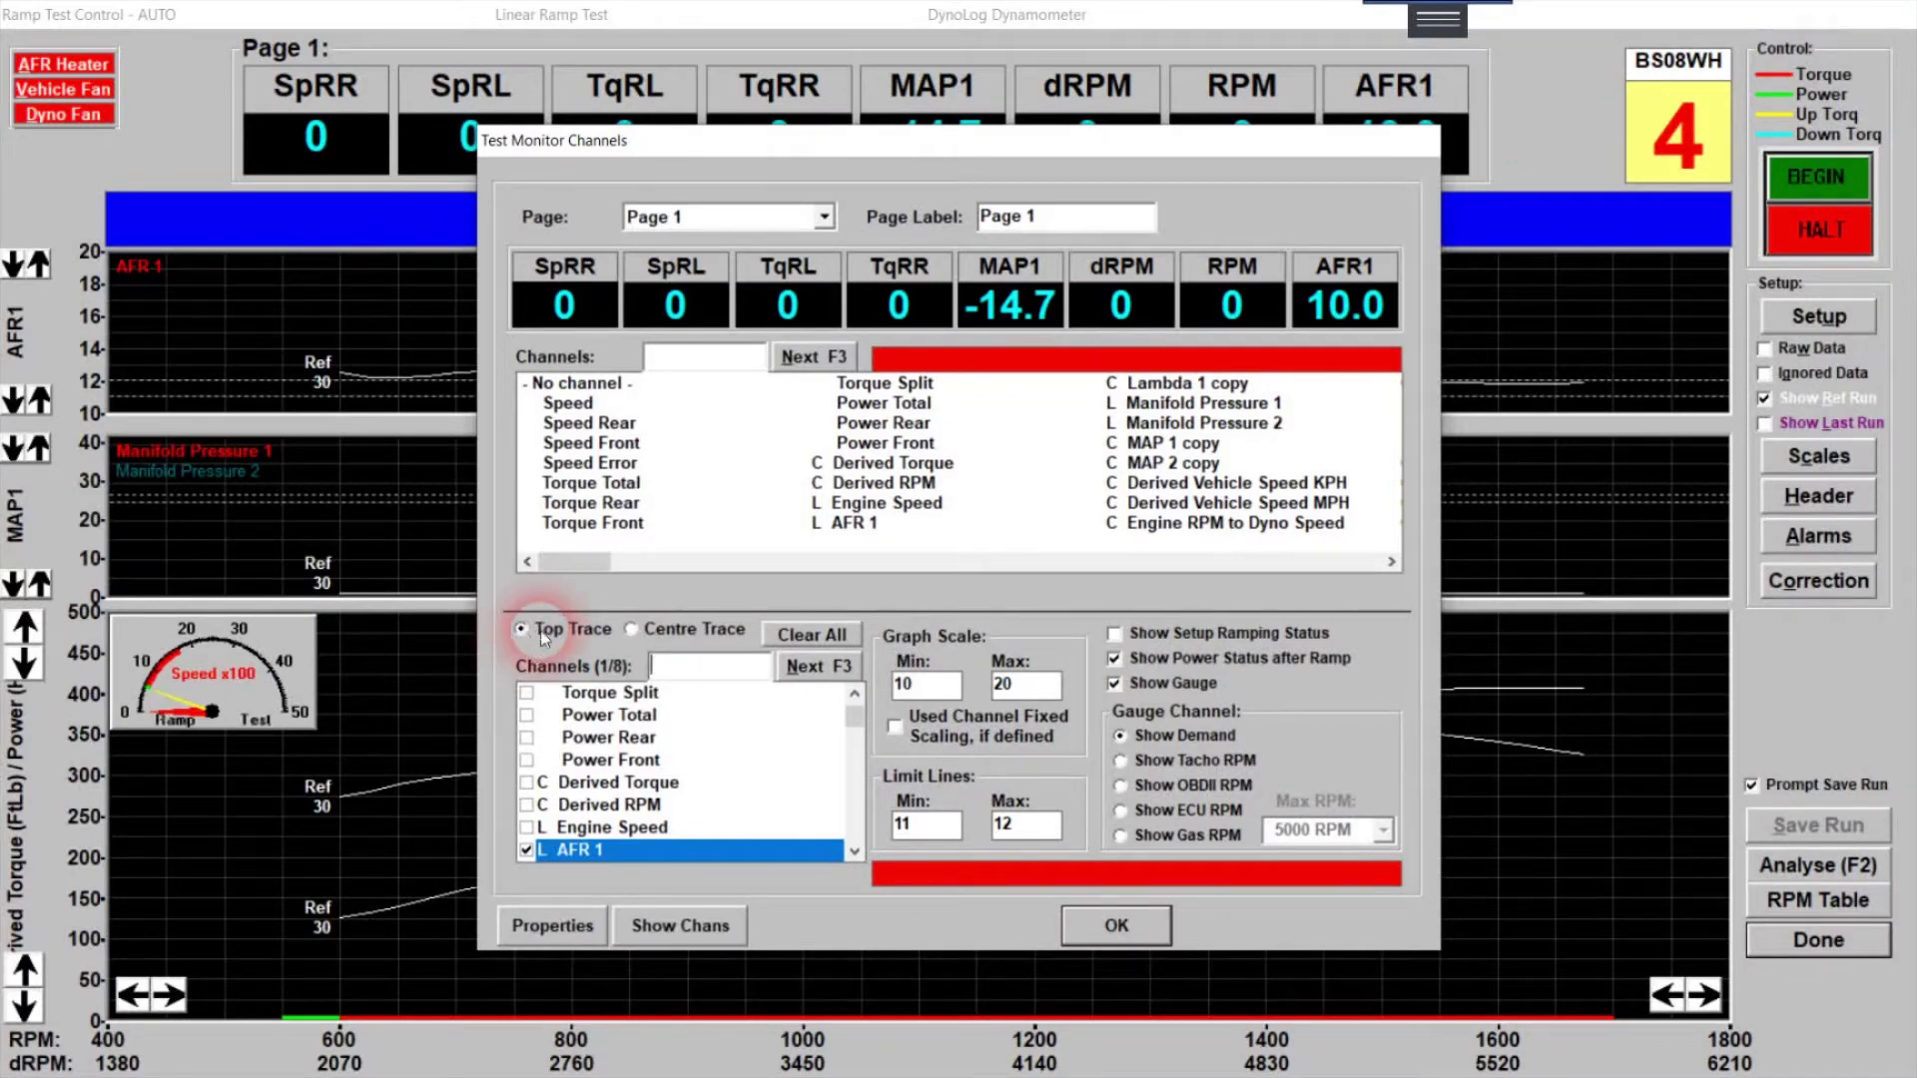
scroll(846, 707, "up", 3)
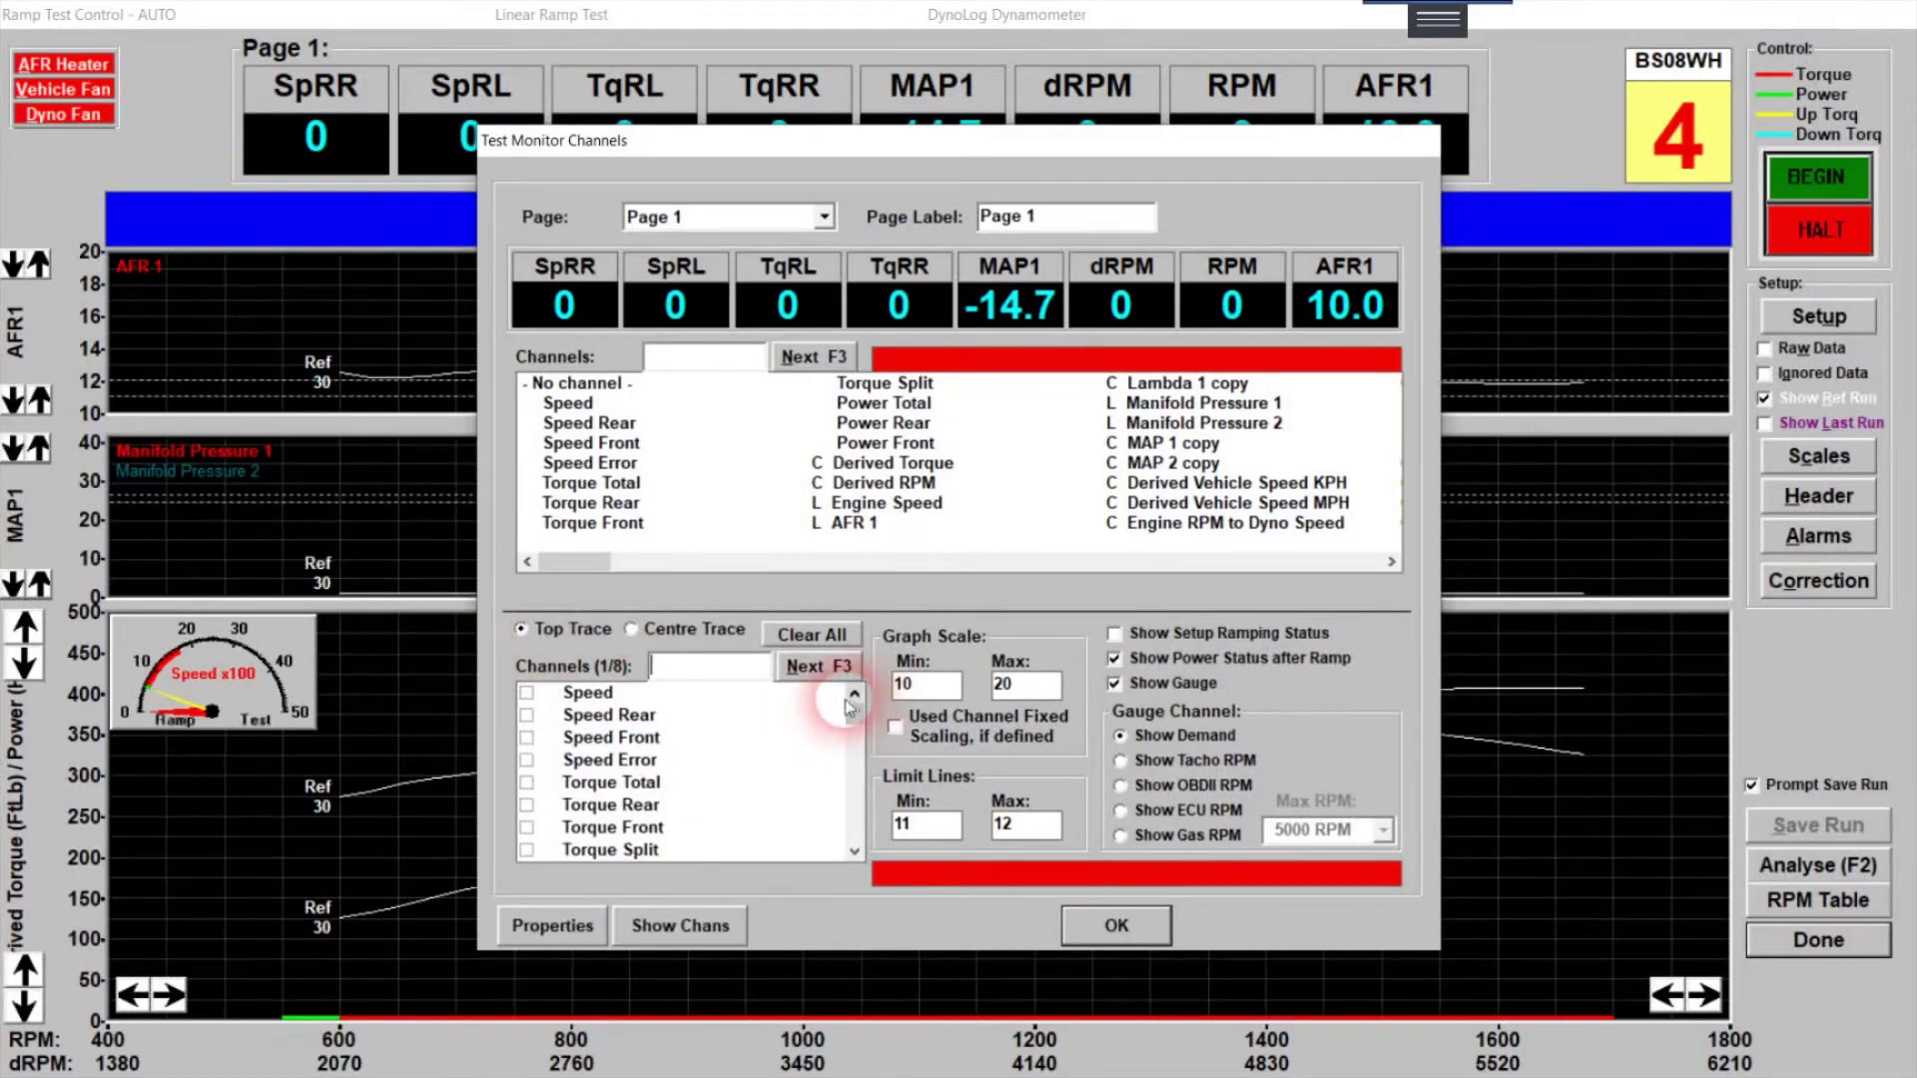
left_click(807, 635)
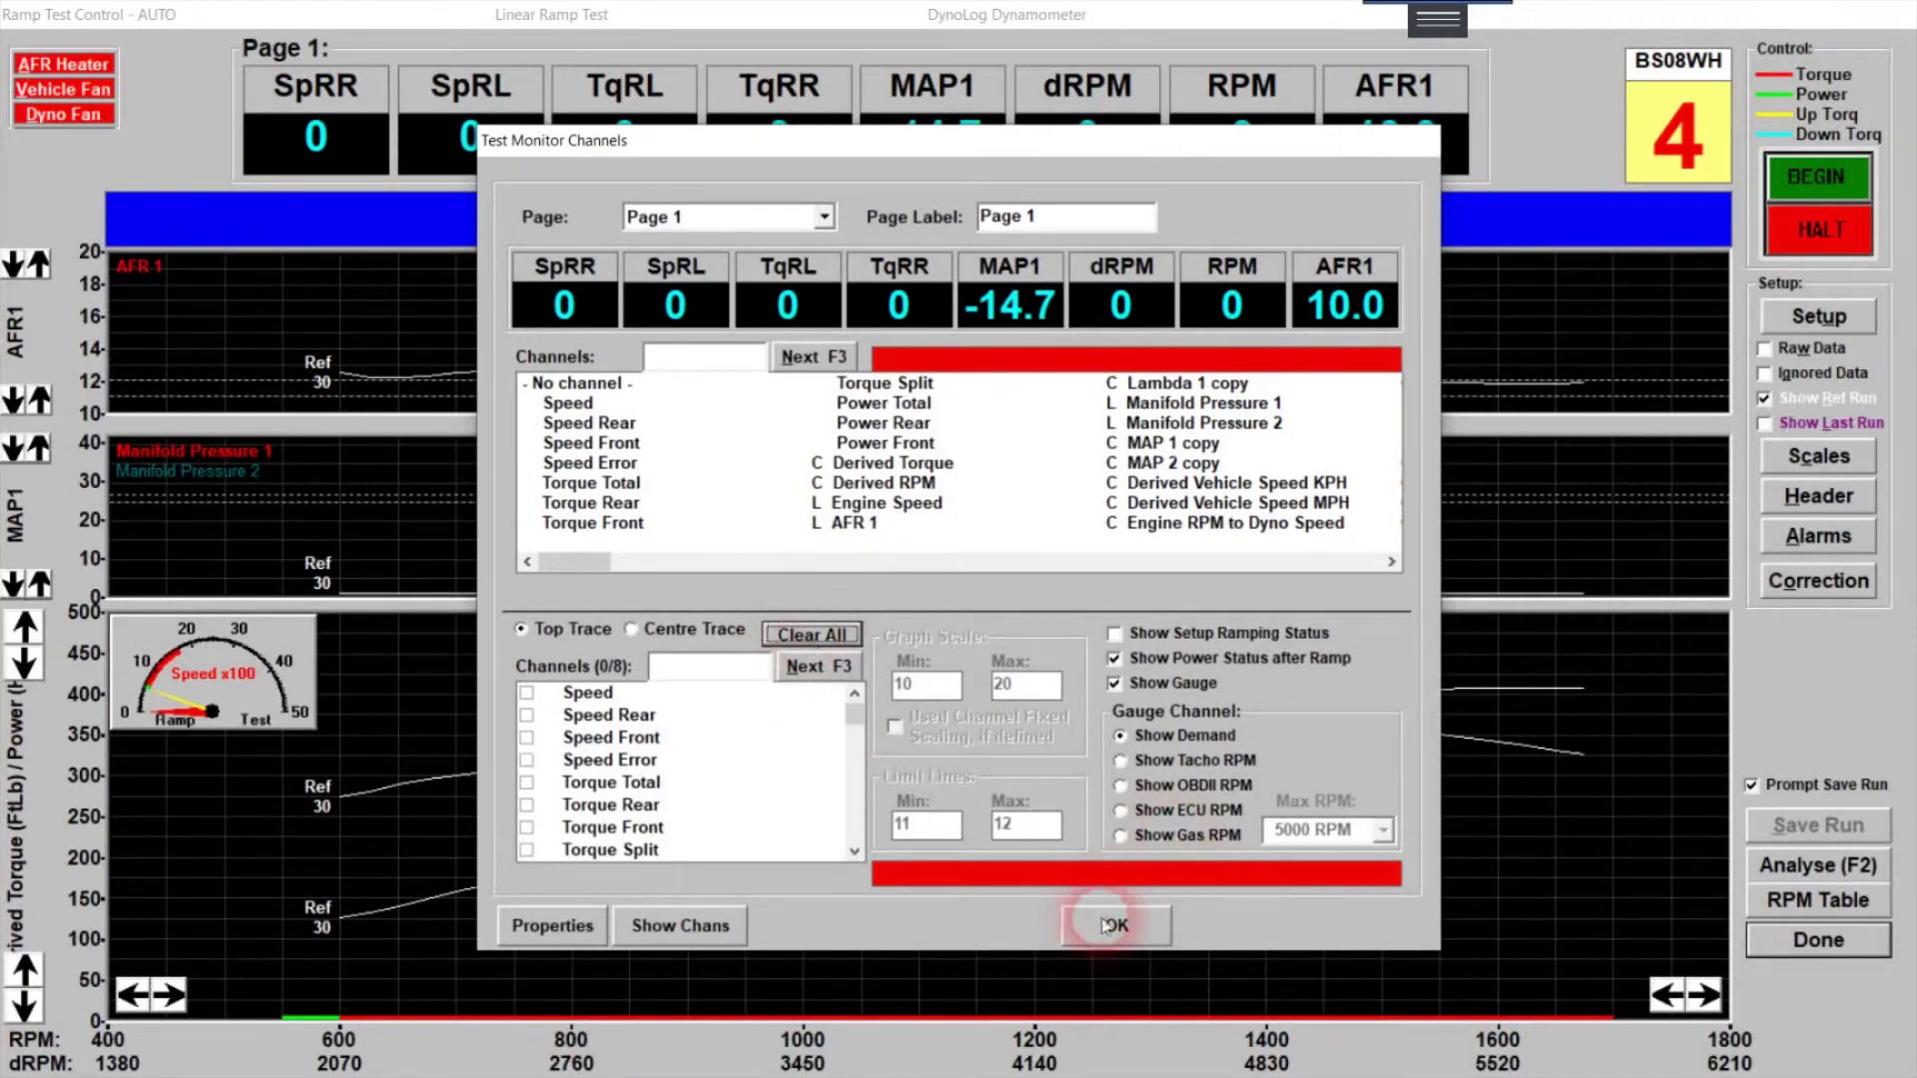
left_click(1101, 920)
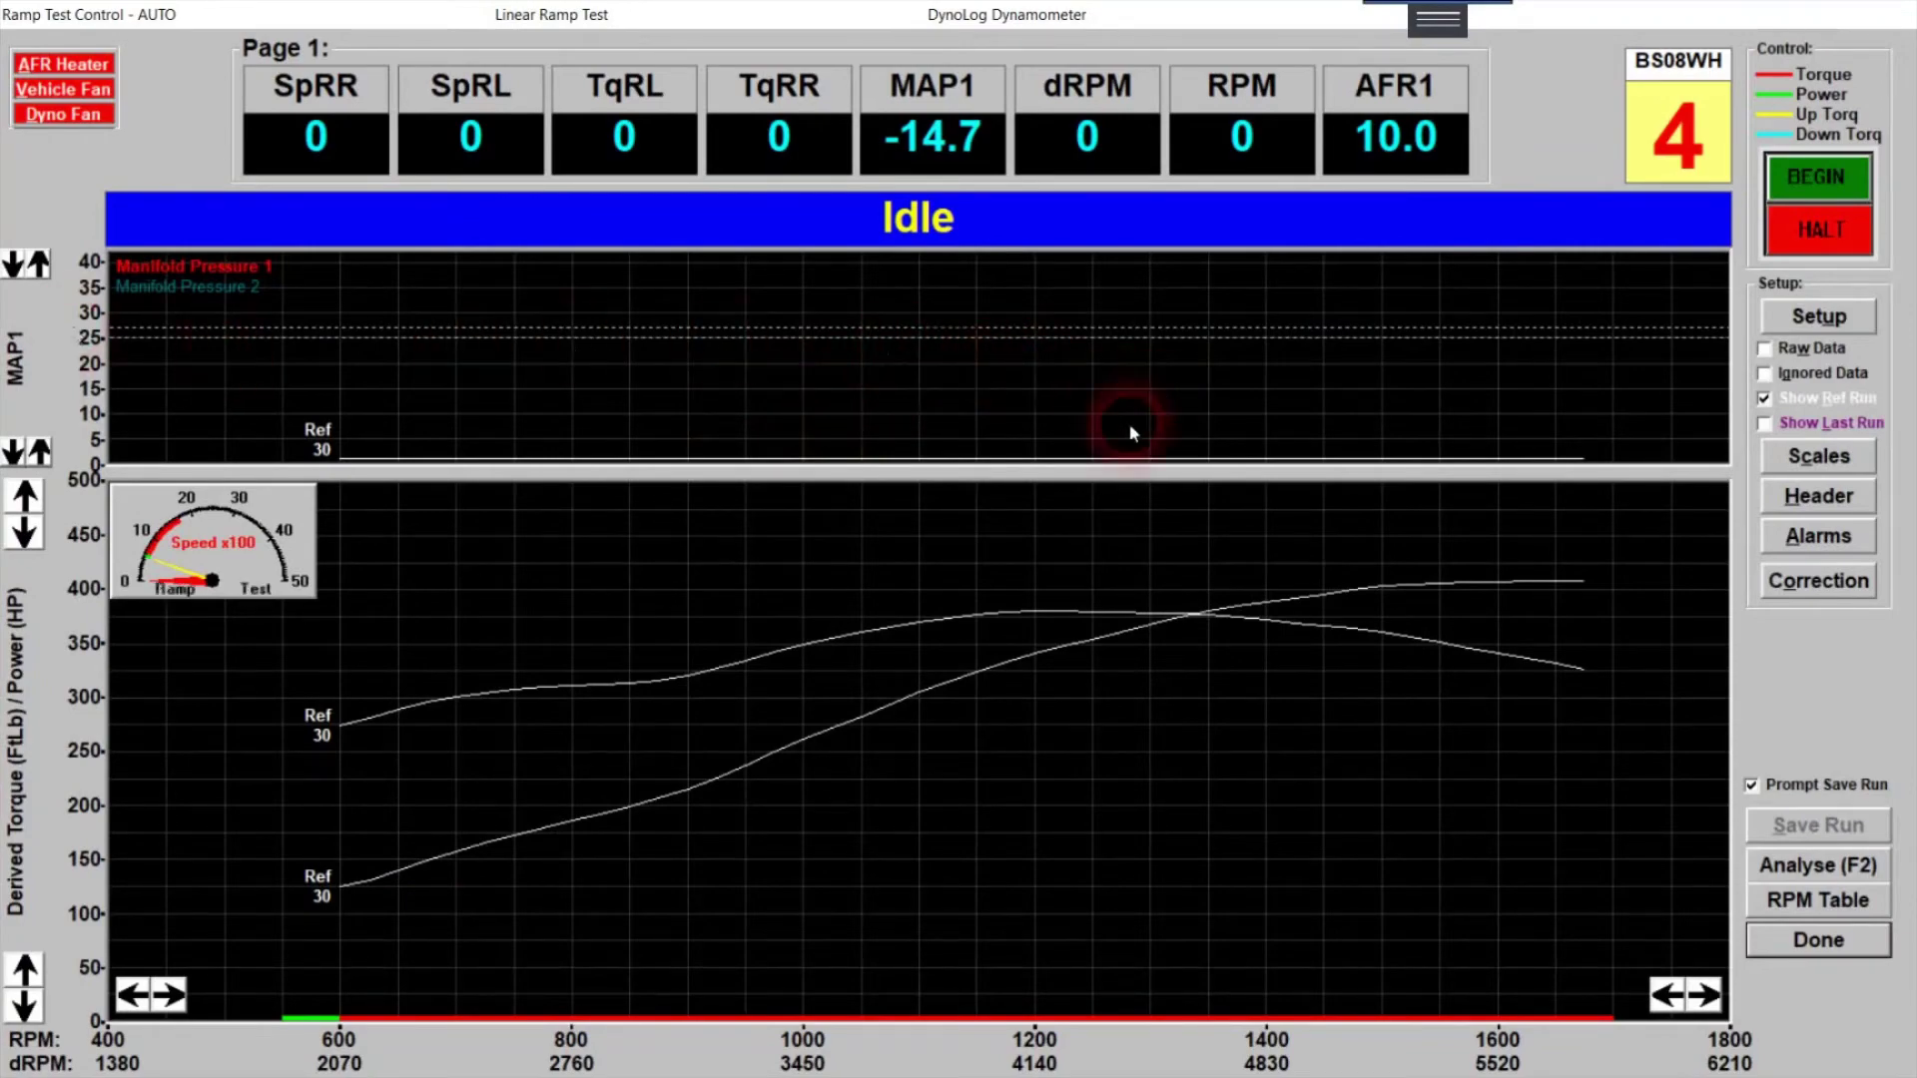
- Clear all channels from the graph's centre trace in the test monitor channel settings
double_click(884, 569)
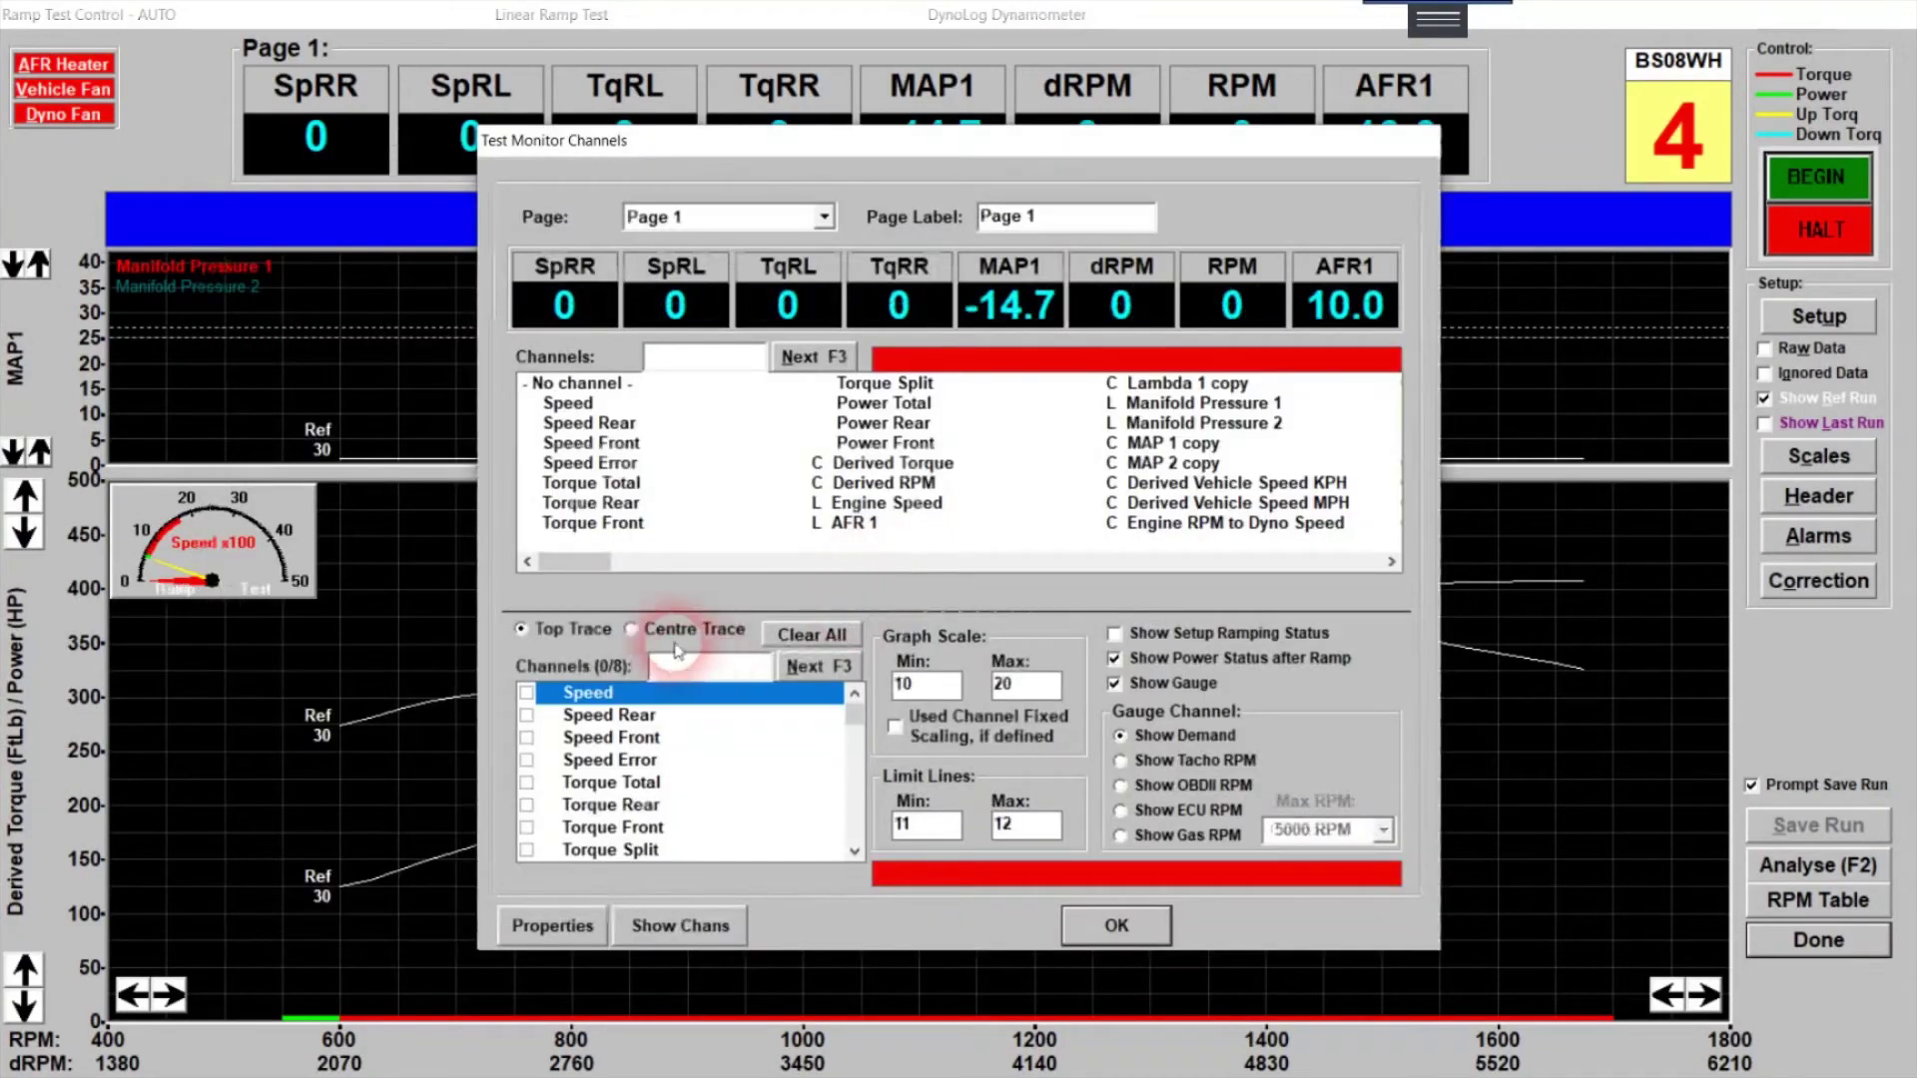
left_click(643, 630)
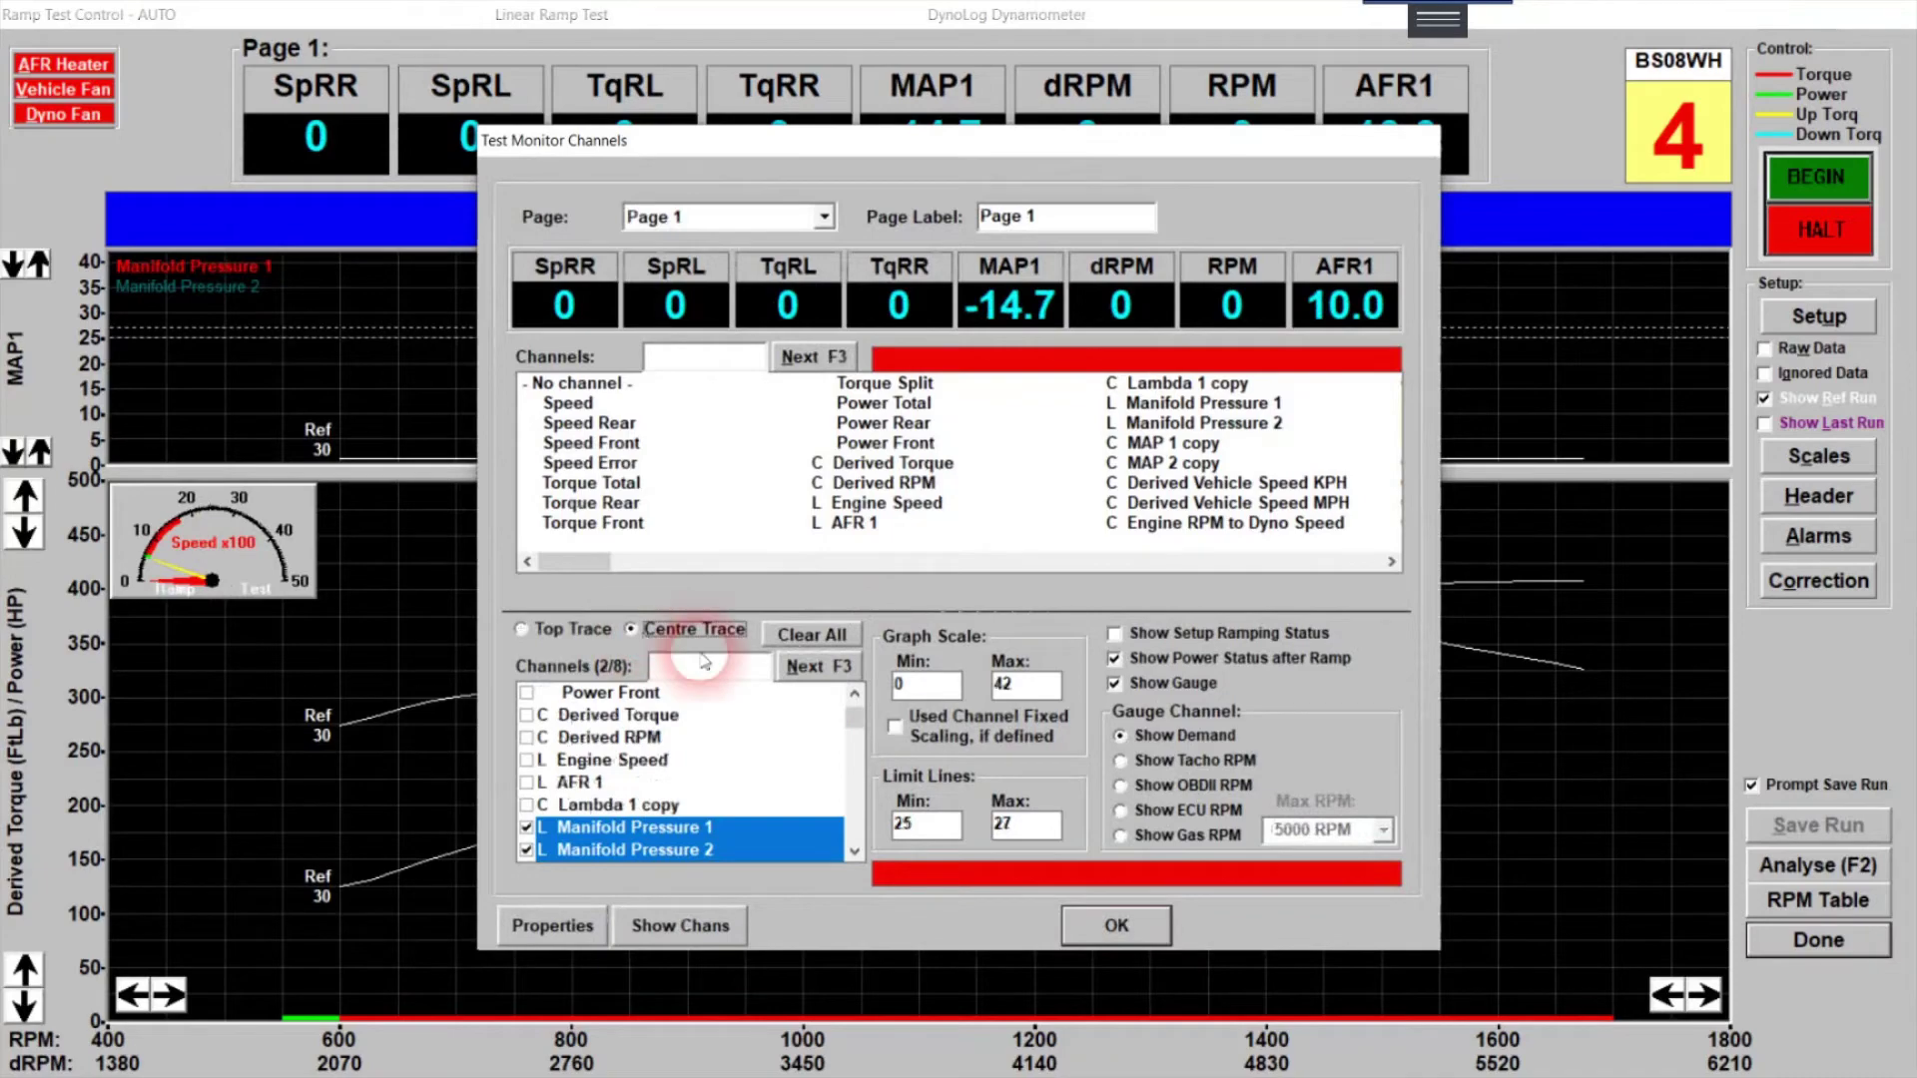
left_click(827, 637)
left_click(1117, 925)
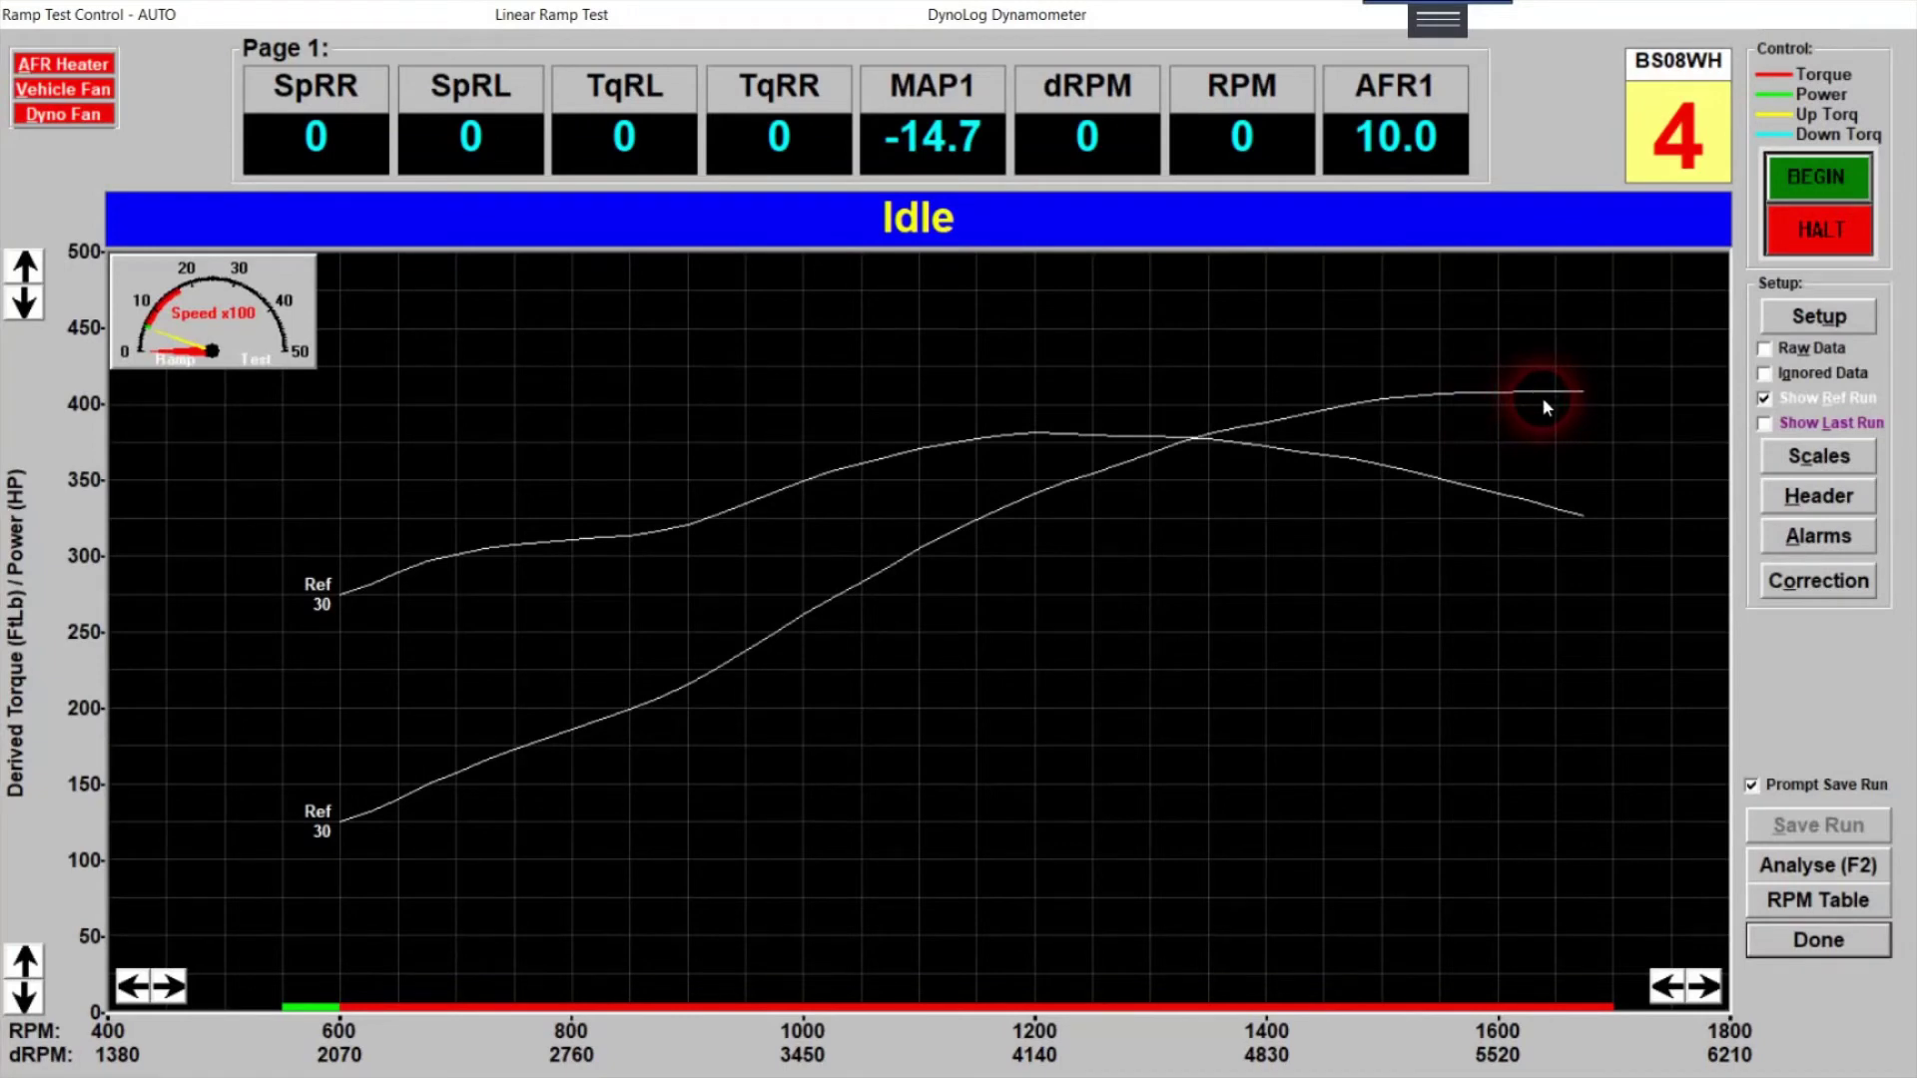
- Assign AFR 1 to the top trace with a graph scale maximum of 25
double_click(836, 399)
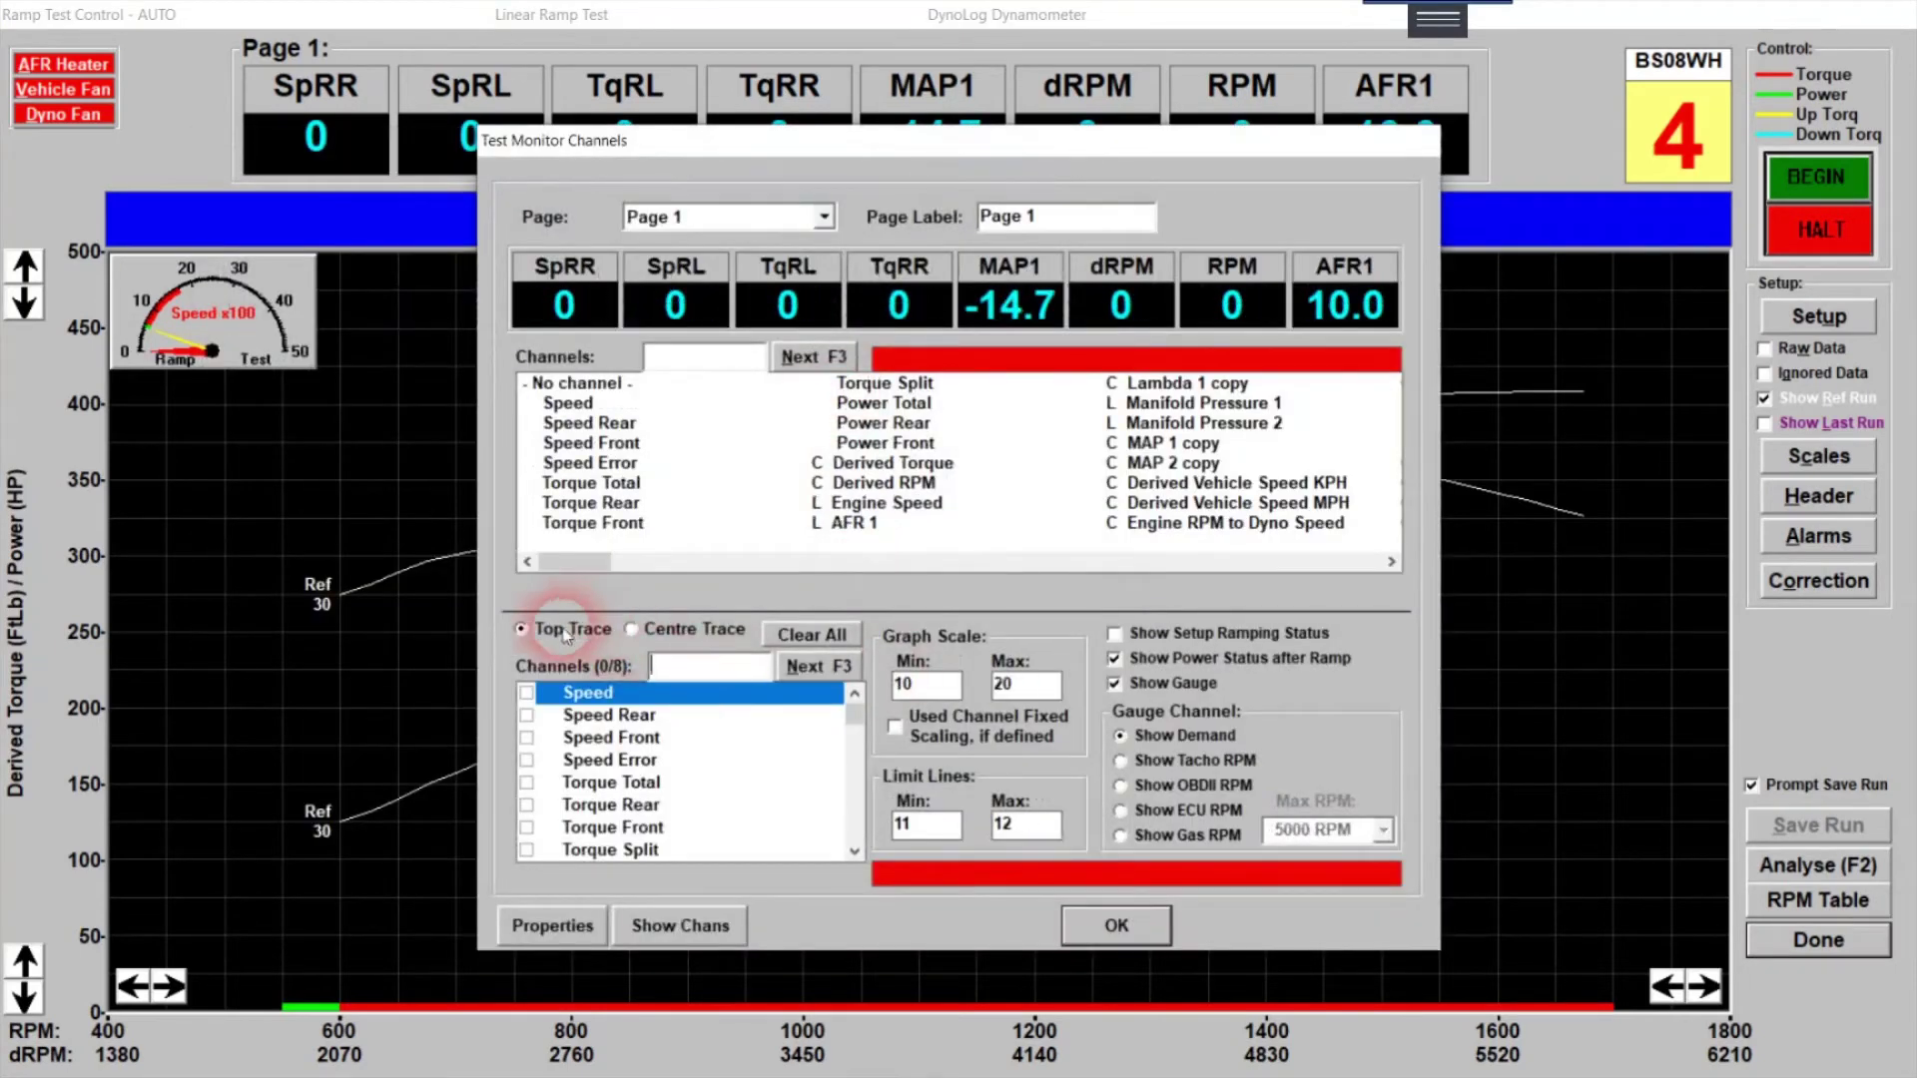
left_click(854, 852)
scroll(855, 852, "down", 3)
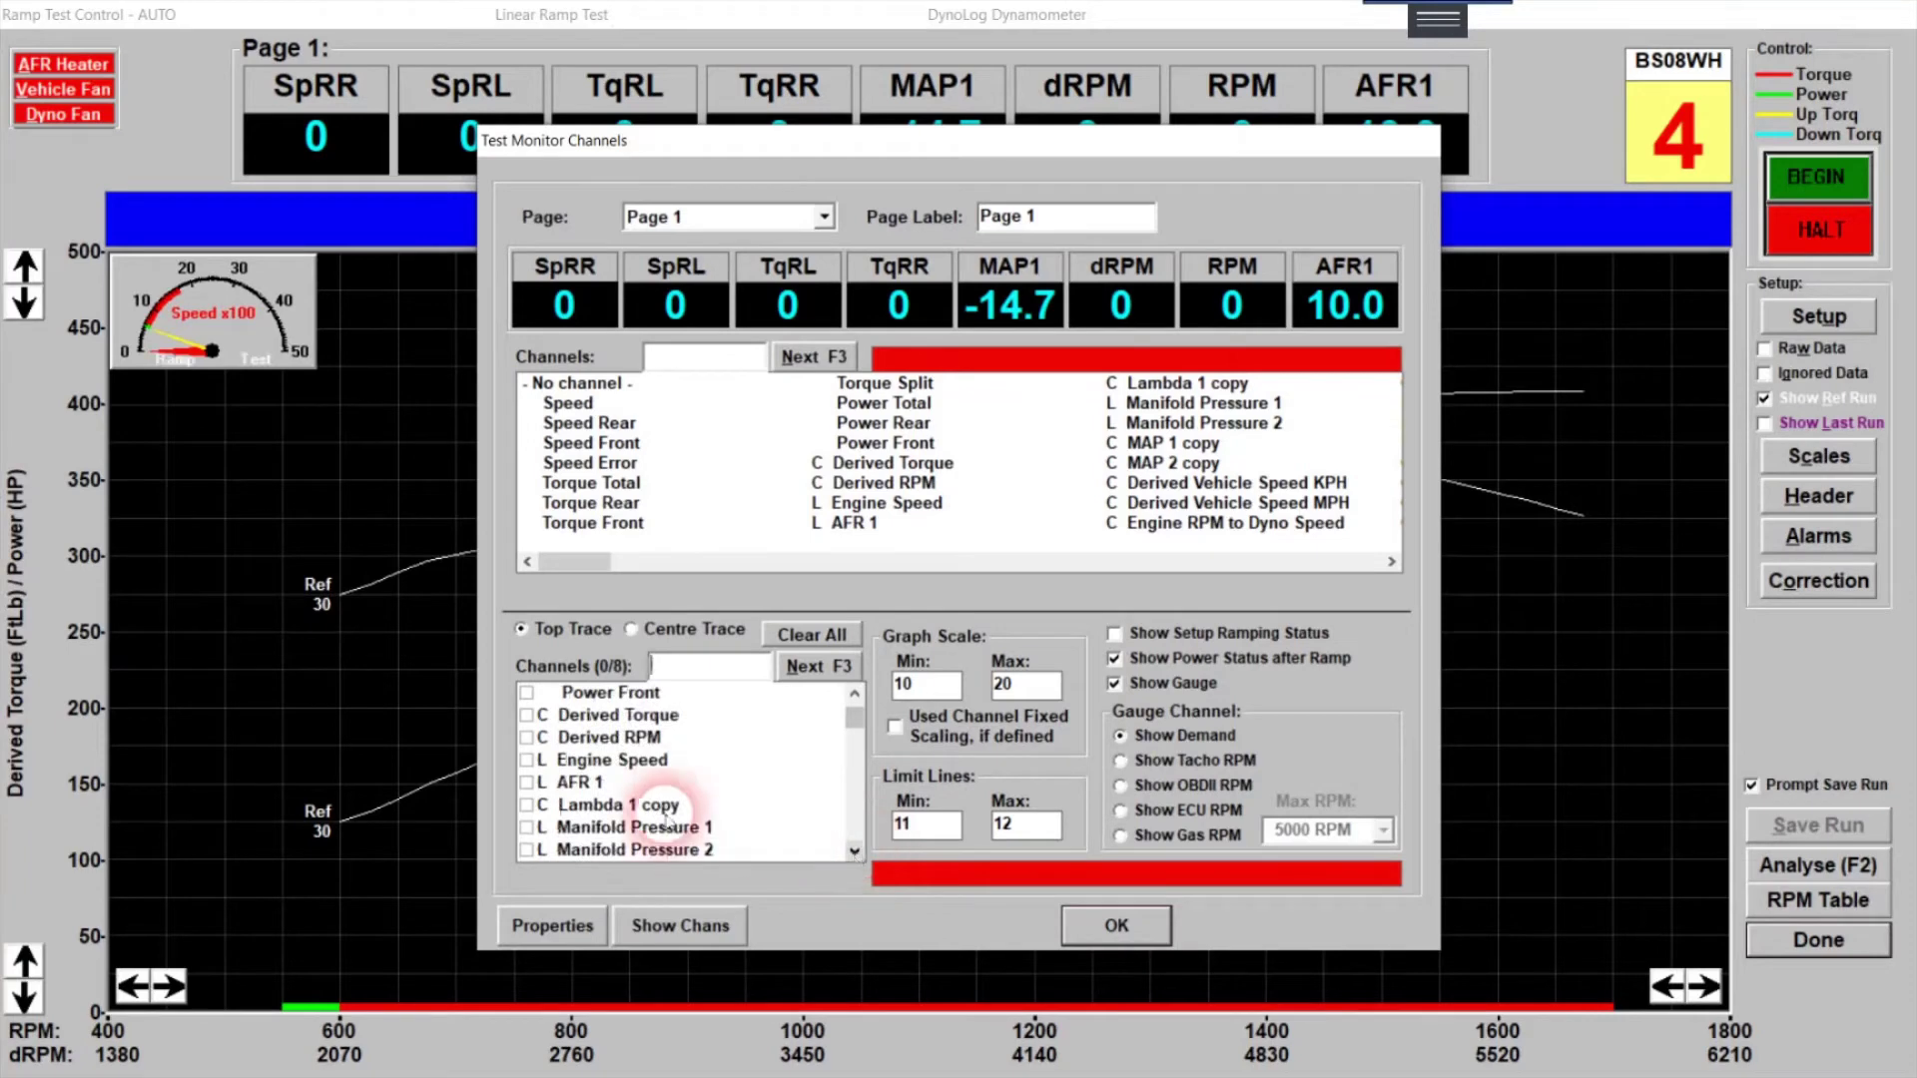
left_click(526, 783)
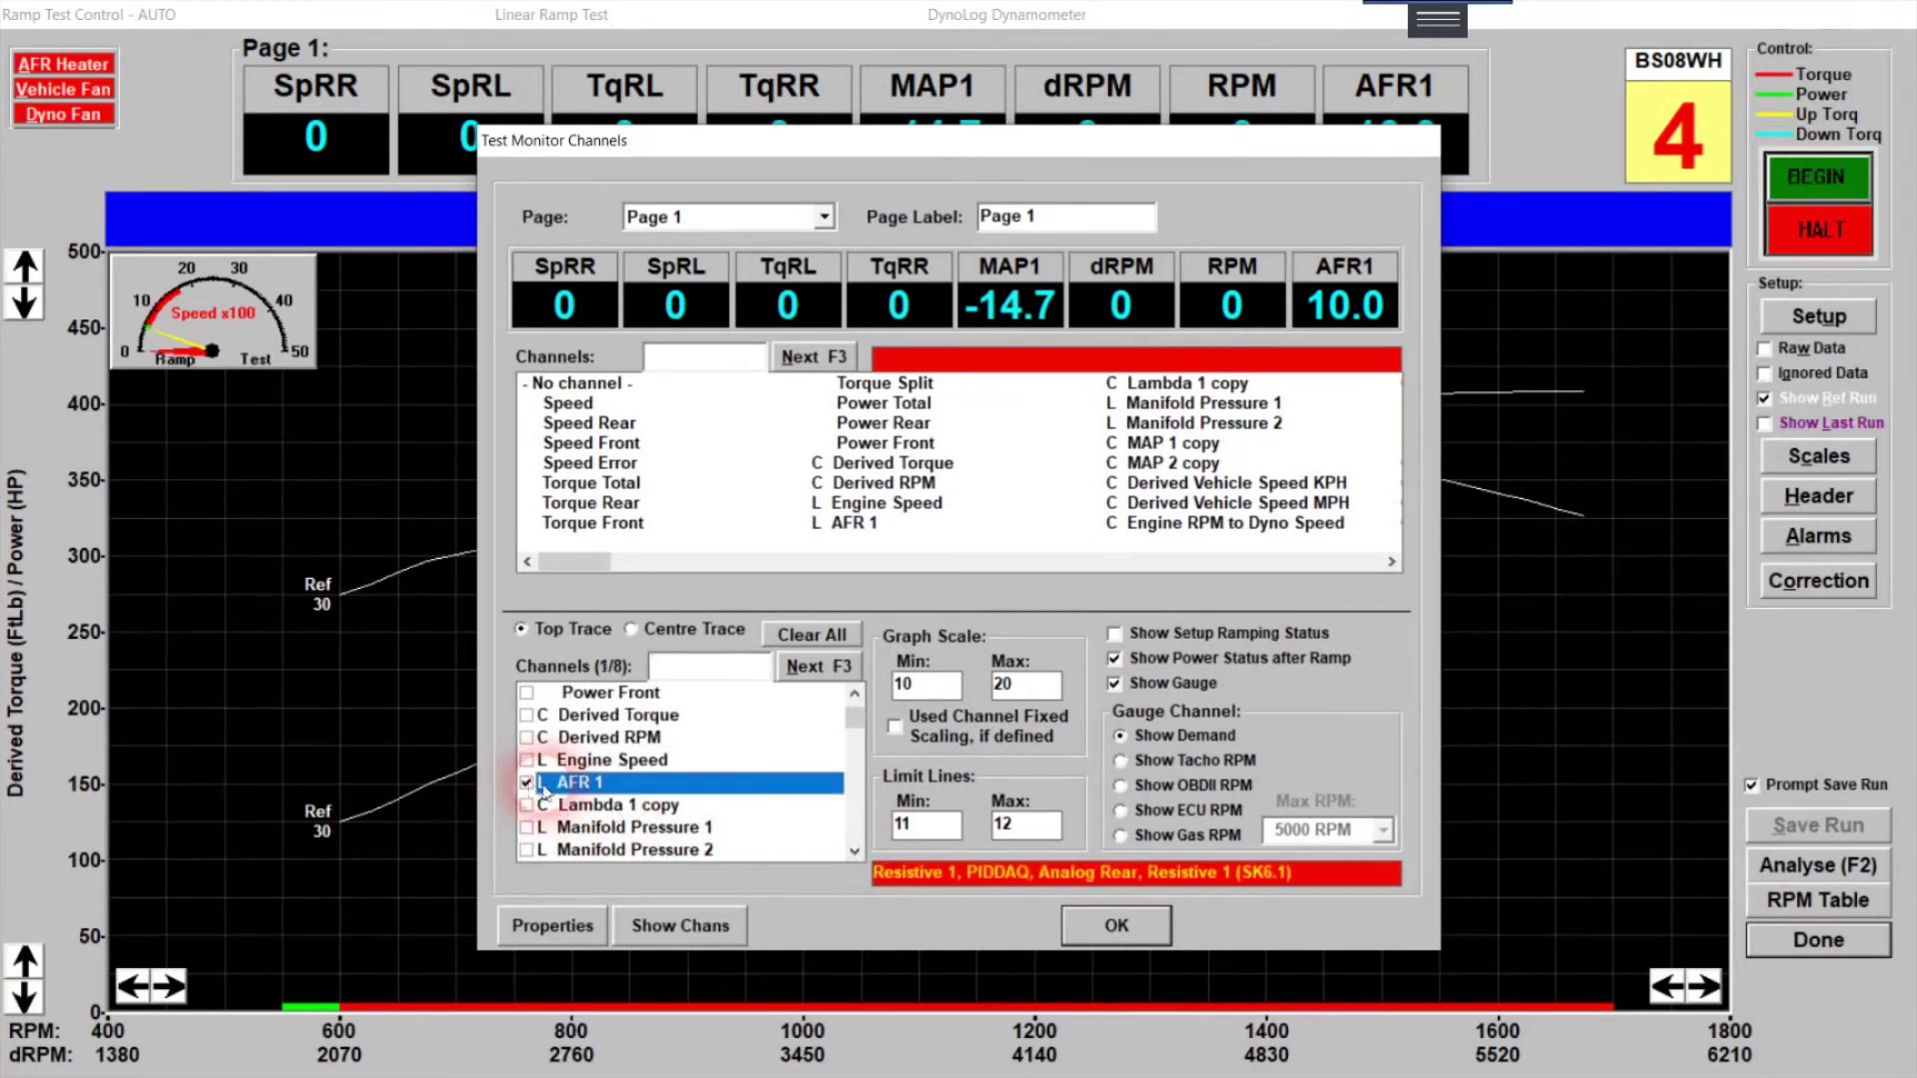
left_click(937, 664)
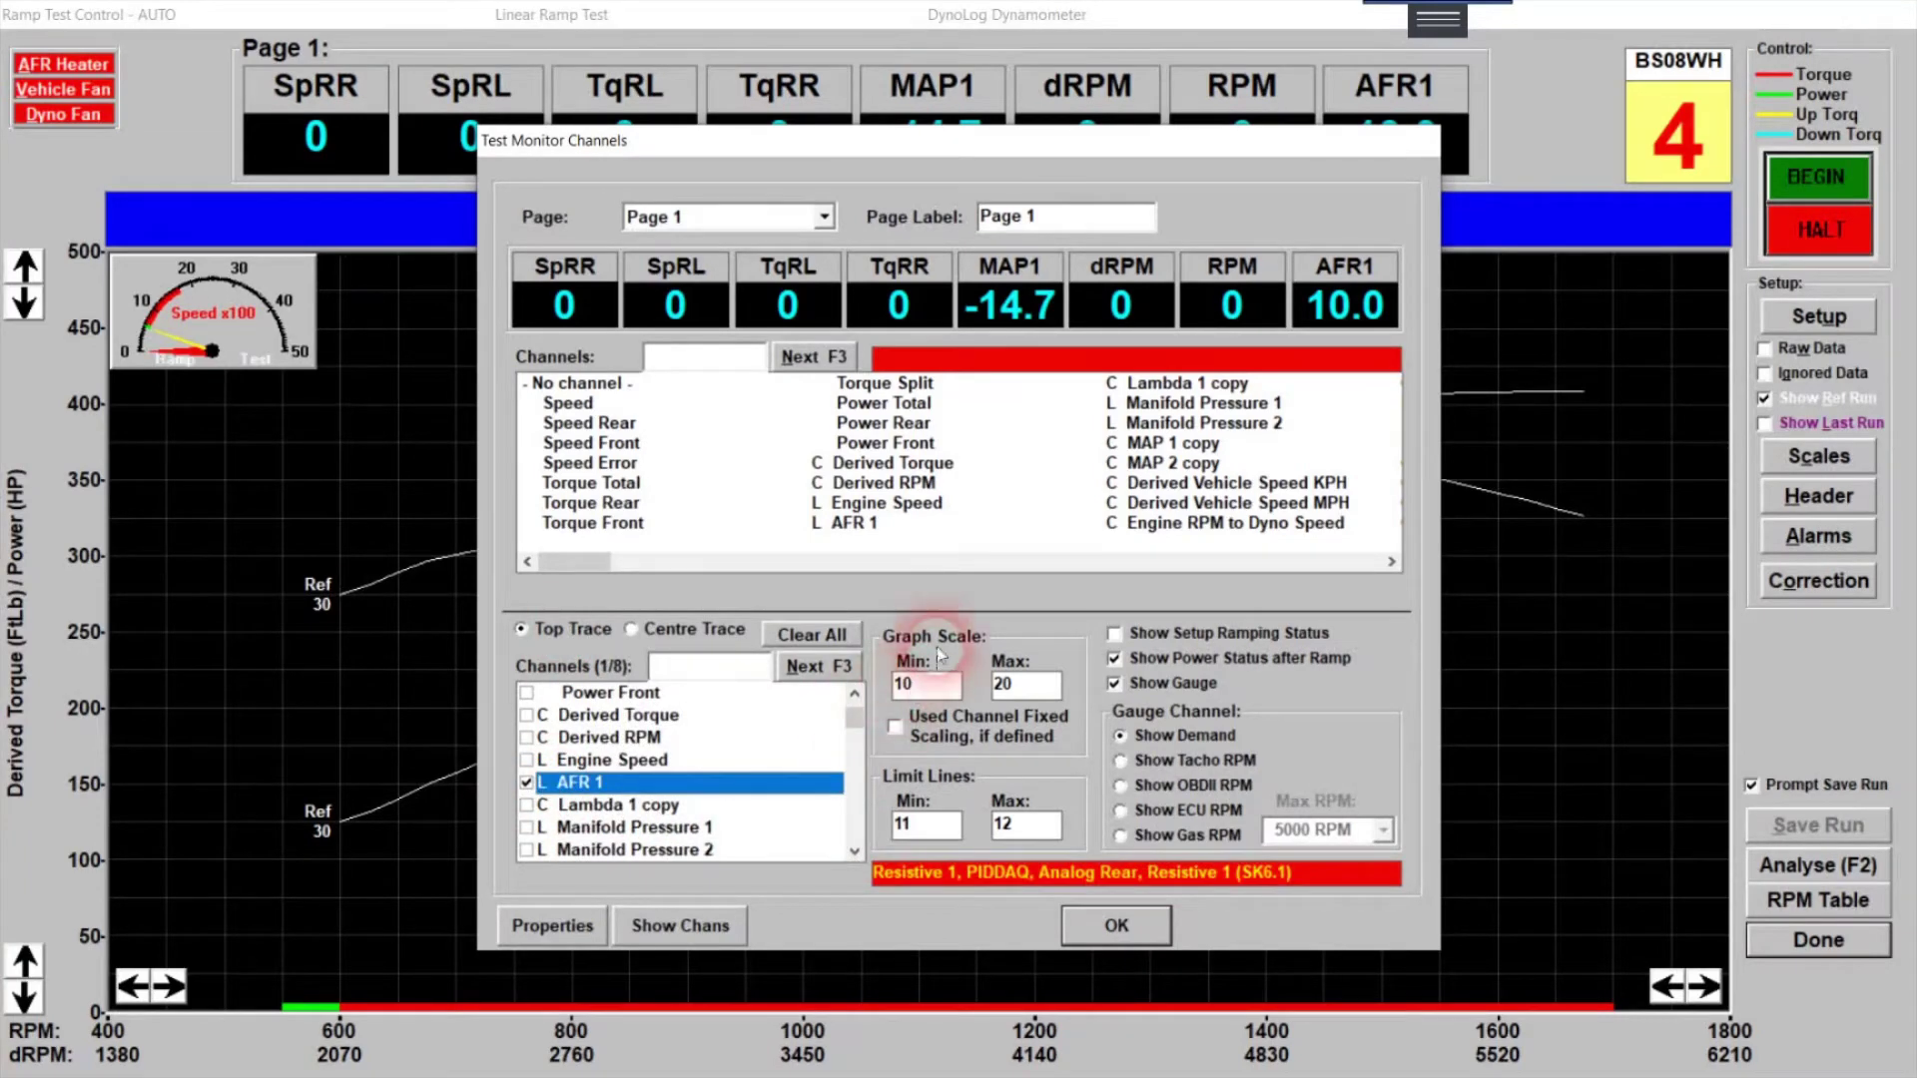
left_click(1029, 687)
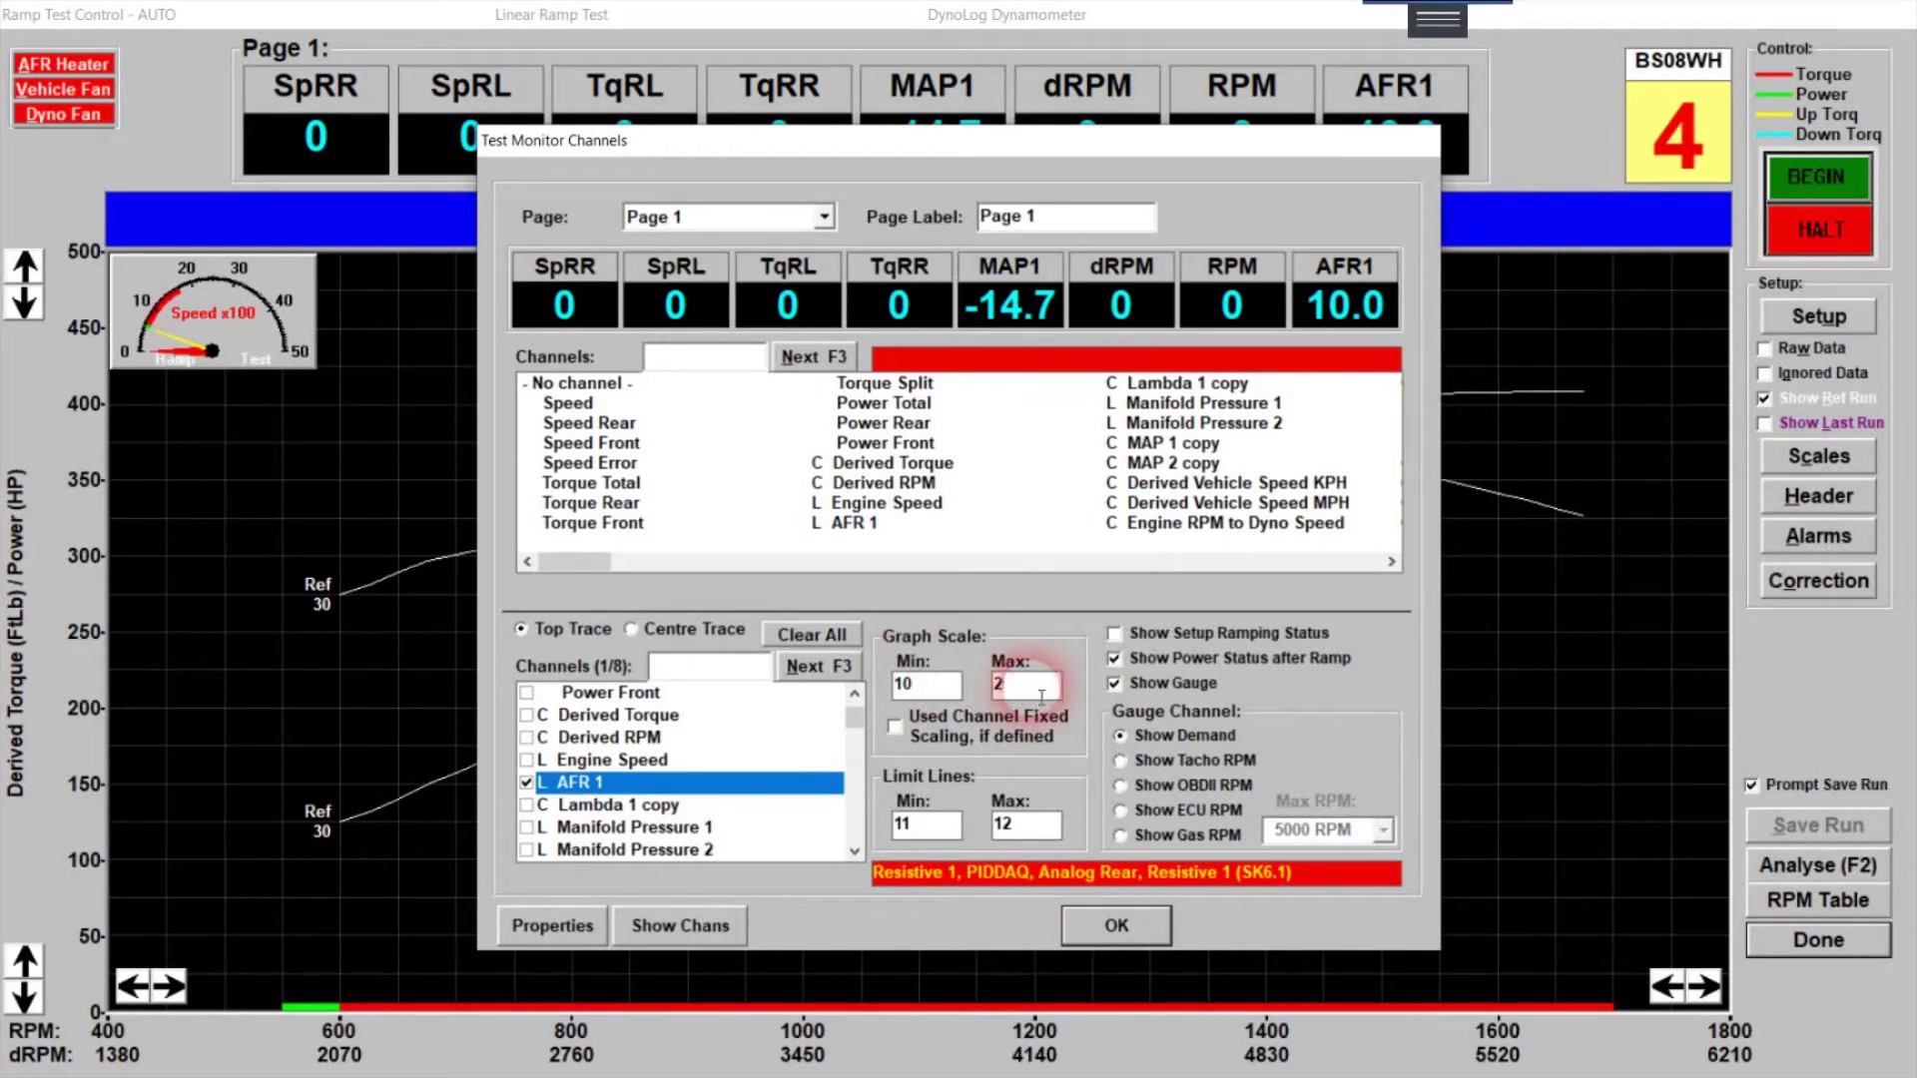
type("5")
left_click(1125, 868)
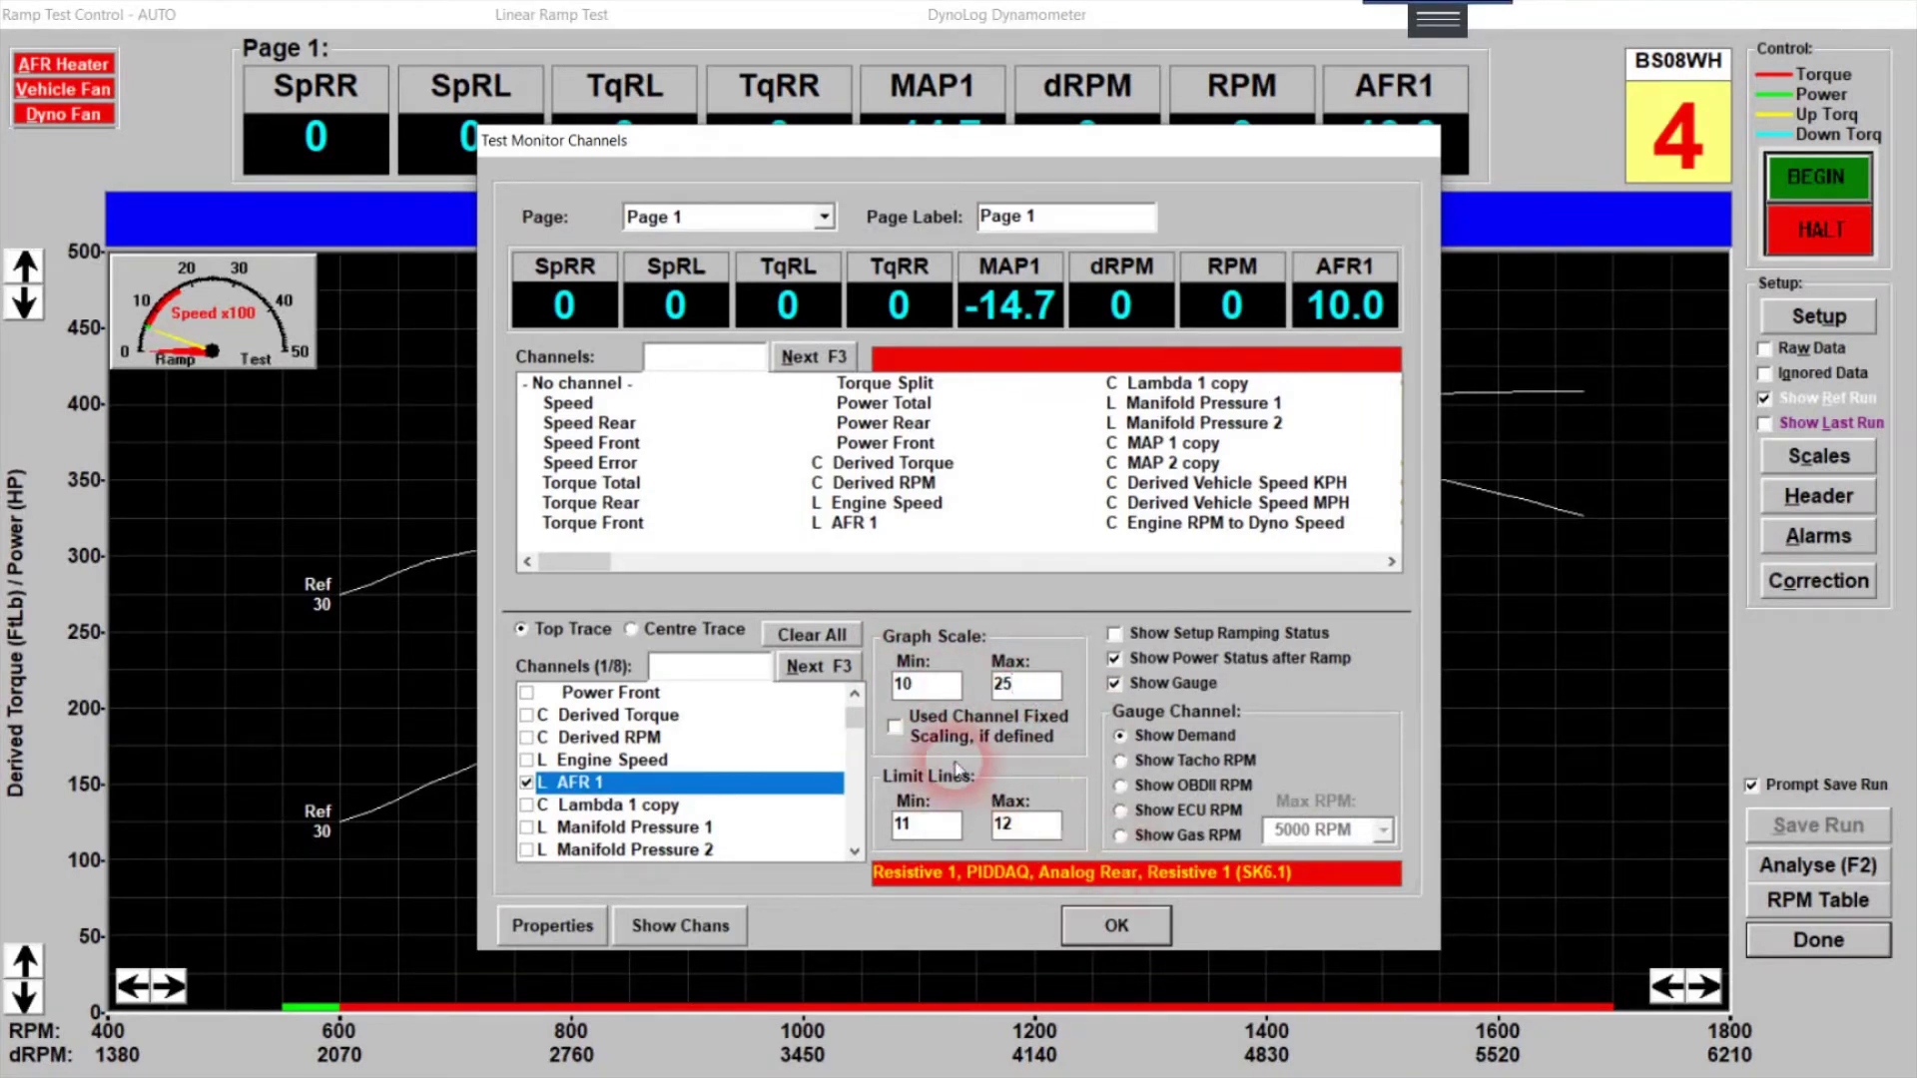
left_click(1071, 916)
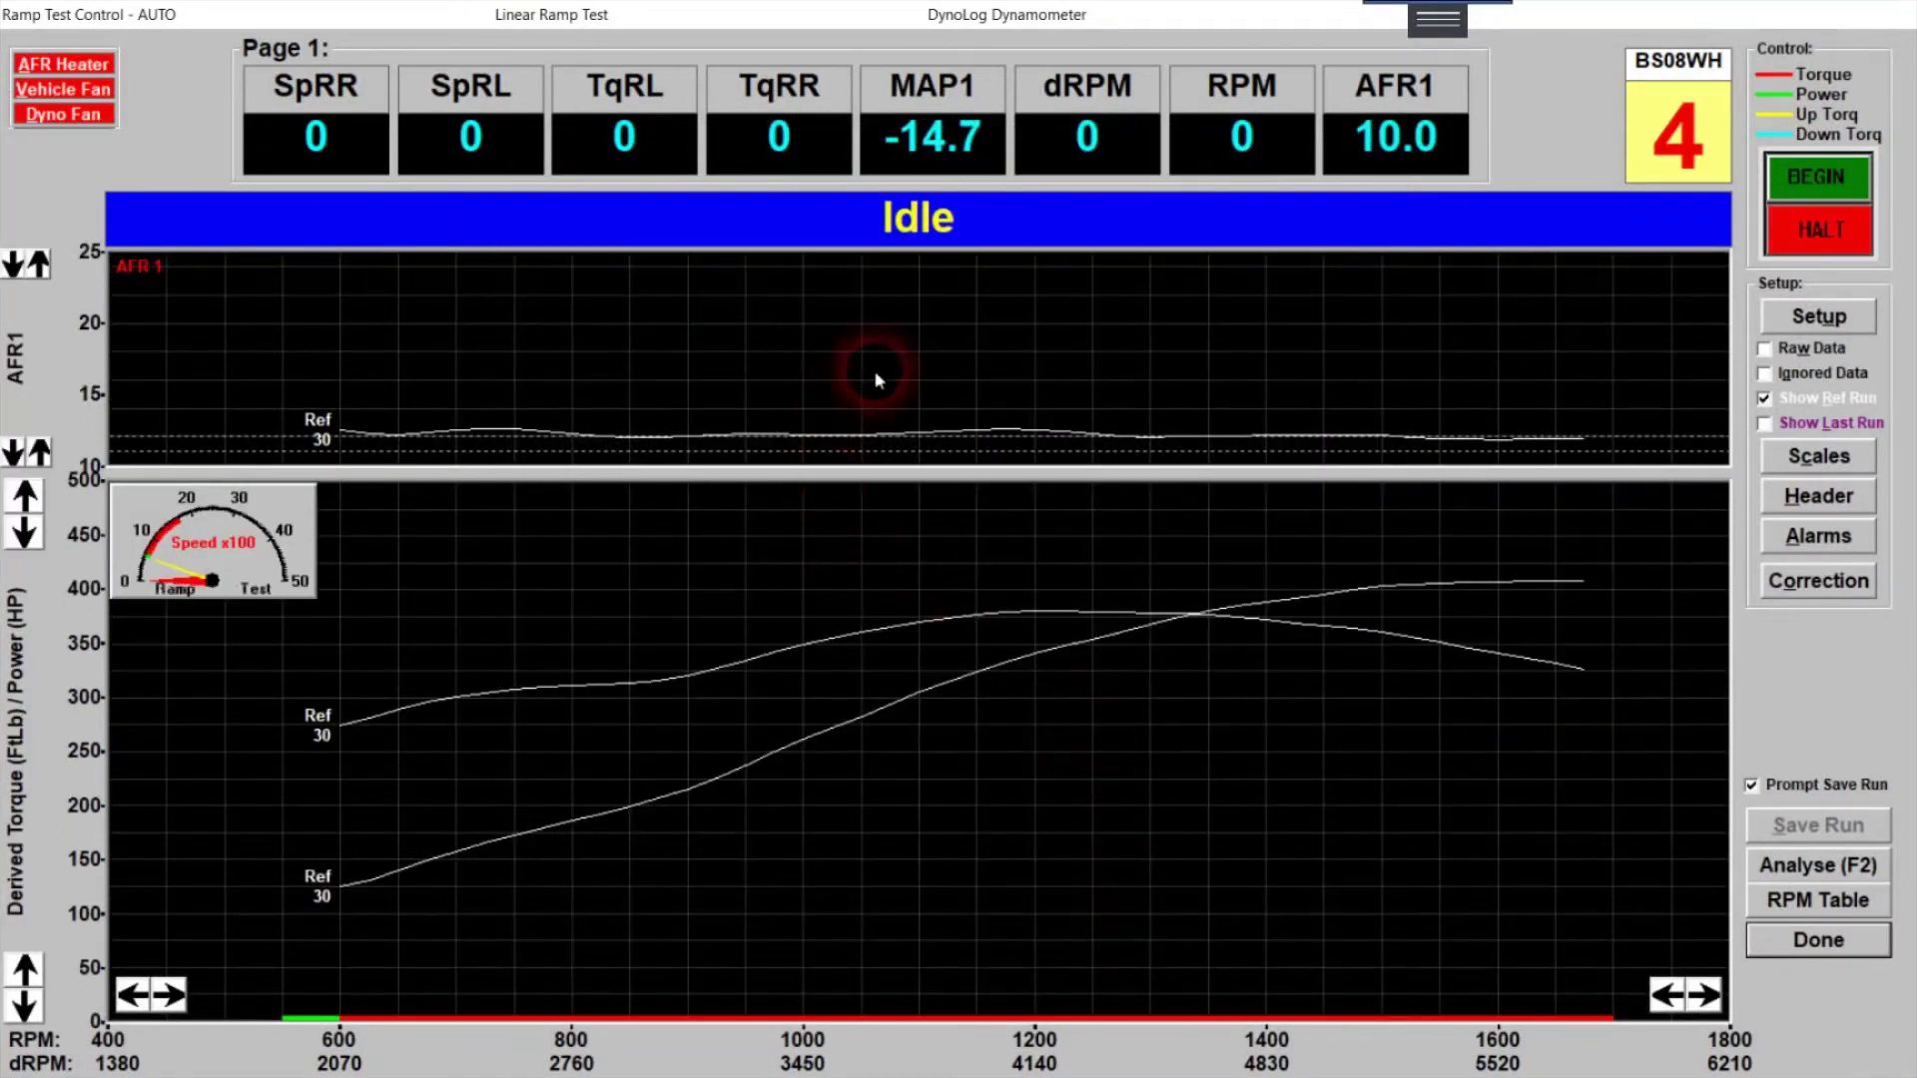
- Set the graph scale maximum of the AFR 1 top trace to 15
double_click(902, 359)
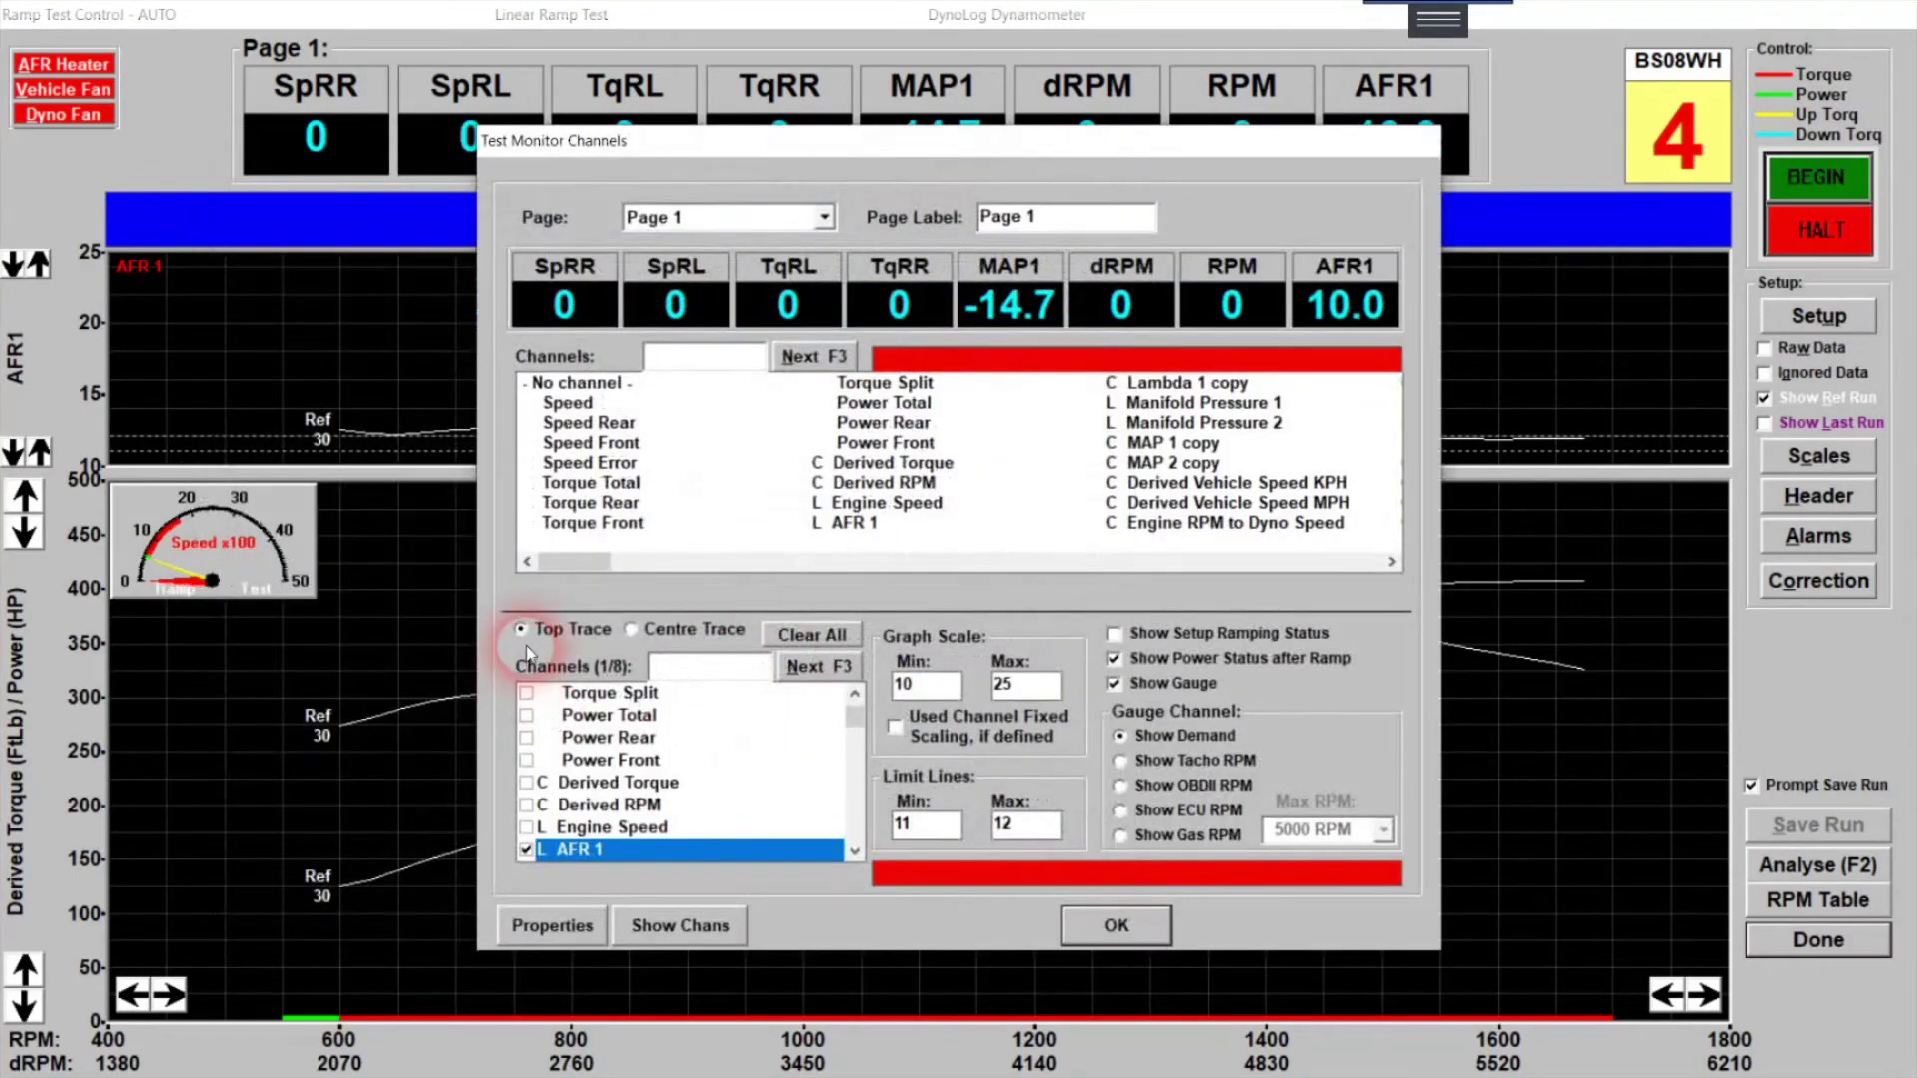
double_click(1011, 684)
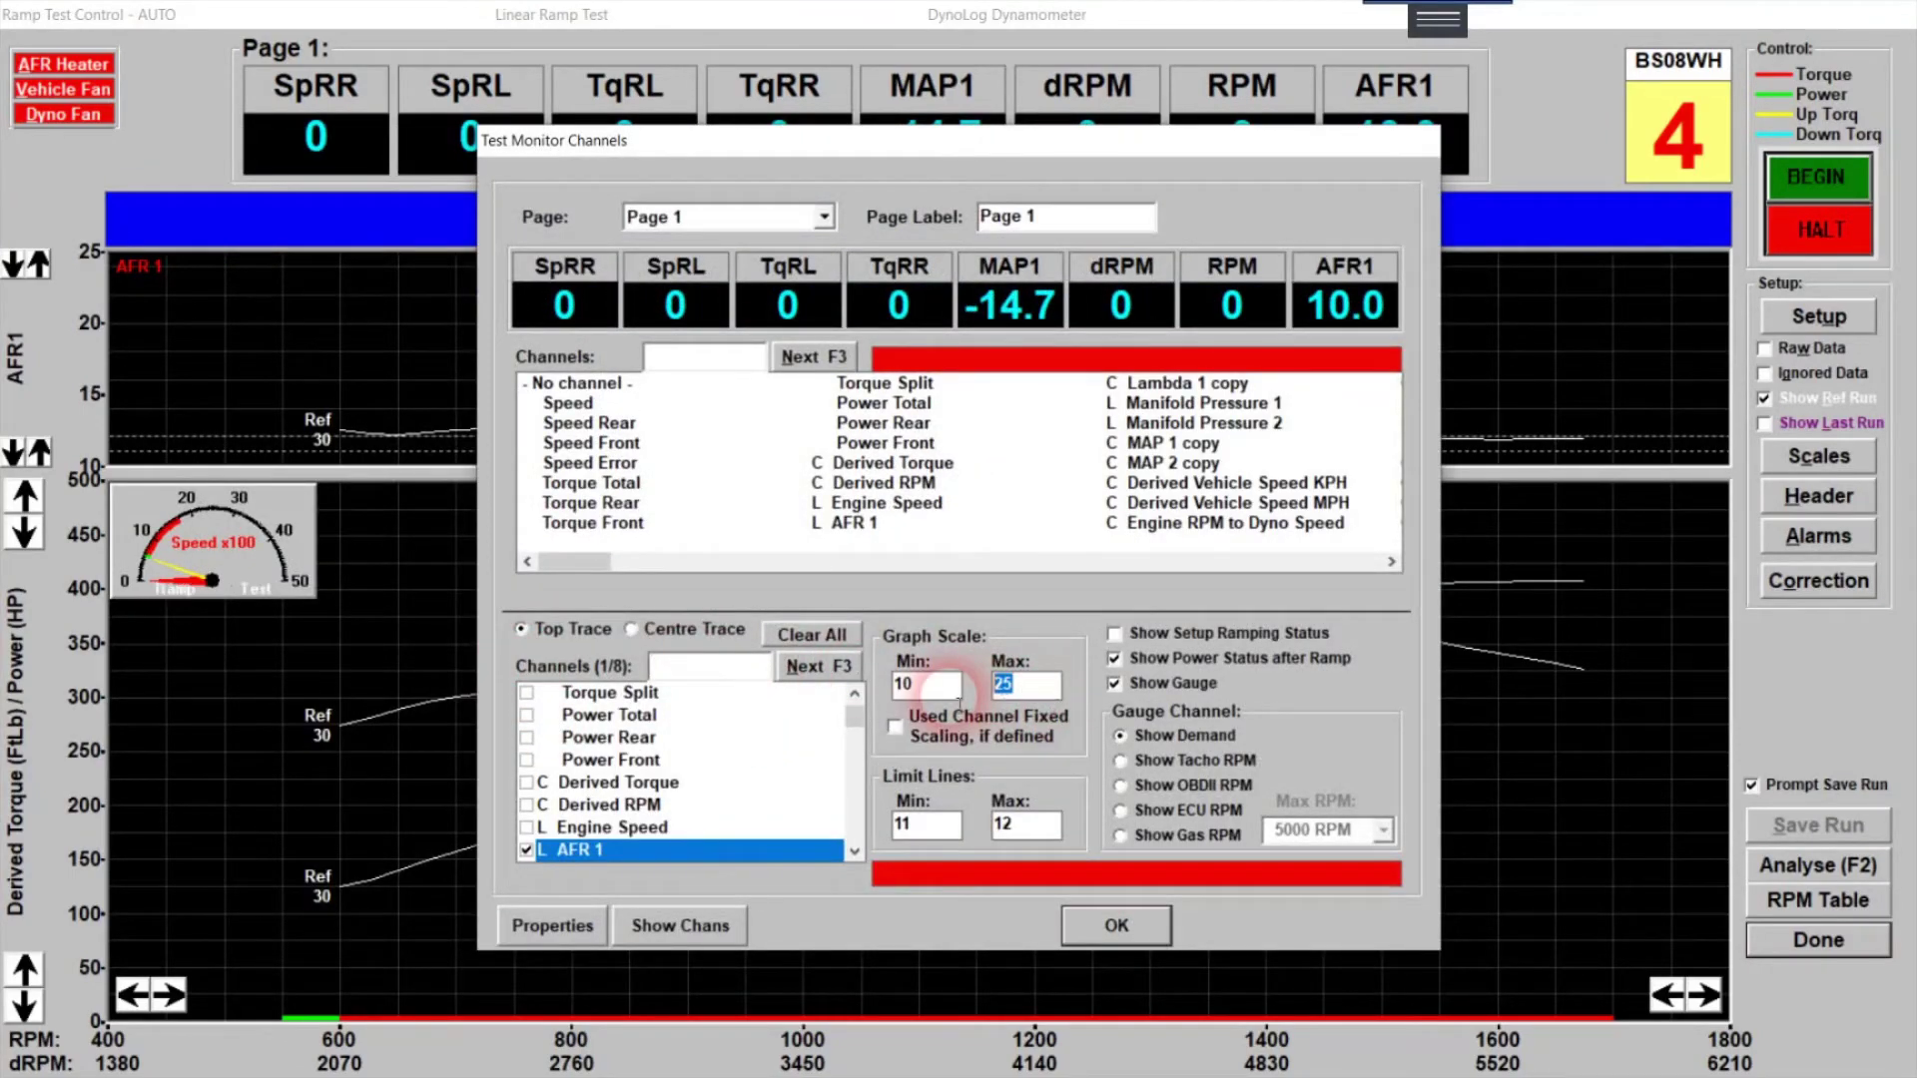
type("15")
left_click(1116, 926)
left_click(859, 385)
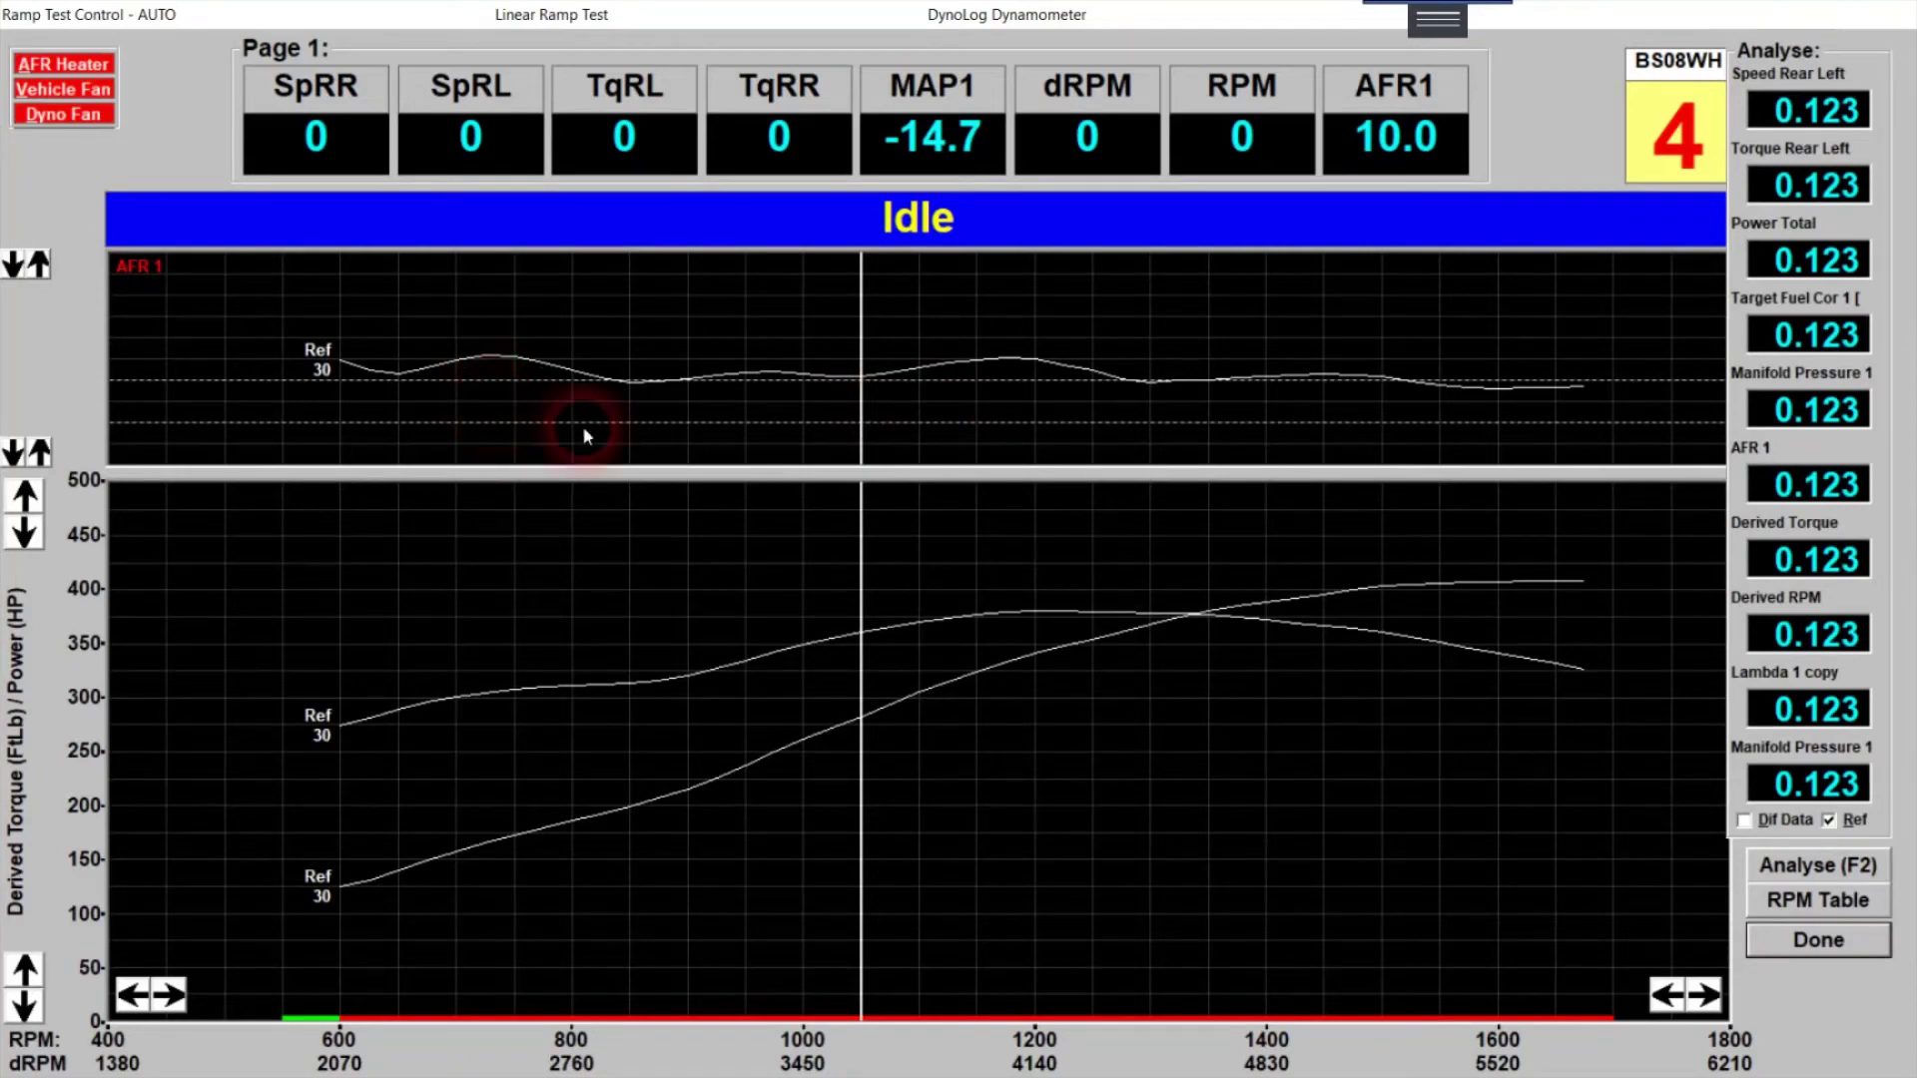
- Set the top trace's limit lines for AFR 1 to a minimum of 12 and a maximum of 13
double_click(751, 559)
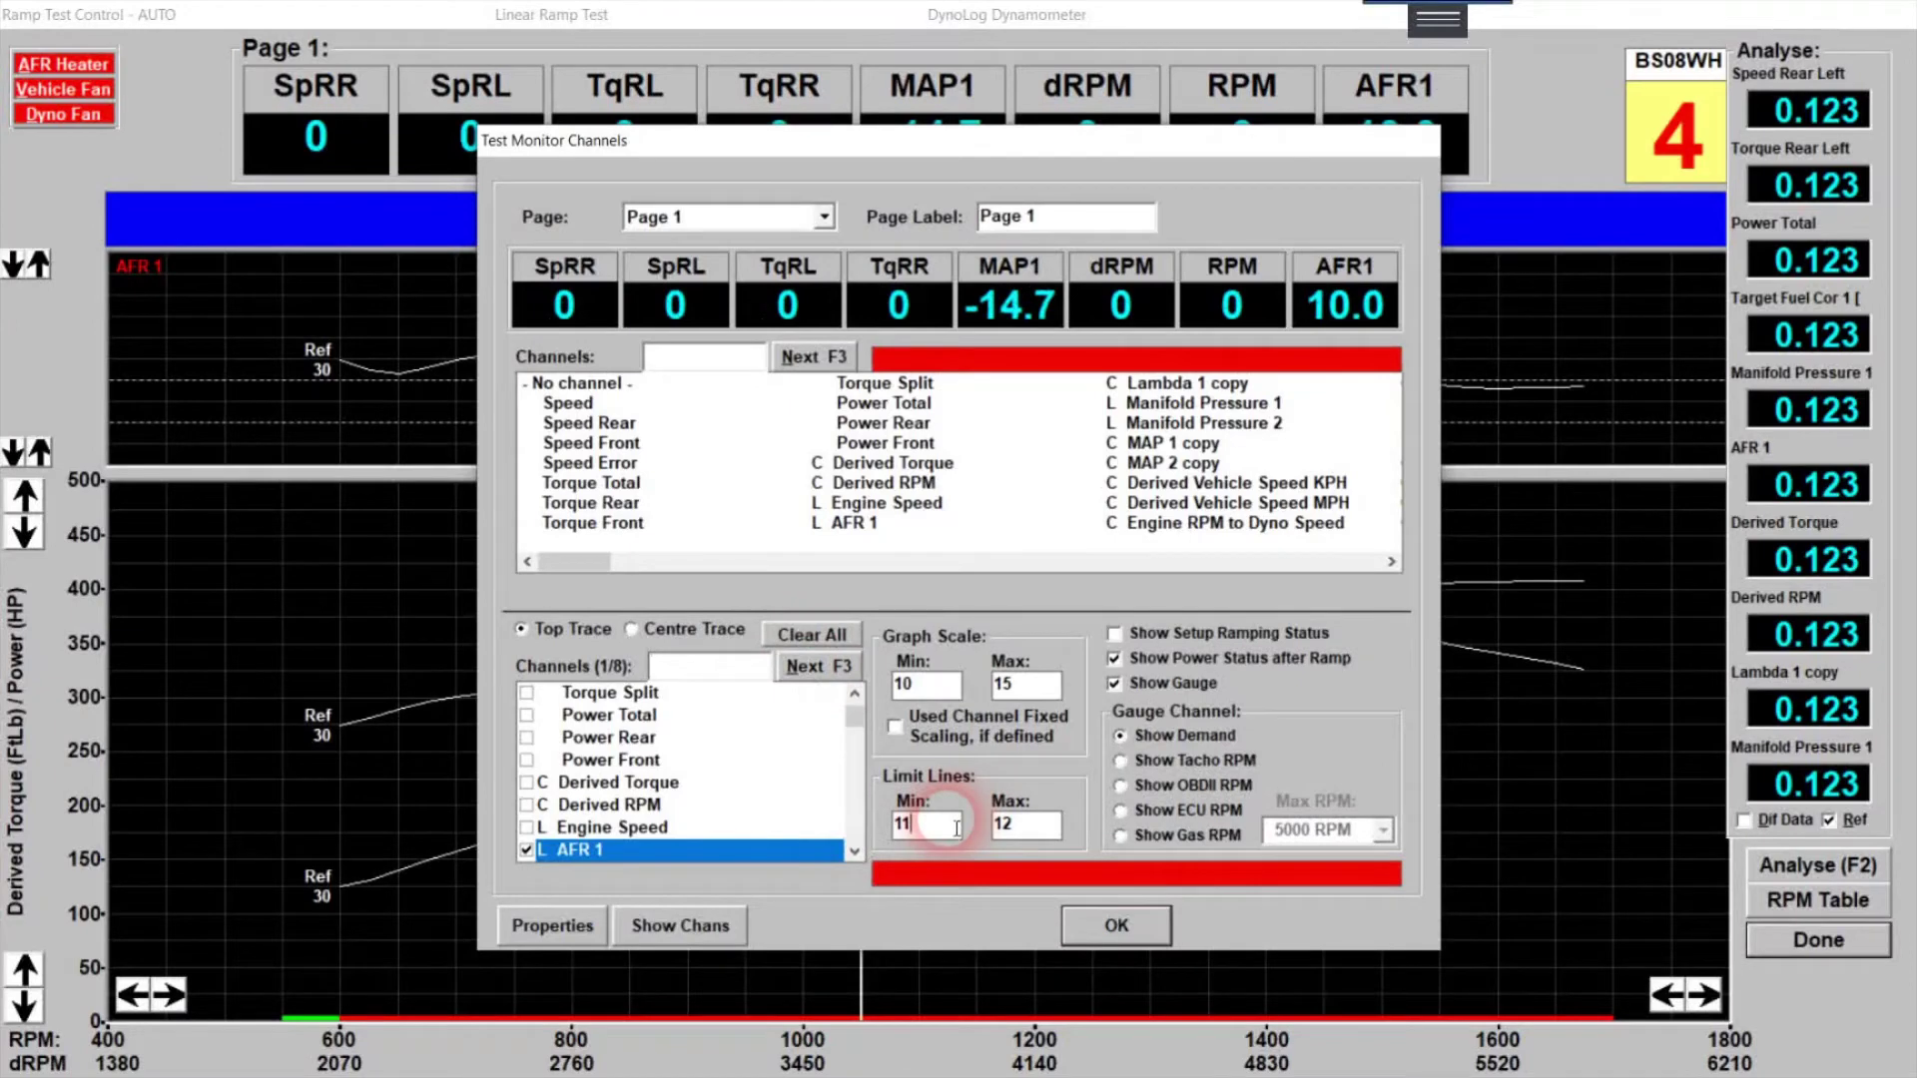
left_click(956, 828)
type("12")
left_click(1029, 826)
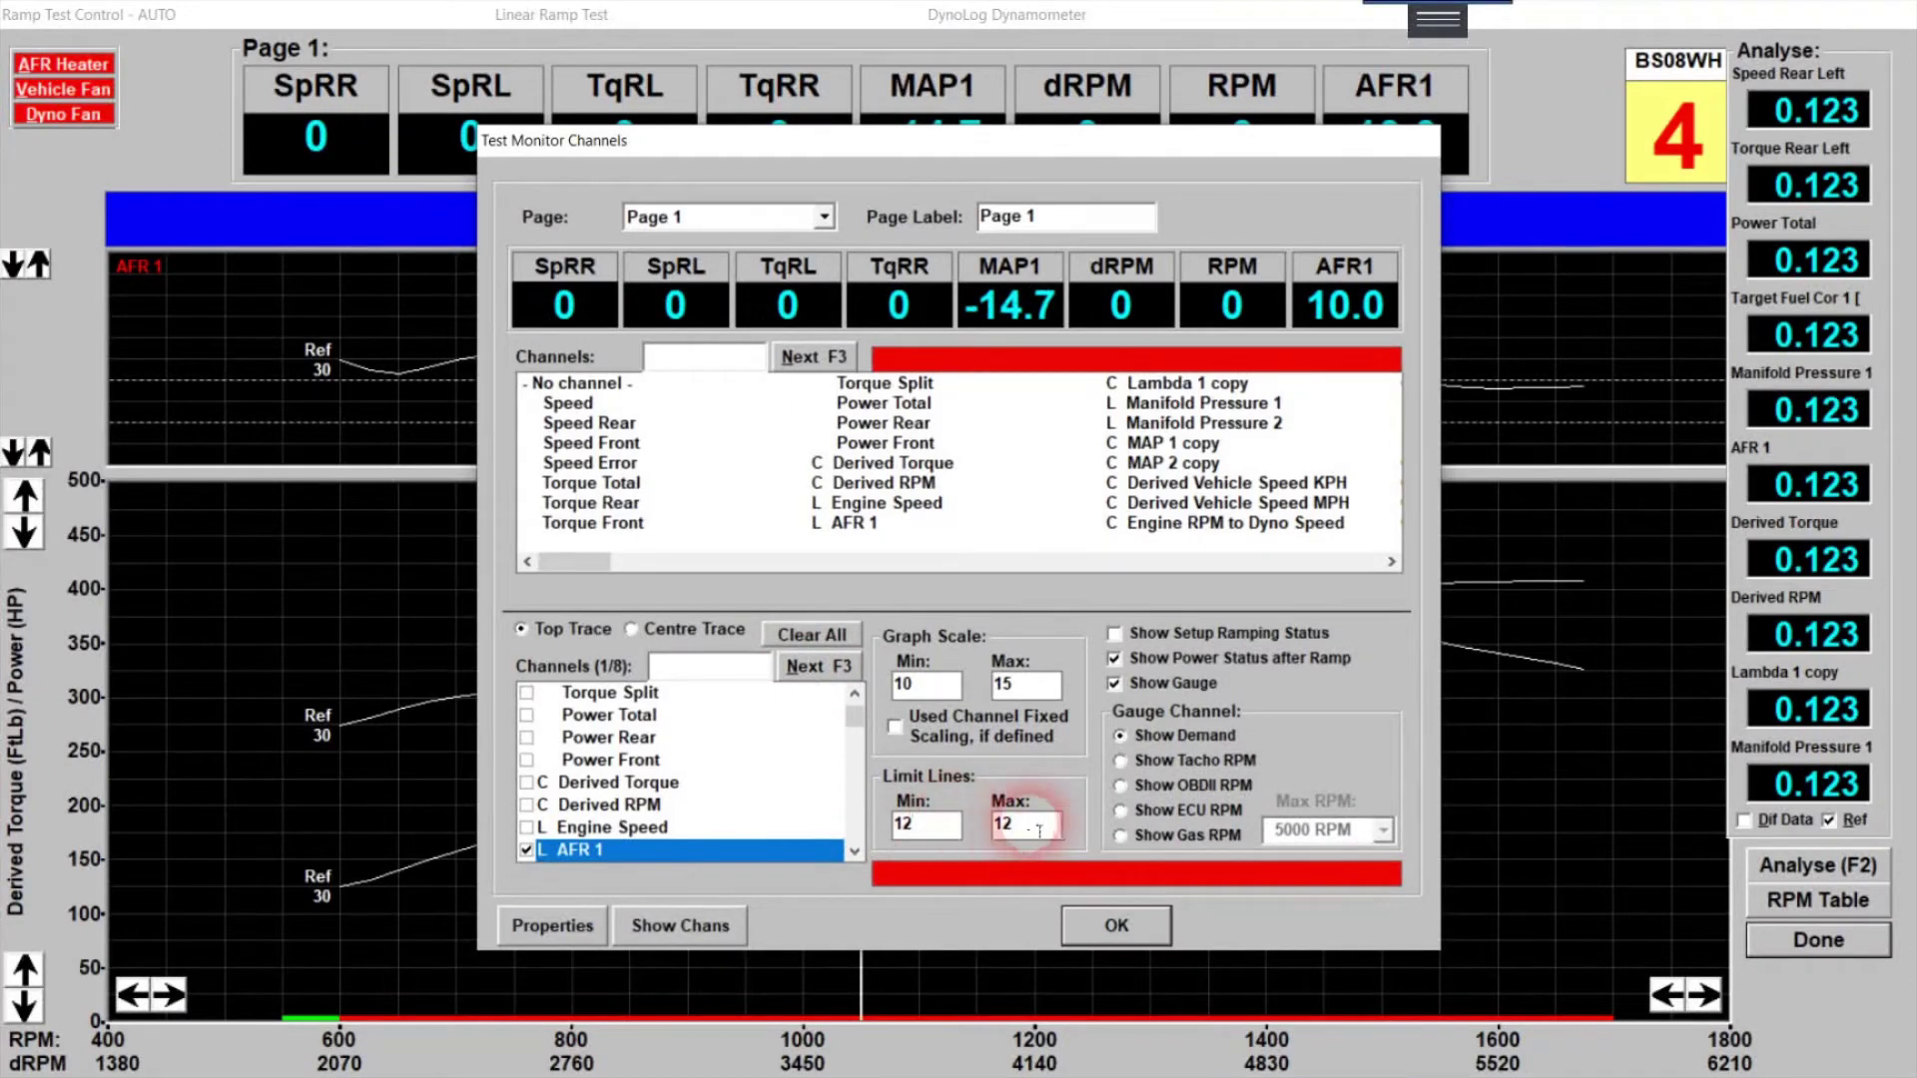
type("13")
left_click(1098, 924)
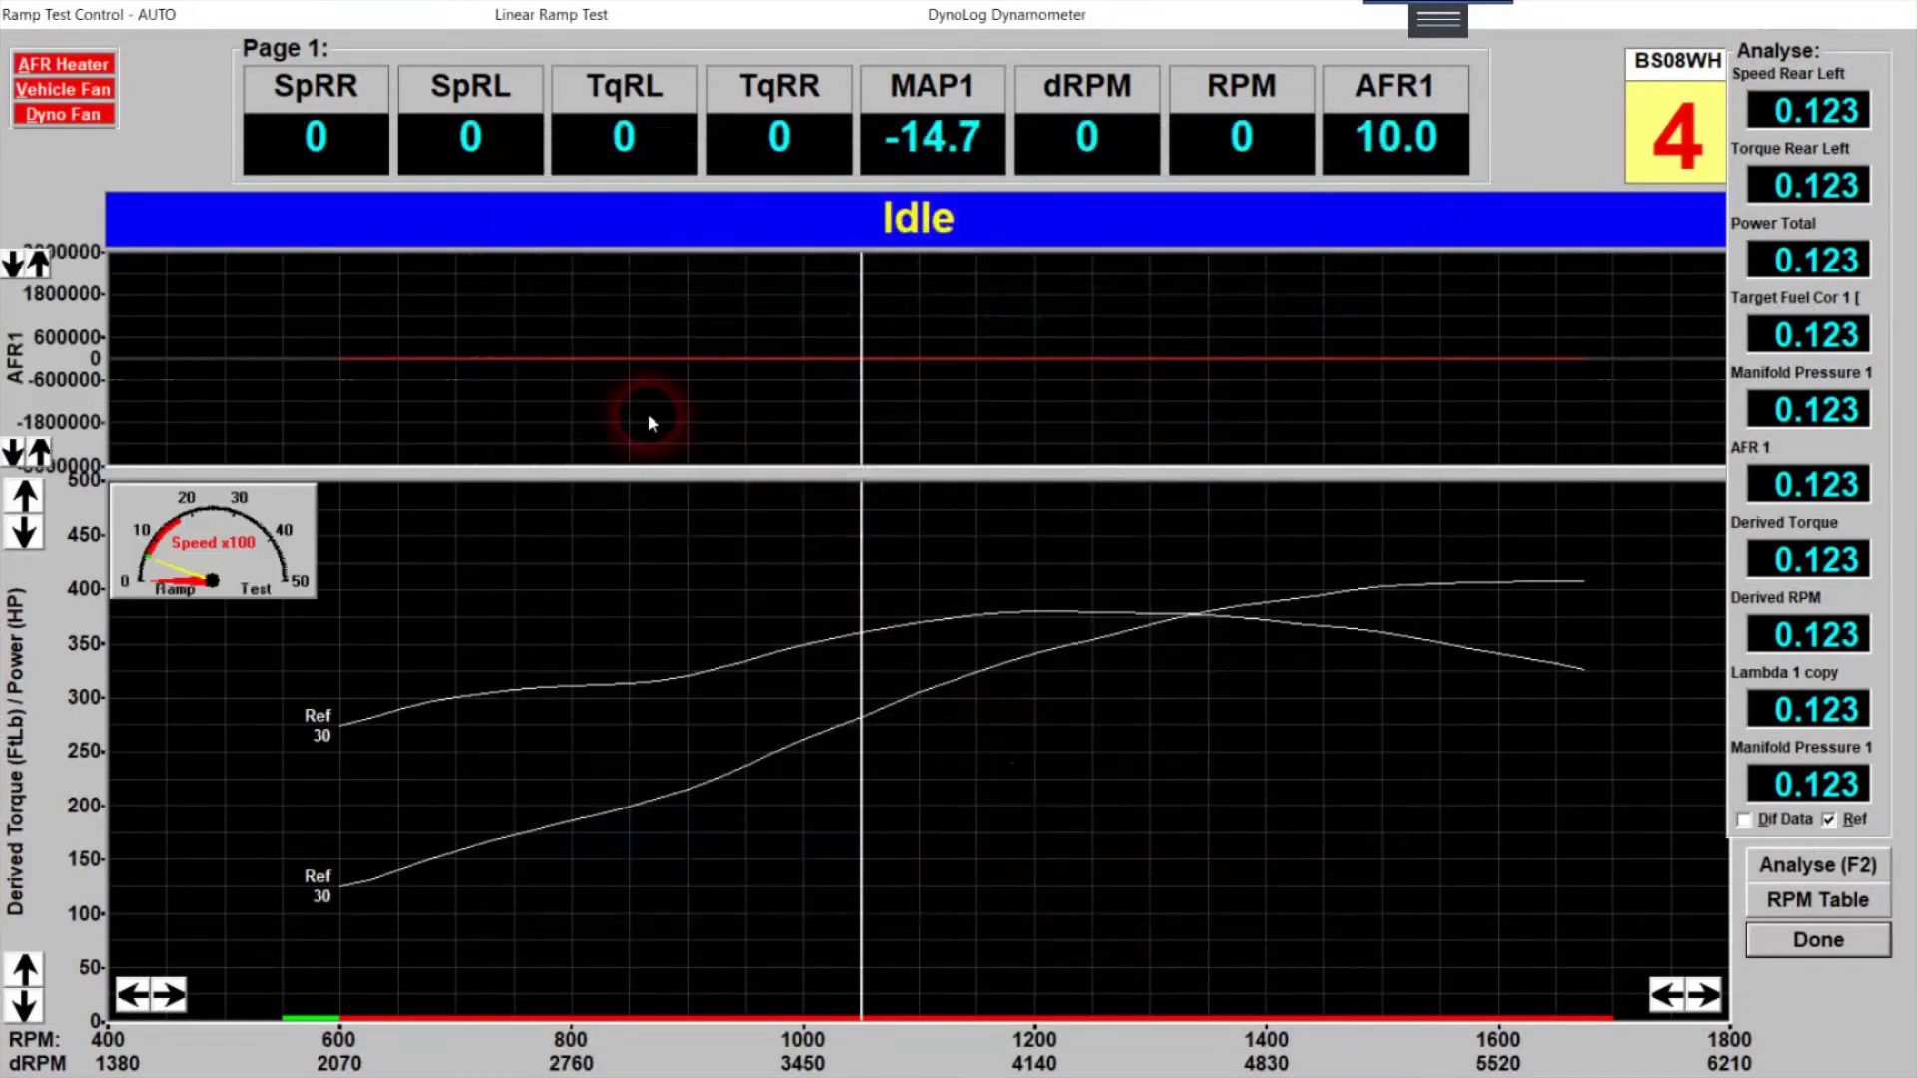
double_click(711, 387)
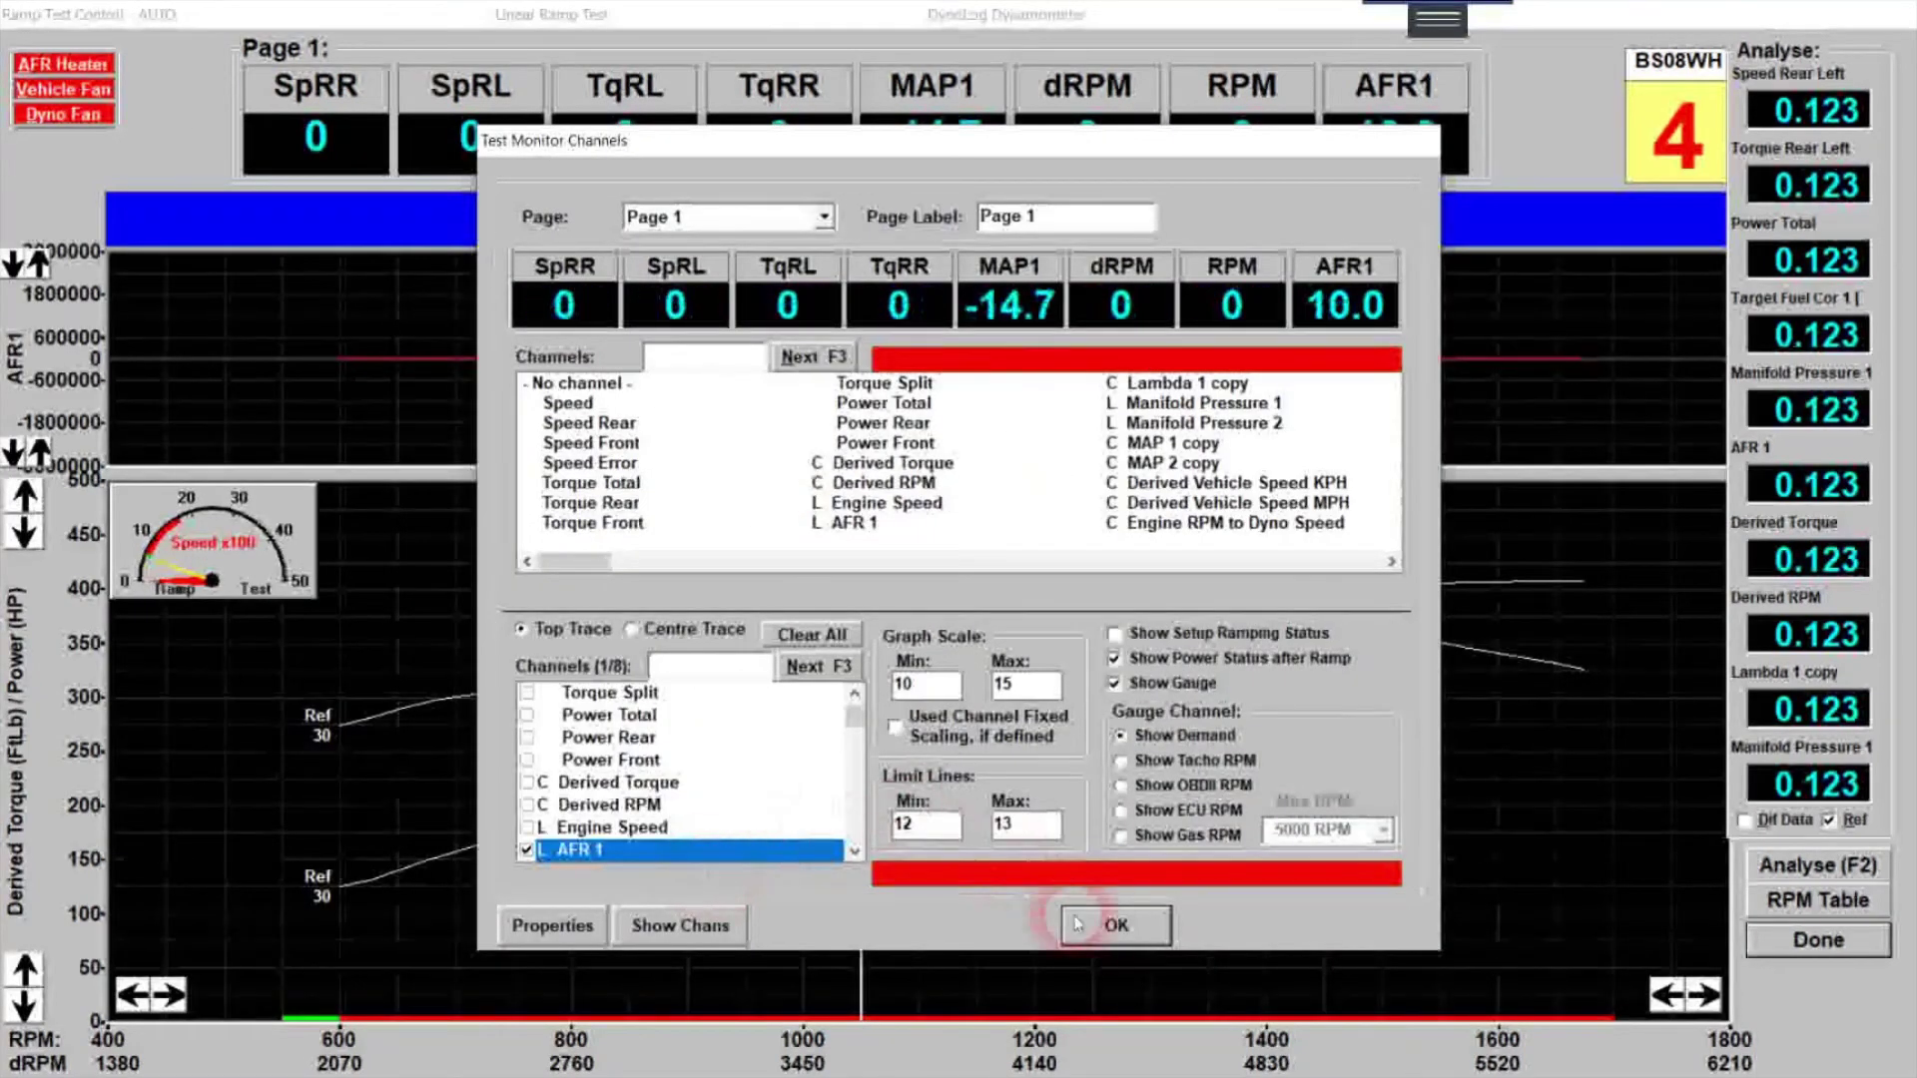
left_click(1113, 924)
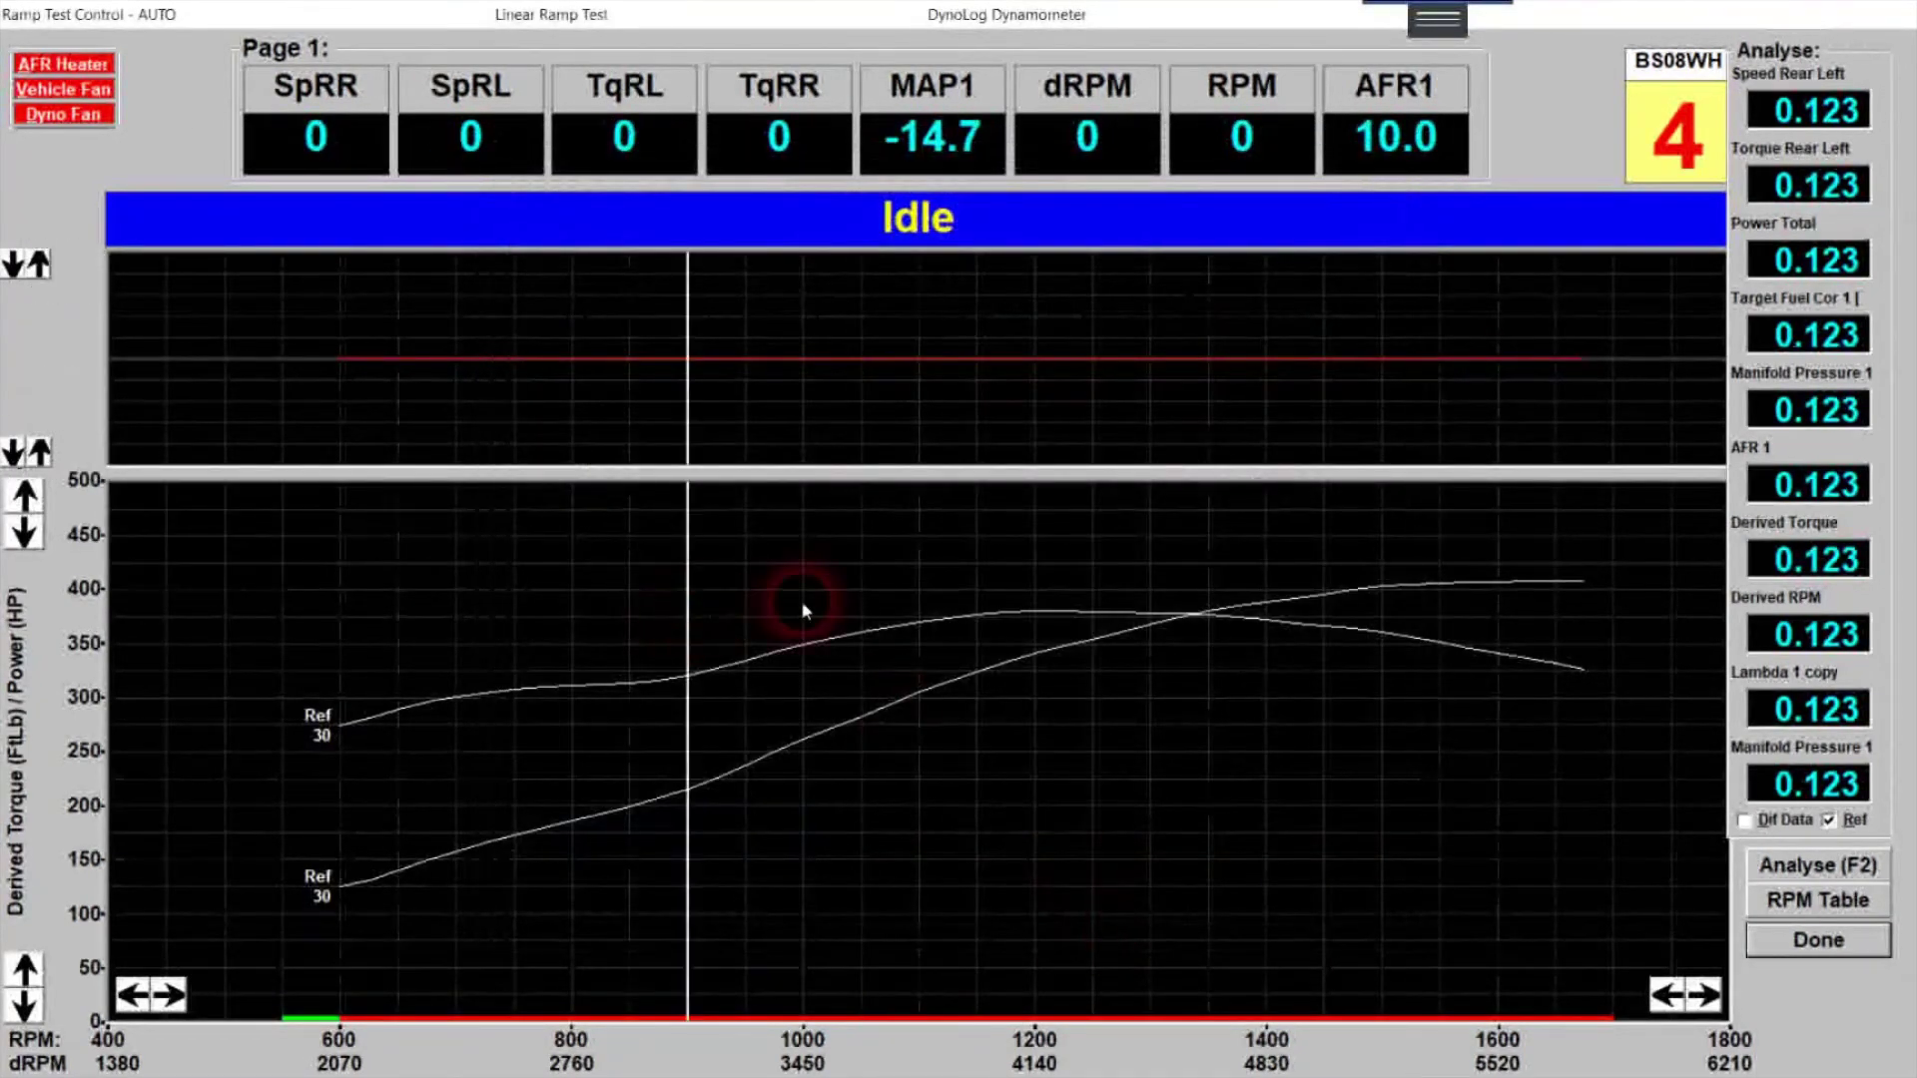
- Assign Manifold Pressure 1 and Manifold Pressure 2 to the graph's centre trace
double_click(854, 584)
left_click(639, 629)
left_click(851, 851)
left_click(850, 851)
left_click(850, 850)
left_click(850, 850)
left_click(850, 851)
left_click(526, 782)
left_click(526, 805)
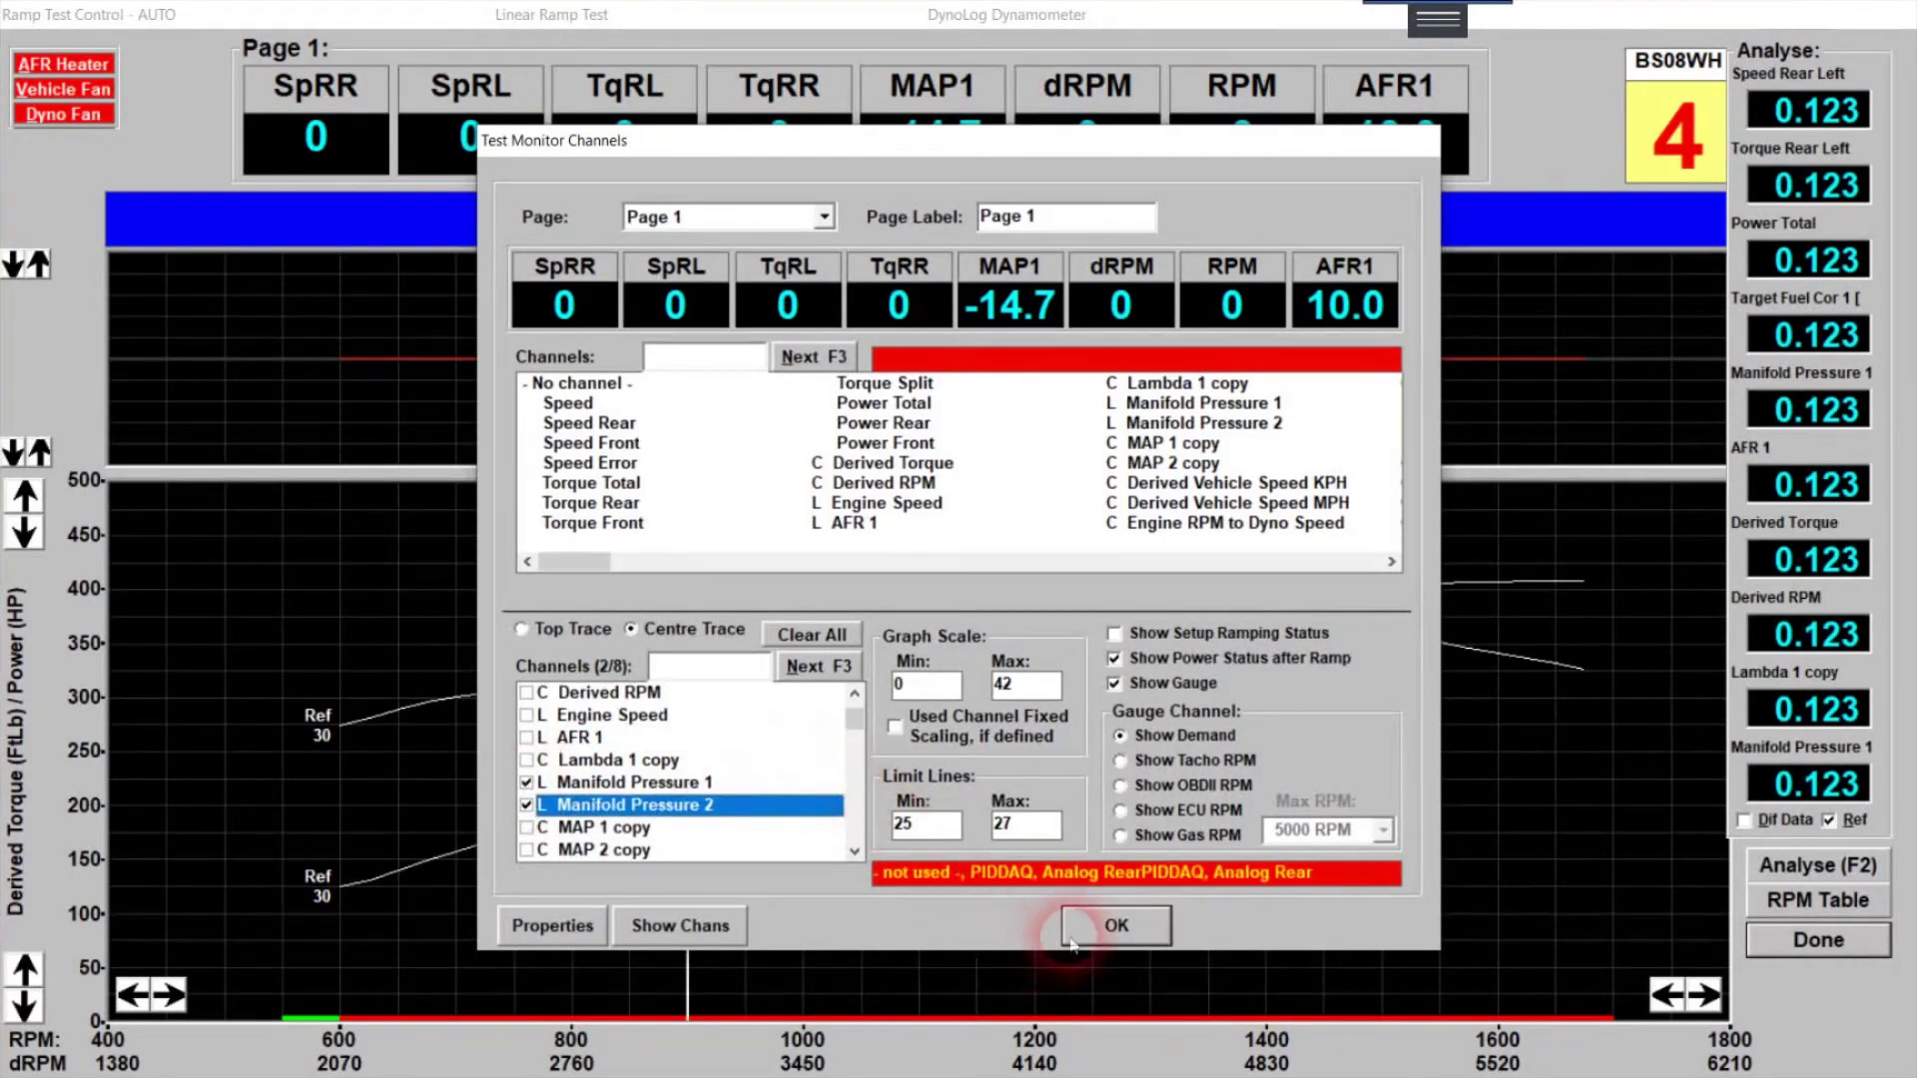
left_click(1114, 925)
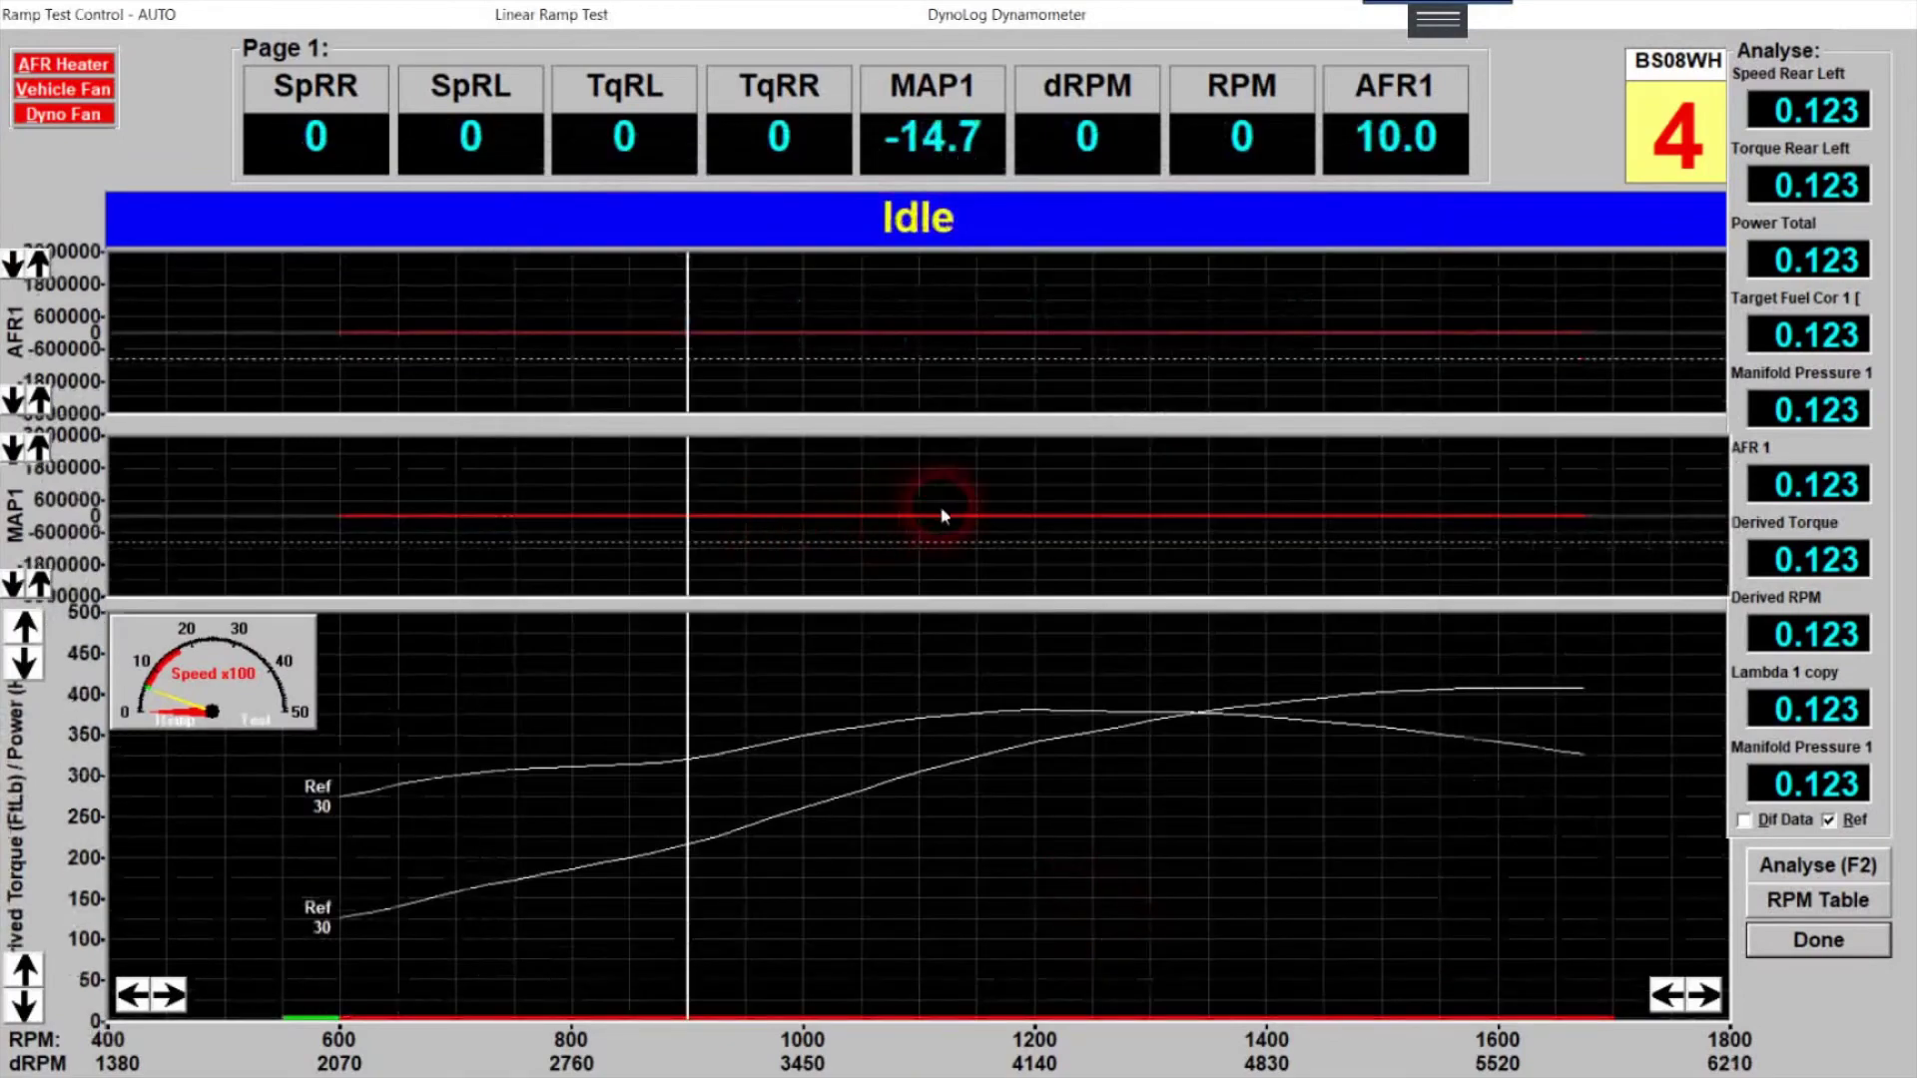
- Examine the AFR and manifold pressure graphs with the analysis cursor, and review the channels, scales and limit lines of the top and centre traces
left_click(834, 461)
left_click(946, 507)
left_click(687, 364)
left_click(896, 403)
left_click(1006, 391)
left_click(1092, 394)
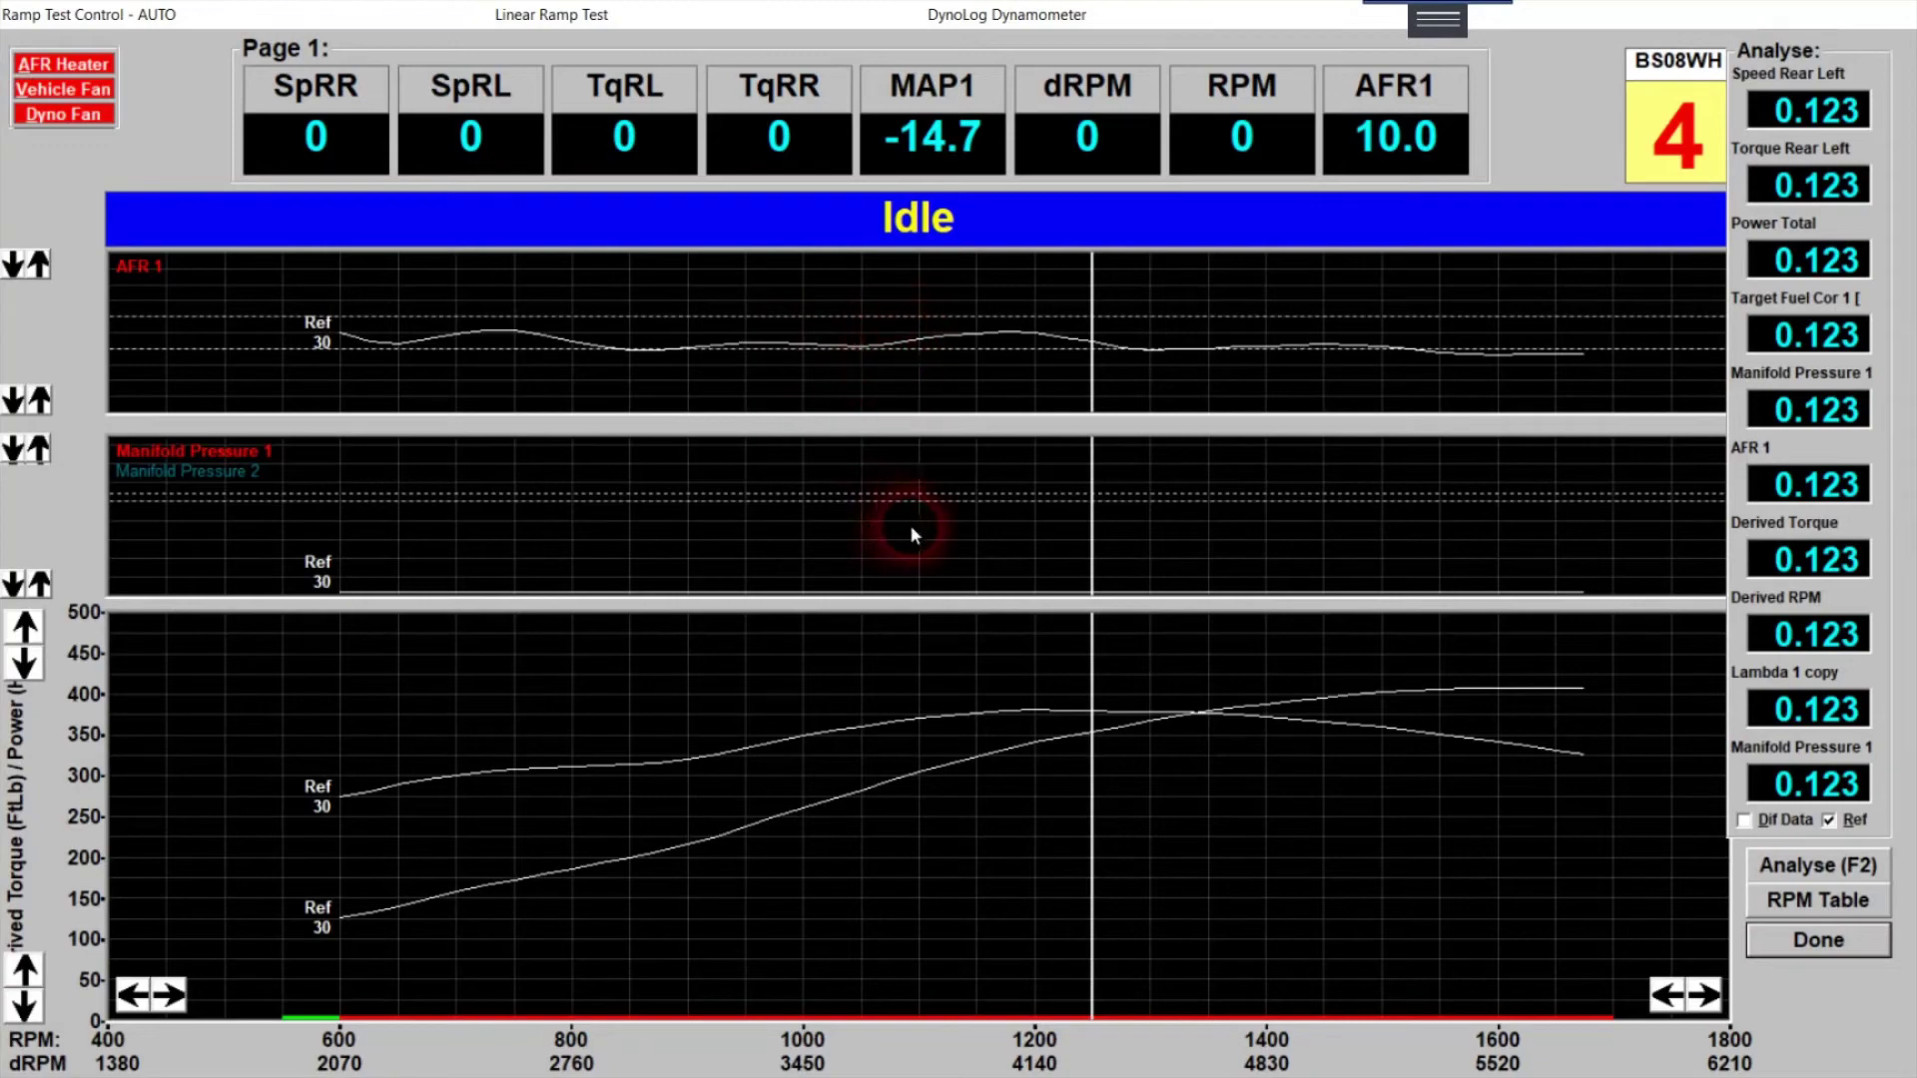
double_click(916, 445)
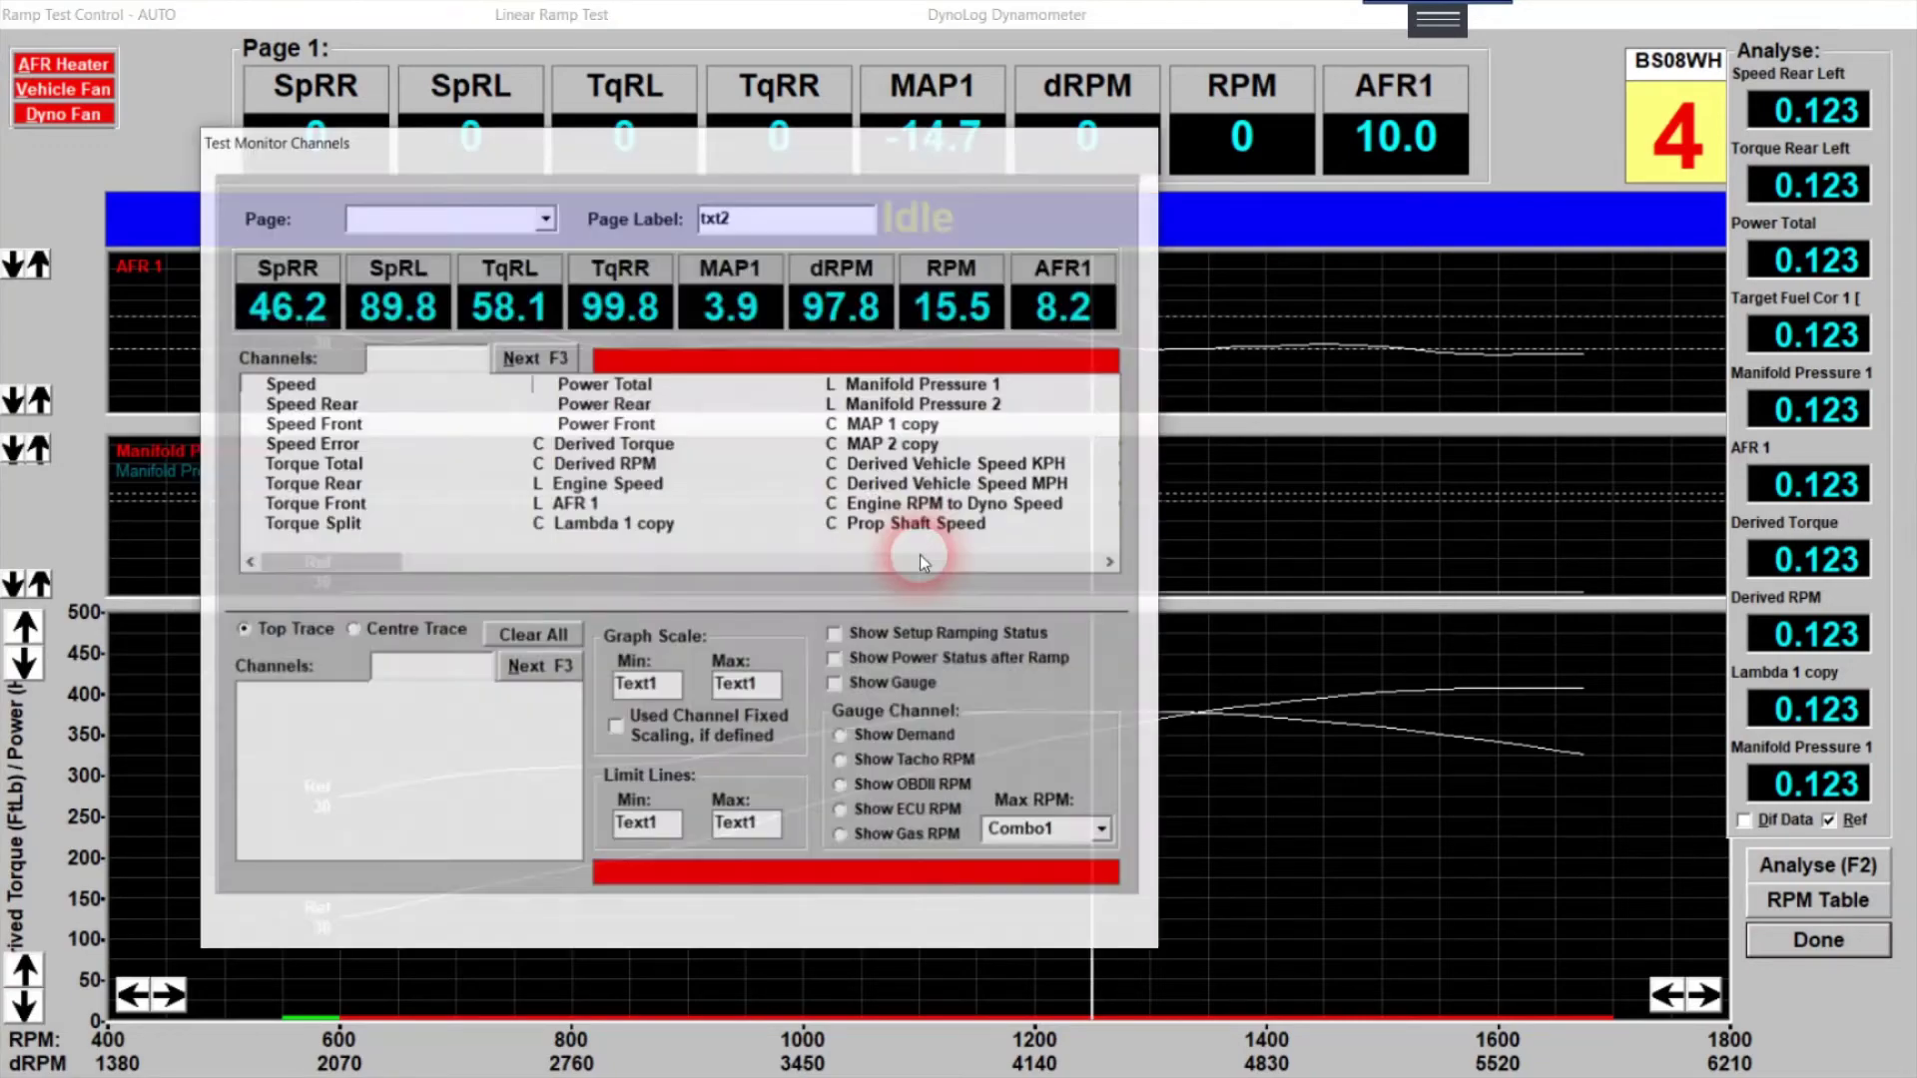
scroll(829, 859, "down", 3)
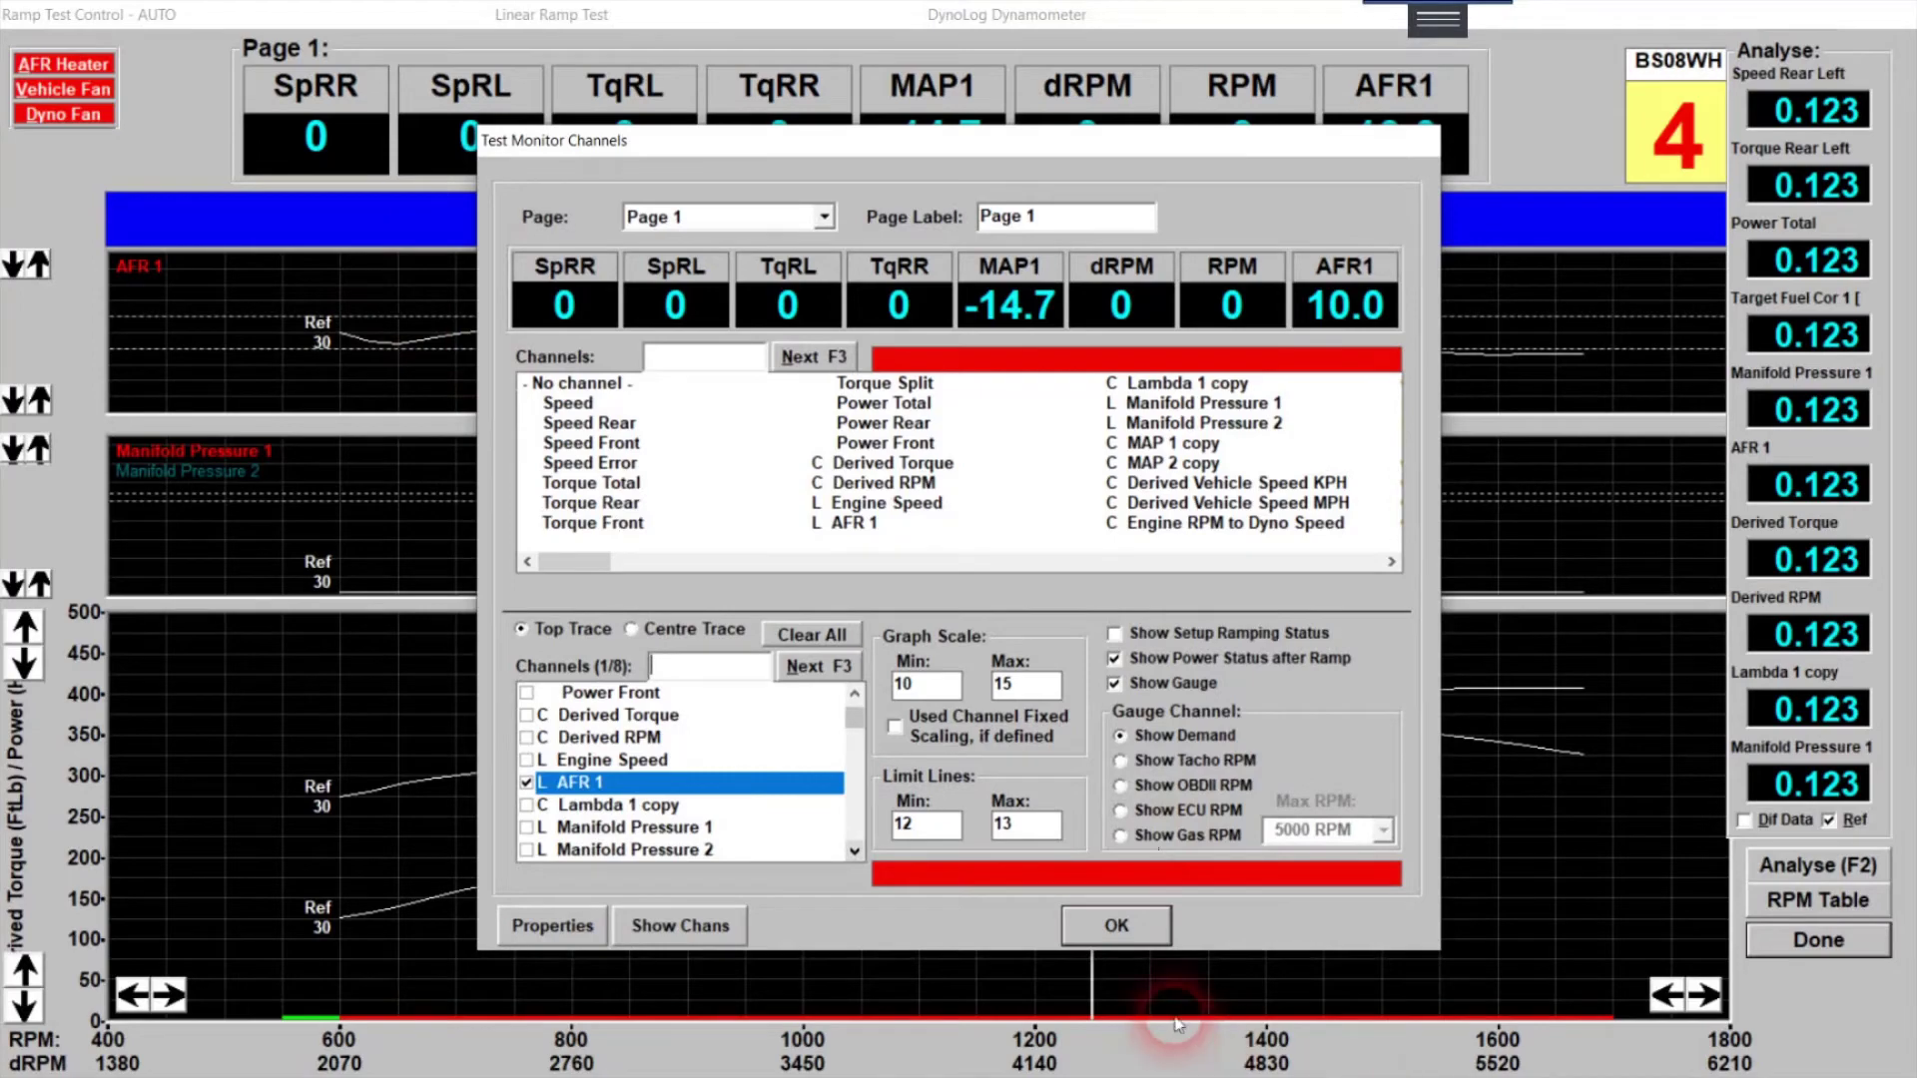
left_click(1098, 936)
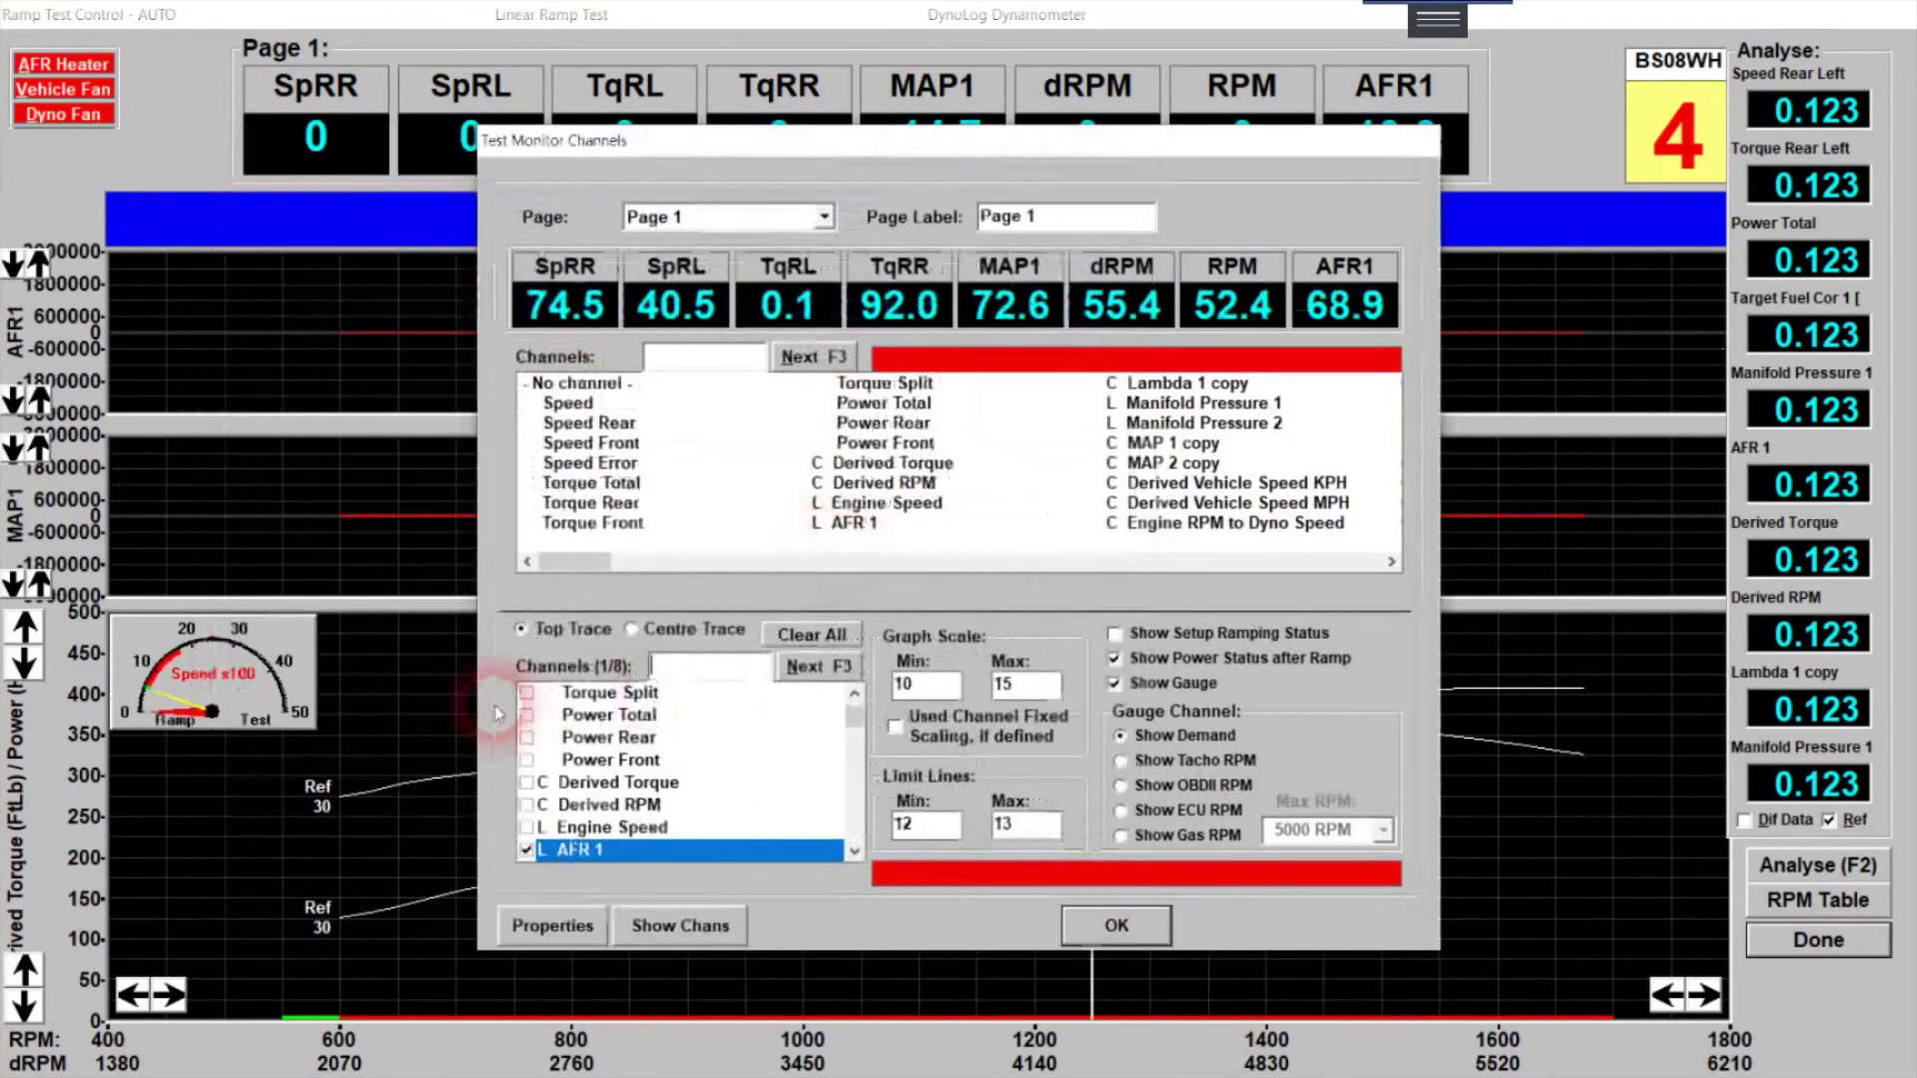
left_click(632, 629)
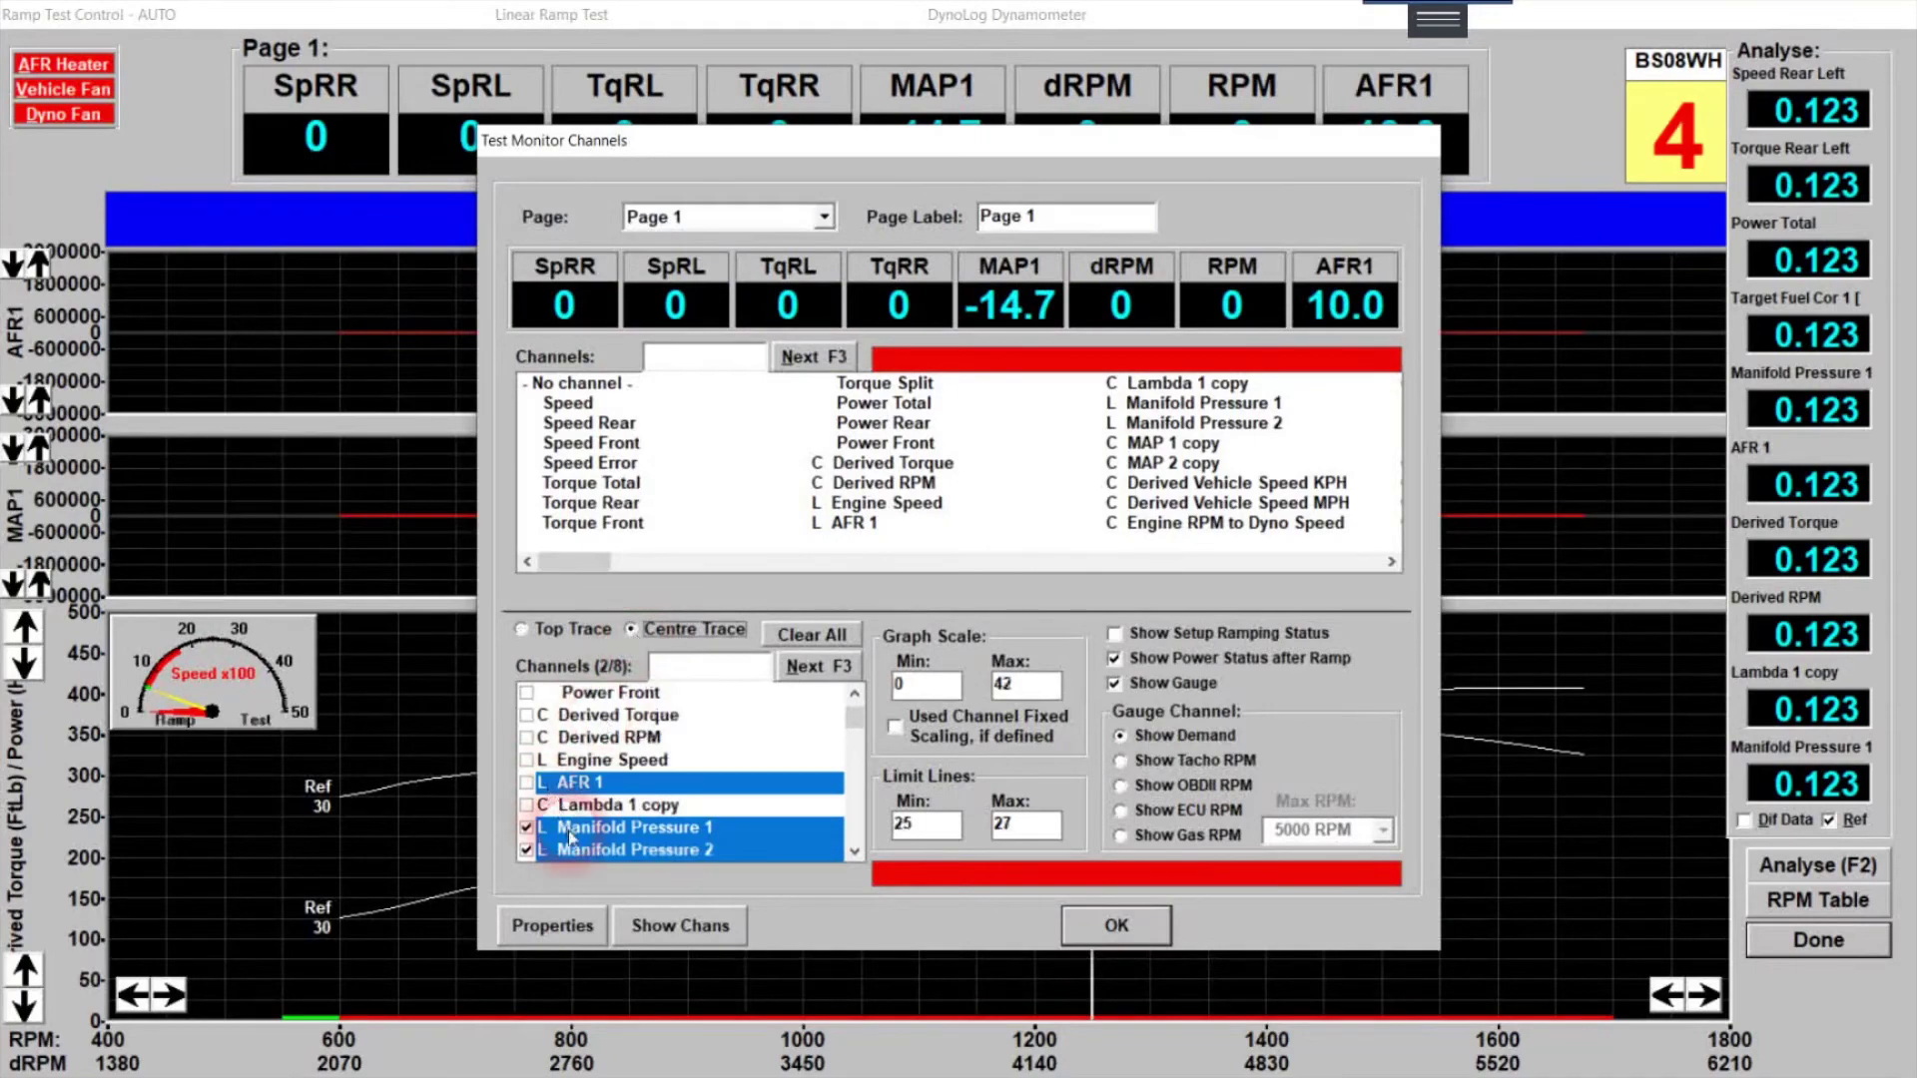
left_click(1085, 928)
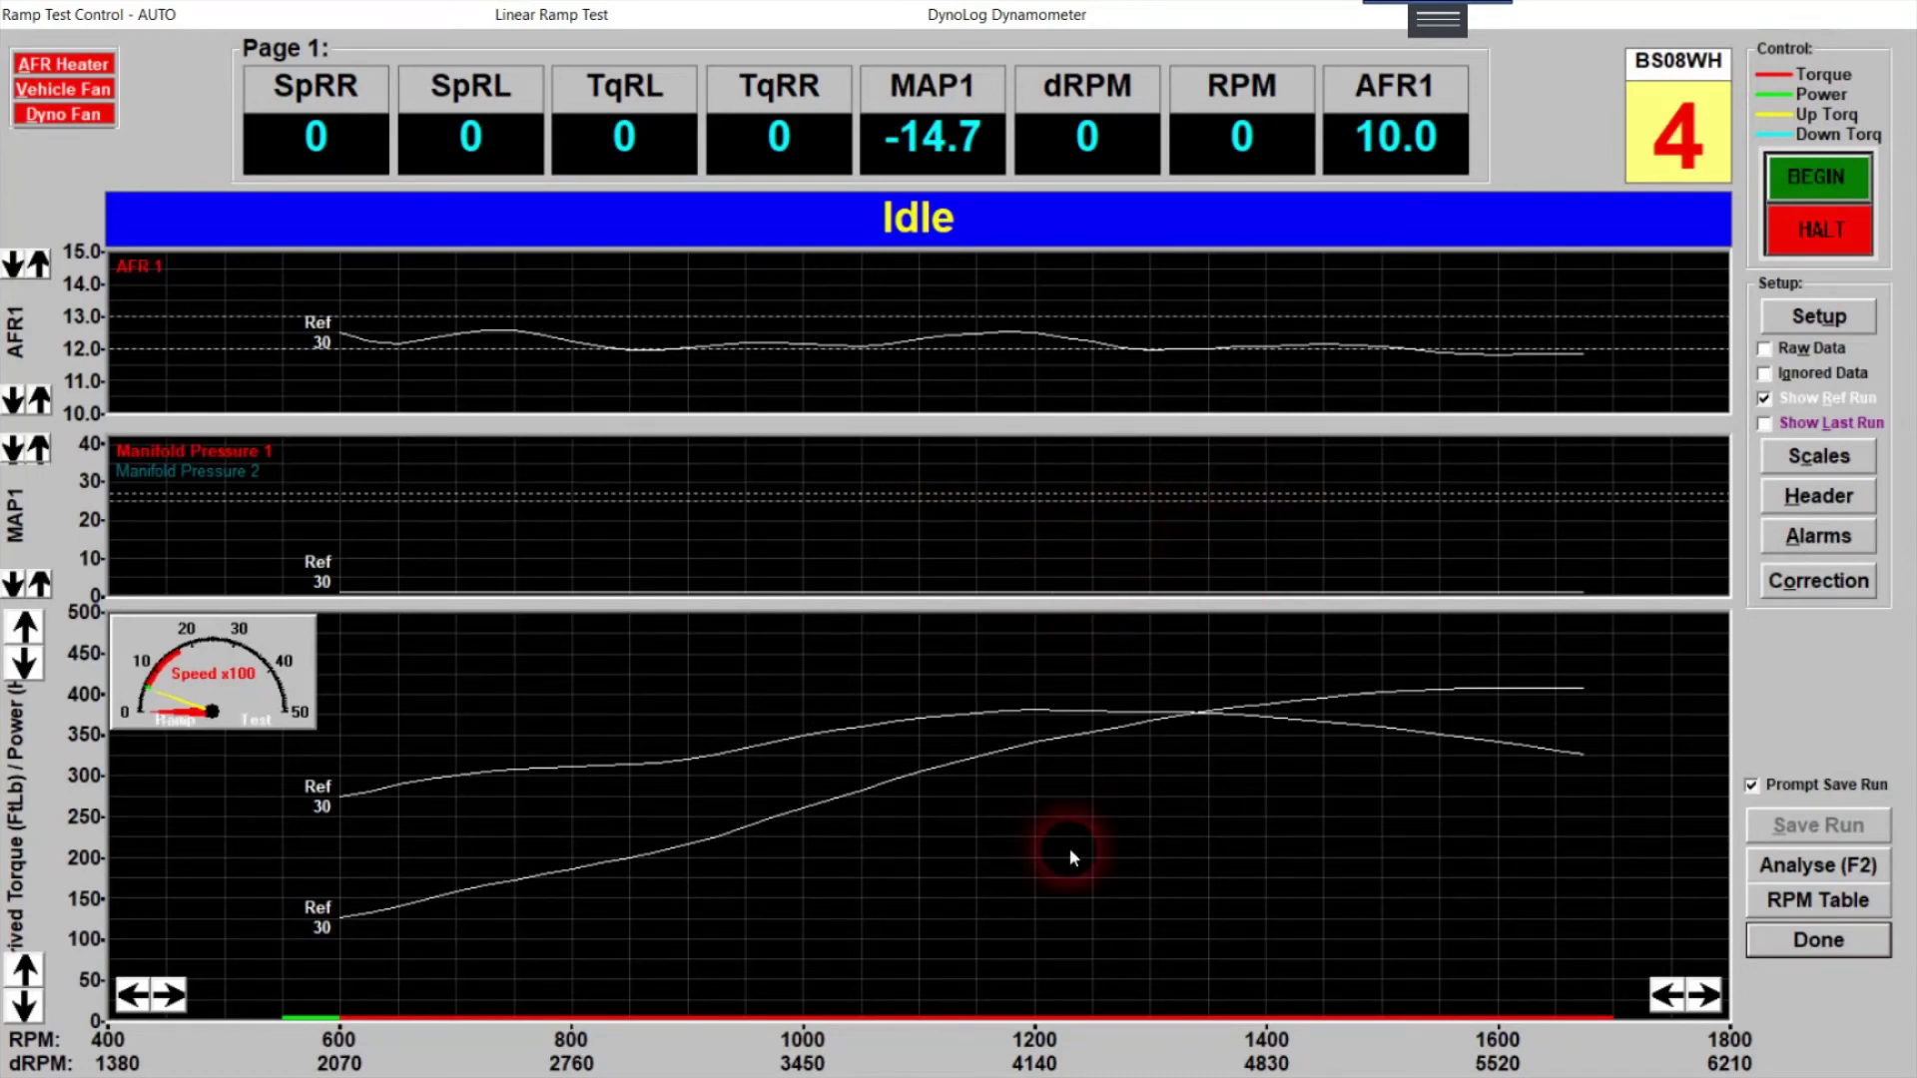
- Run the linear ramp test, and reopen the ramp test setup to check the end speed
key("F1")
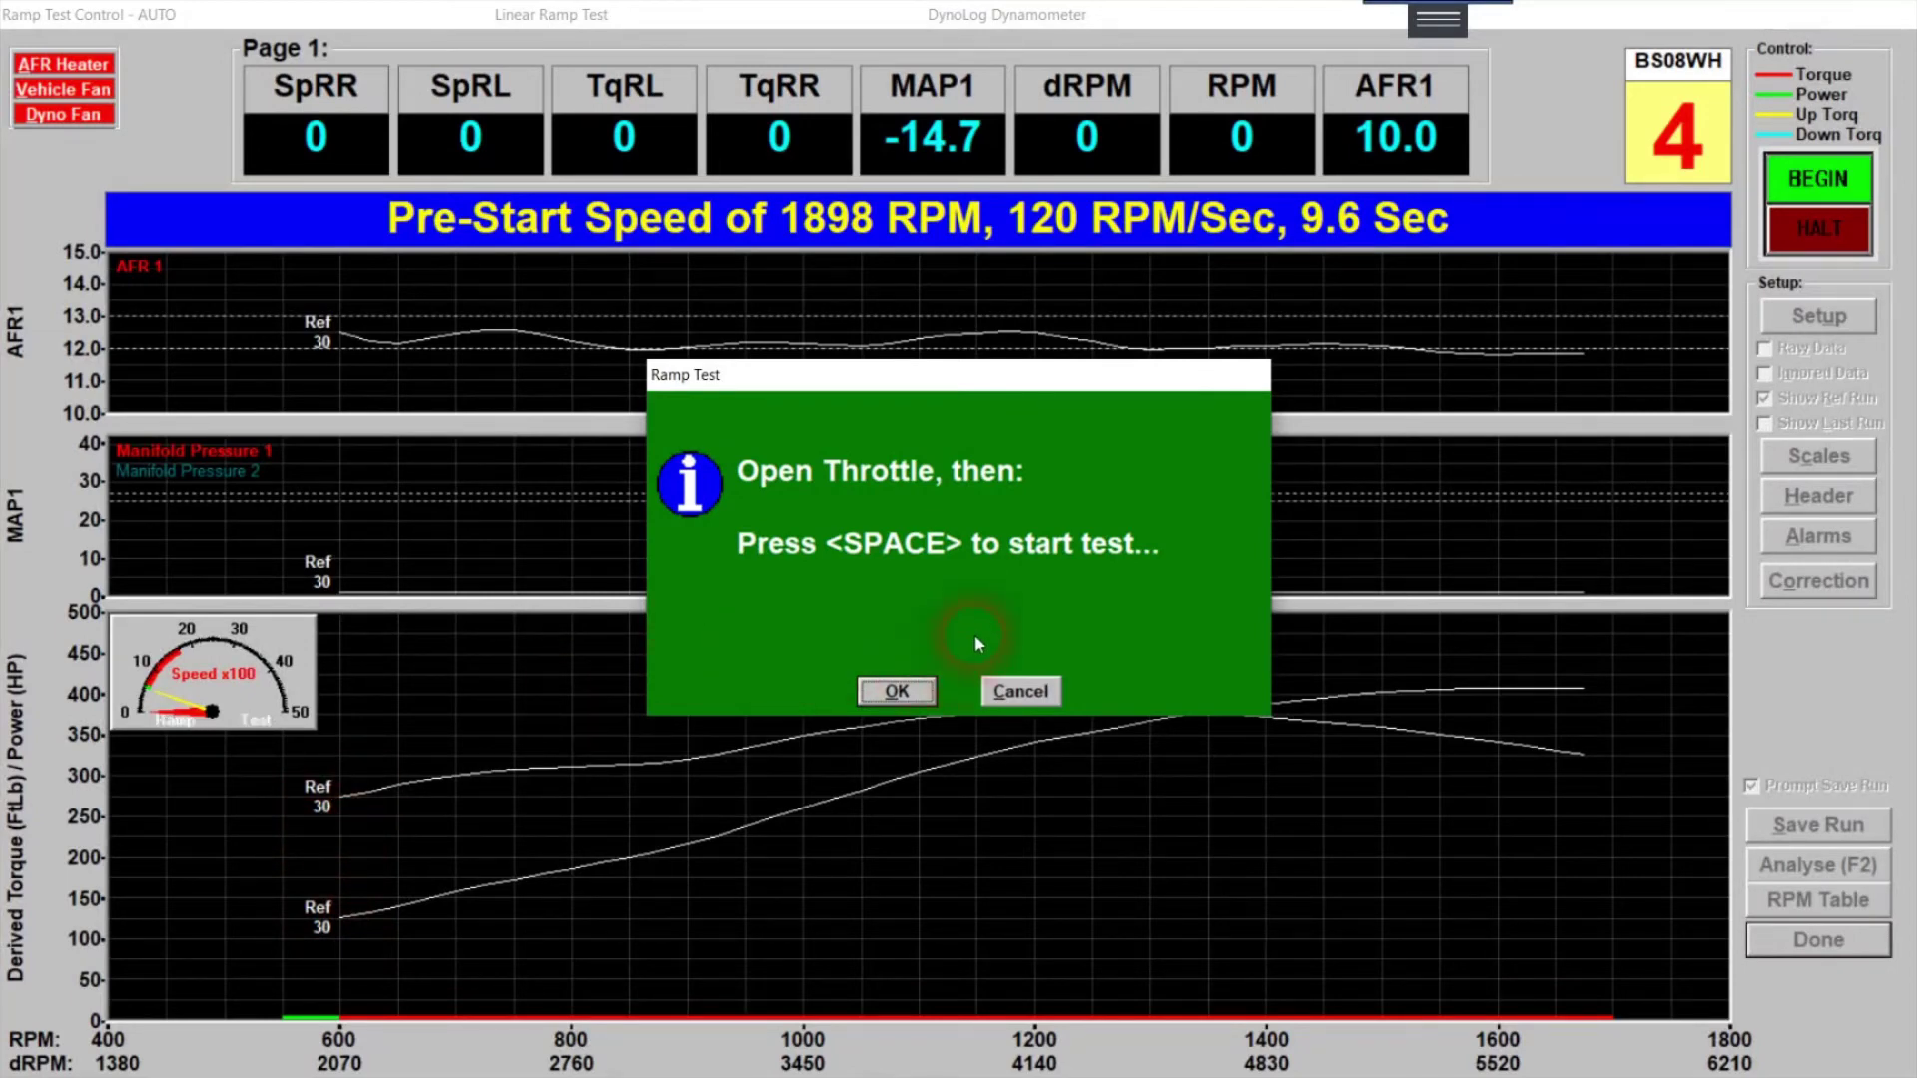
key("space")
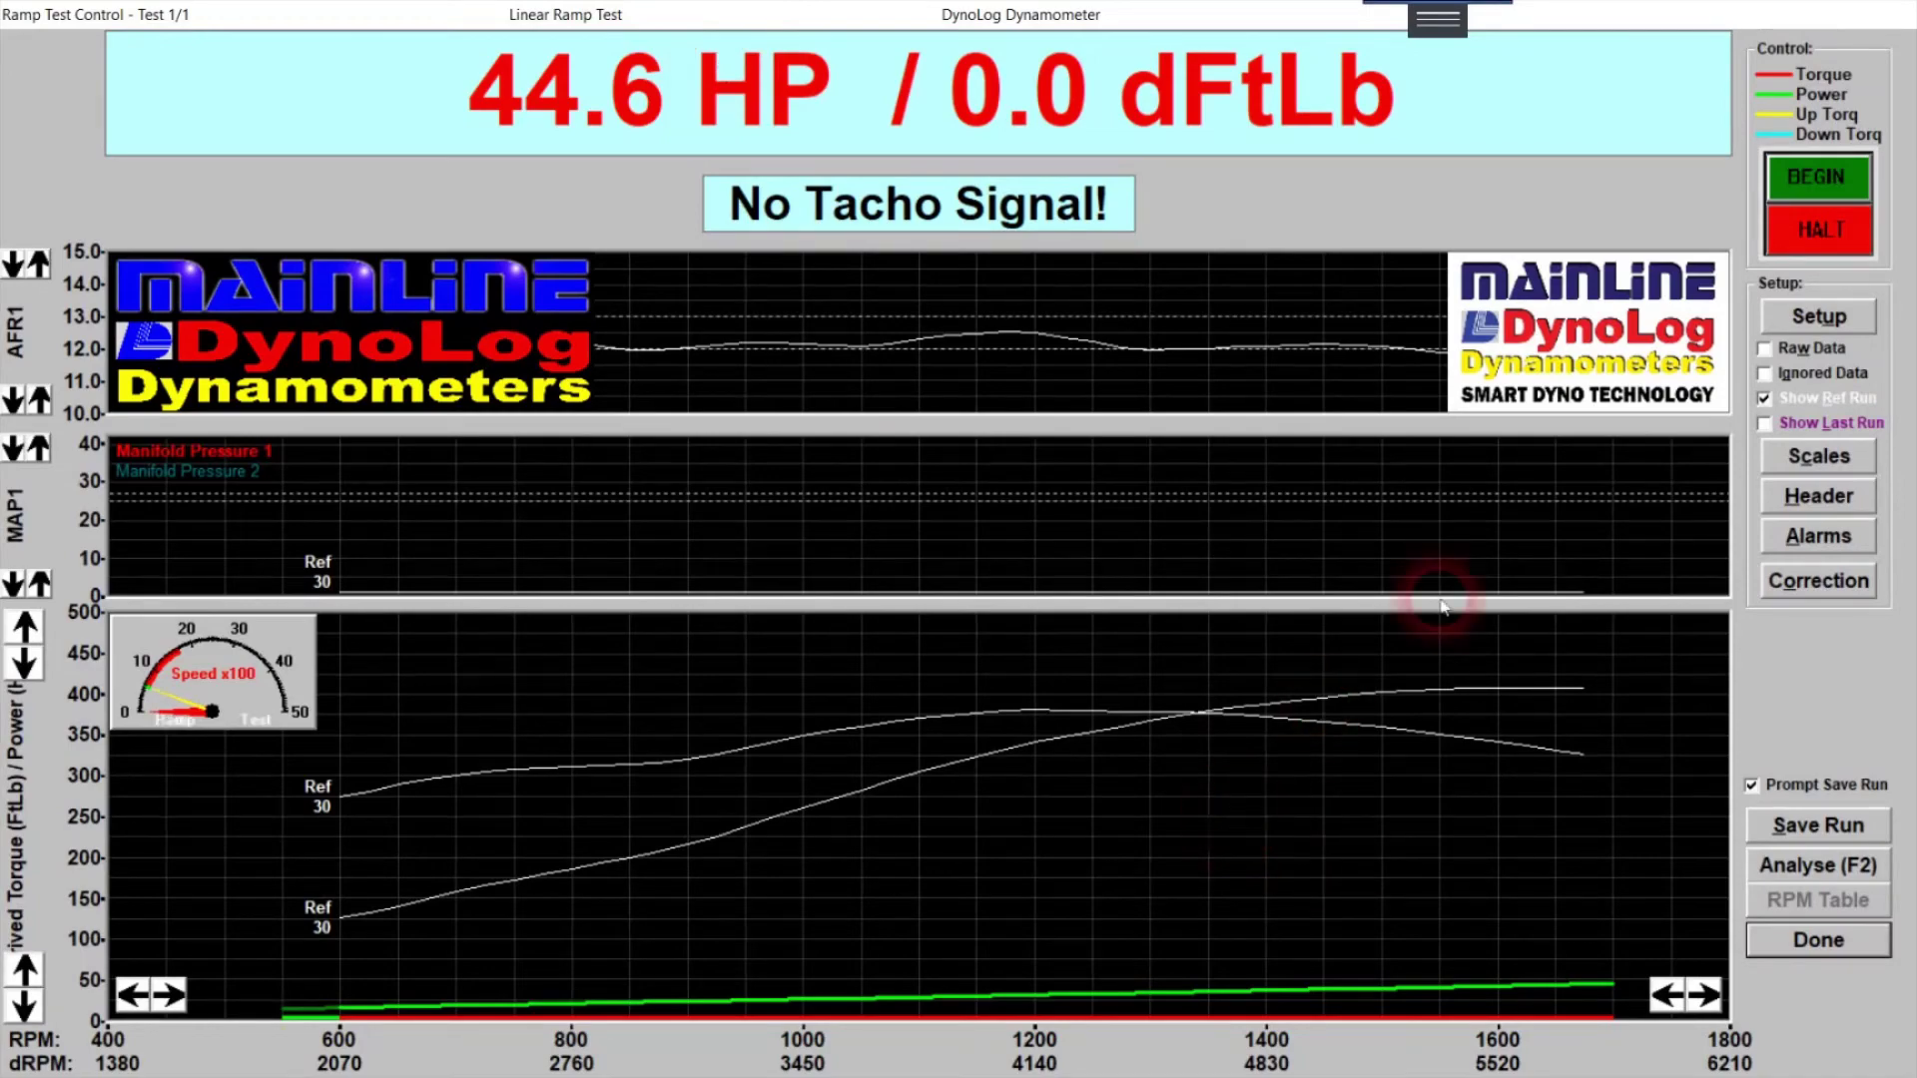
left_click(1784, 319)
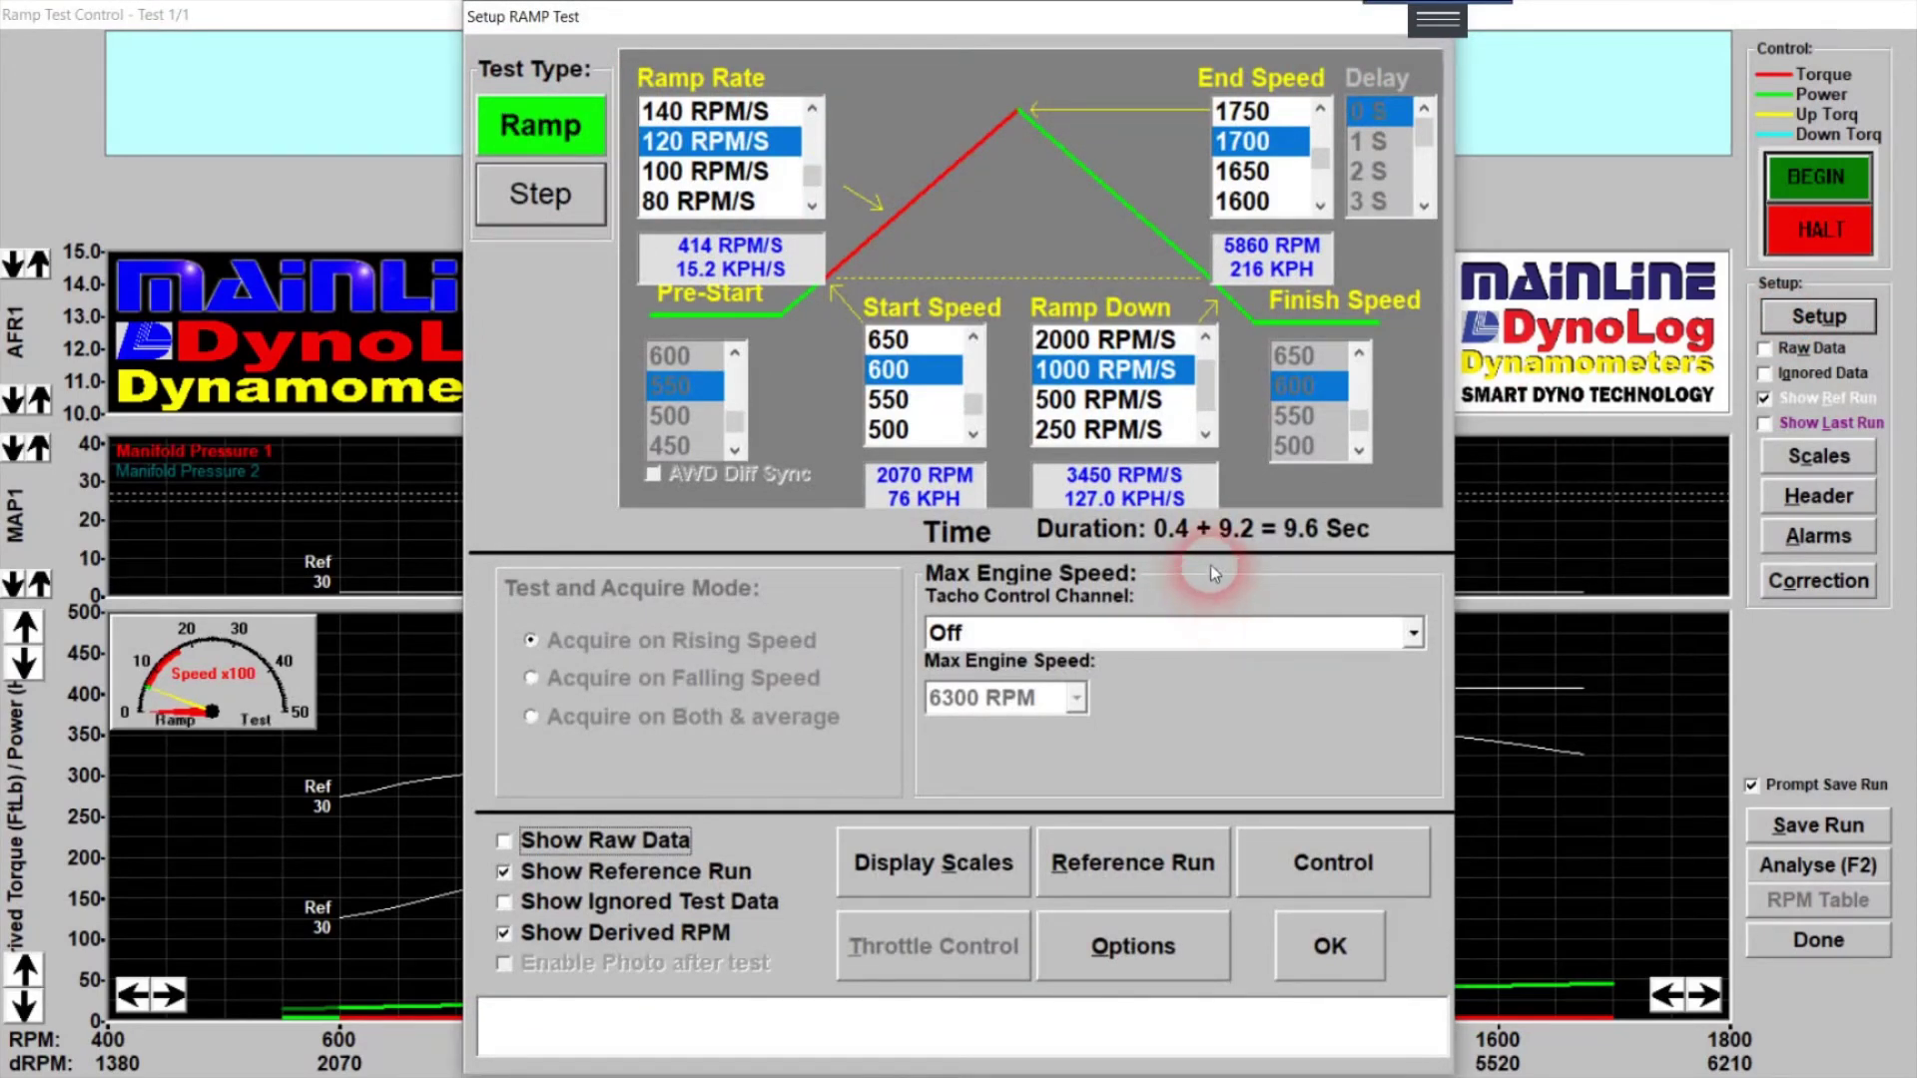
mouse_move(1248, 145)
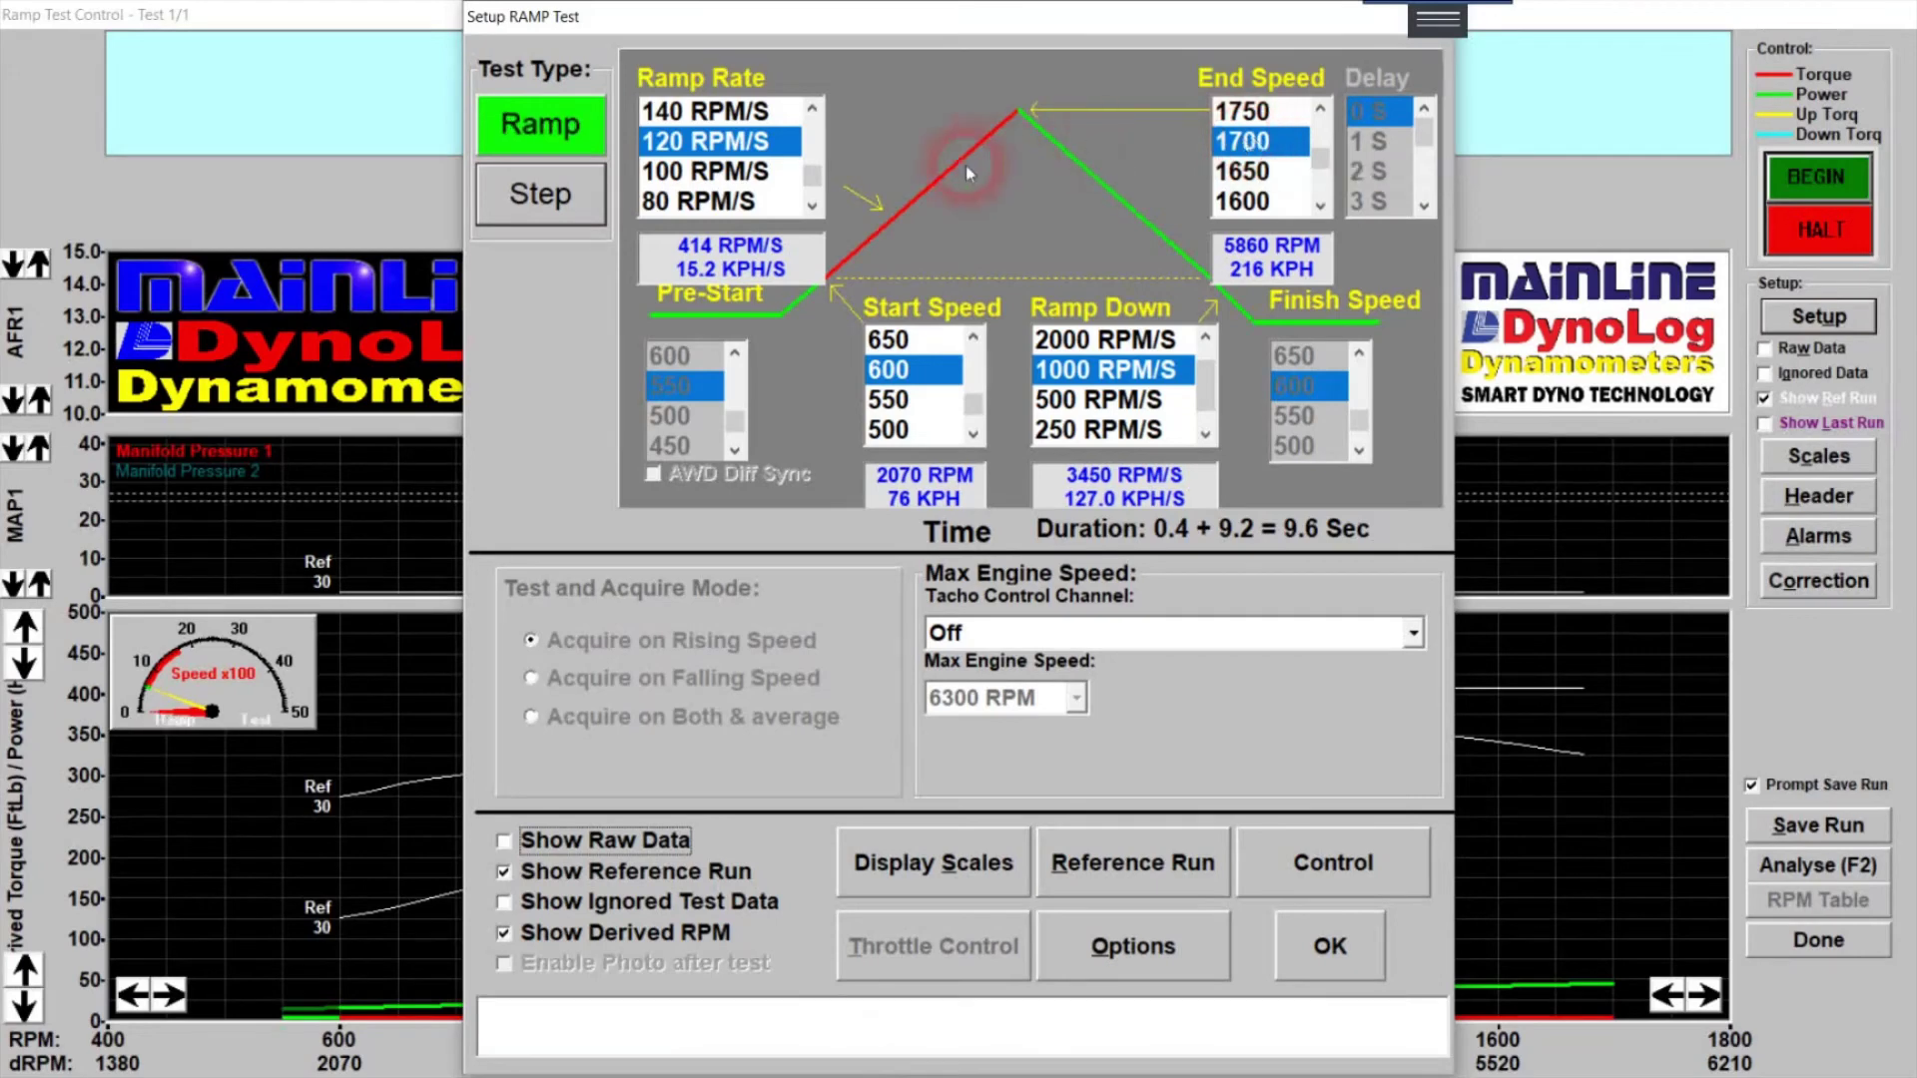
- Set the ramp test's start speed to 200 RPM
left_click(973, 434)
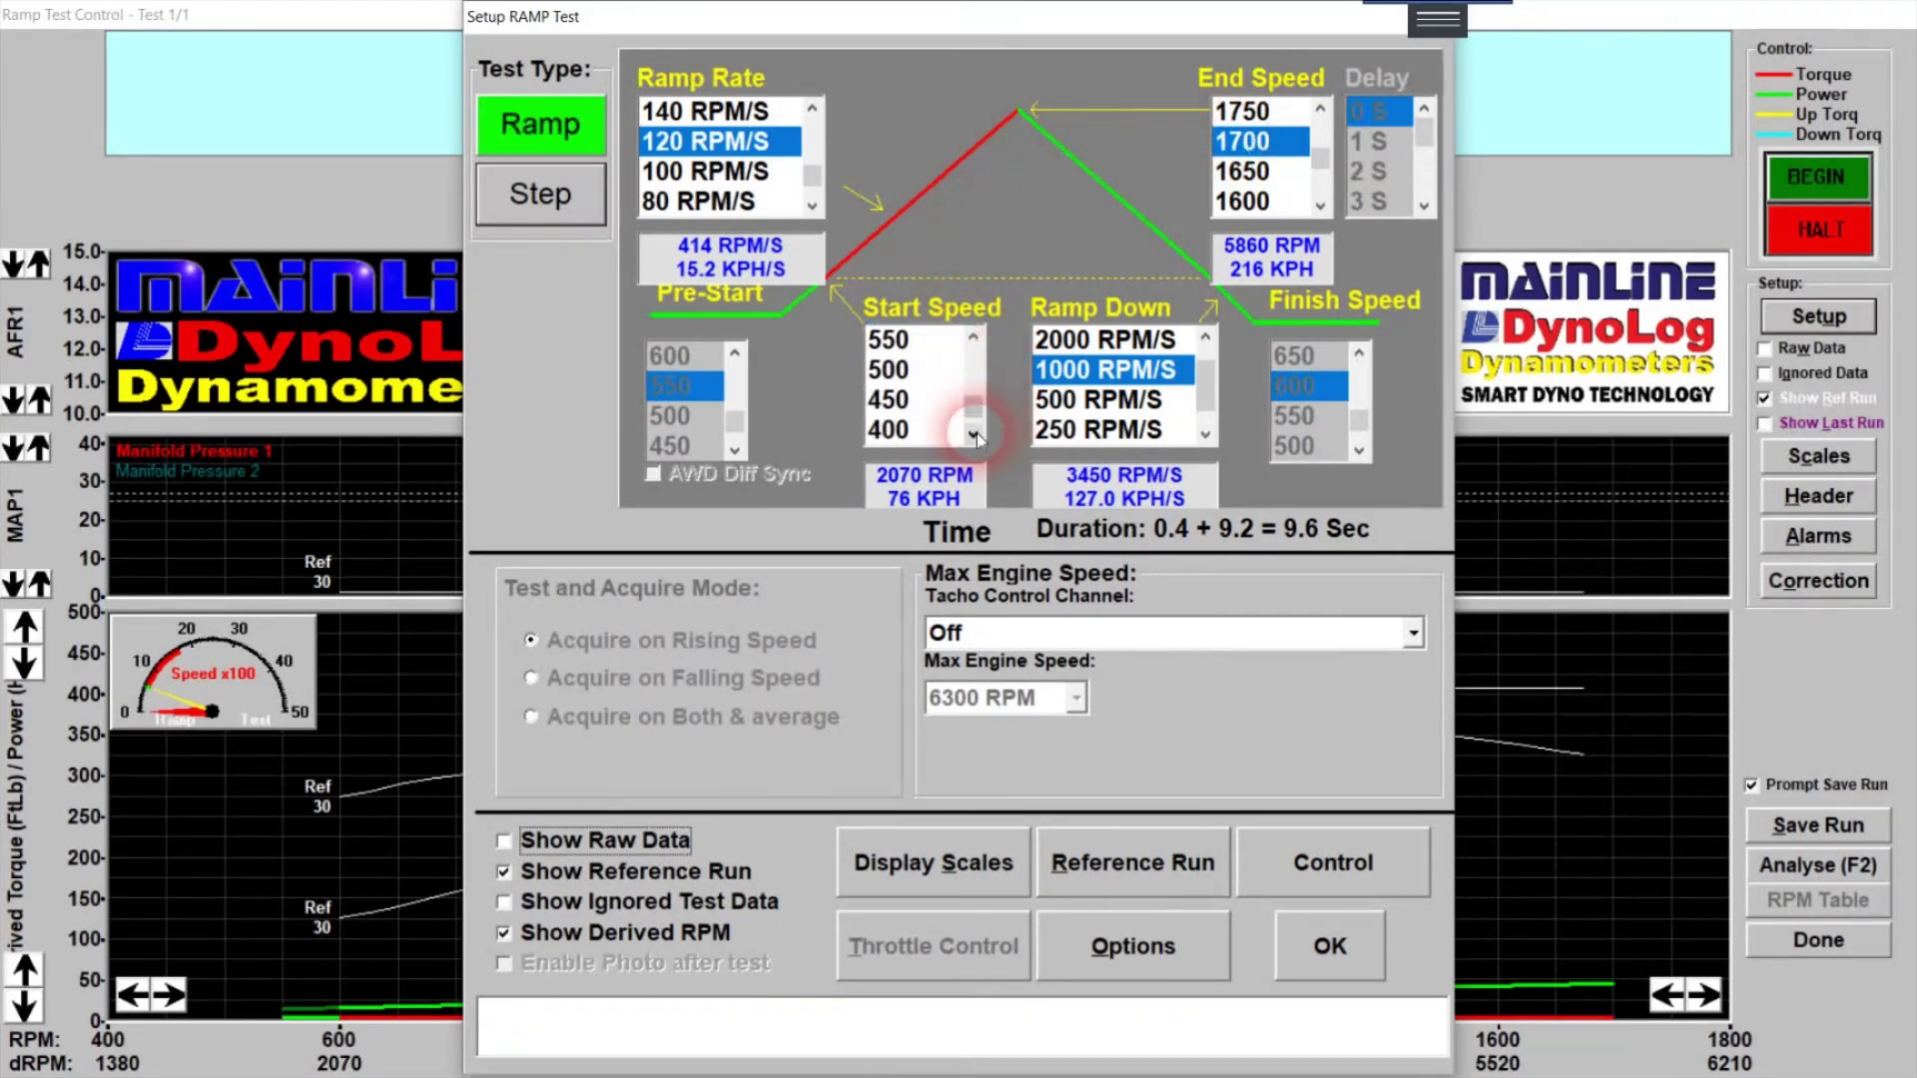
left_click(973, 434)
left_click(973, 434)
left_click(973, 434)
left_click(973, 434)
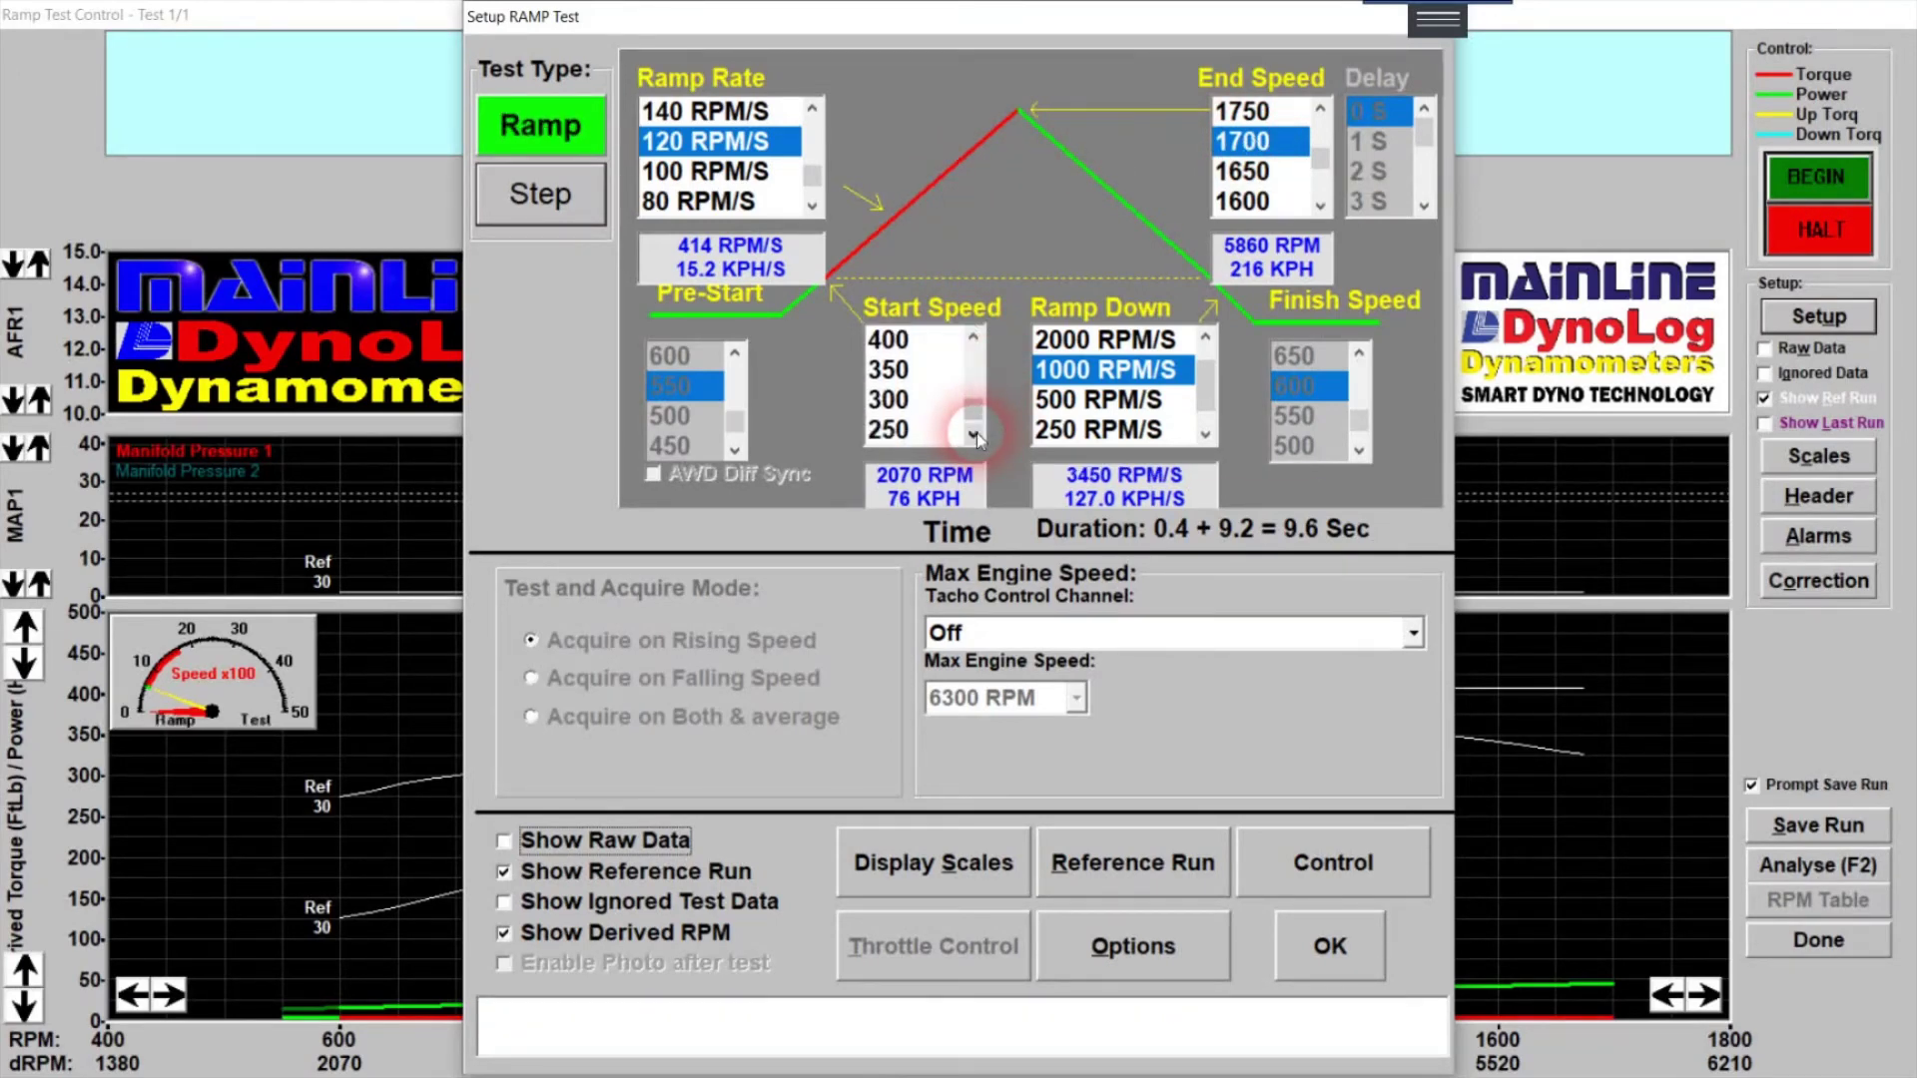
left_click(973, 434)
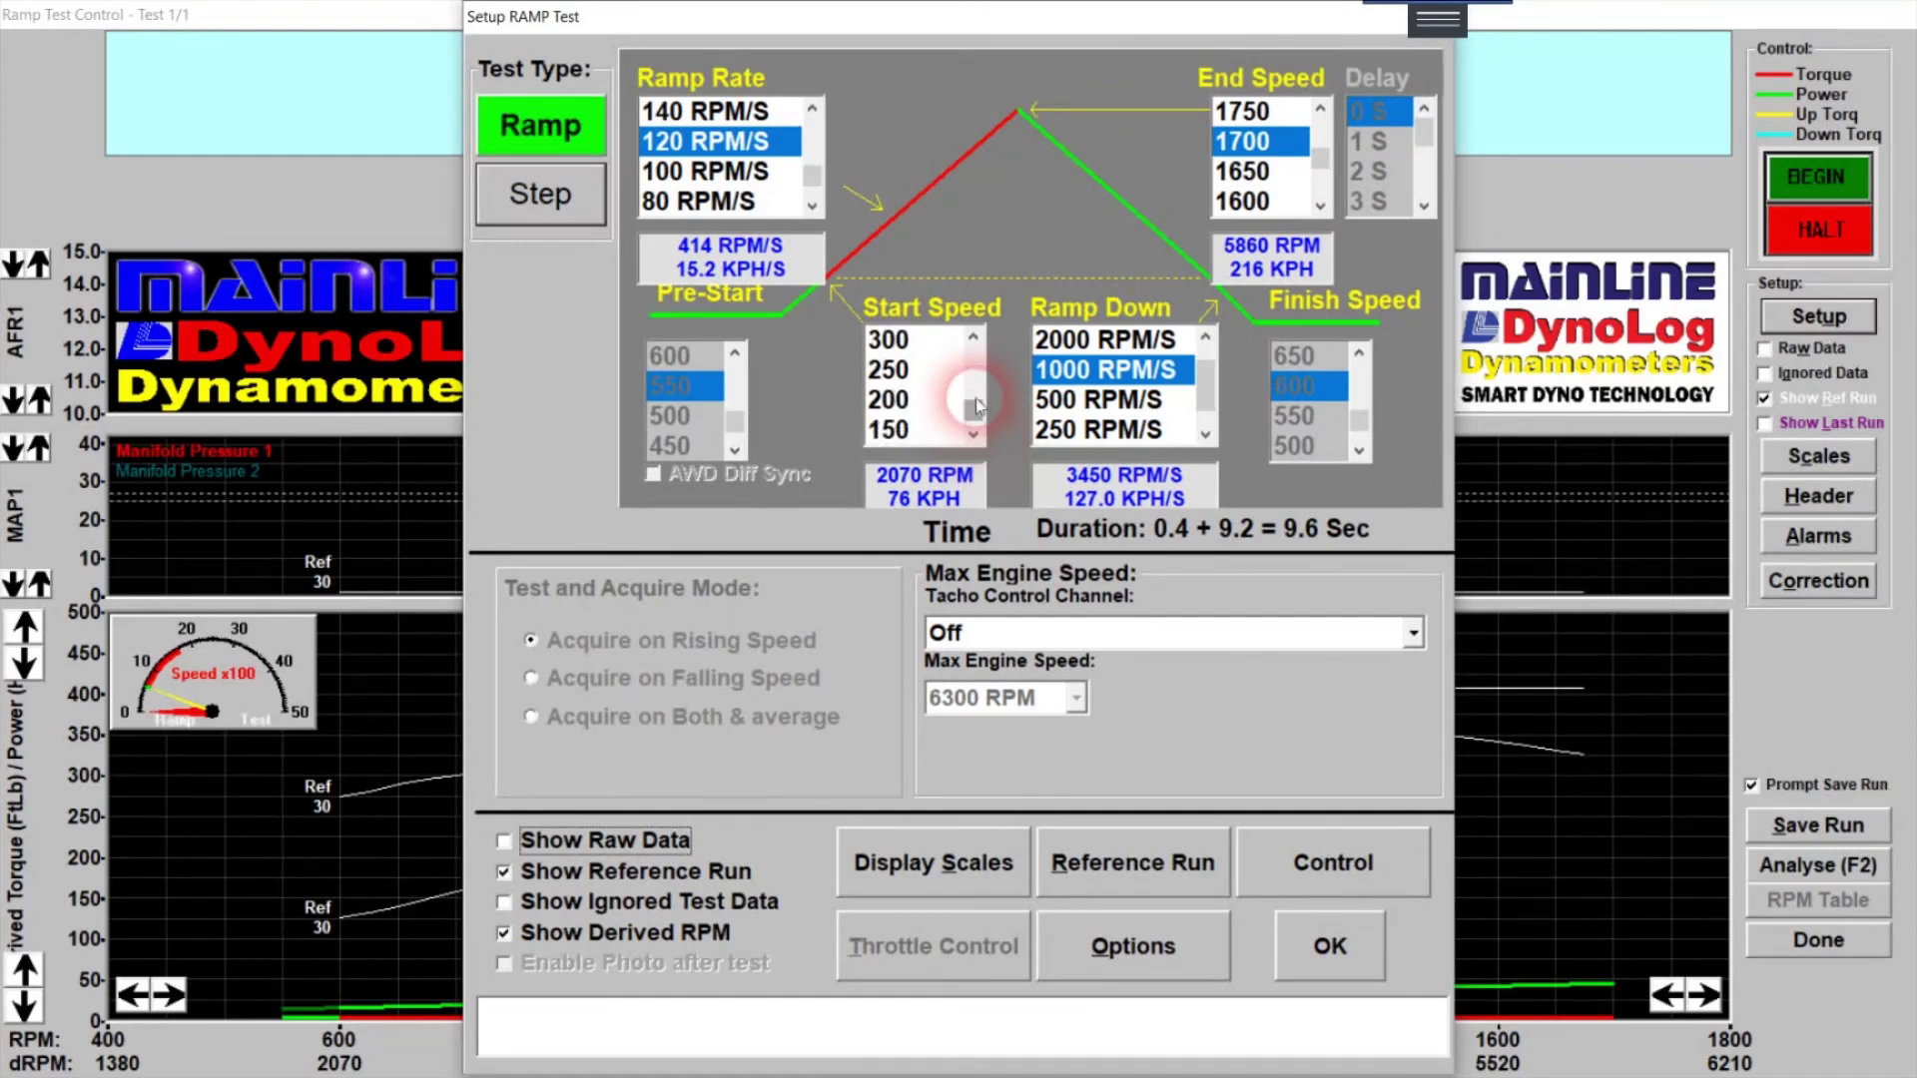
mouse_move(898, 405)
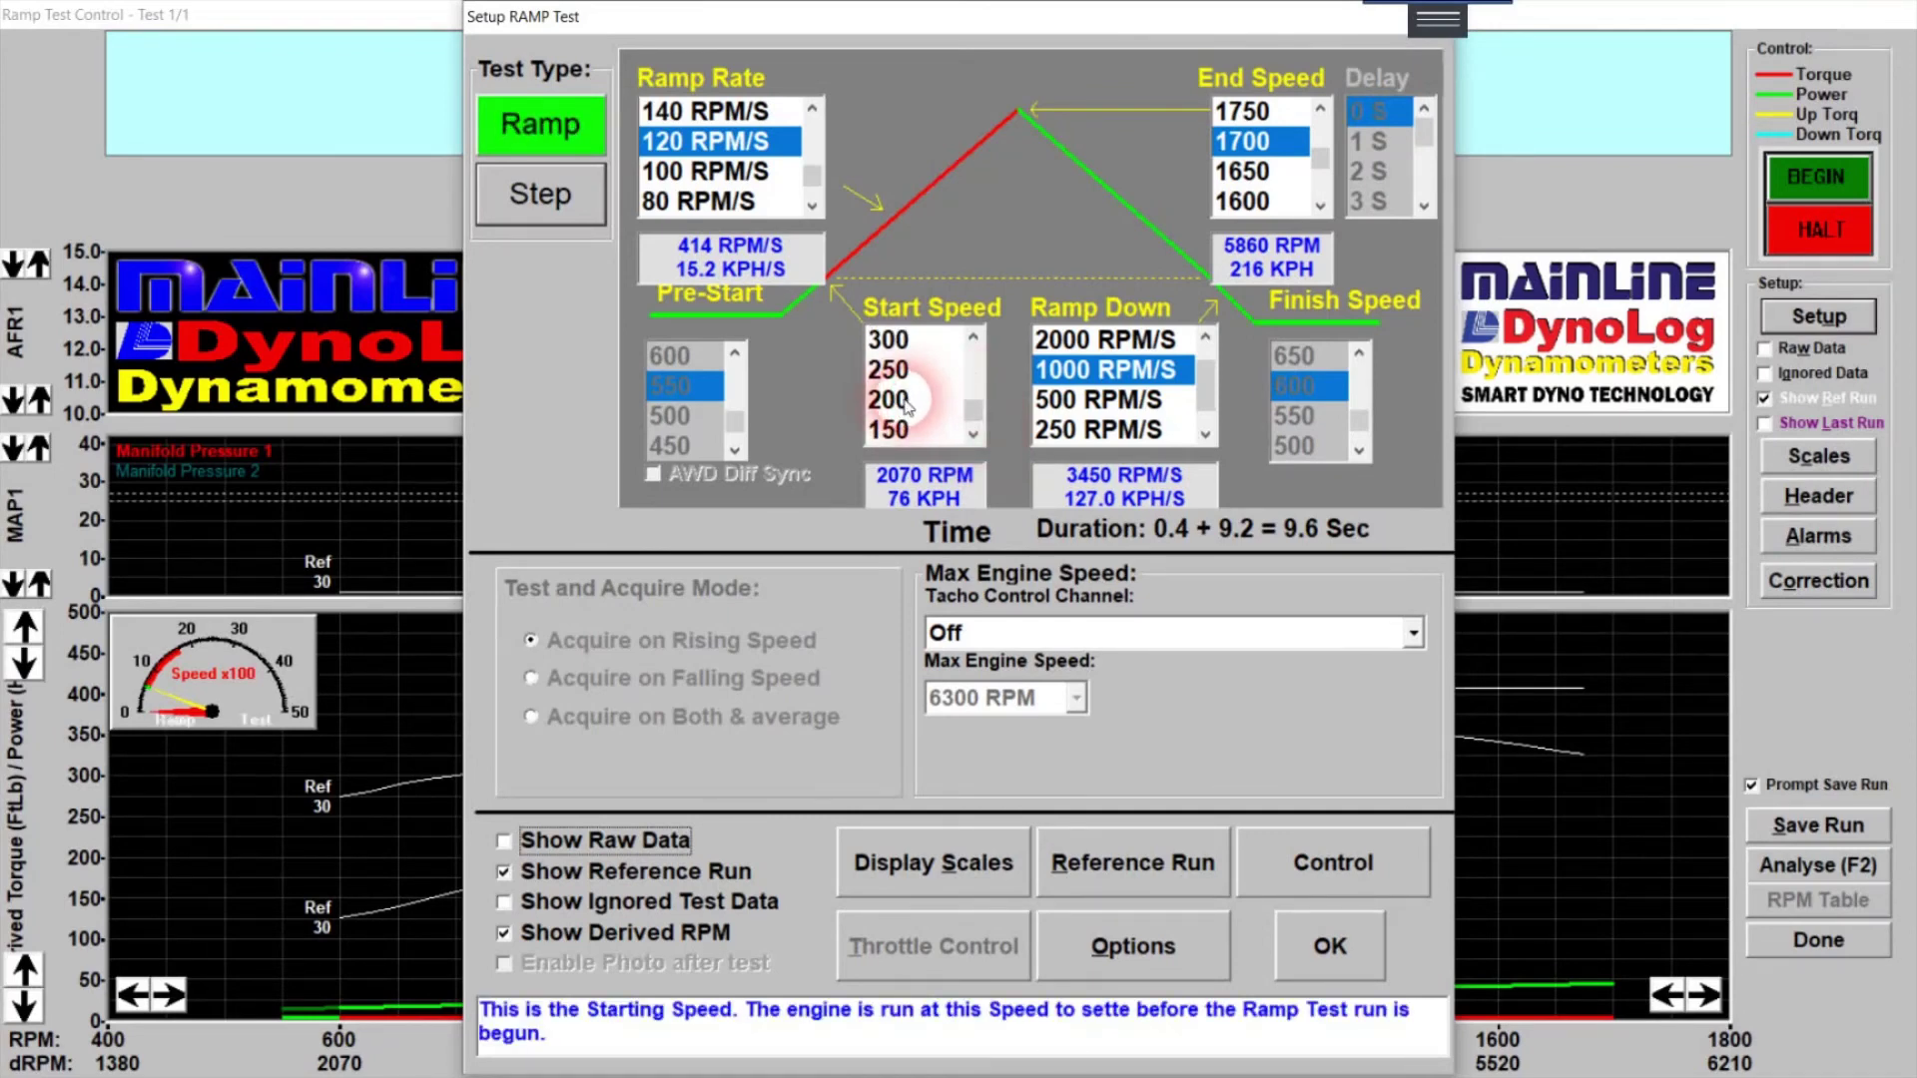
left_click(907, 403)
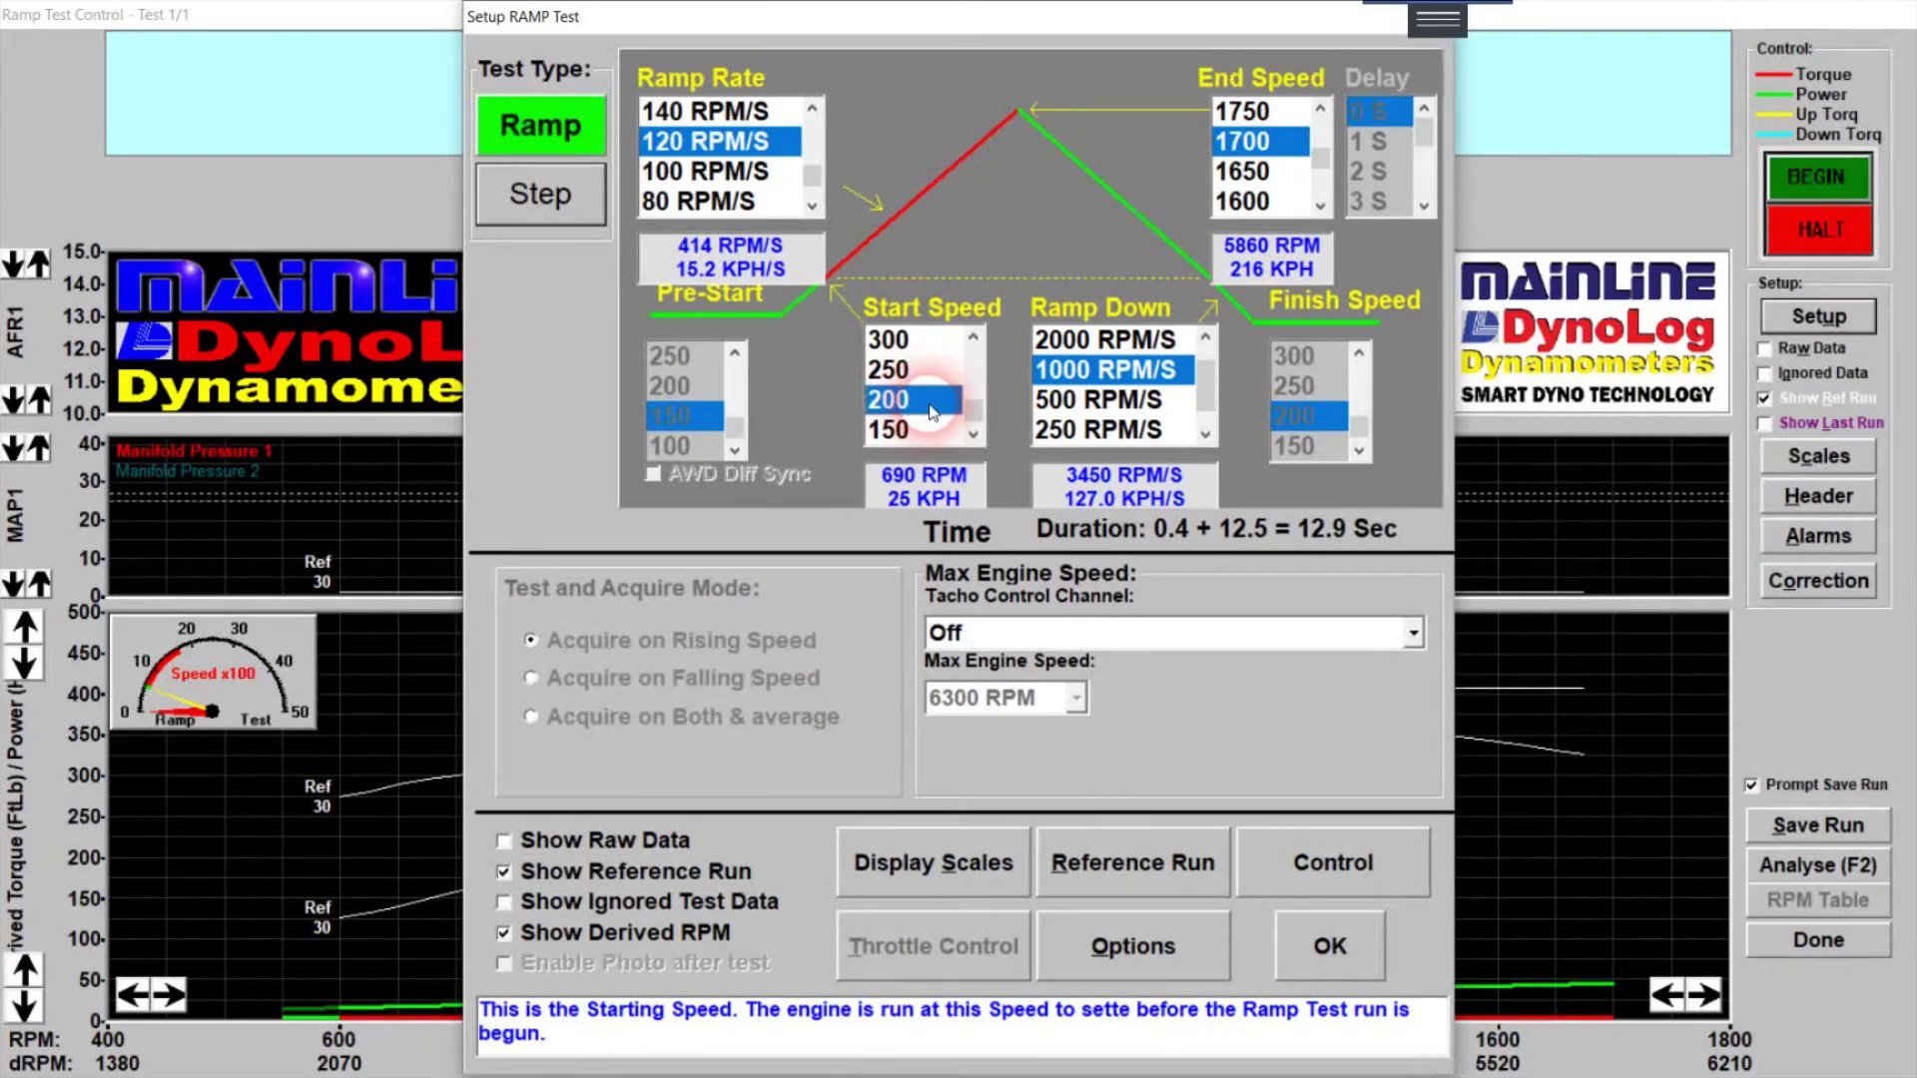
left_click(928, 413)
left_click(927, 409)
left_click(933, 407)
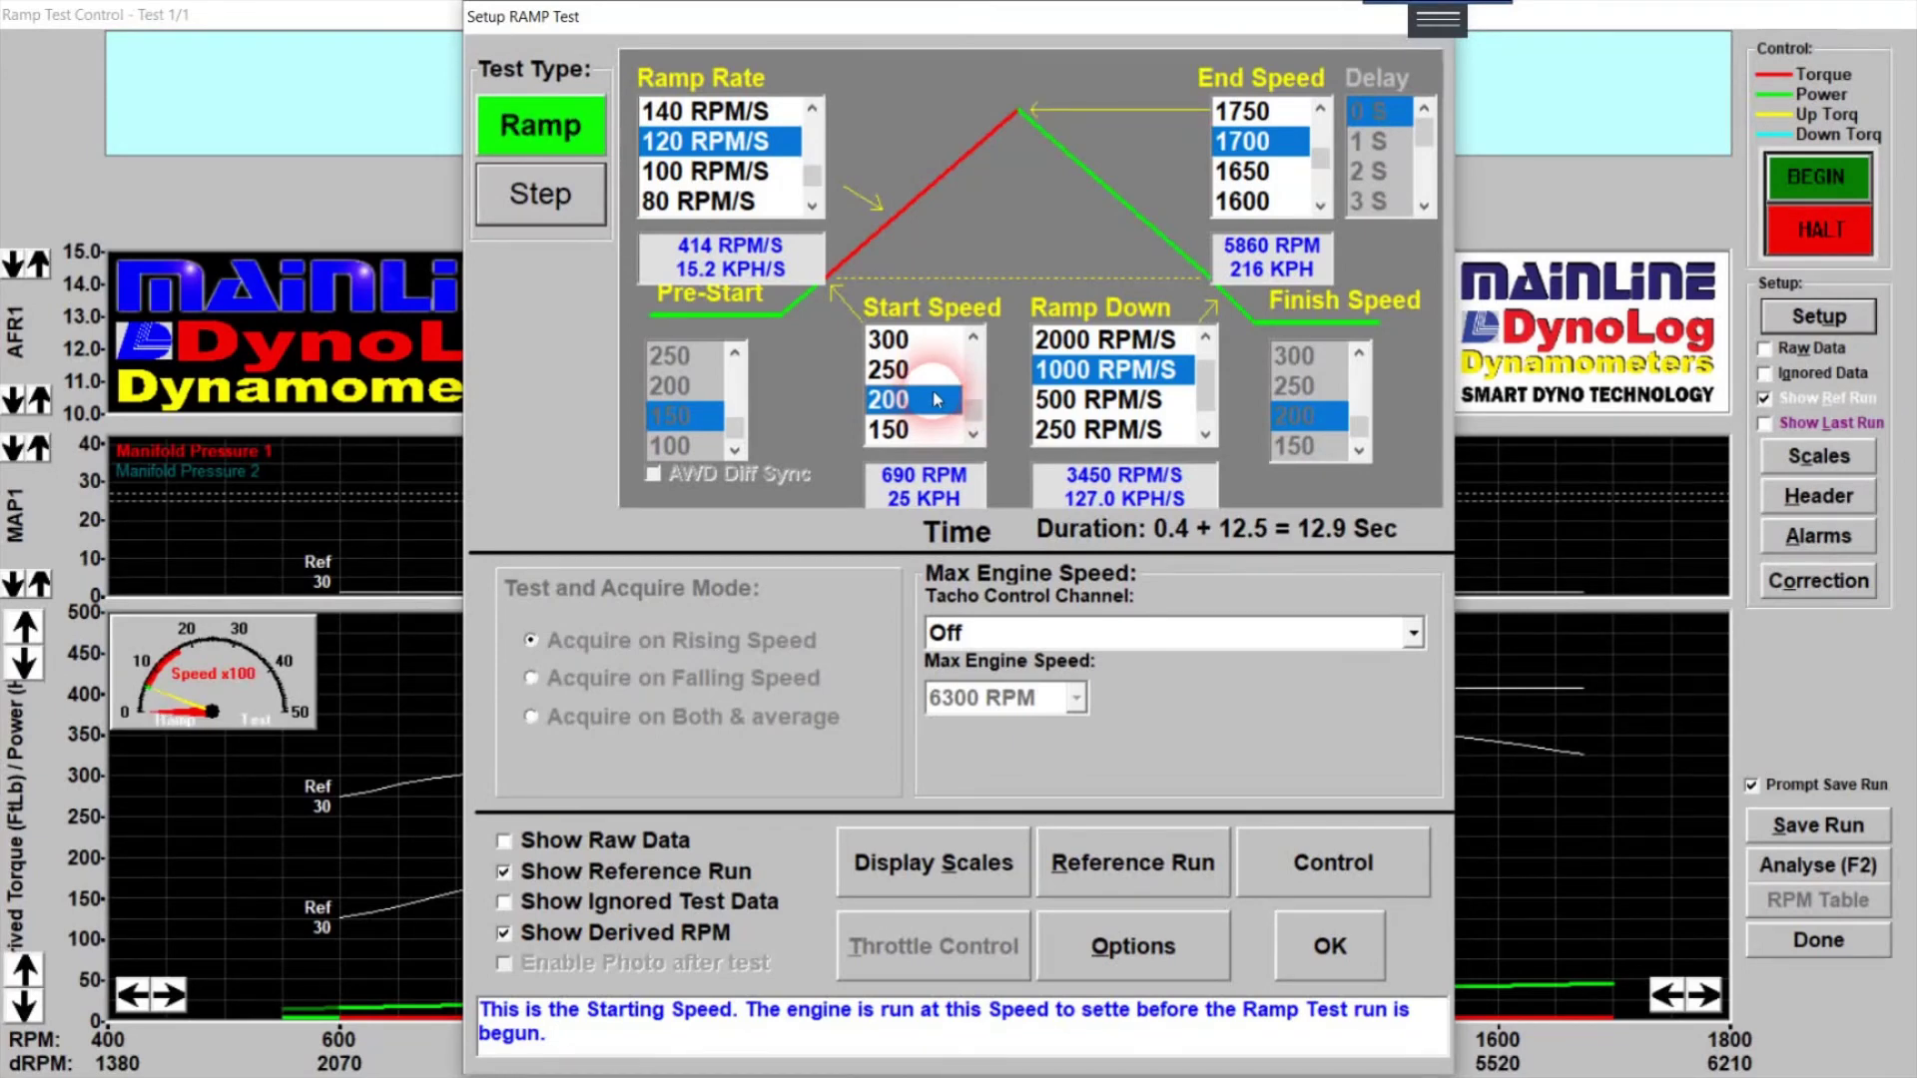
- Change the ramp test's start speed to 250 RPM and check the pre-start and finish speeds that follow from it
left_click(934, 380)
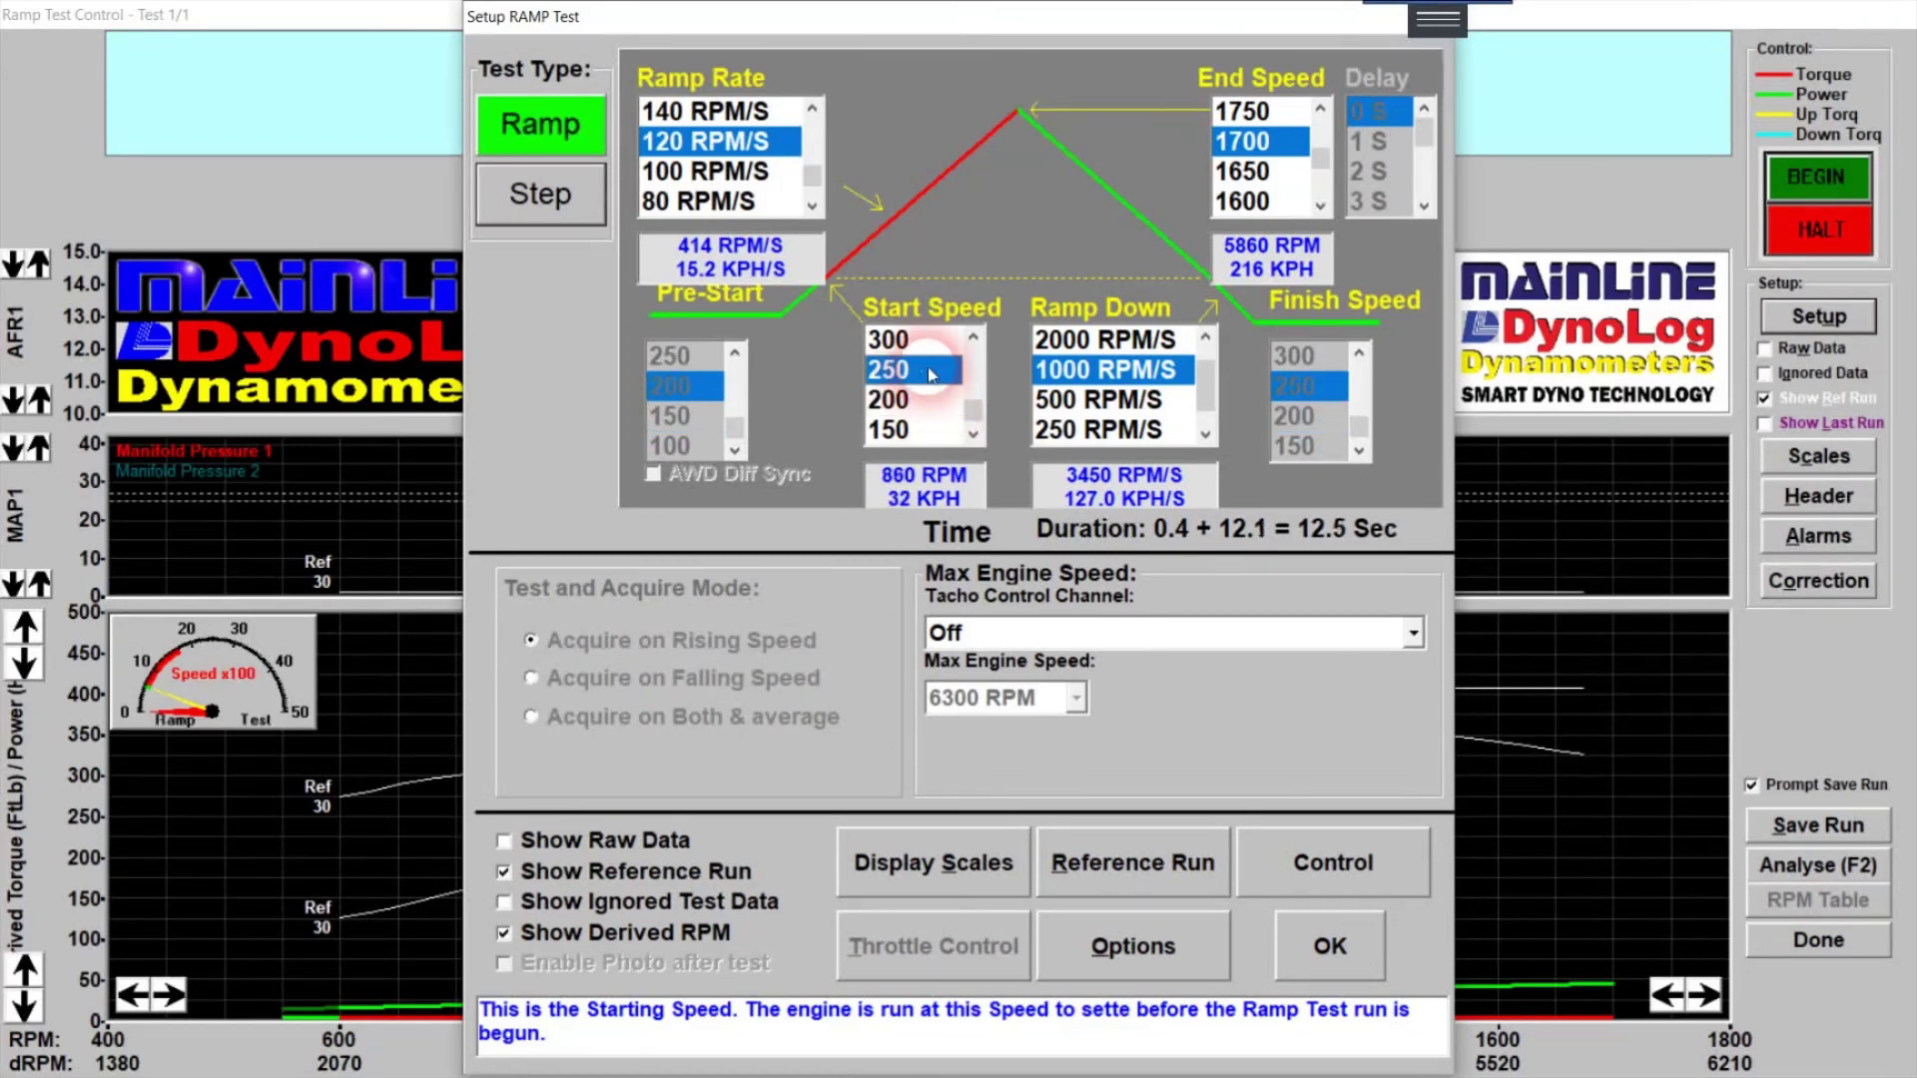
left_click(713, 399)
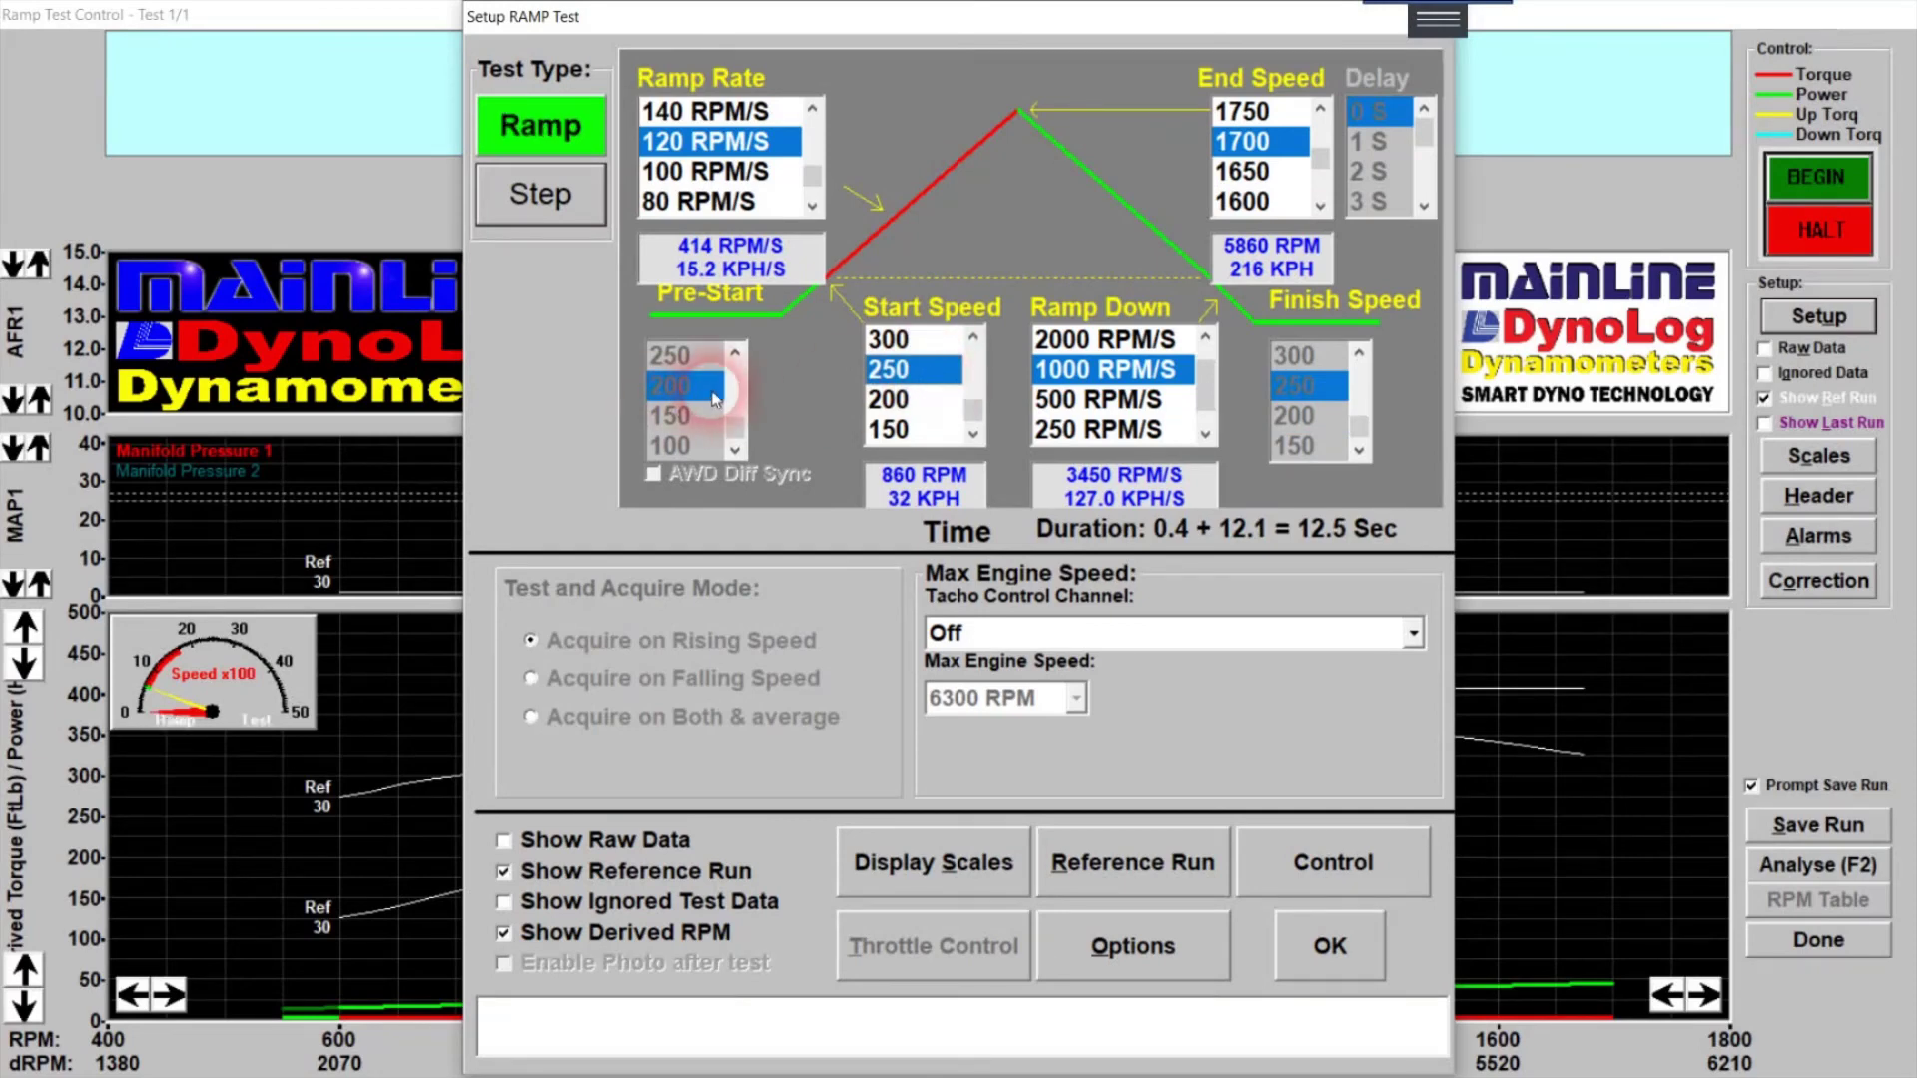
left_click(1310, 463)
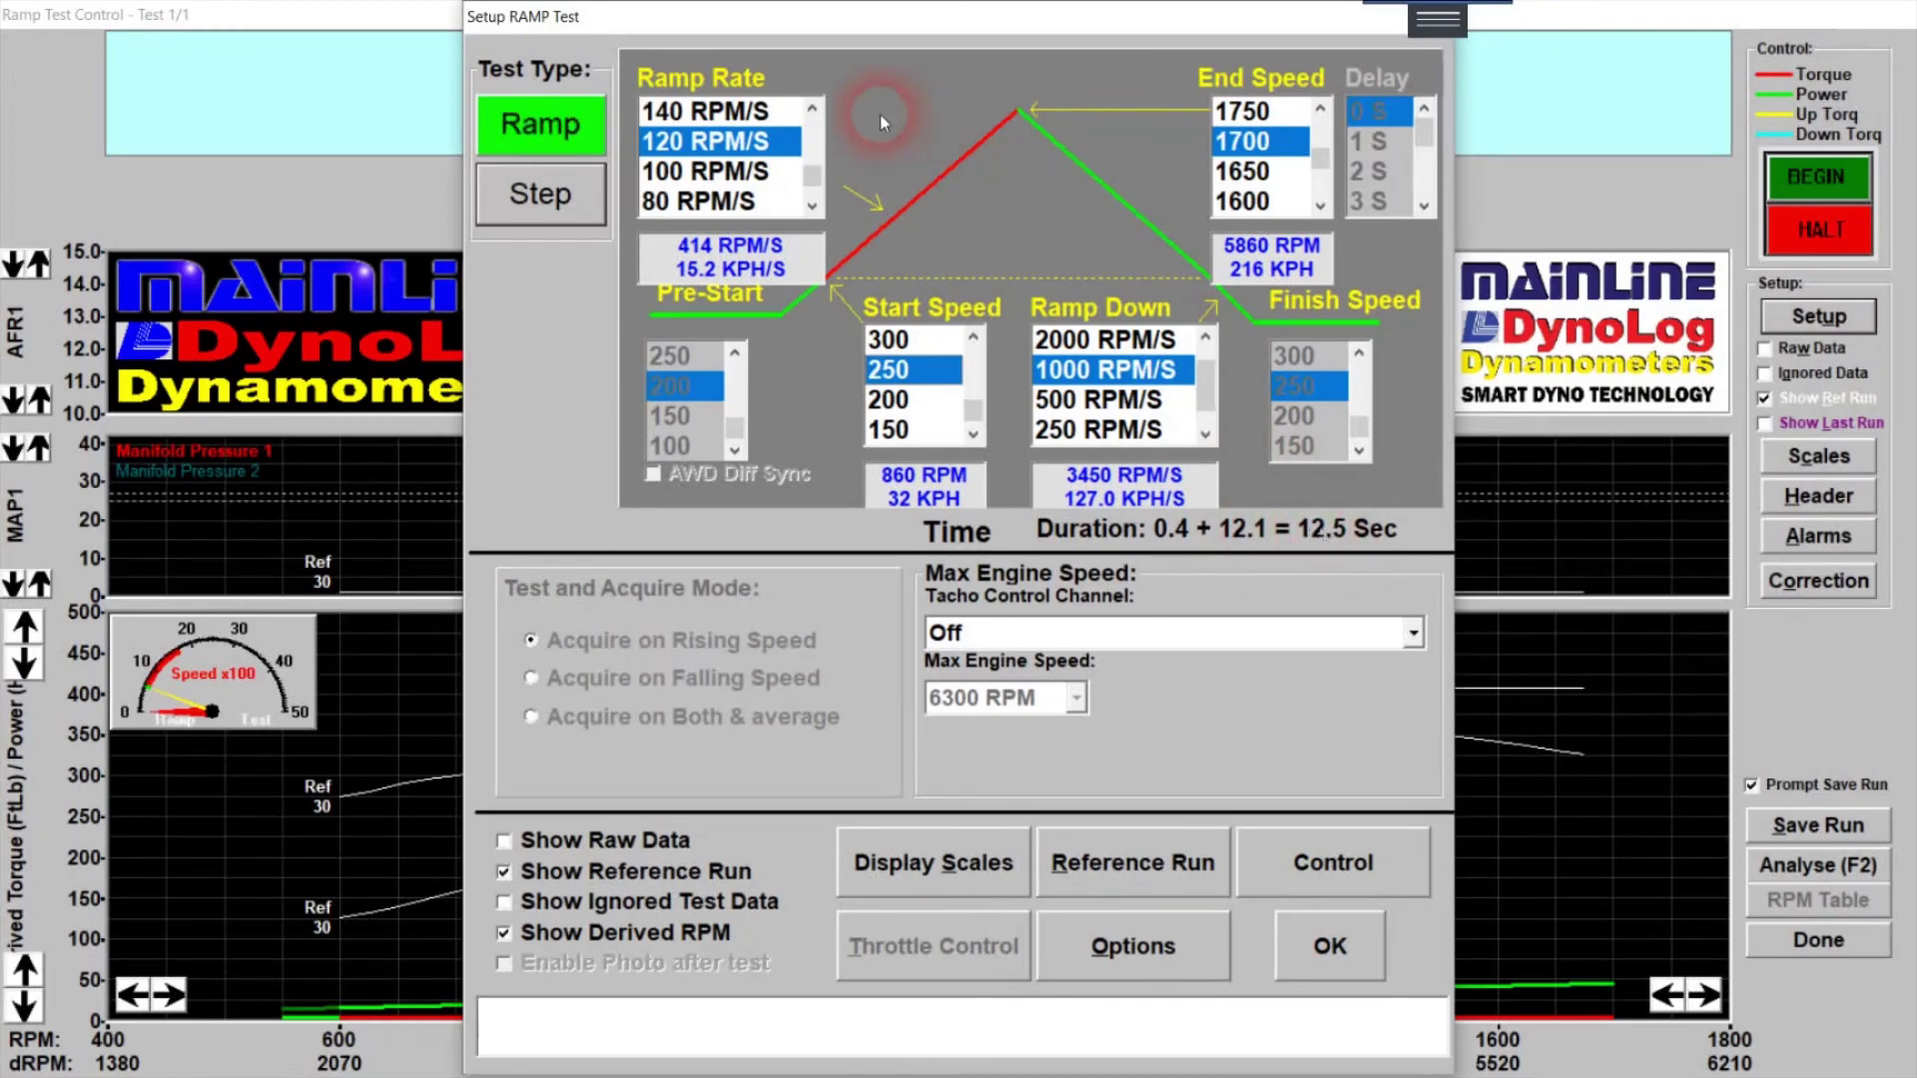
- Set the ramp rate to 240 RPM/S
left_click(813, 107)
left_click(813, 107)
left_click(813, 107)
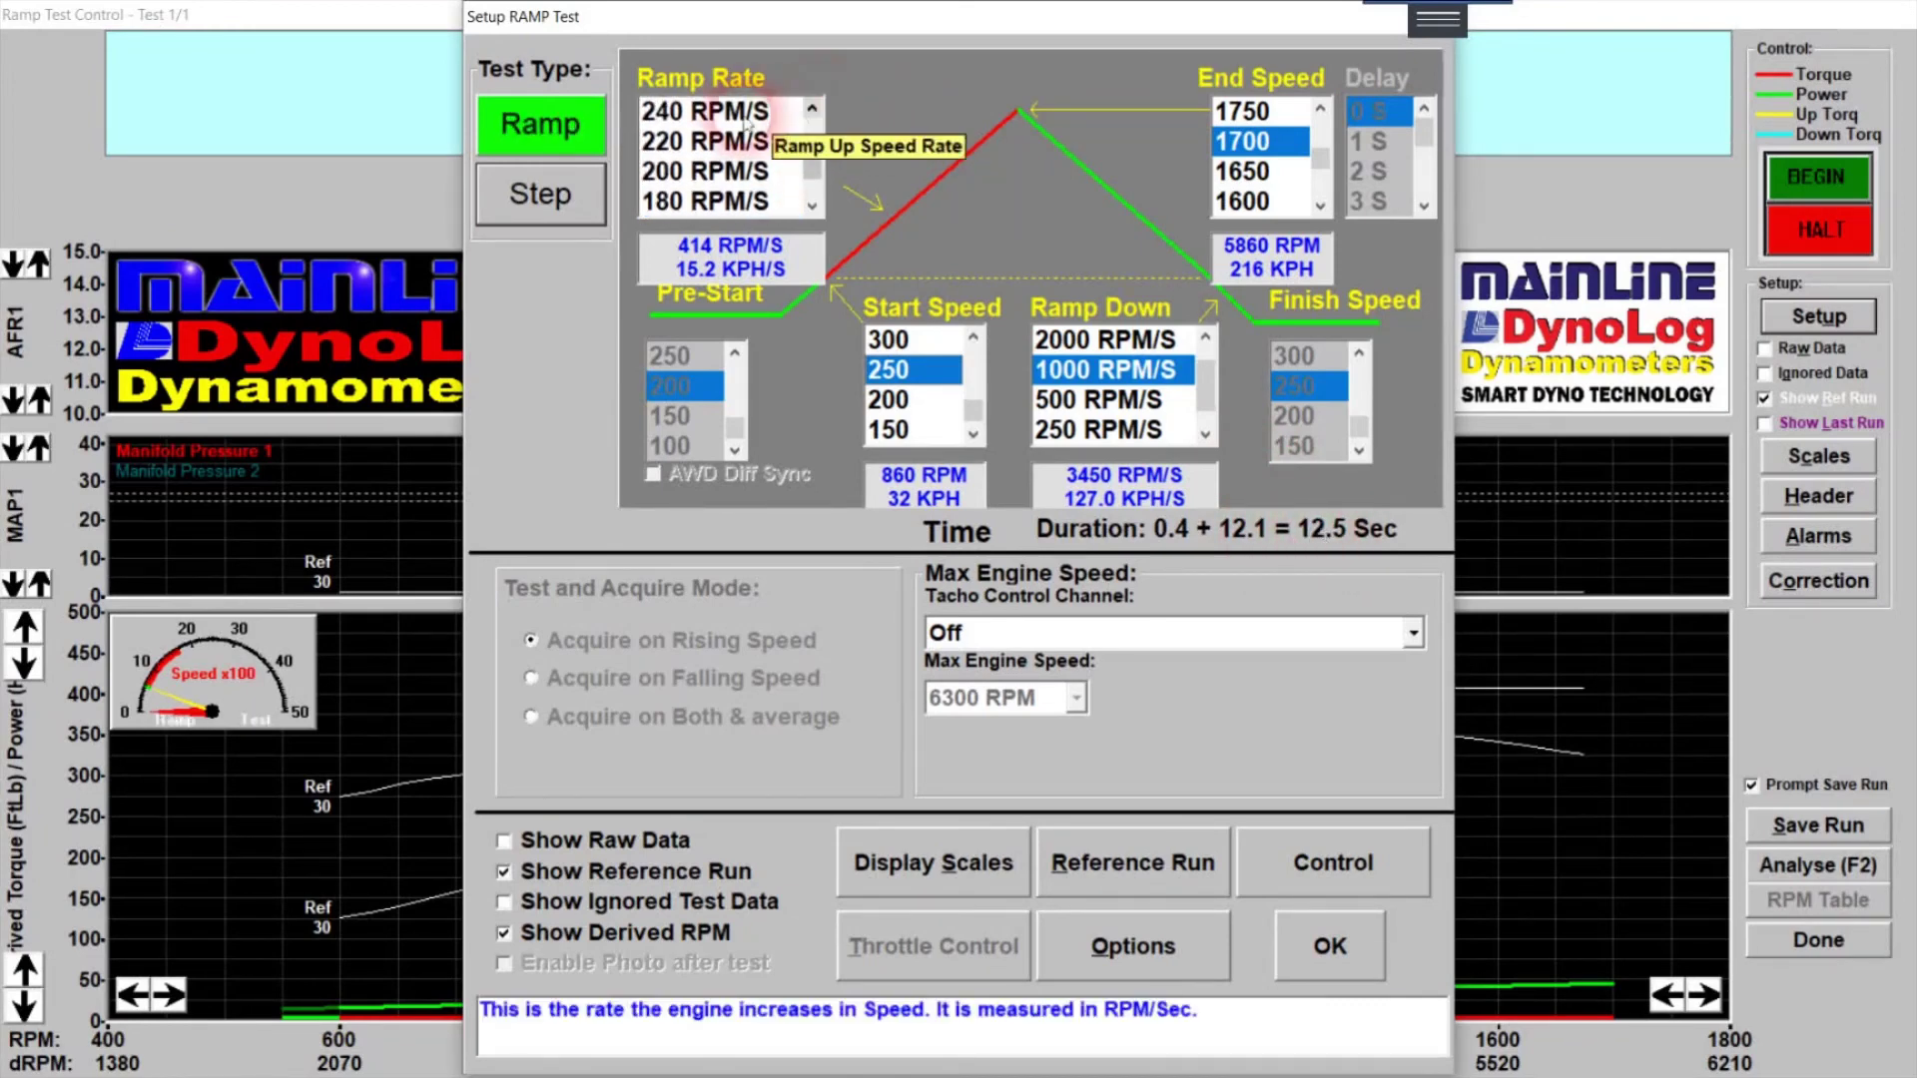
left_click(705, 111)
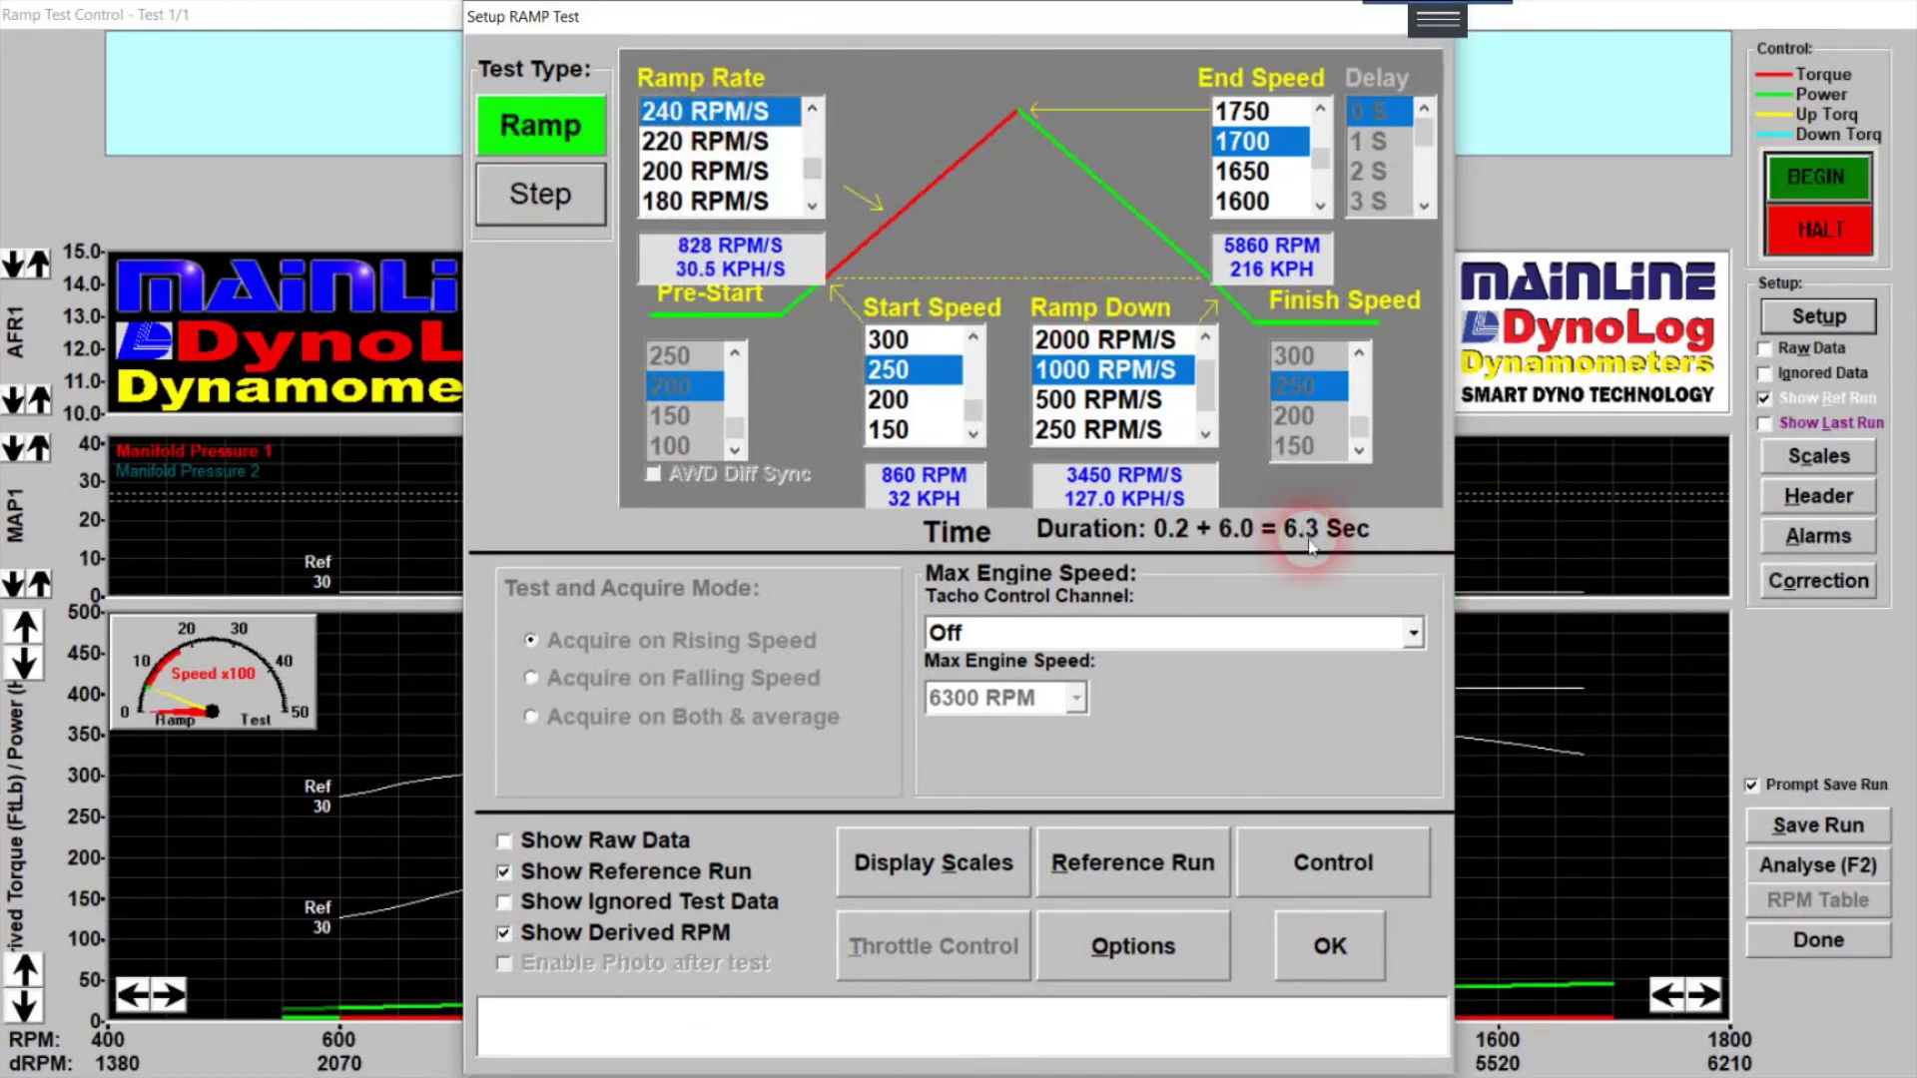
- Raise the ramp test's end speed in stages to 2050 RPM
mouse_move(1263, 180)
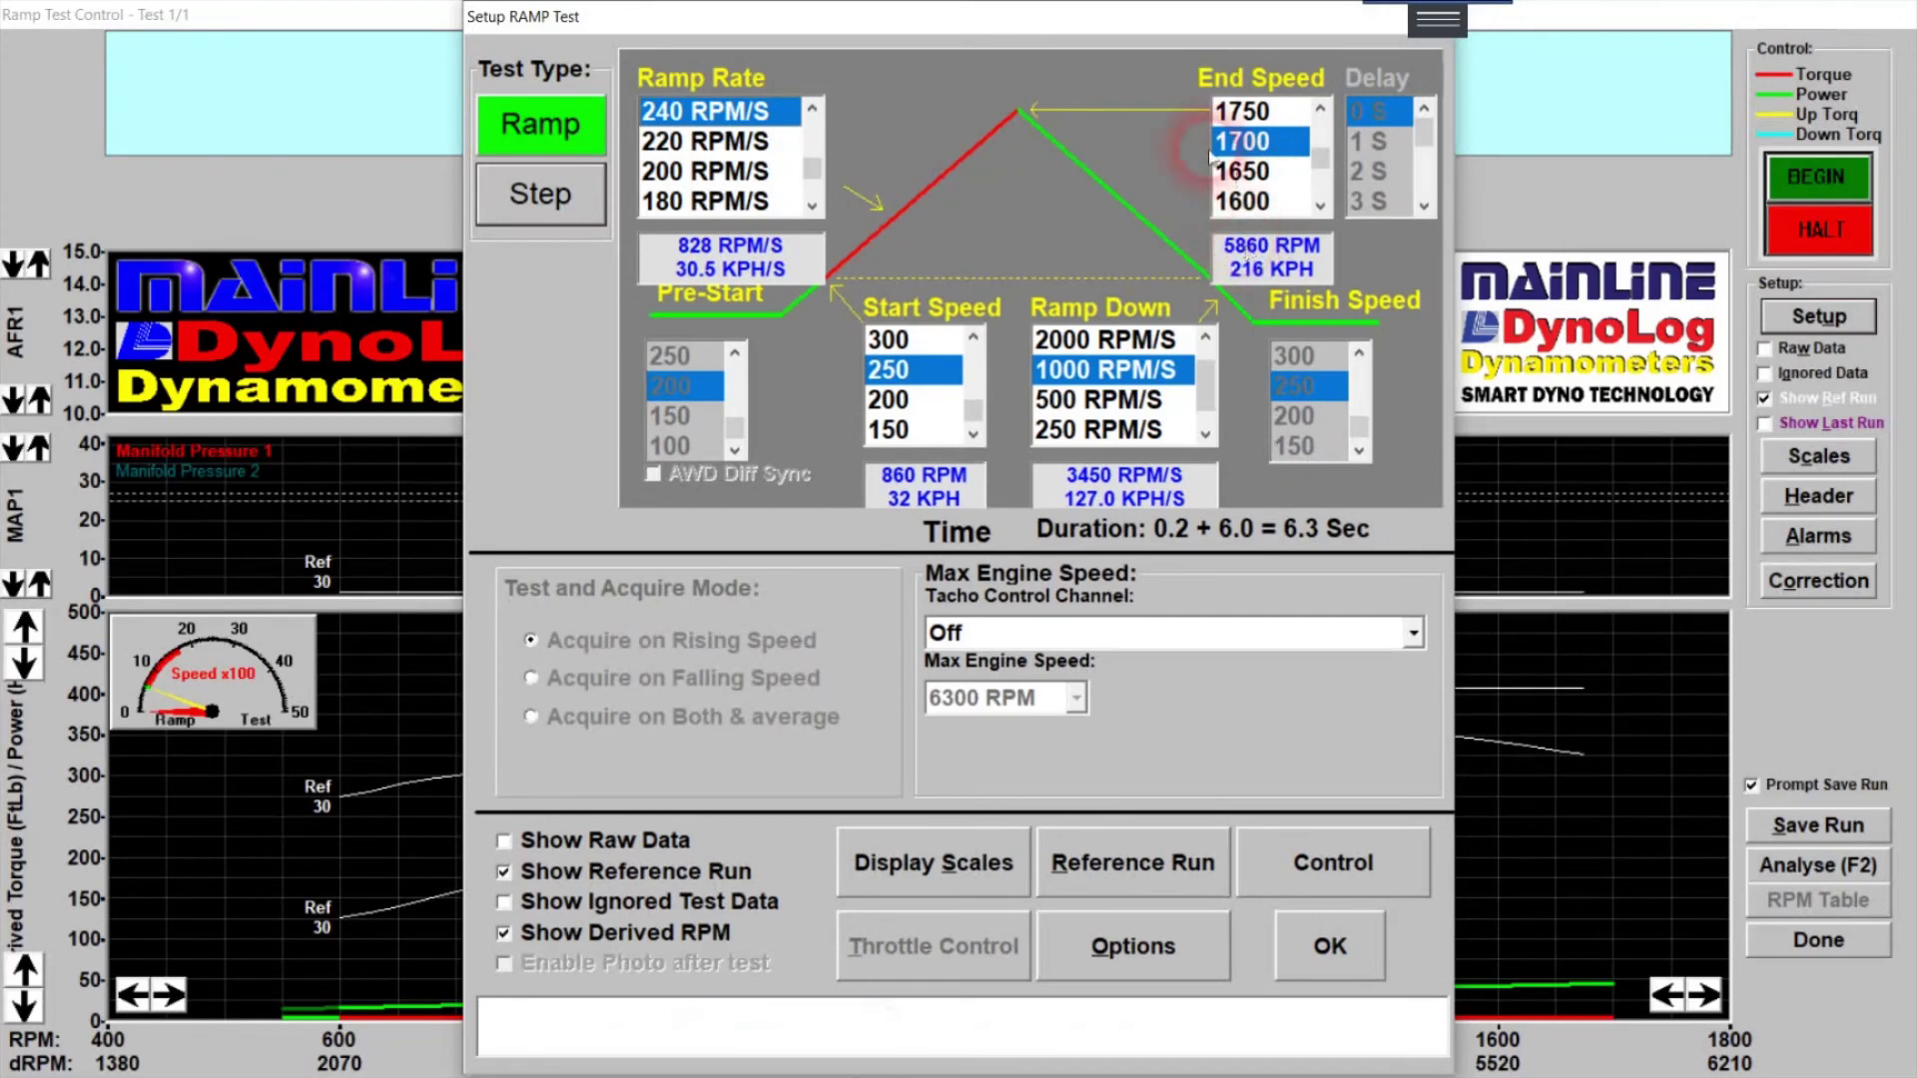
scroll(1288, 135, "up", 3)
left_click(1264, 111)
scroll(1266, 175, "up", 1)
left_click(1264, 111)
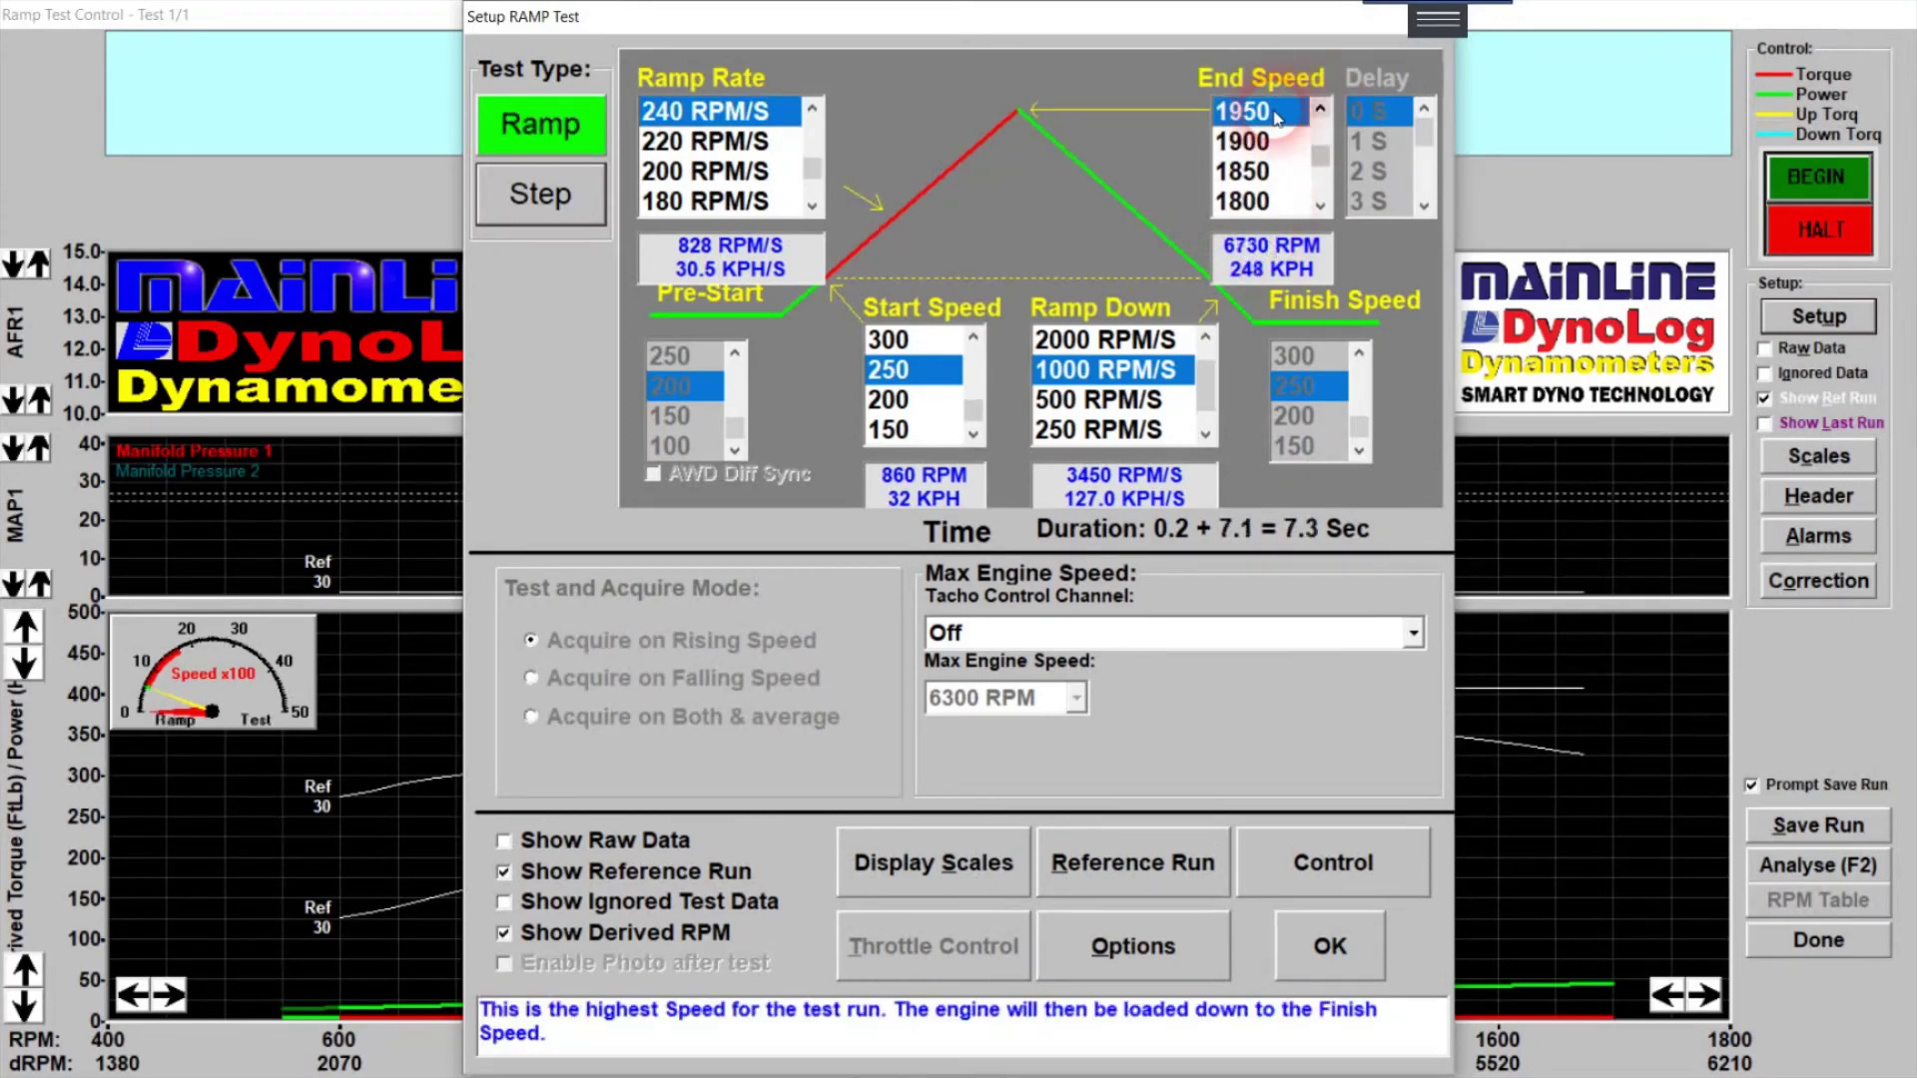
scroll(1268, 150, "up", 1)
left_click(1283, 113)
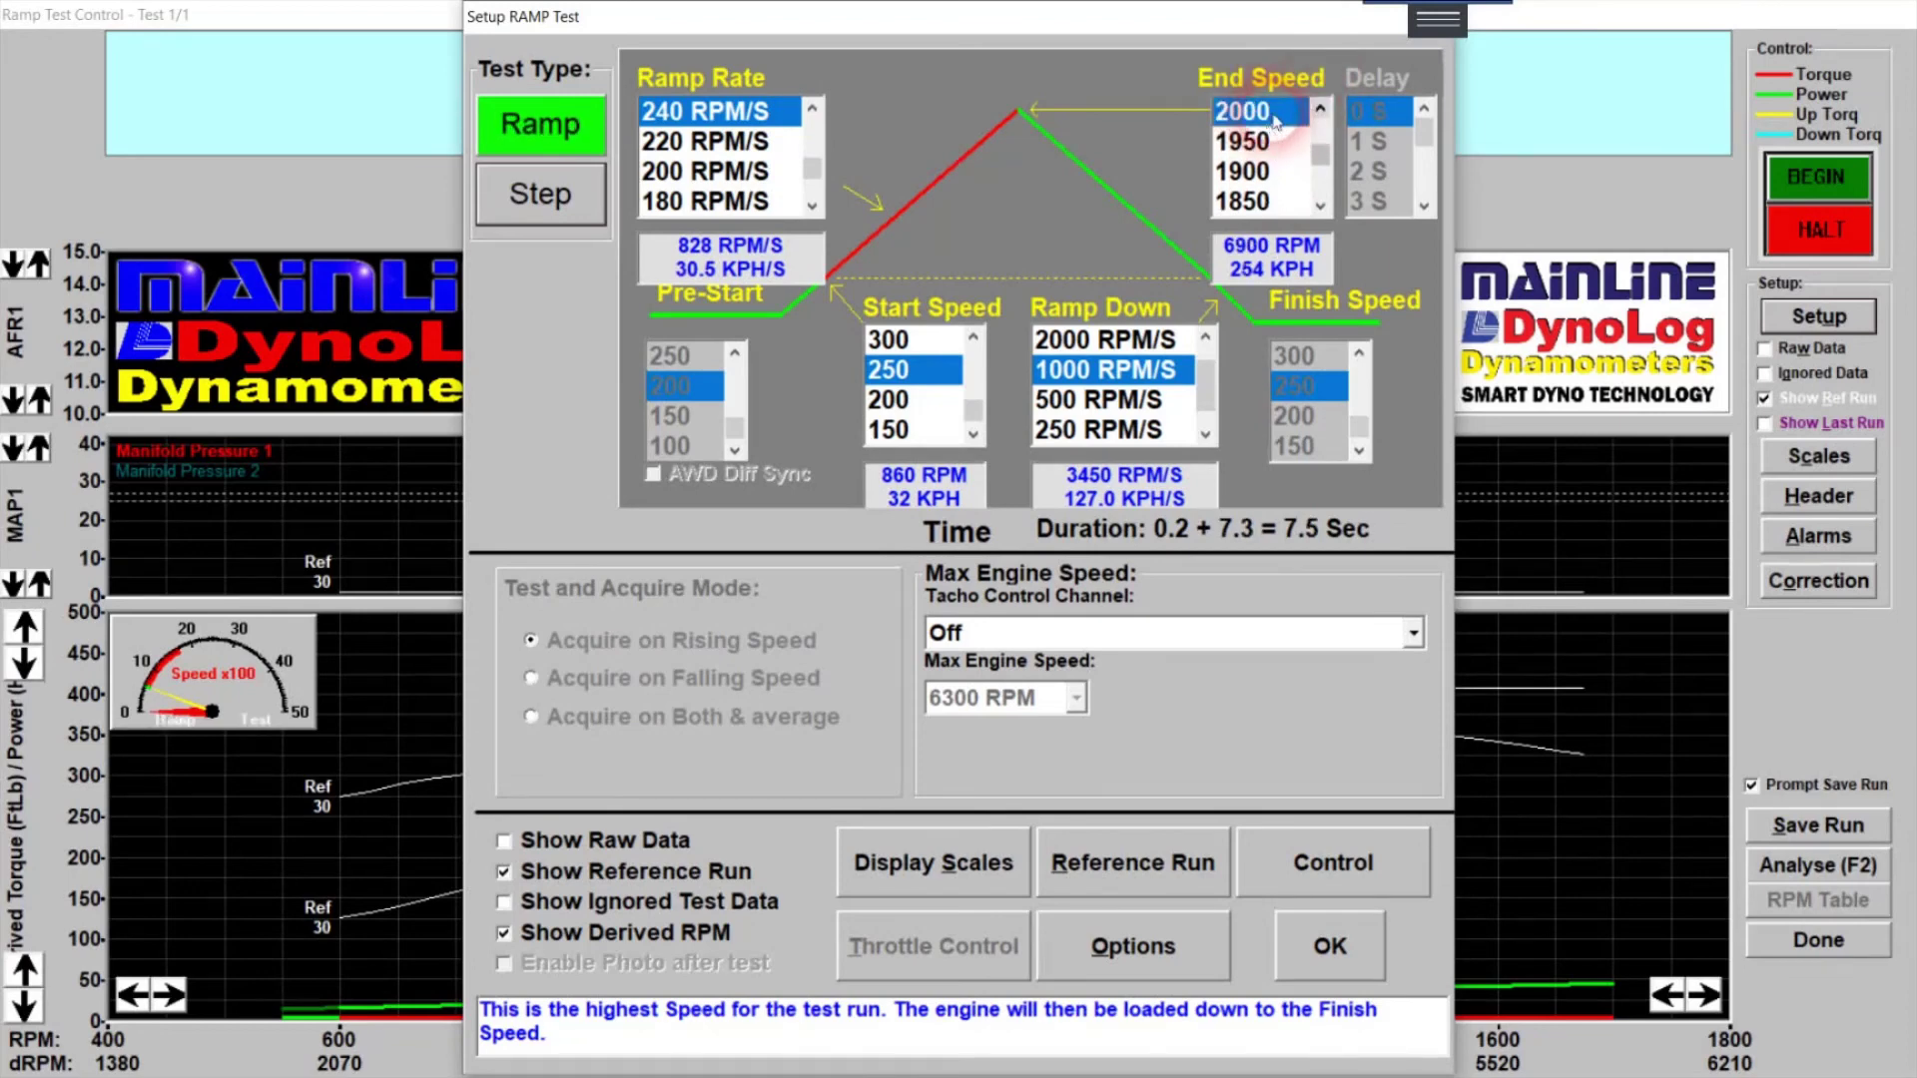
scroll(1285, 122, "up", 1)
left_click(1266, 110)
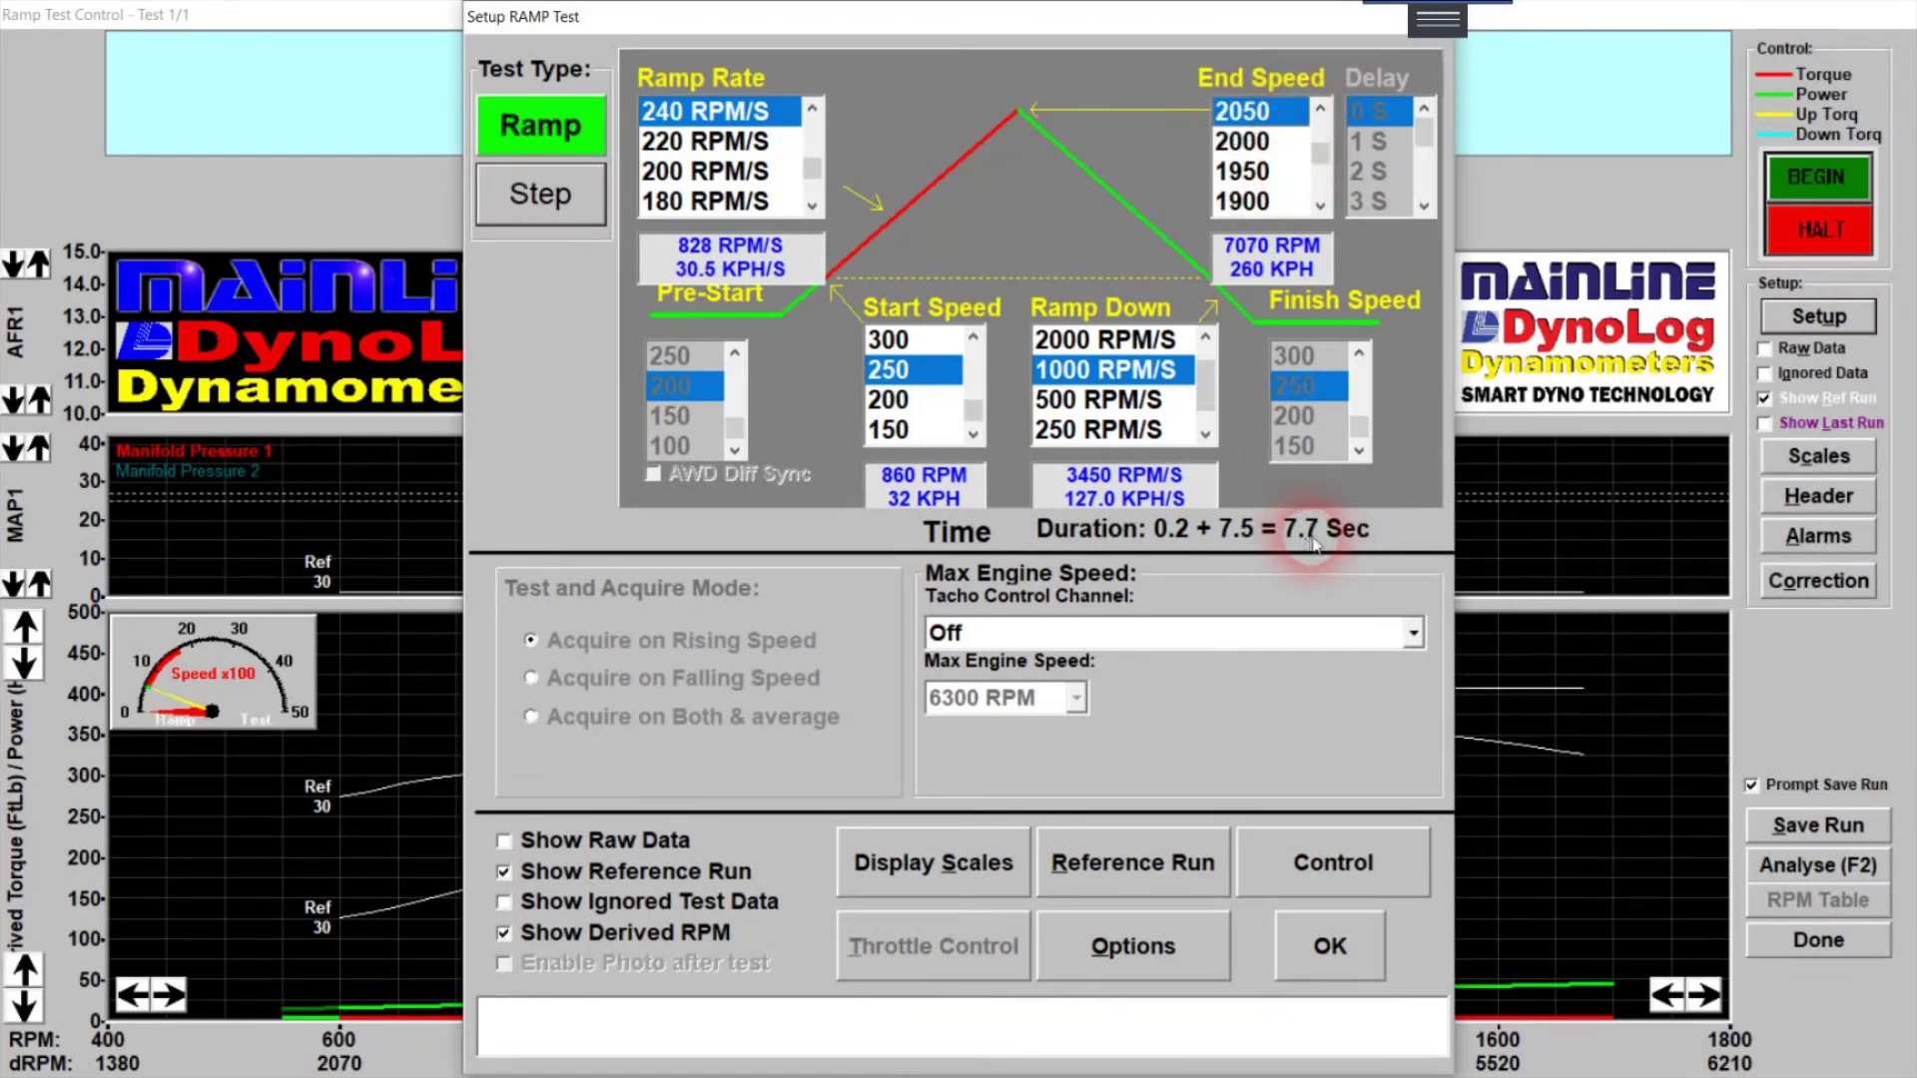
- Increase the ramp rate to 320 RPM/S
left_click(813, 108)
left_click(813, 108)
left_click(812, 108)
left_click(813, 108)
left_click(721, 112)
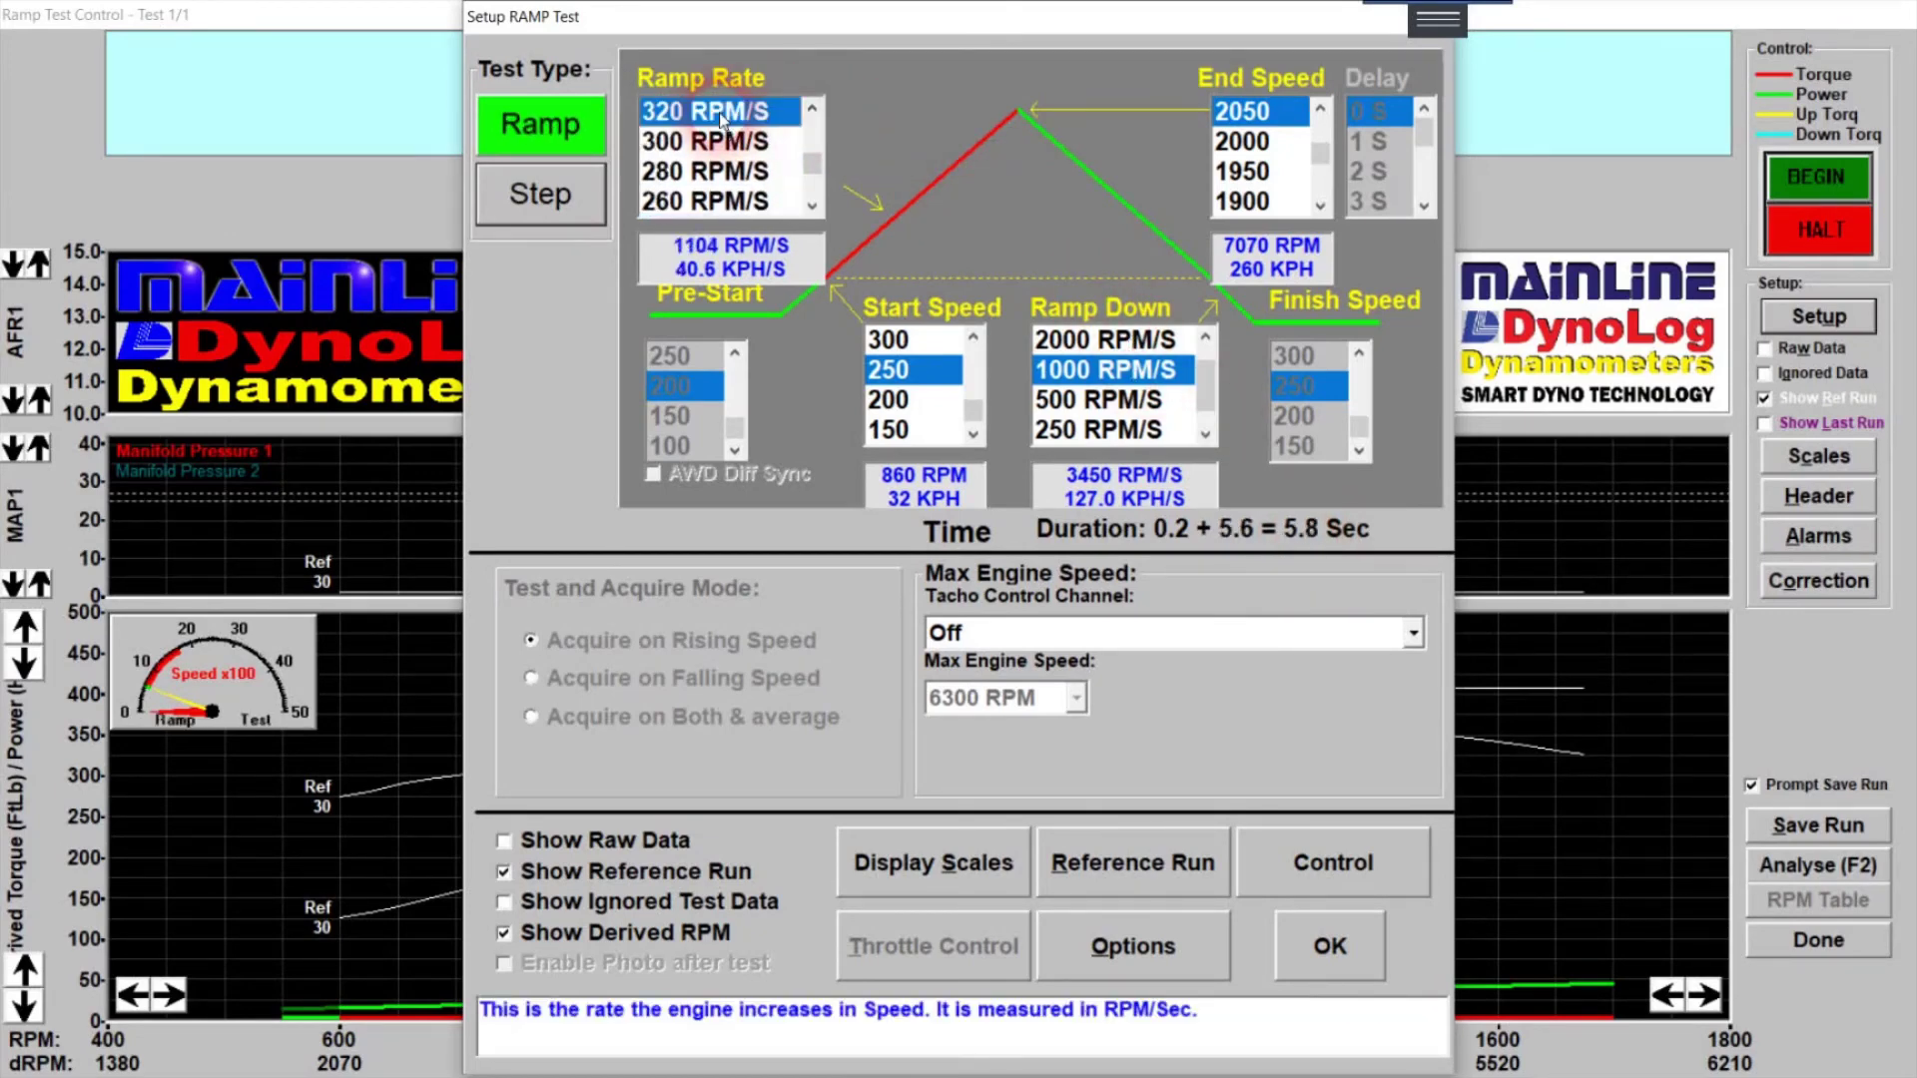
- Raise the ramp rate in stages to 400 RPM/S and check the resulting test duration
left_click(814, 108)
left_click(763, 120)
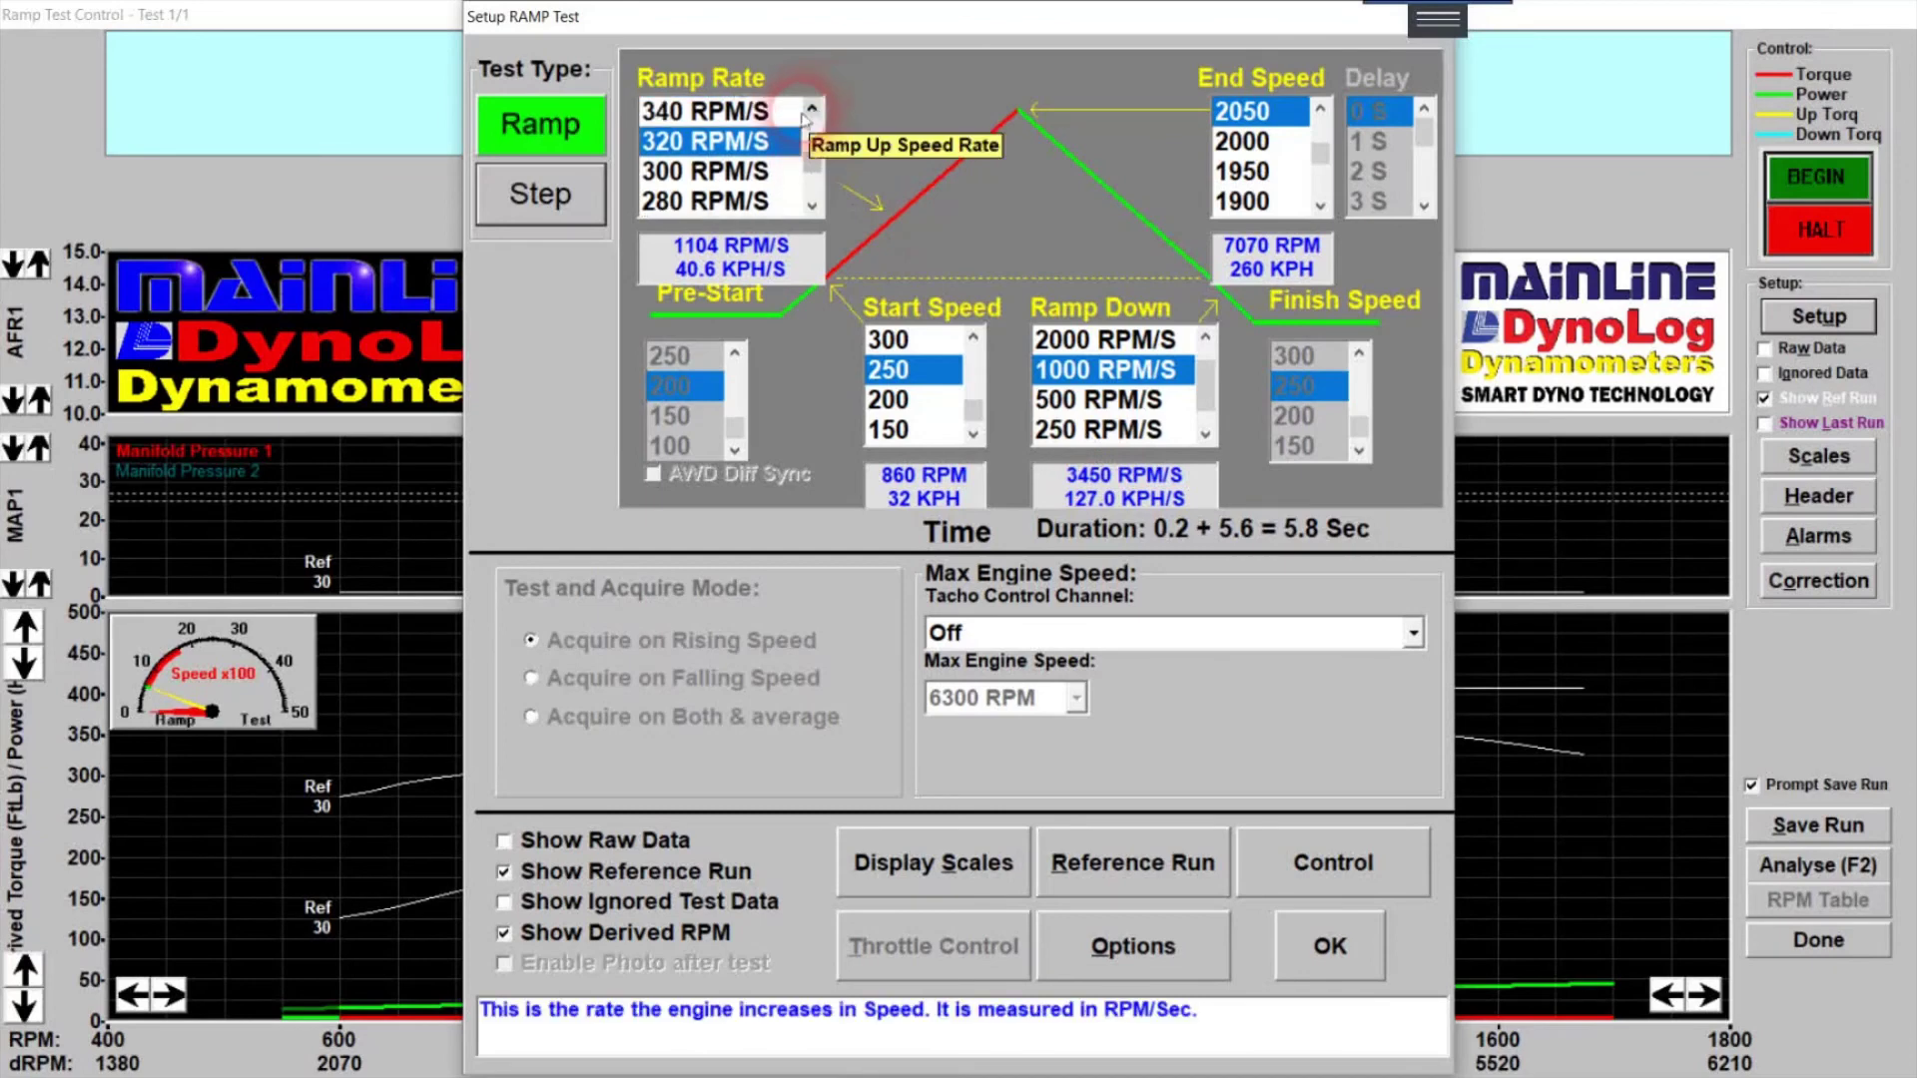
left_click(813, 108)
left_click(734, 111)
left_click(812, 107)
left_click(729, 111)
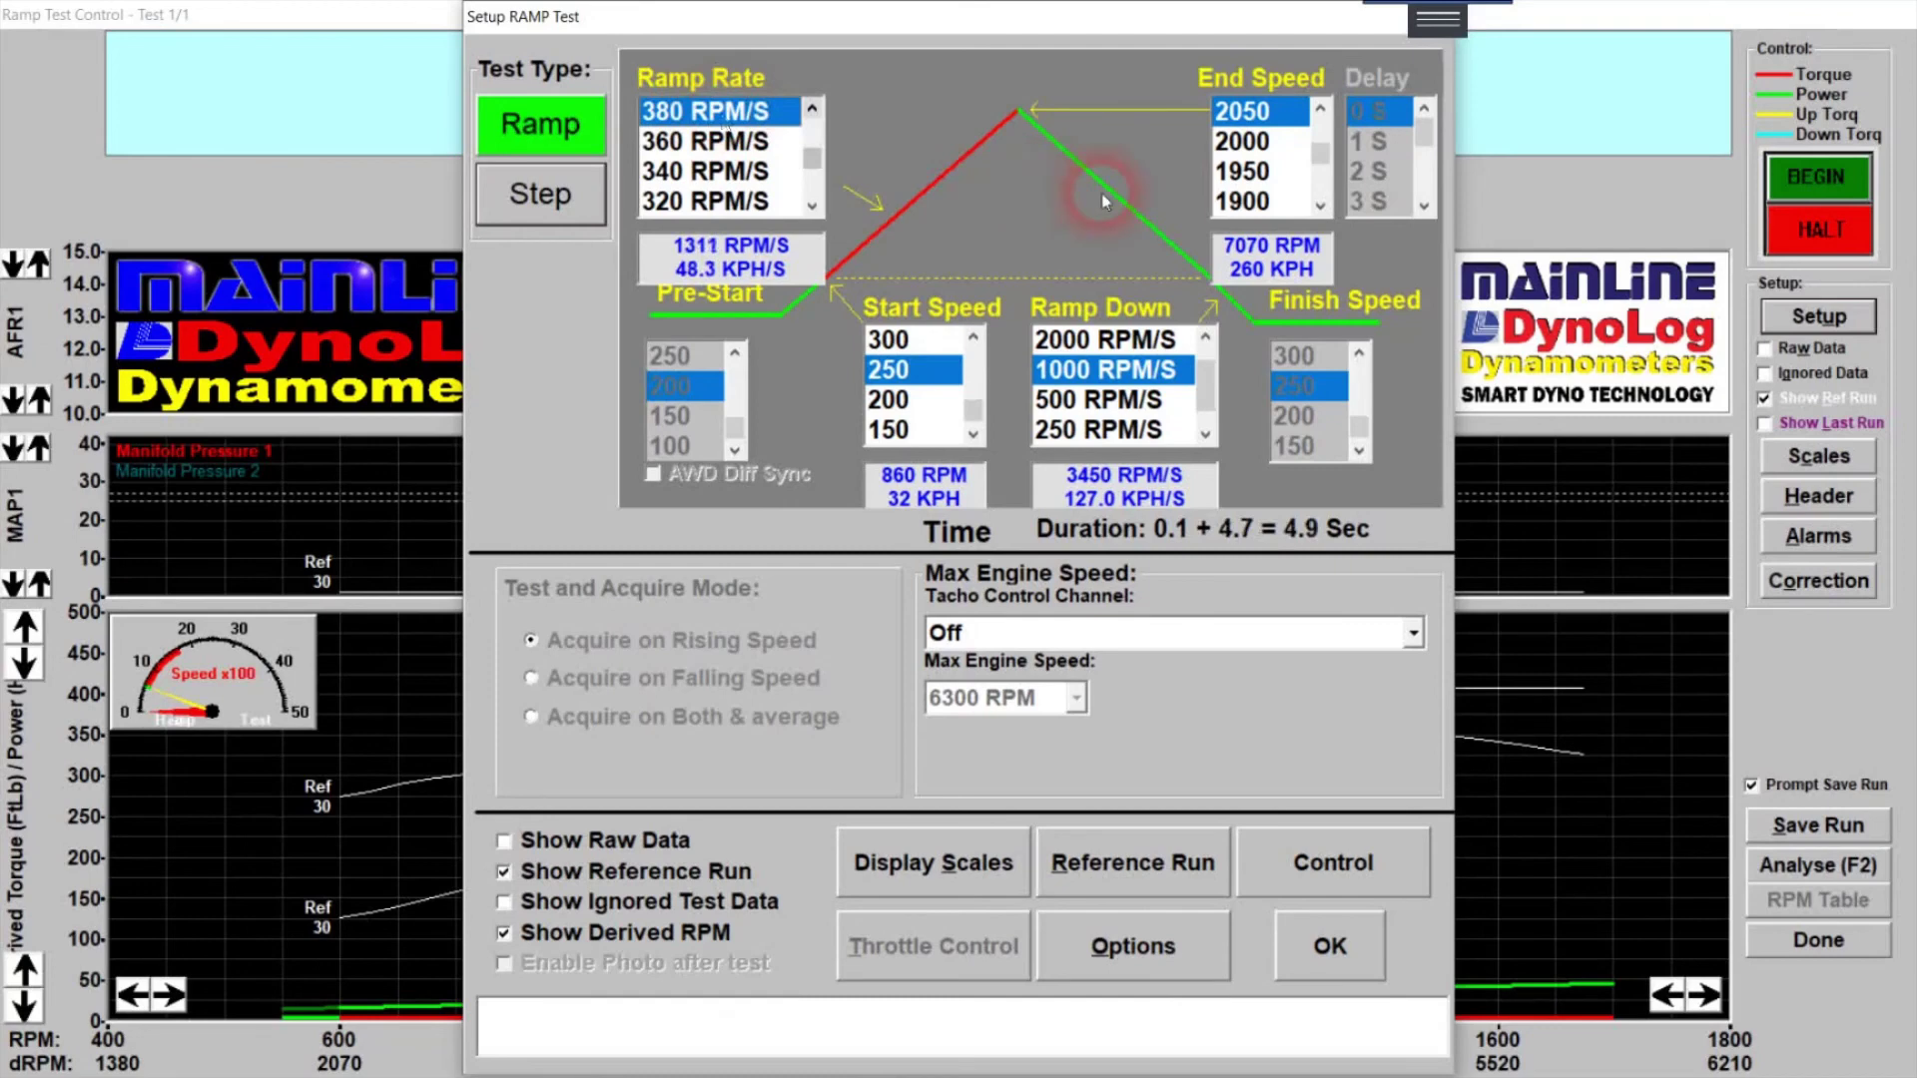
left_click(812, 108)
left_click(752, 112)
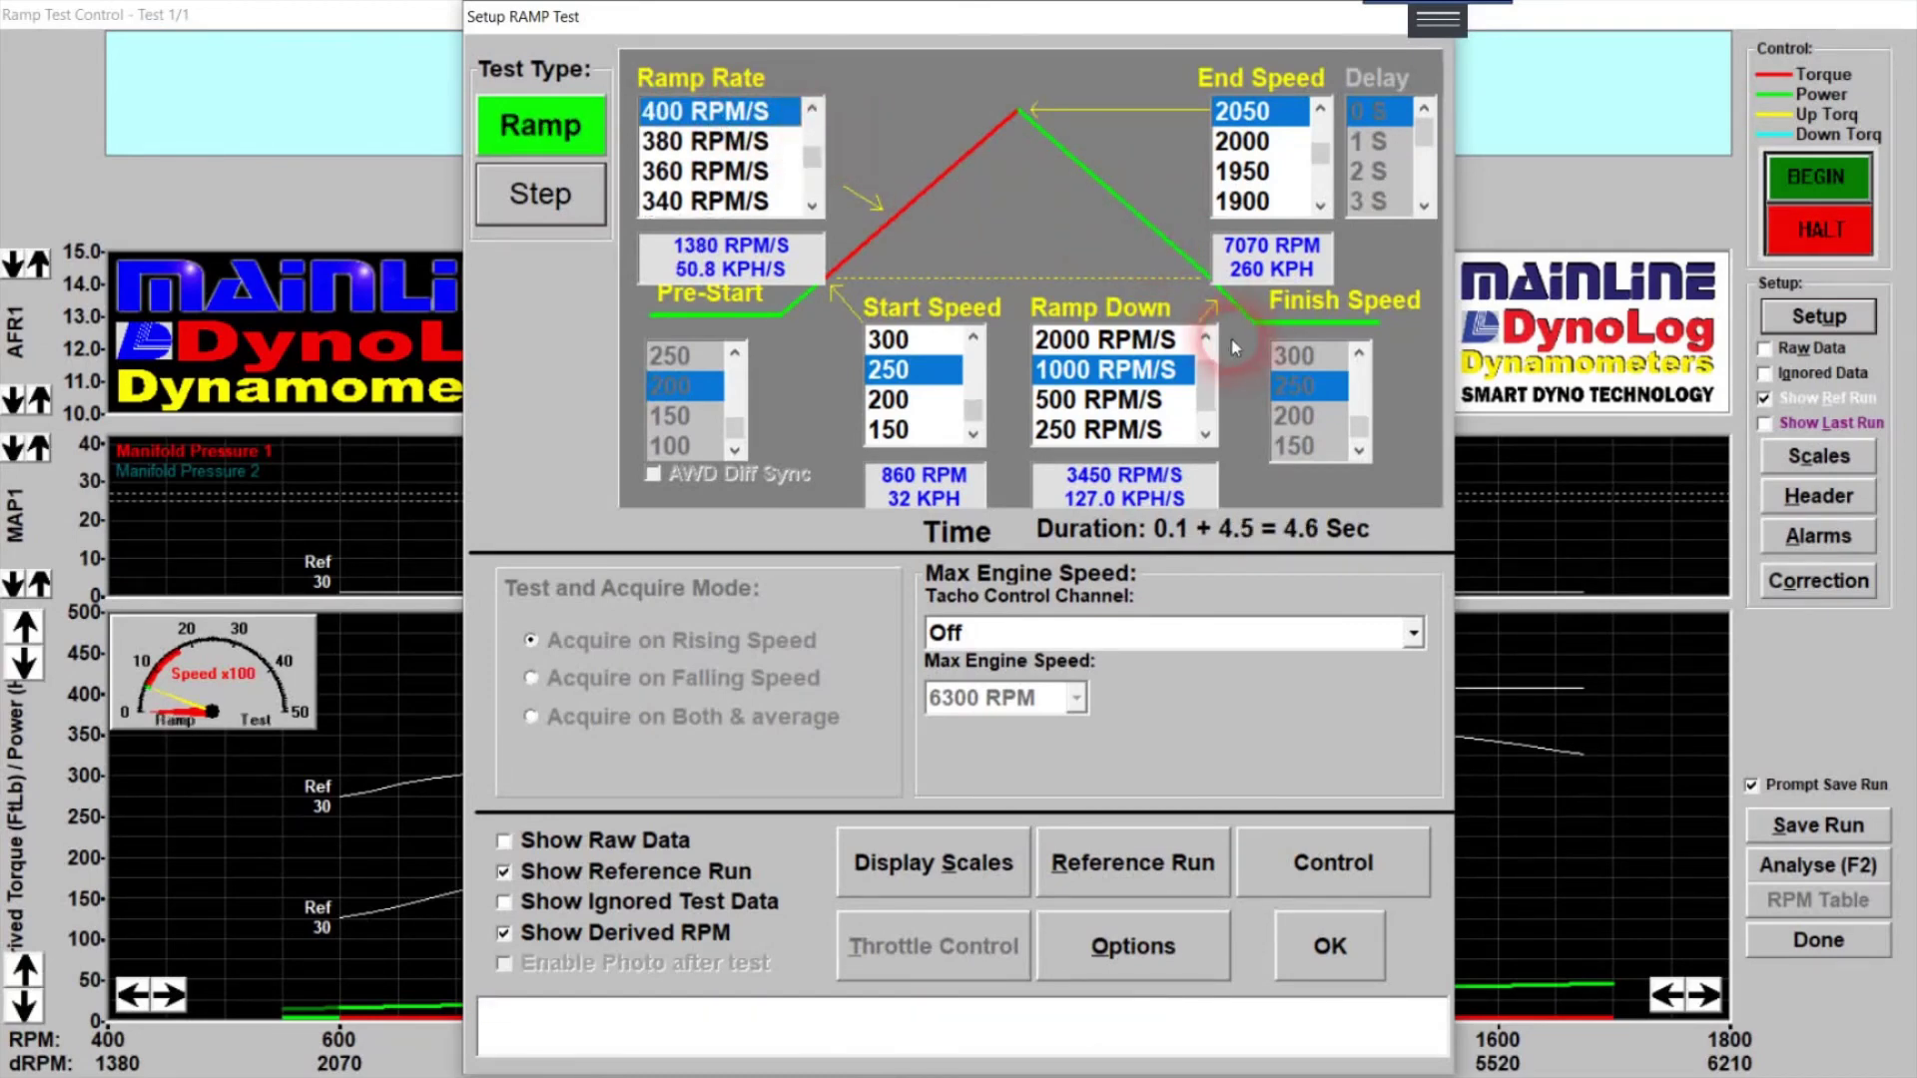
left_click(1306, 589)
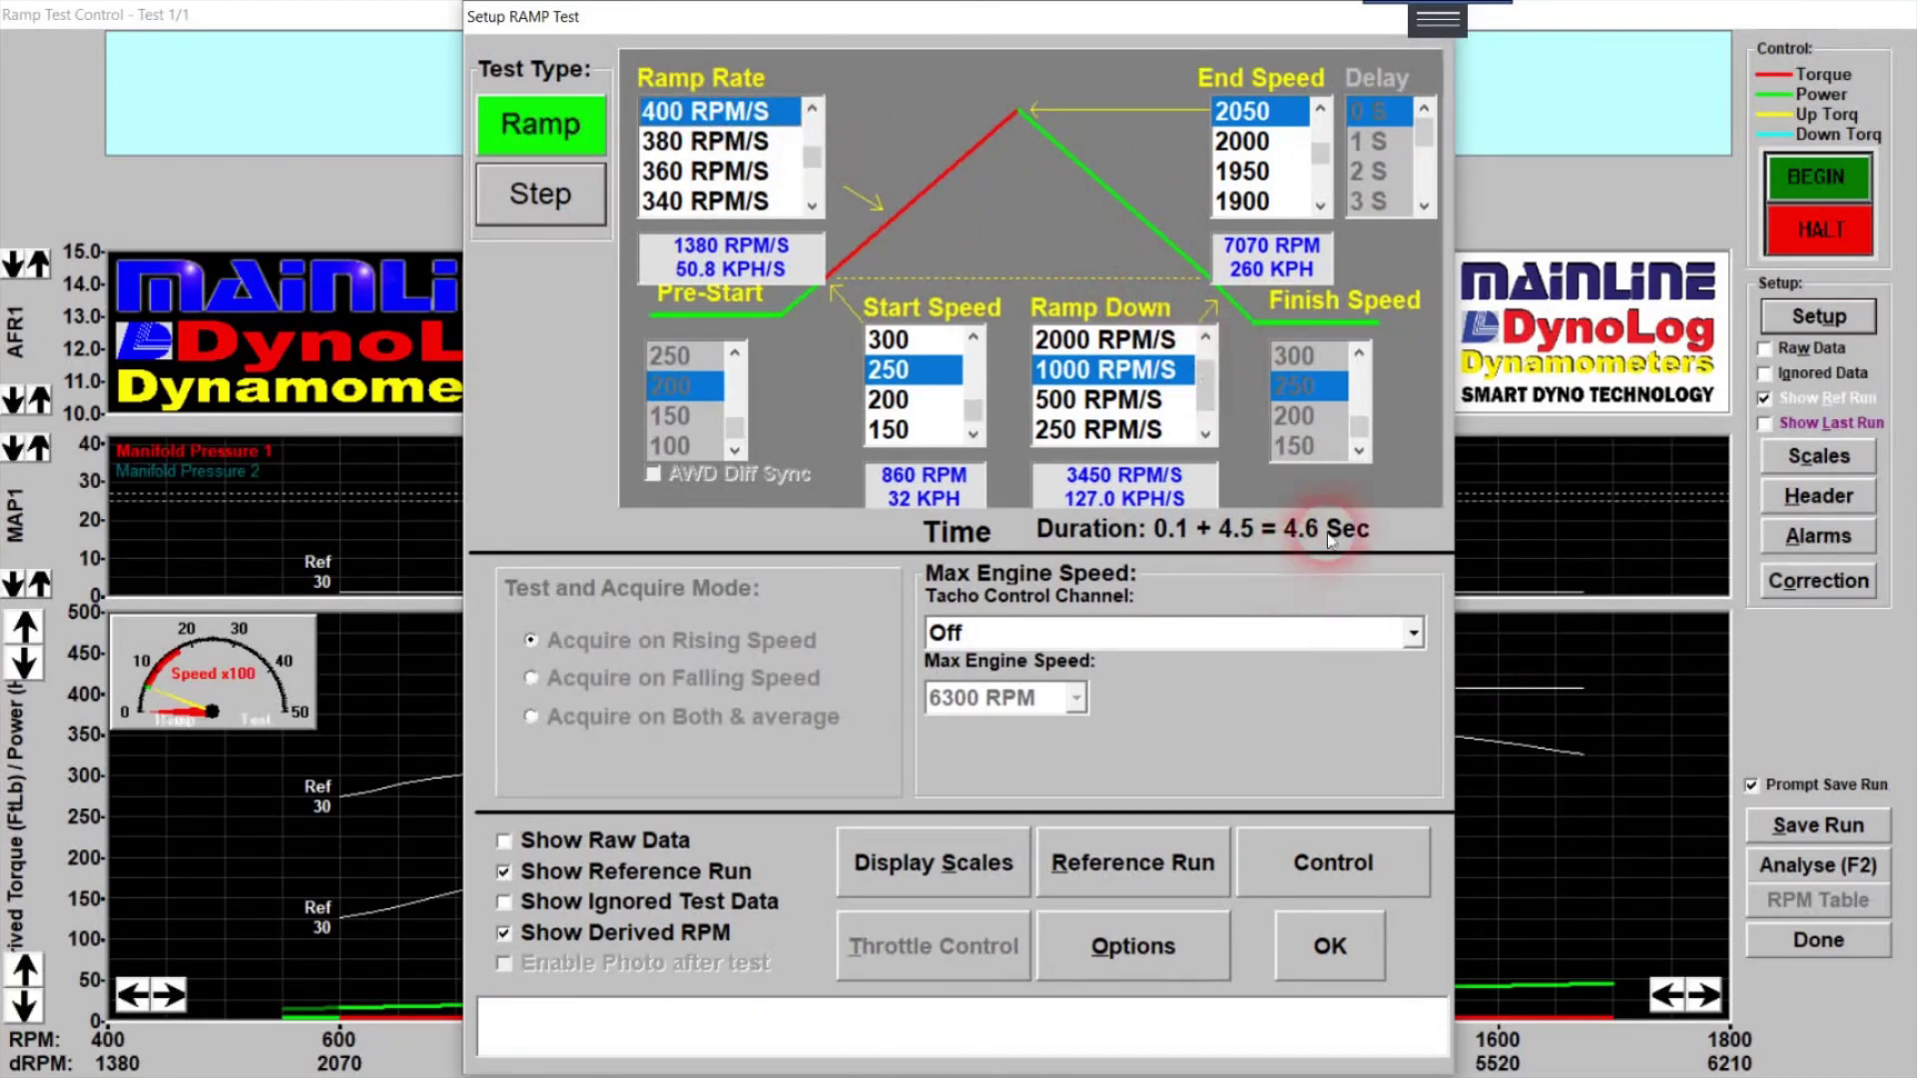
left_click(1135, 600)
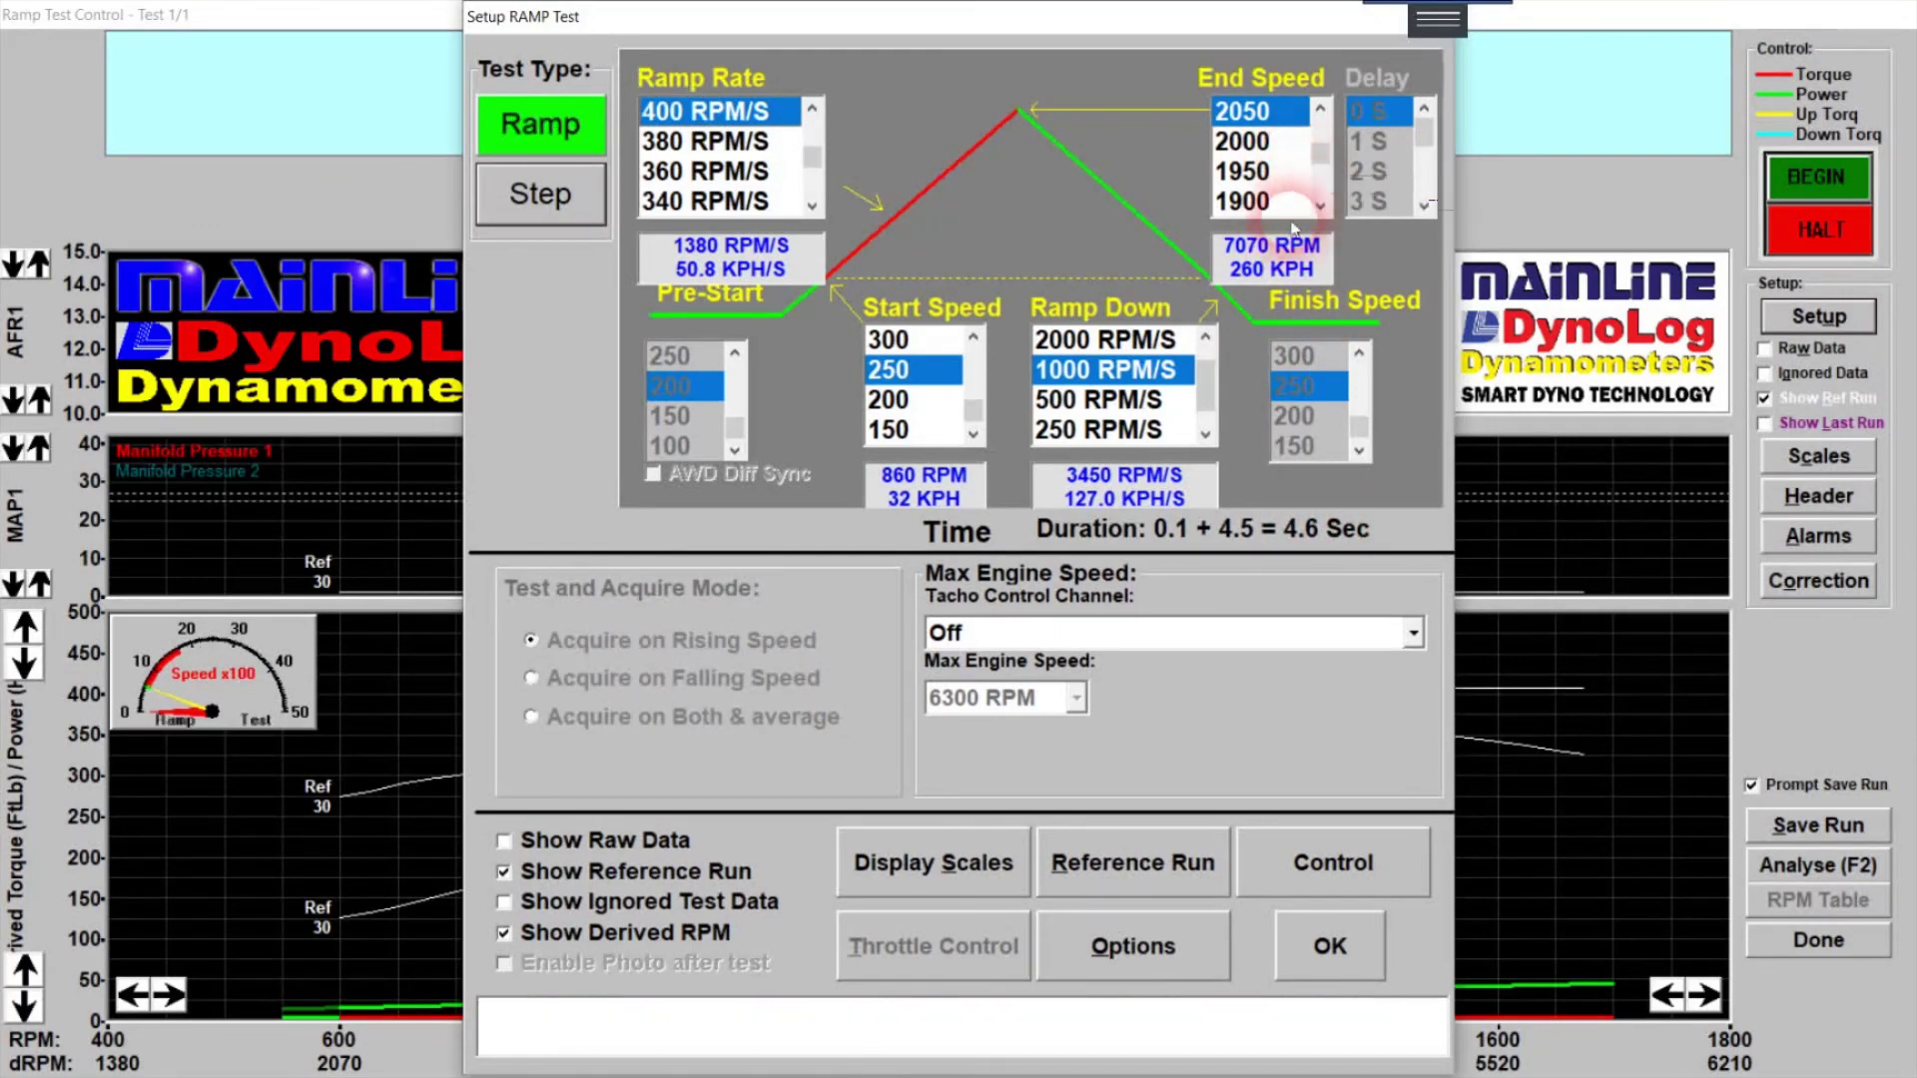
- Set the ramp test's end speed to 1900 RPM
left_click(1320, 206)
left_click(1319, 206)
left_click(1262, 203)
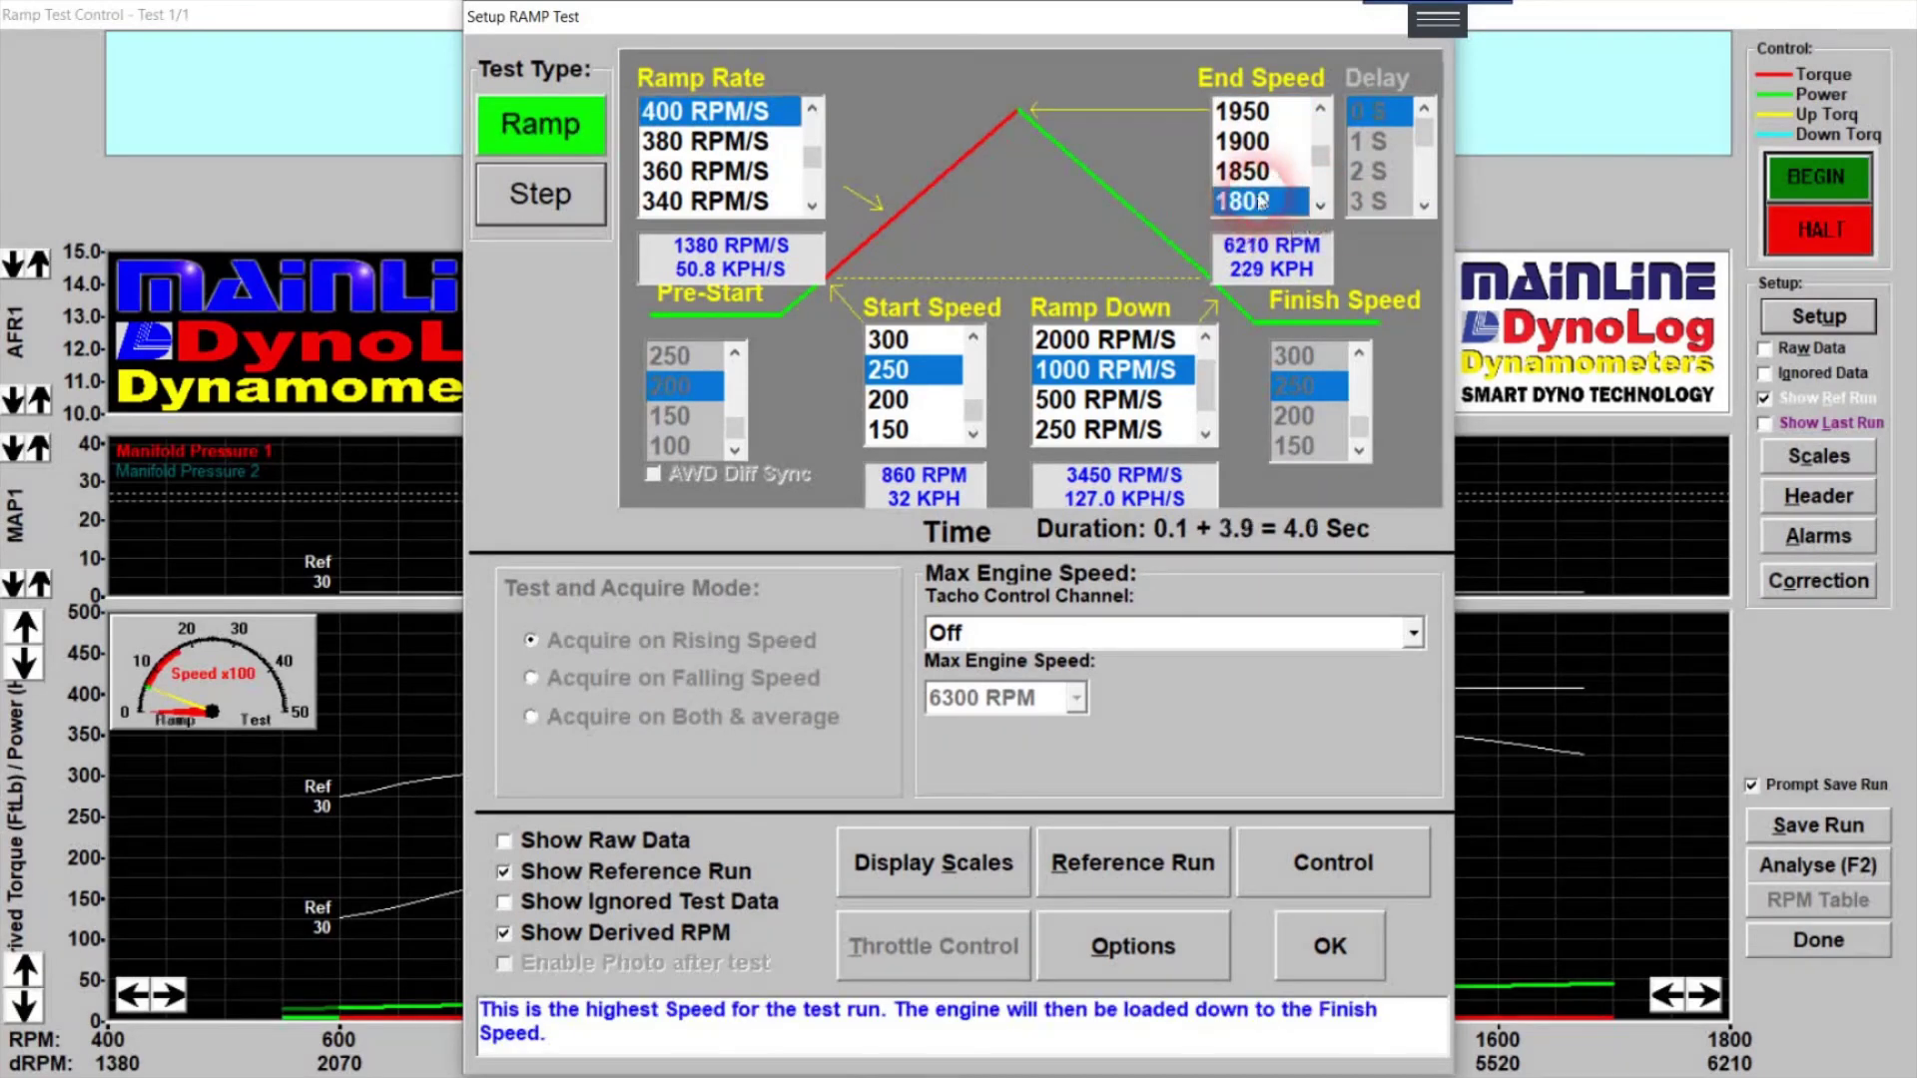
left_click(1260, 141)
left_click(896, 167)
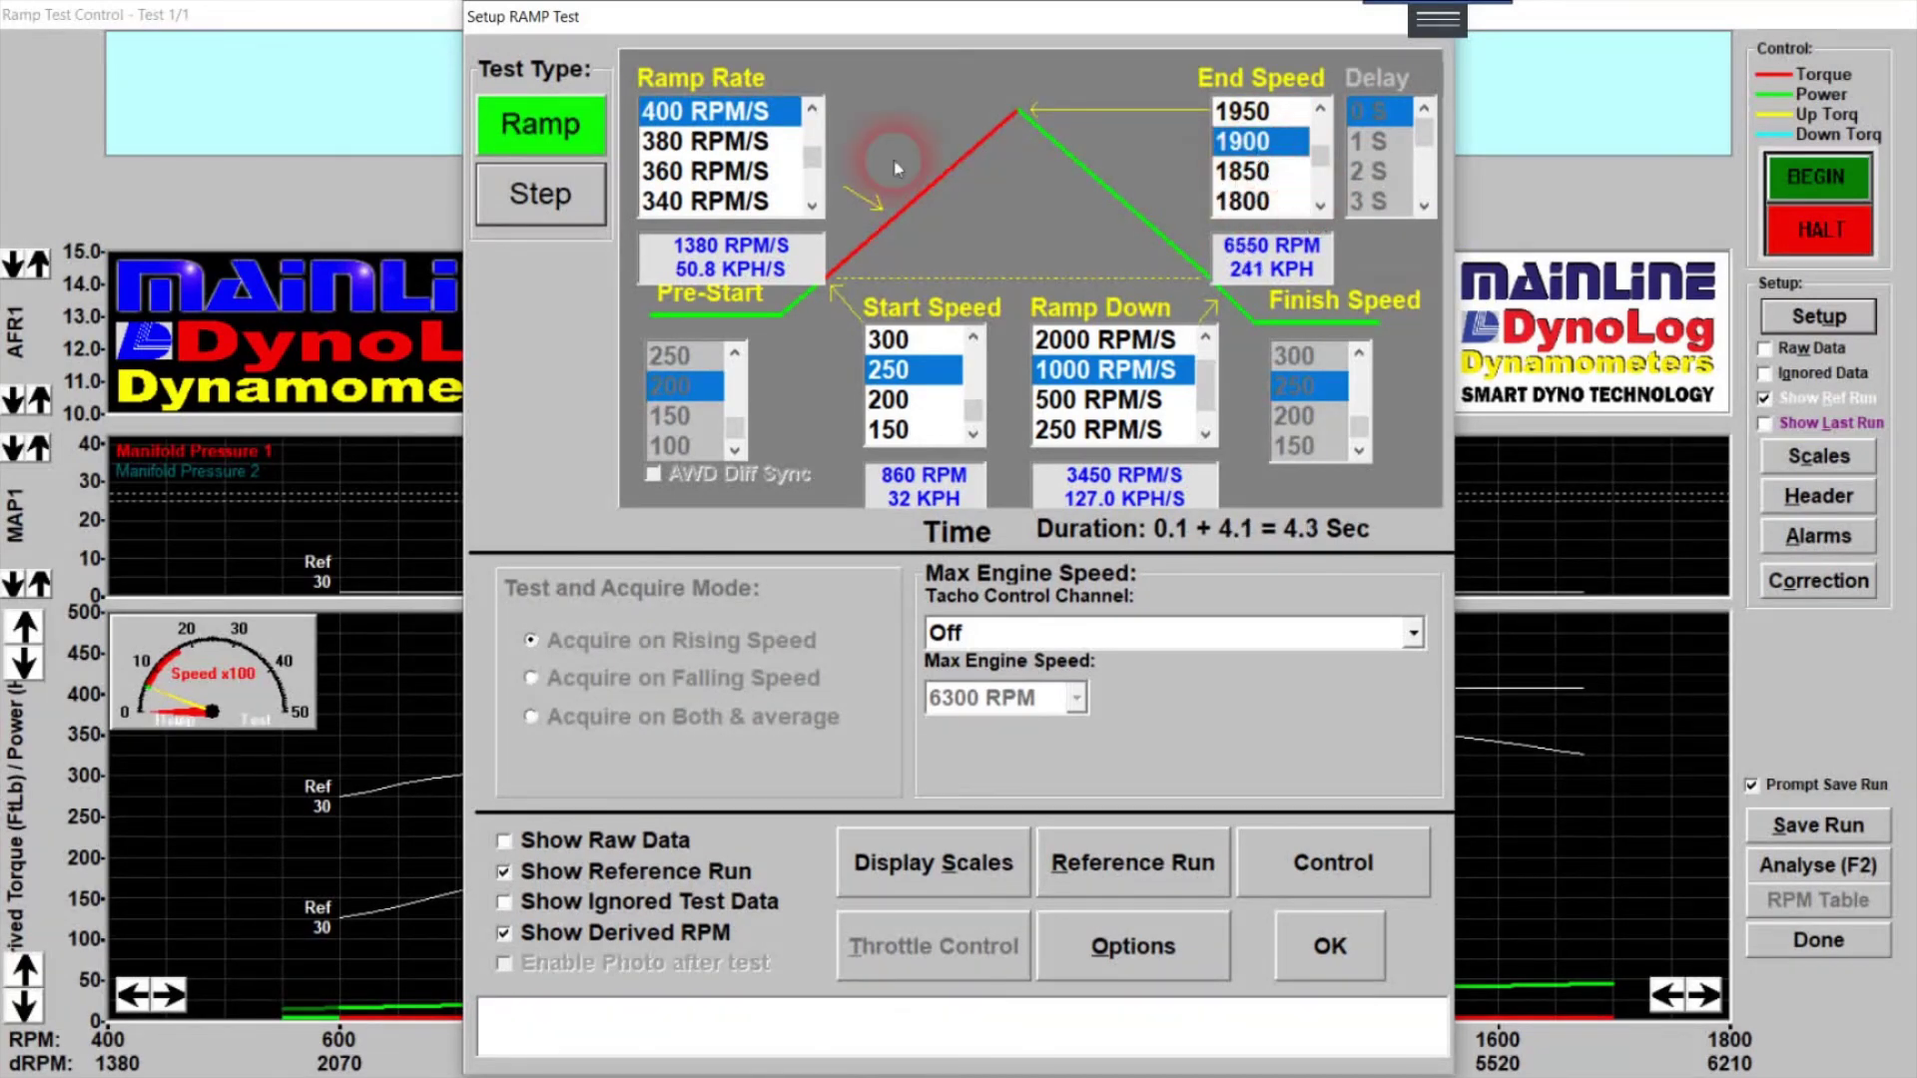
- Set the ramp test's start speed to 600 RPM
left_click(975, 365)
left_click(974, 365)
left_click(889, 340)
left_click(887, 205)
- Set the ramp rate to 120 RPM/S and accept the ramp test setup
left_click_drag(811, 158, 812, 188)
scroll(715, 150, "up", 3)
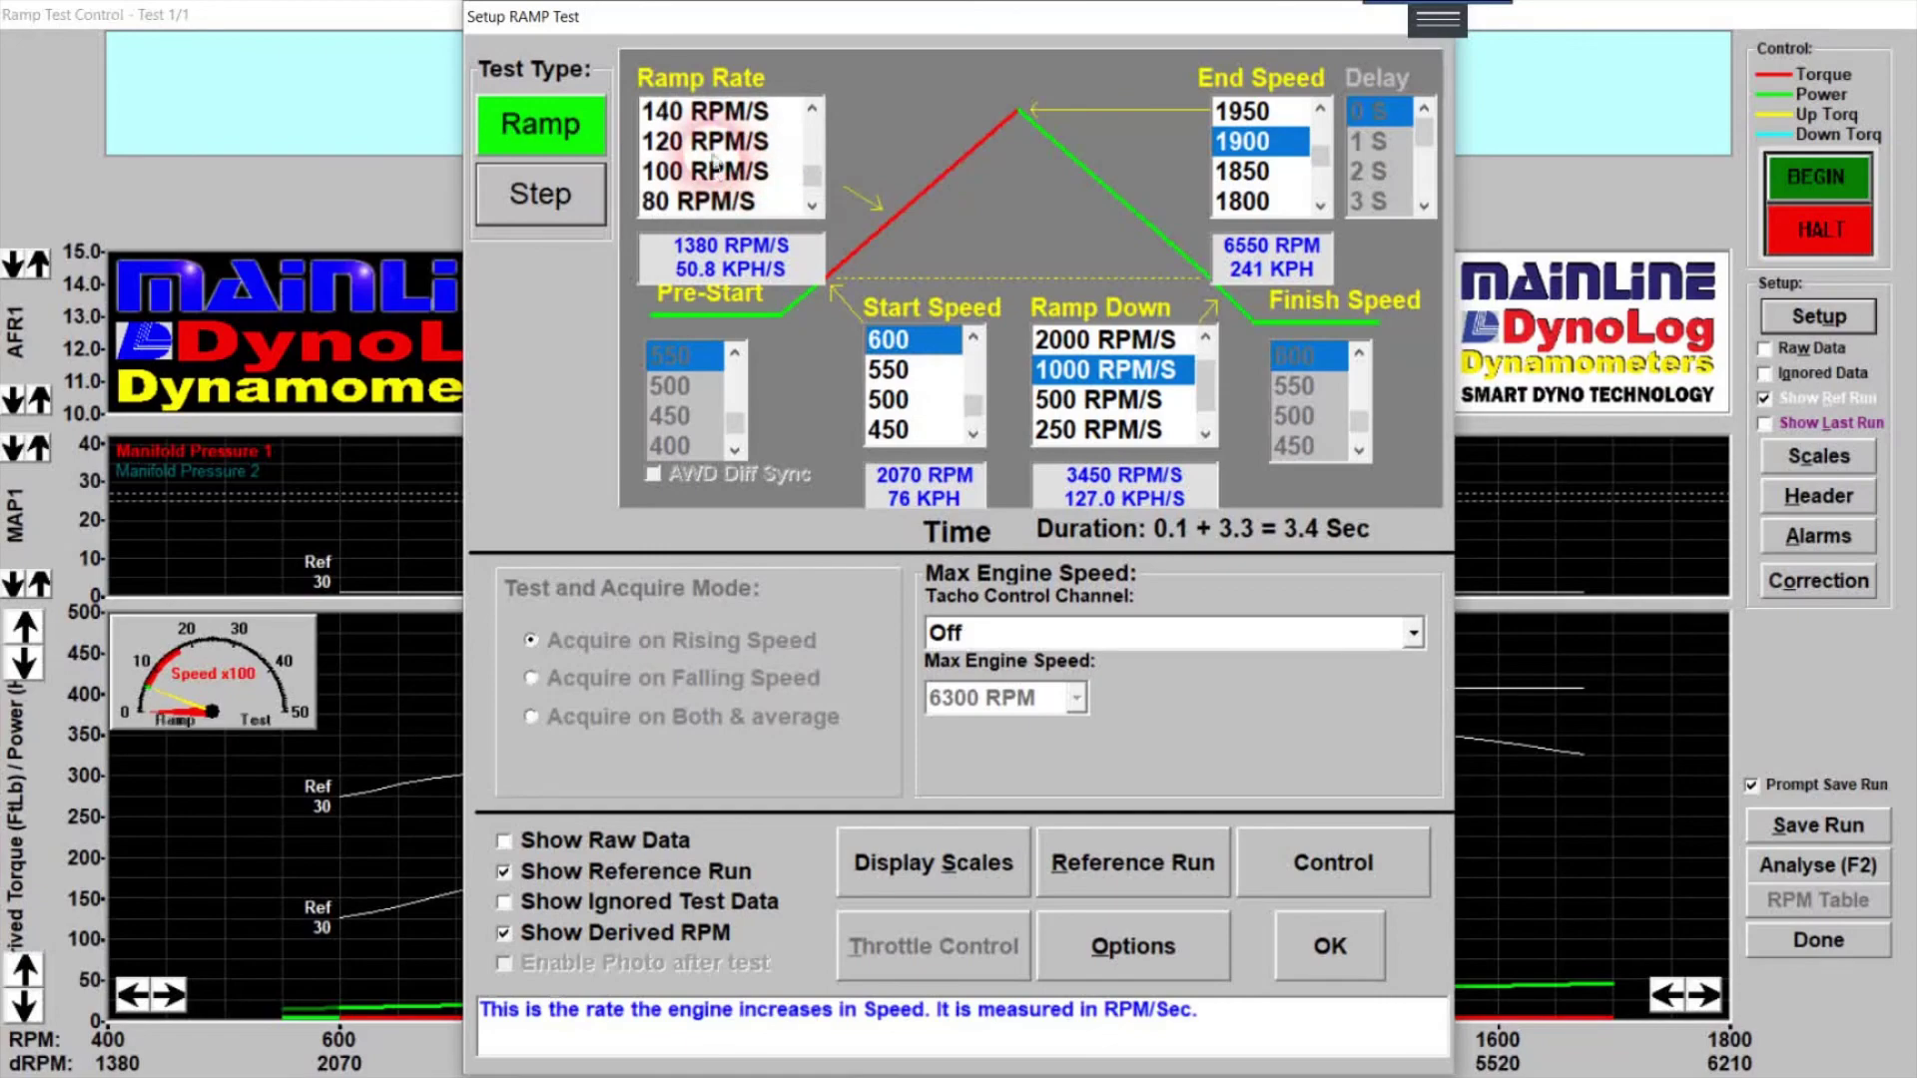
left_click(715, 142)
left_click(1279, 441)
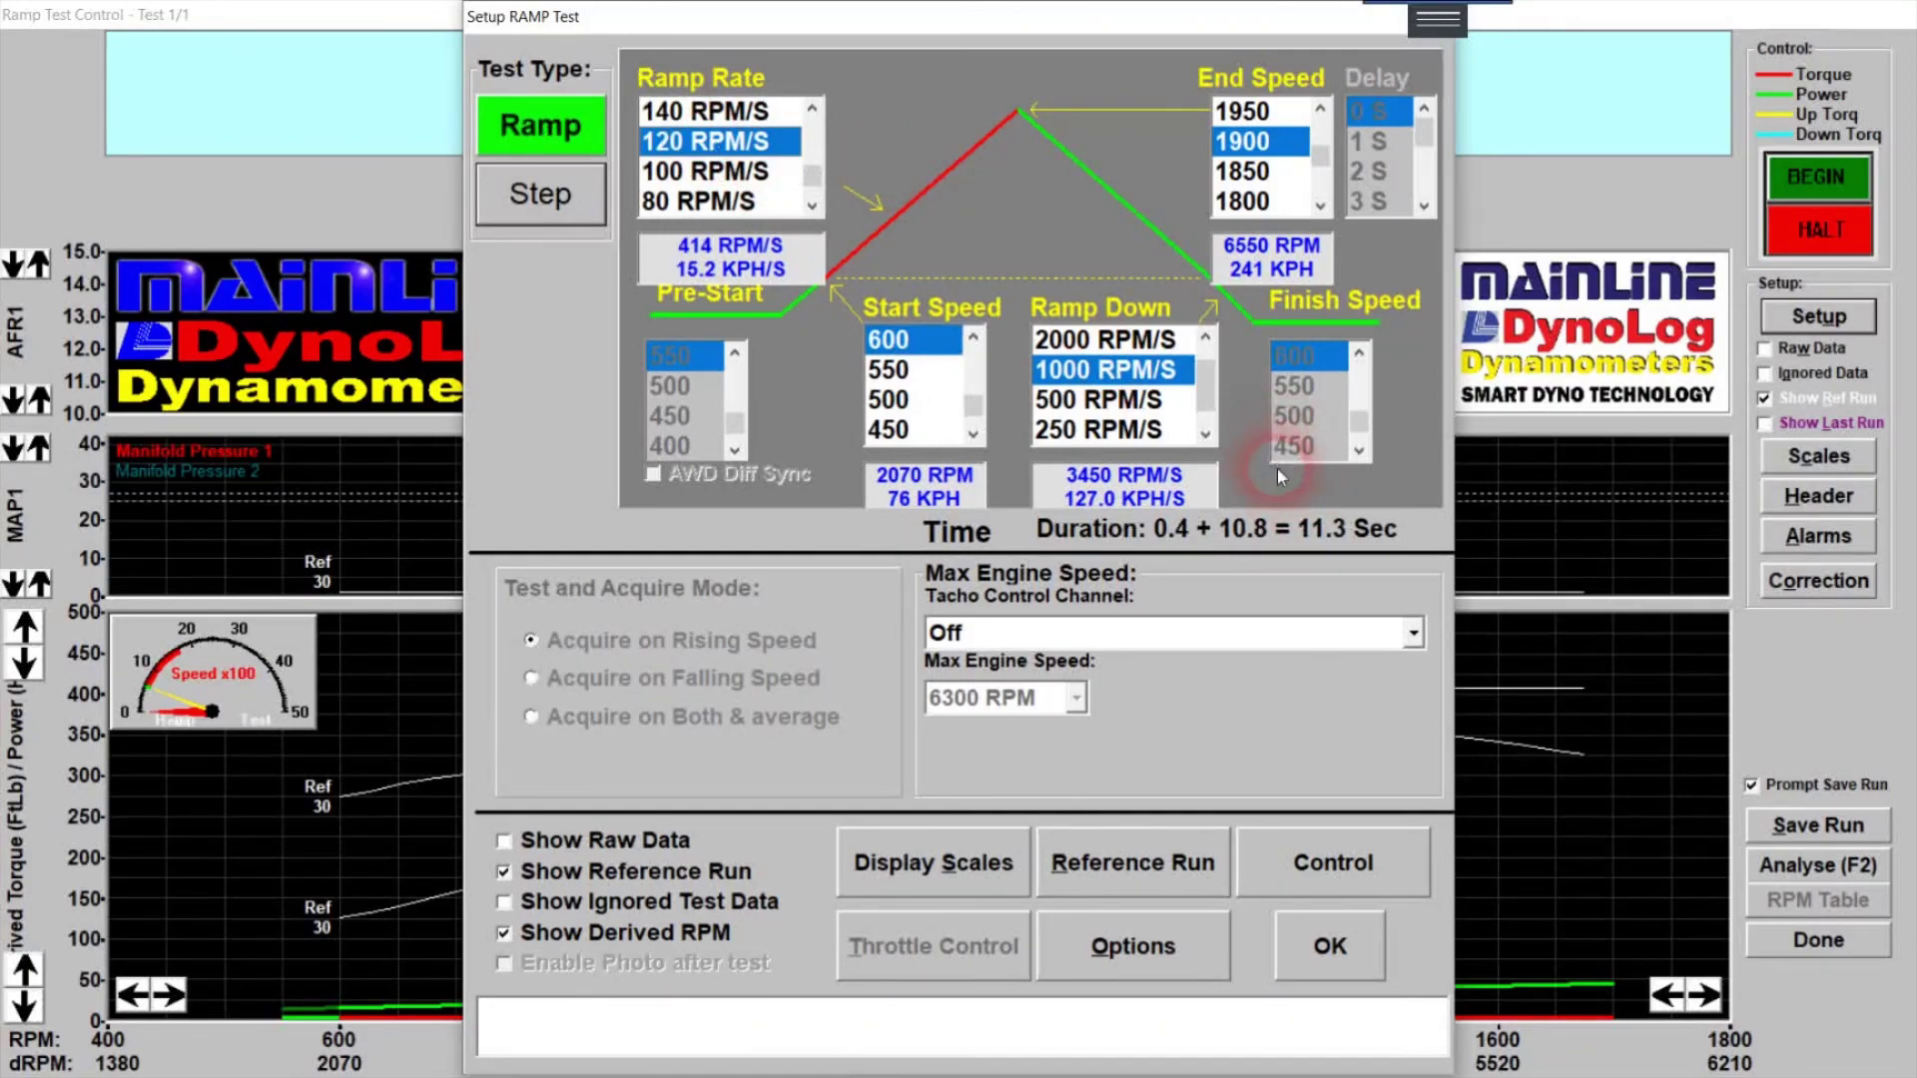
left_click(1308, 947)
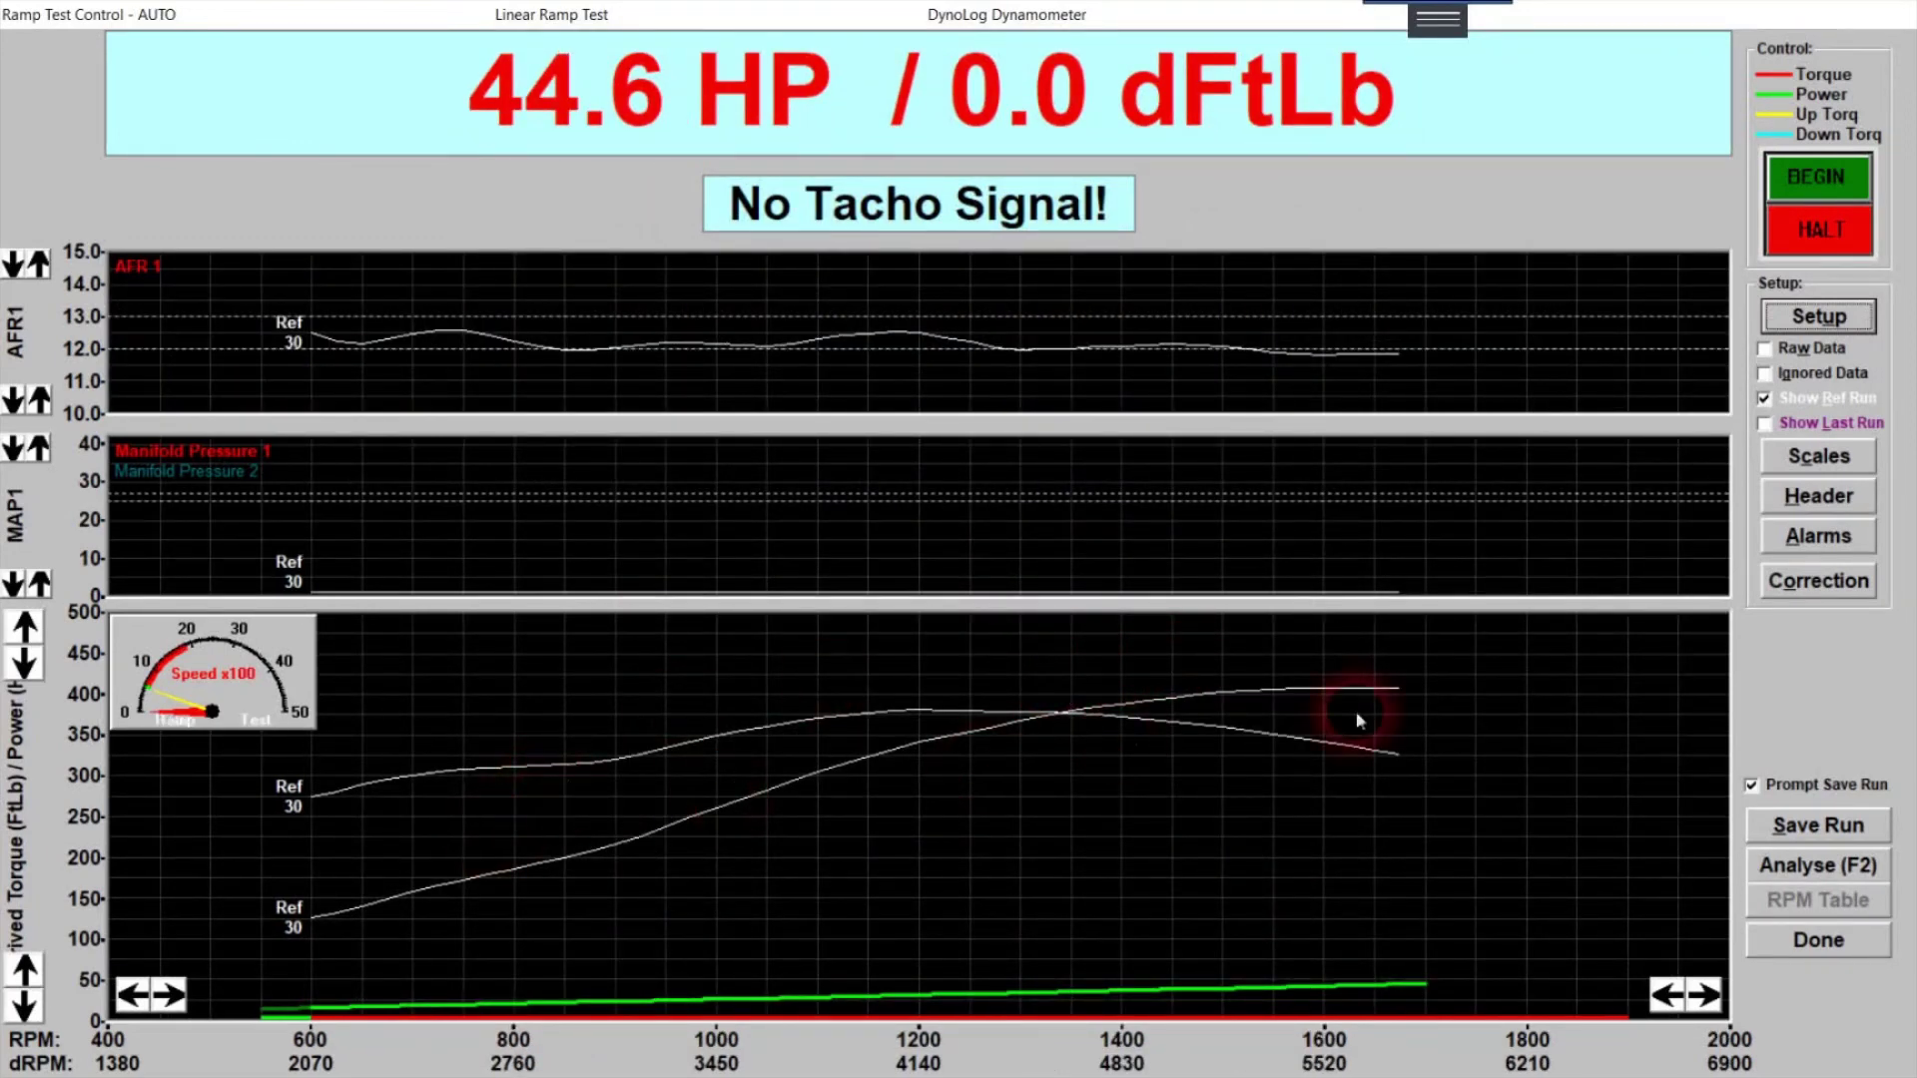
- Save the run with the test comment "Stock Tune"
left_click(1811, 829)
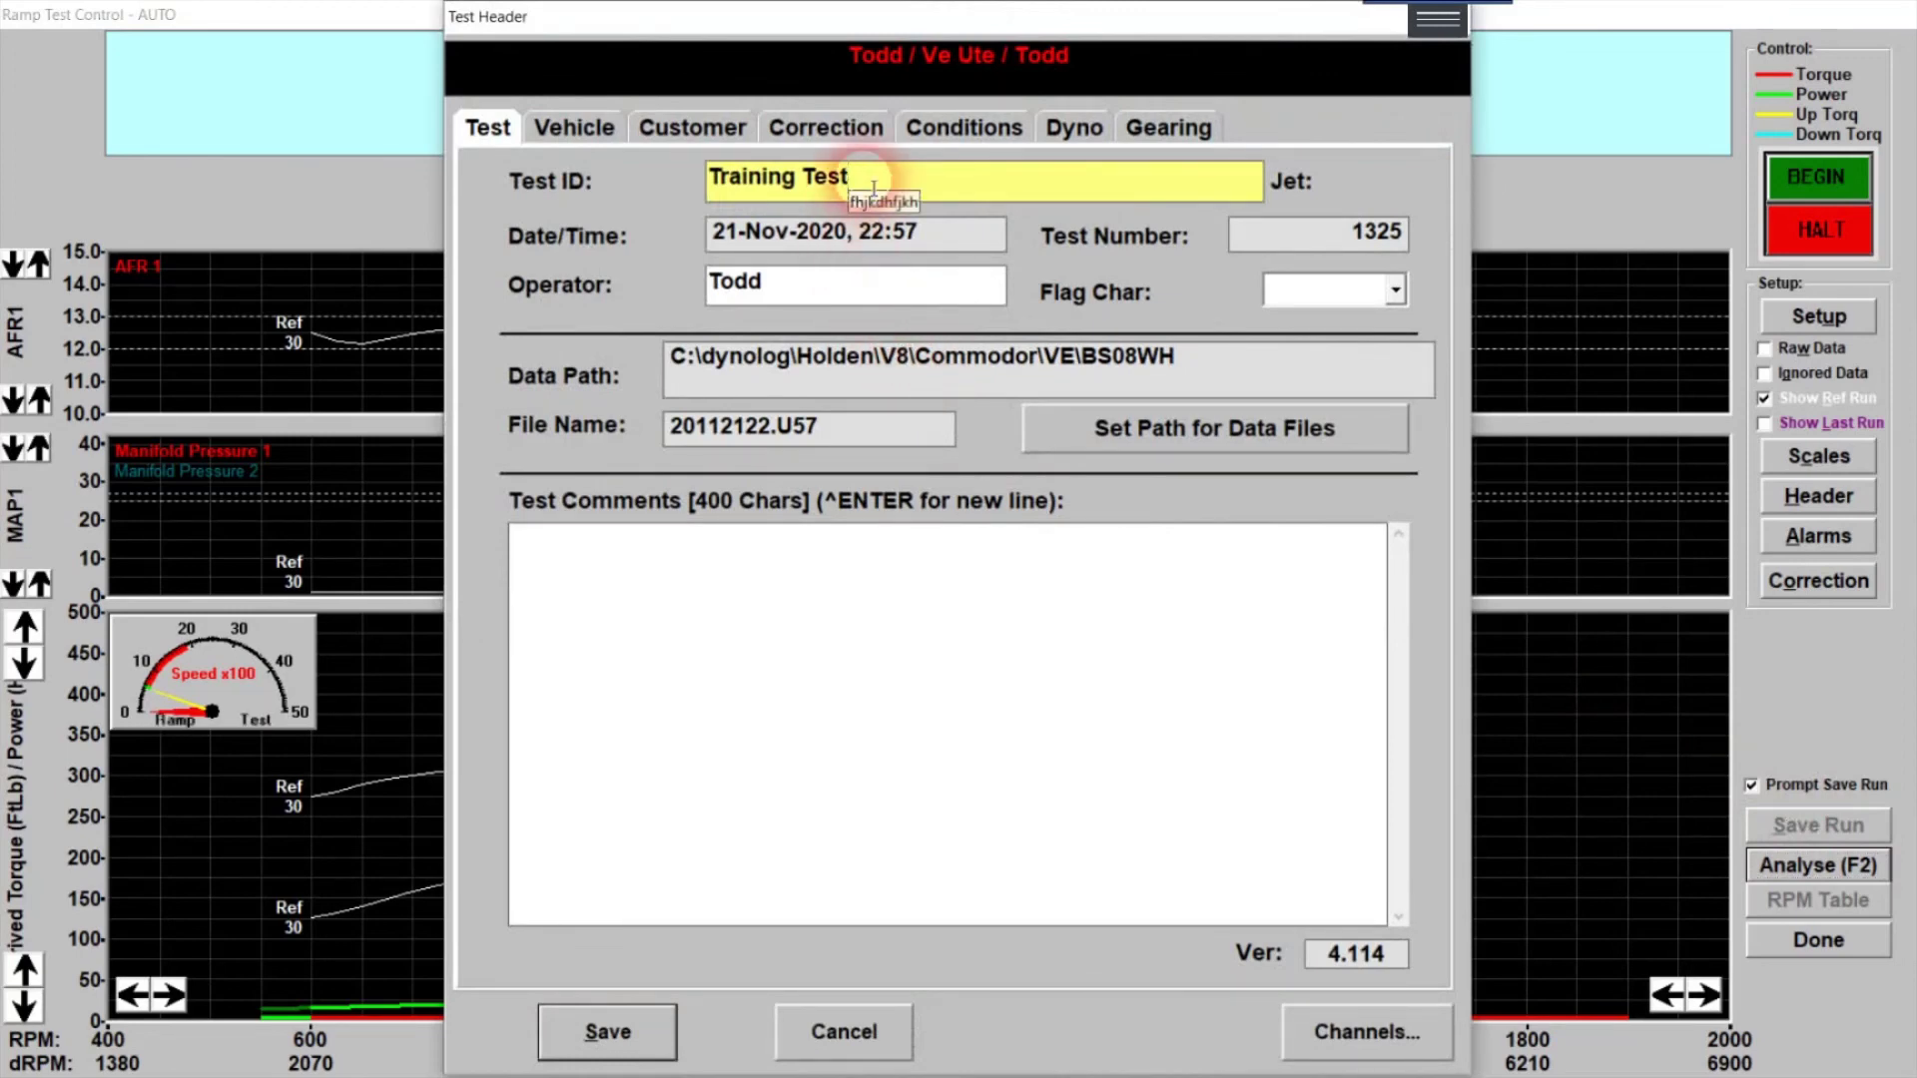
left_click(599, 544)
type("Stock Tune")
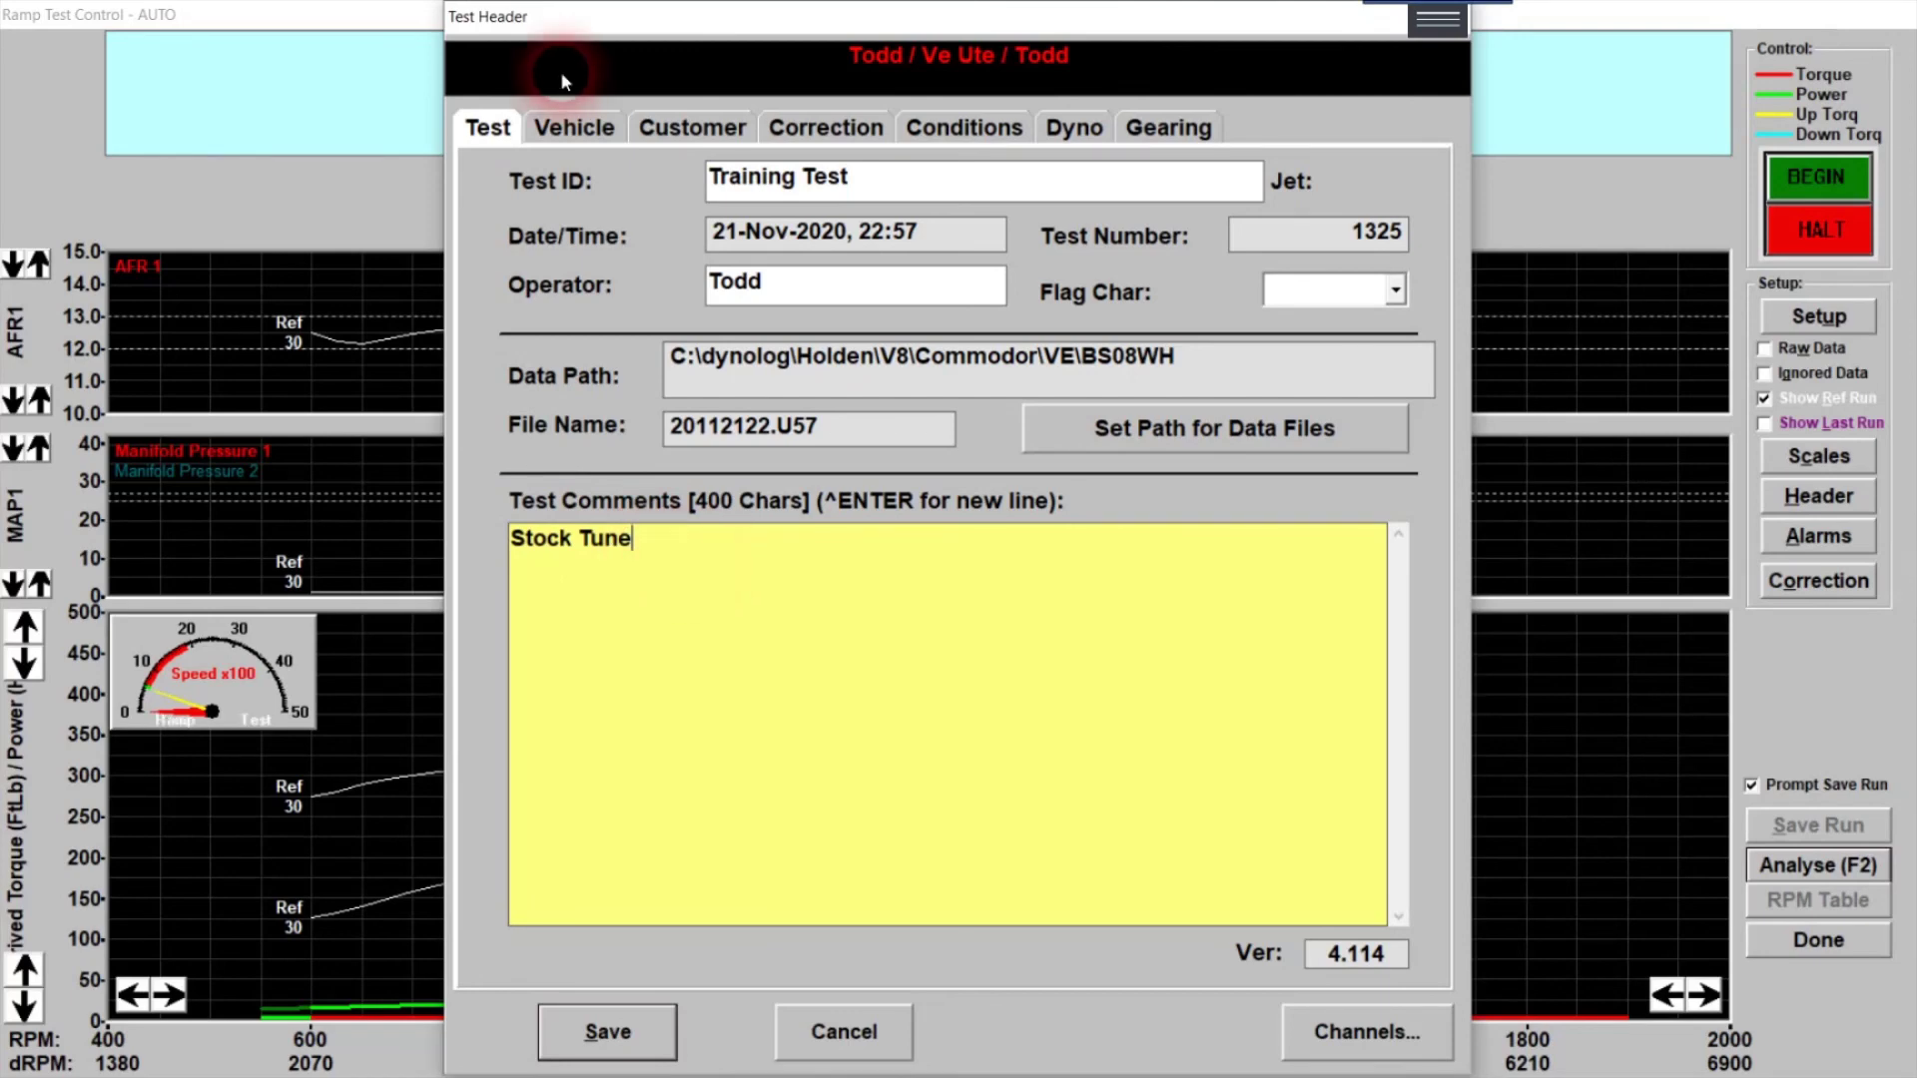
left_click(639, 1028)
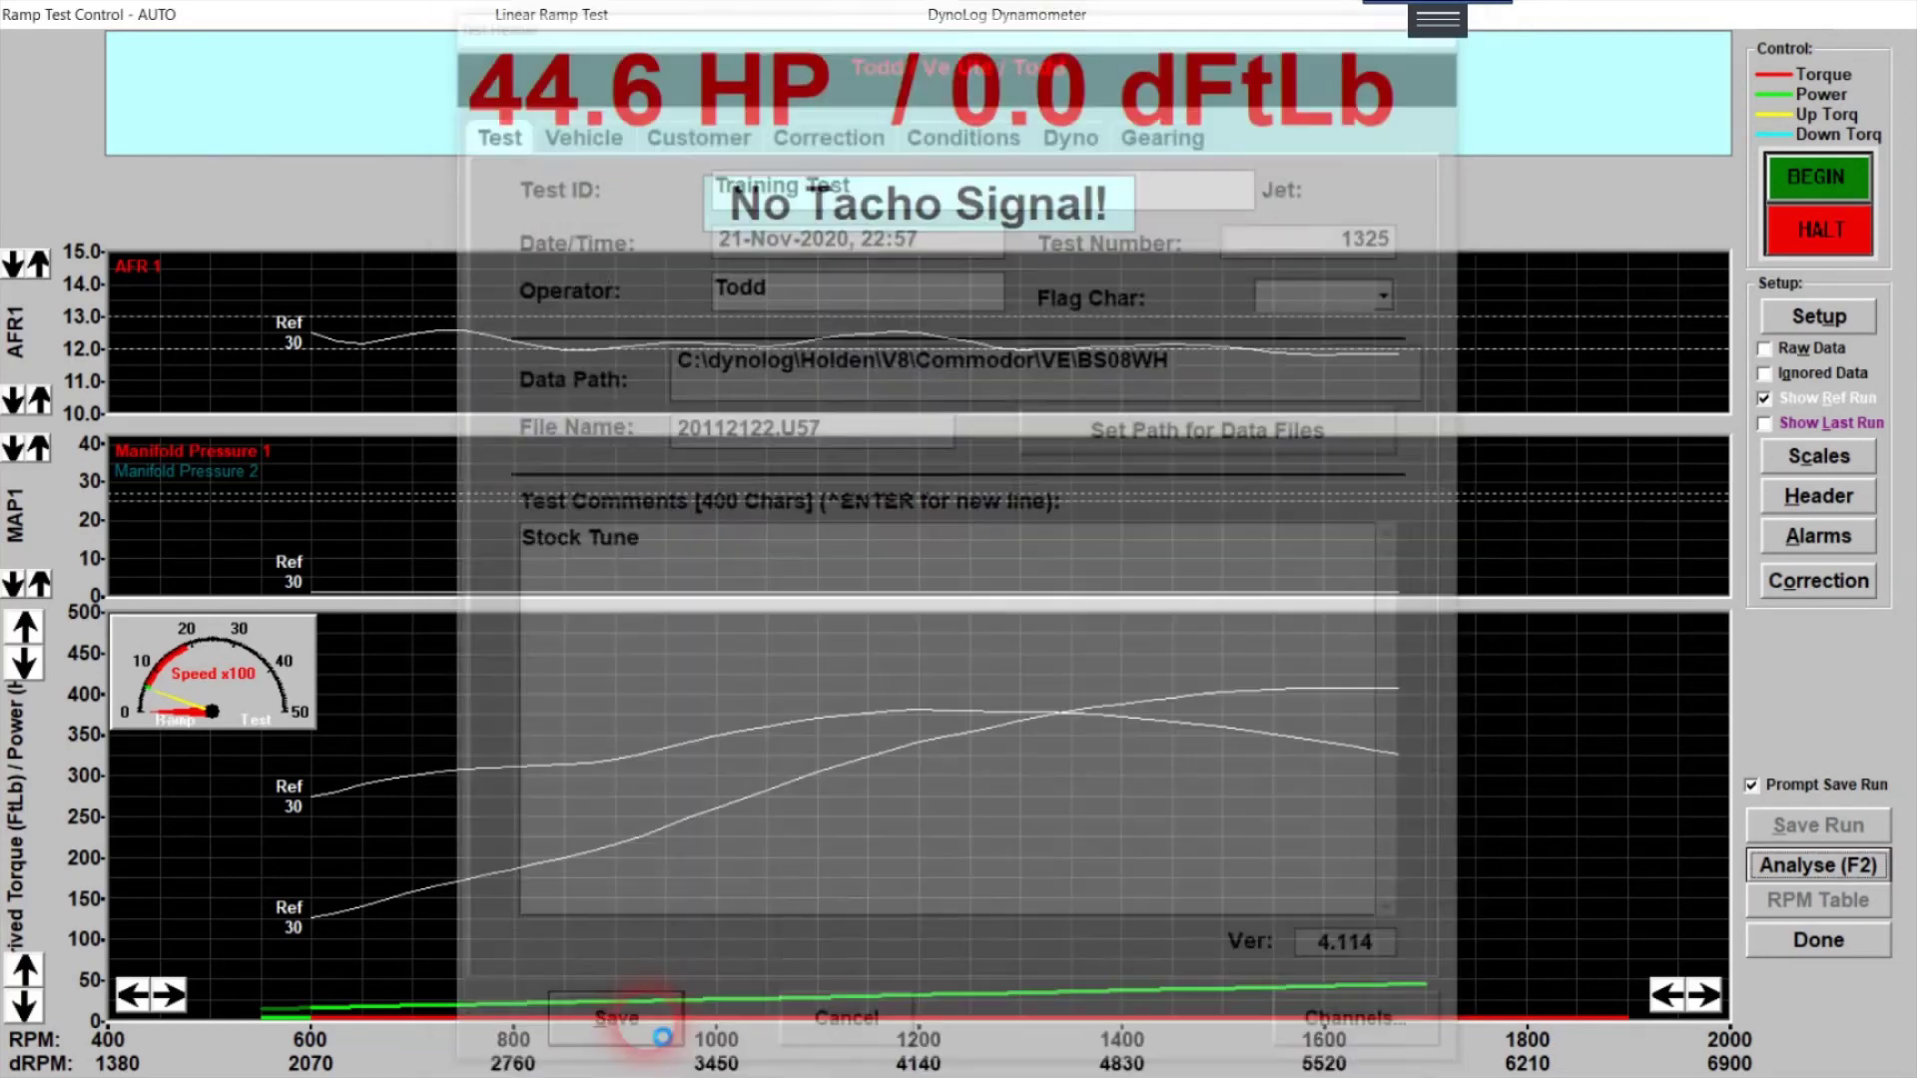